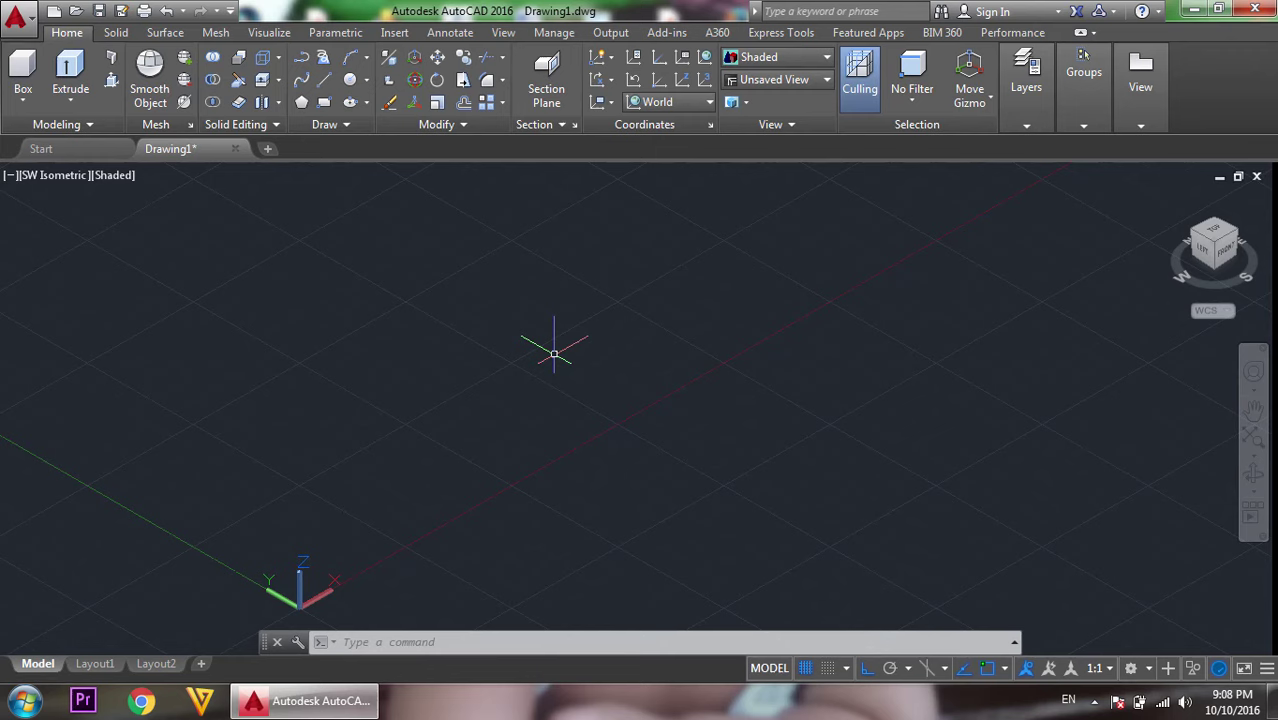
Draw a 92-unit horizontal 3D polyline as the main pipe path.
{"action": "type", "text": "3P"}
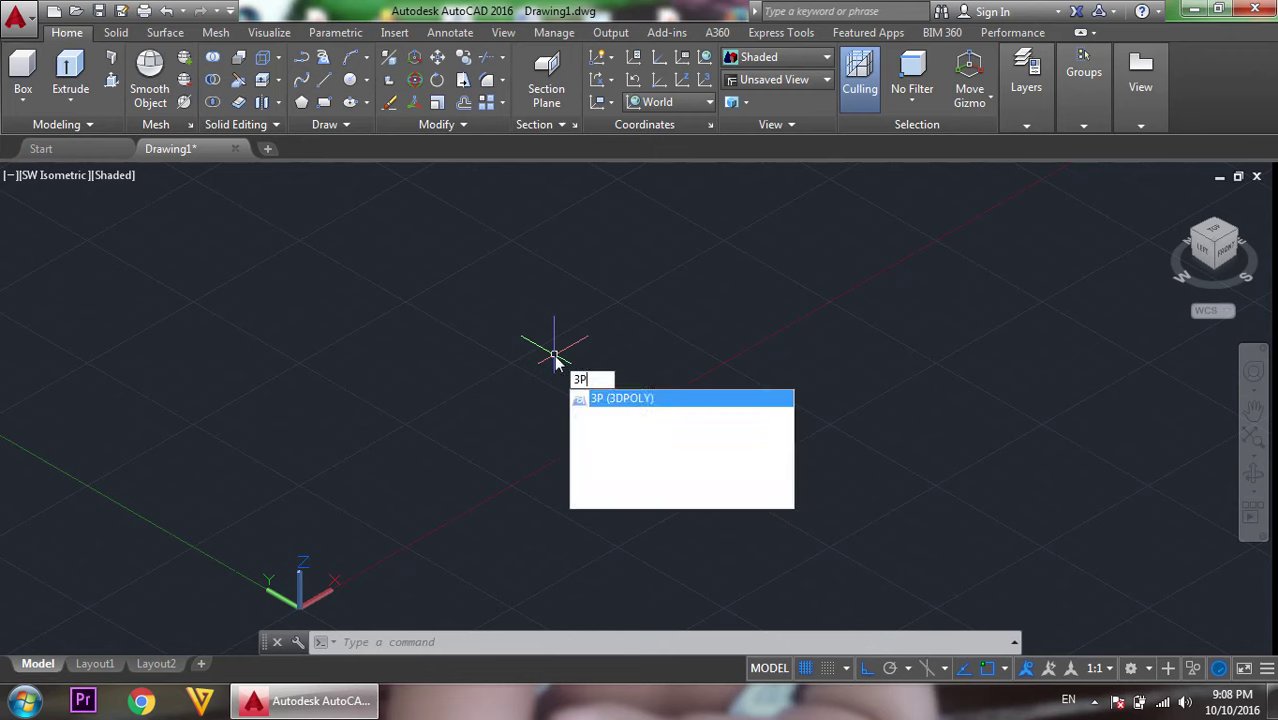
{"action": "key", "text": "Return"}
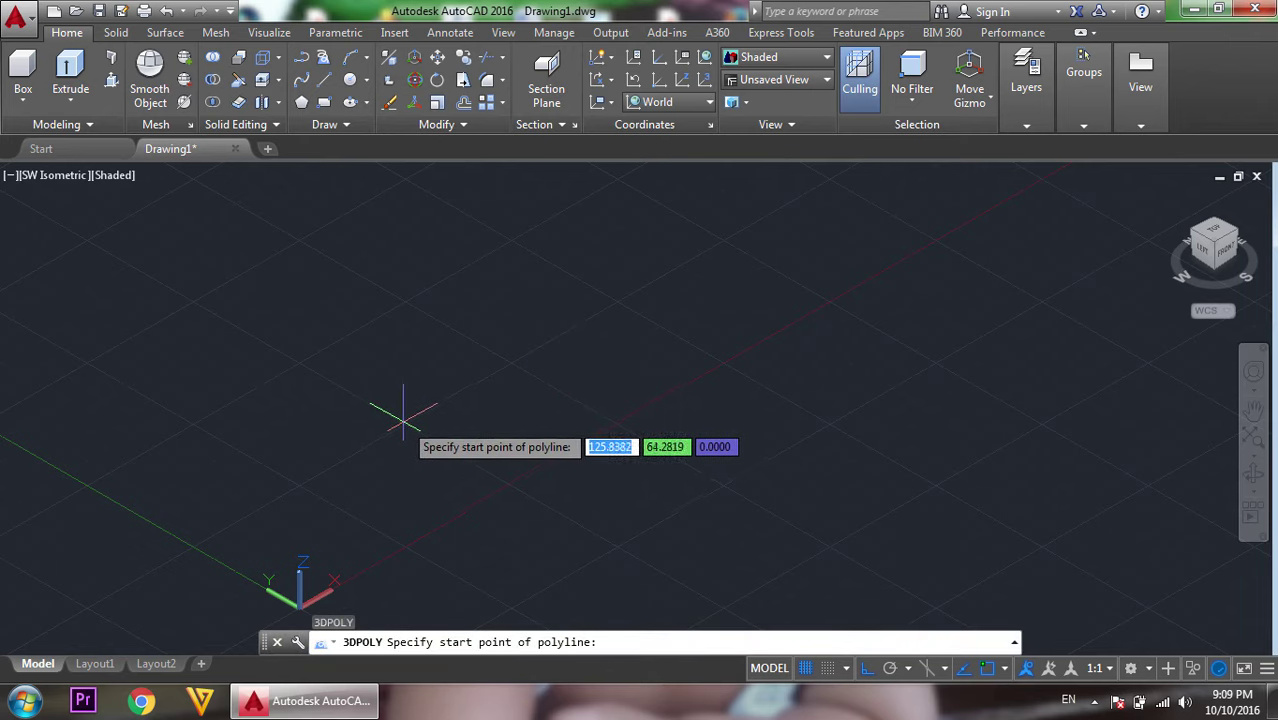
{"action": "left_click", "coordinate": [407, 420]}
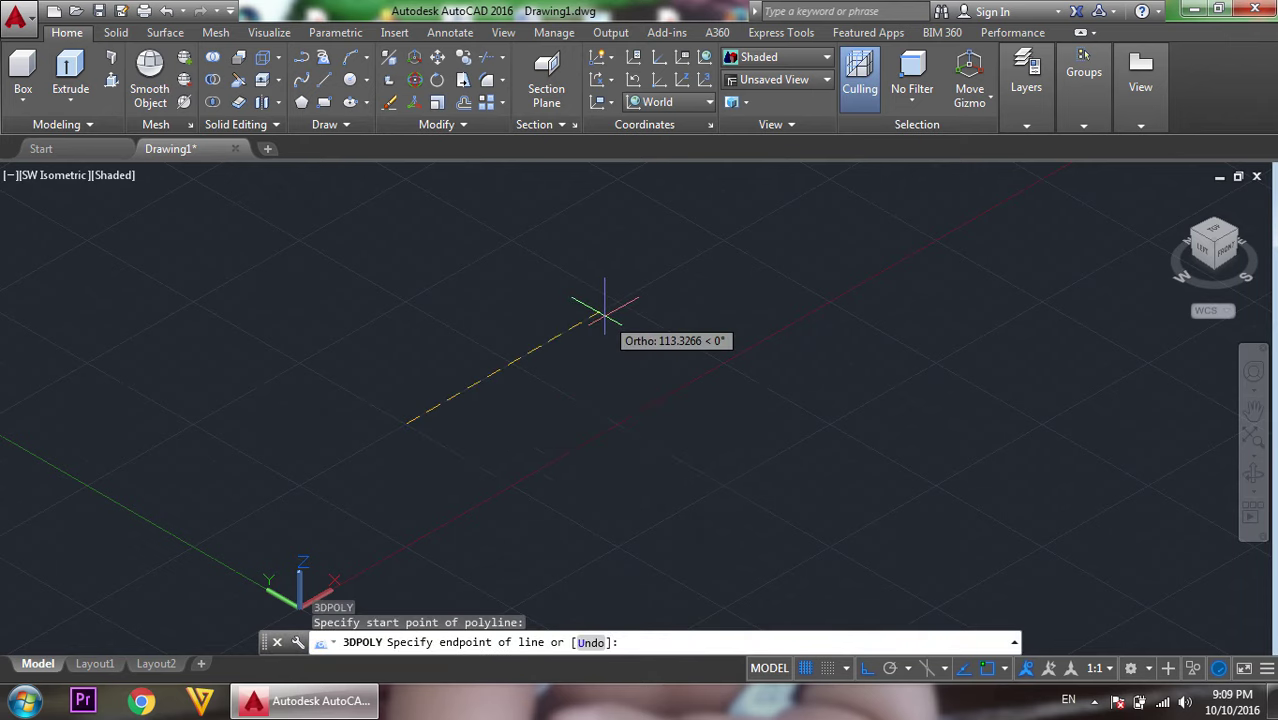
{"action": "type", "text": "92"}
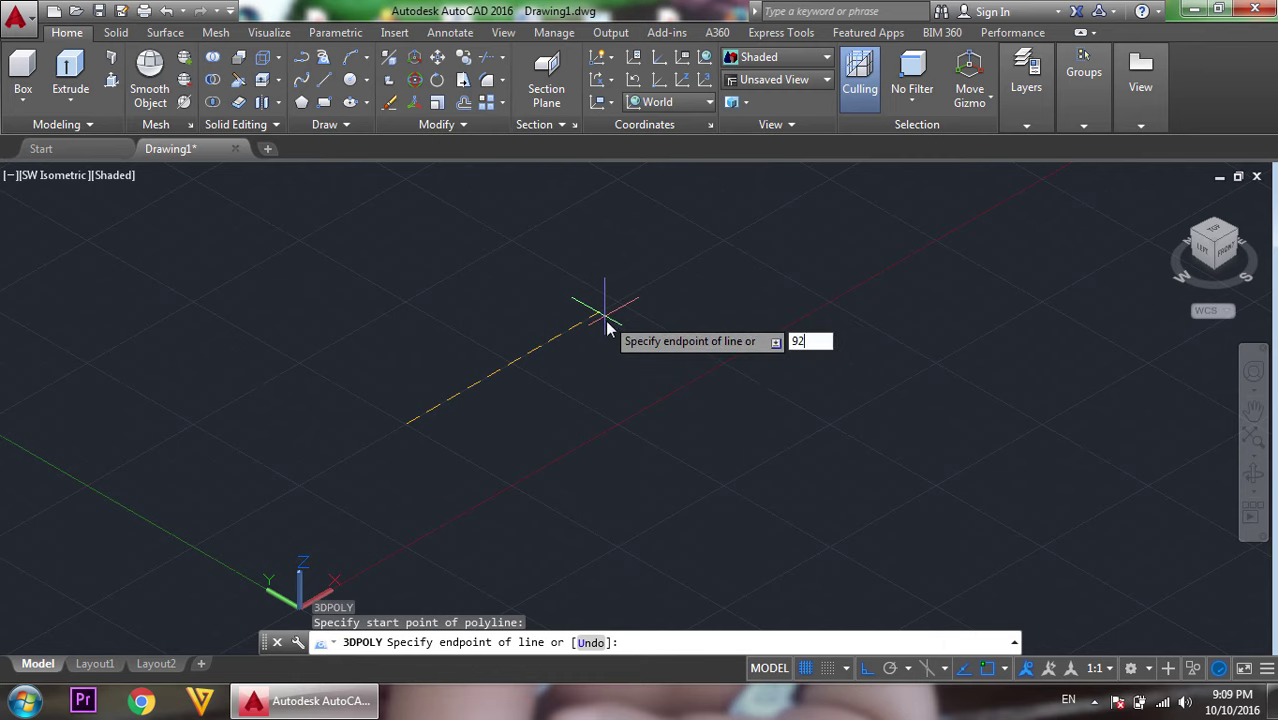
{"action": "key", "text": "Return"}
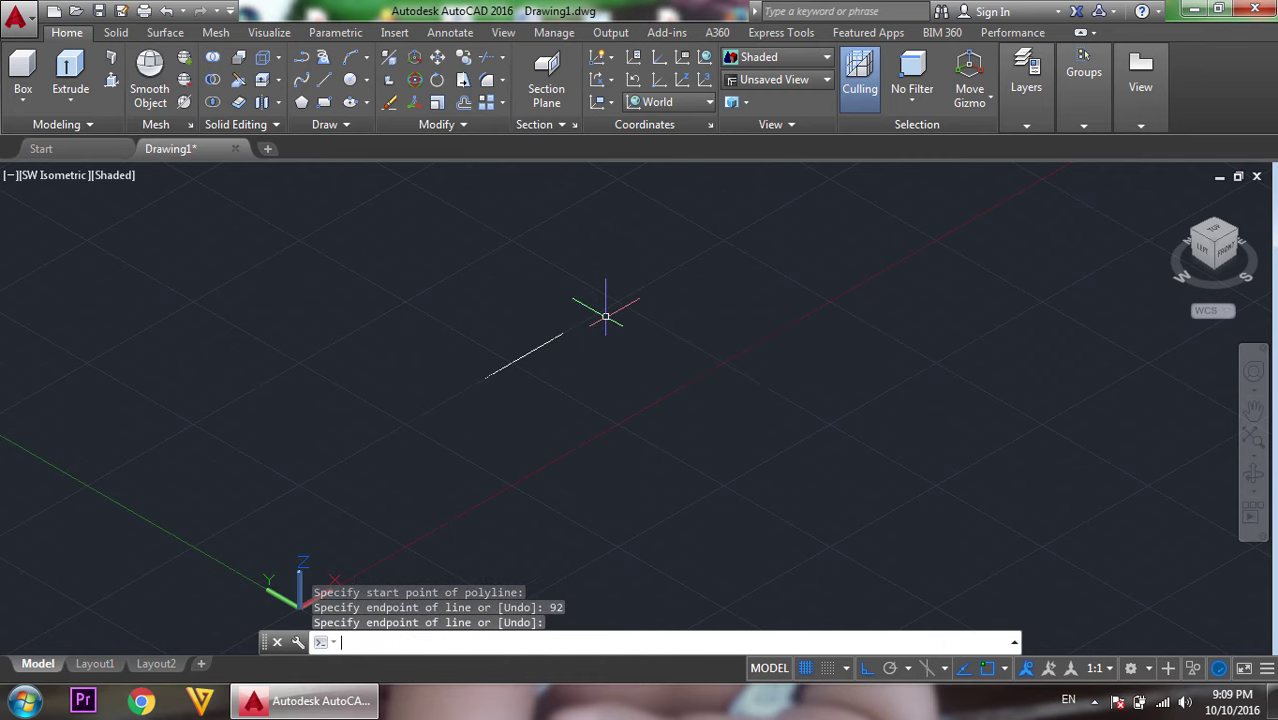
{"action": "key", "text": "Return"}
{"action": "scroll", "coordinate": [480, 356], "scroll_direction": "up", "scroll_amount": 2}
{"action": "scroll", "coordinate": [480, 356], "scroll_direction": "down", "scroll_amount": 2}
{"action": "scroll", "coordinate": [480, 356], "scroll_direction": "up", "scroll_amount": 2}
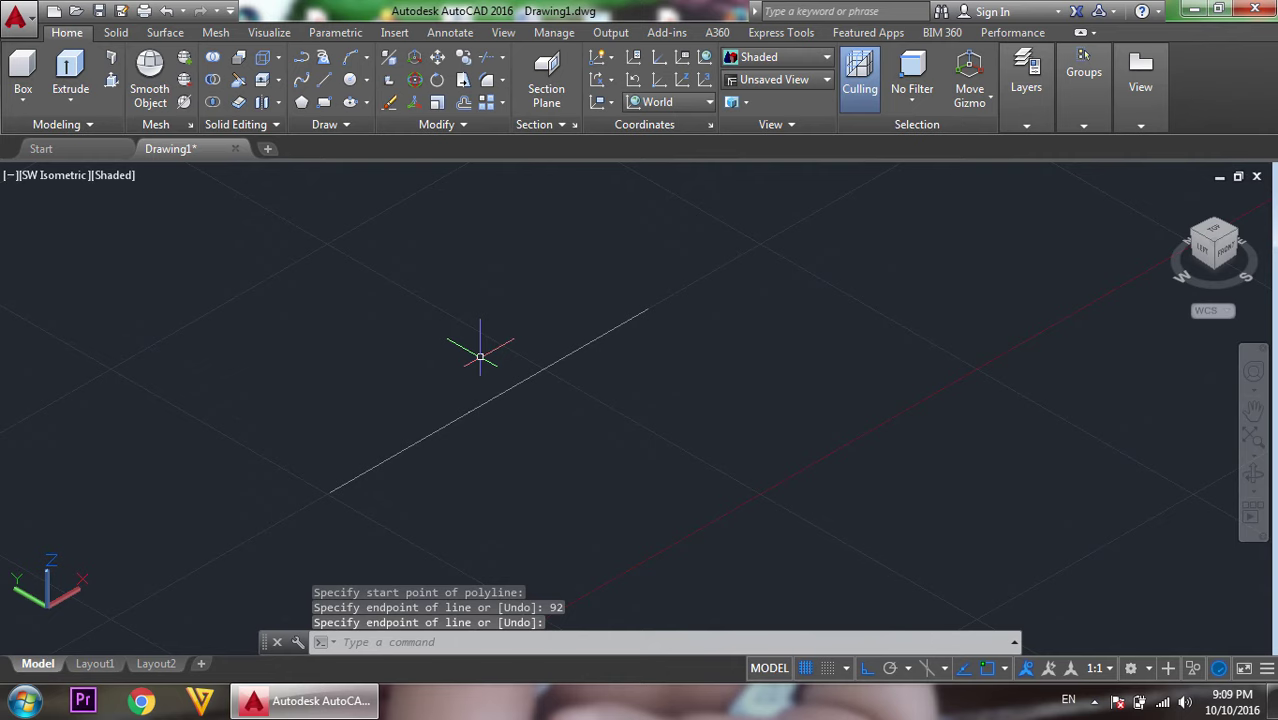
Draw a 46-unit vertical 3D polyline rising from the first line's midpoint.
{"action": "type", "text": "3P"}
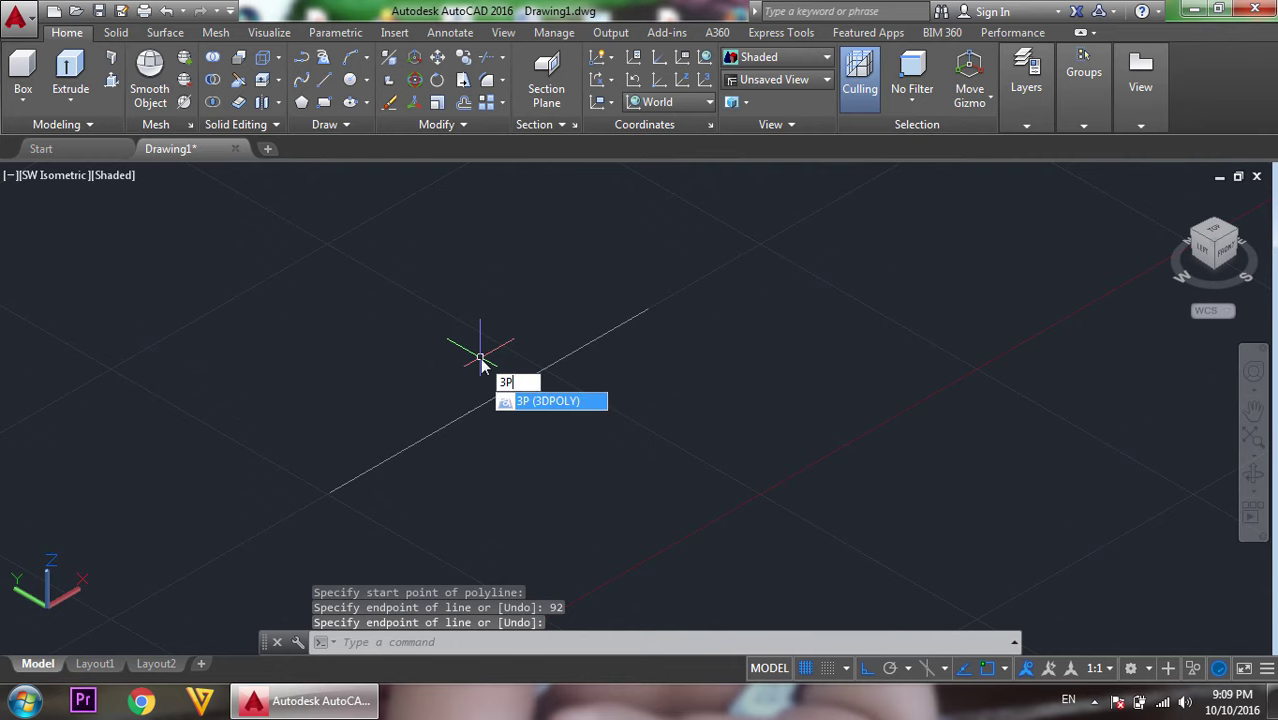
{"action": "key", "text": "Return"}
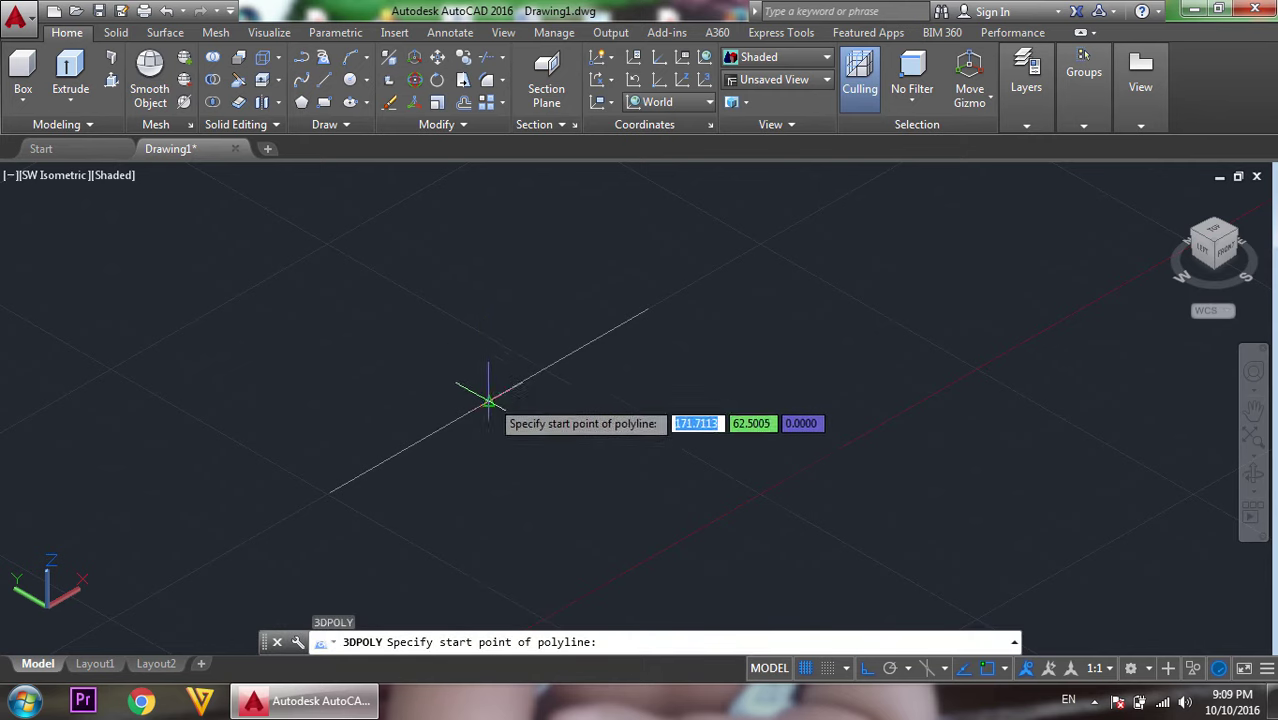
{"action": "left_click", "coordinate": [488, 400]}
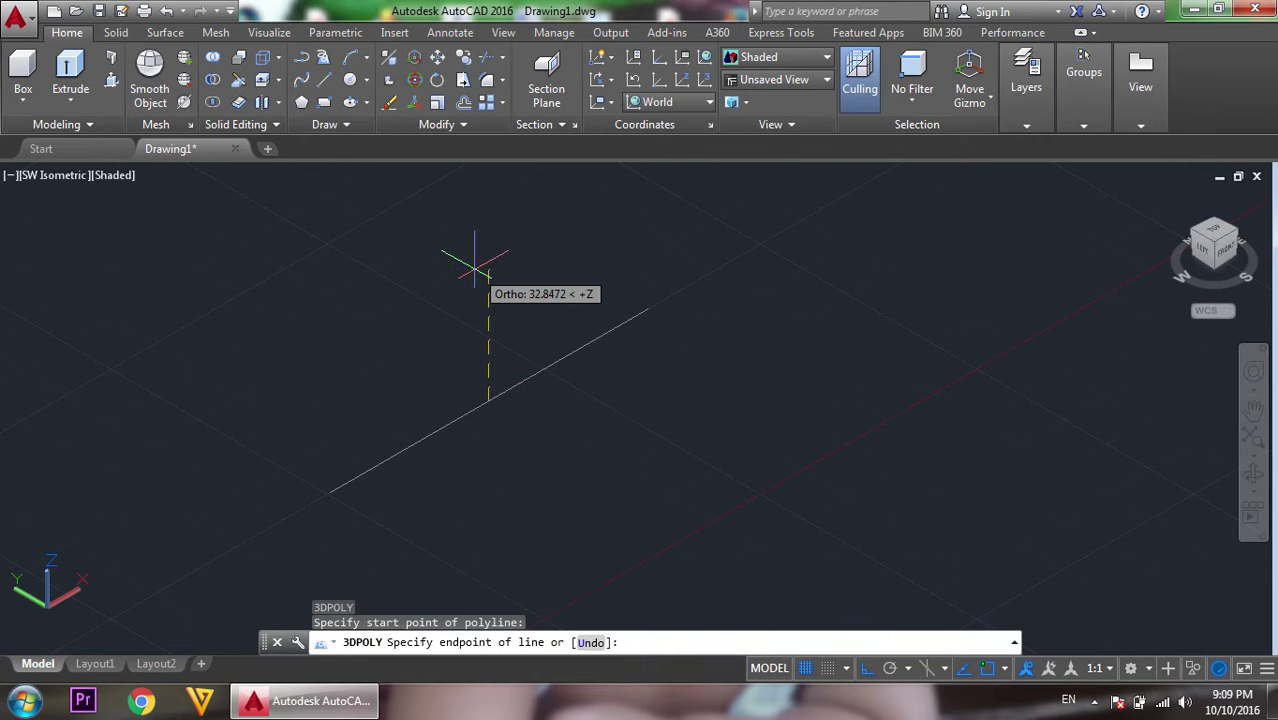
{"action": "type", "text": "46"}
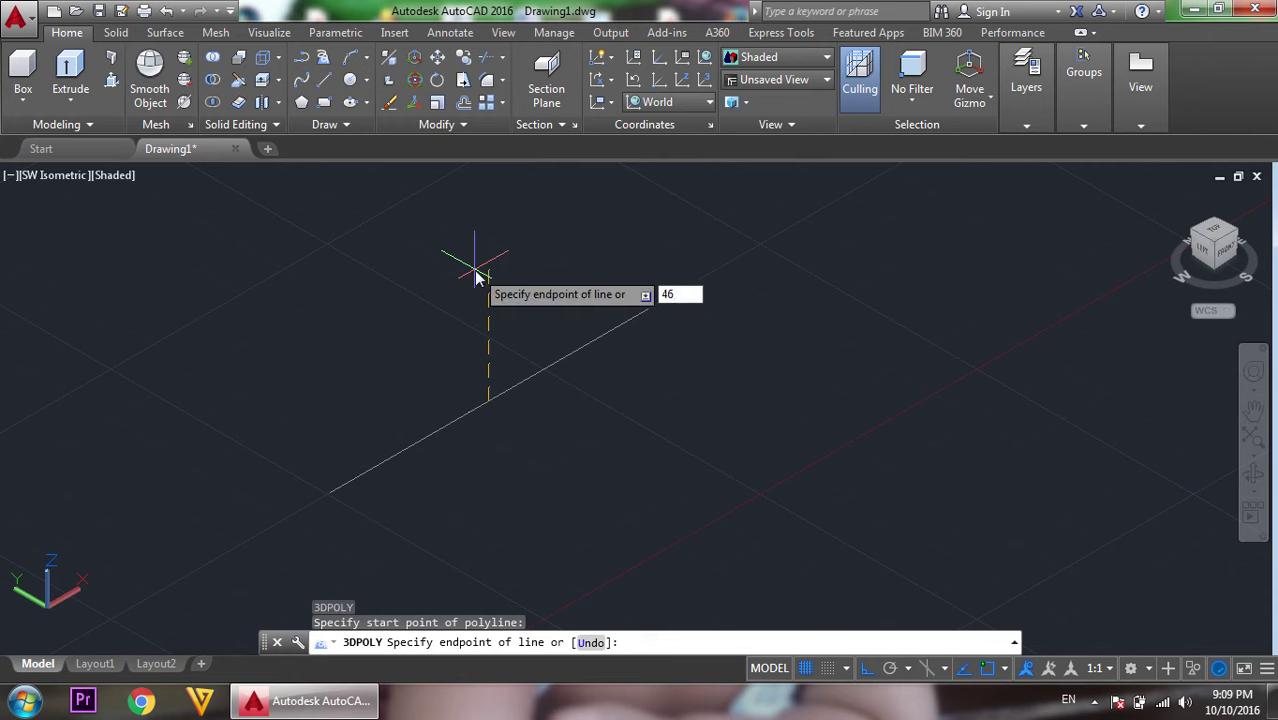
{"action": "key", "text": "Return"}
{"action": "key", "text": "Return"}
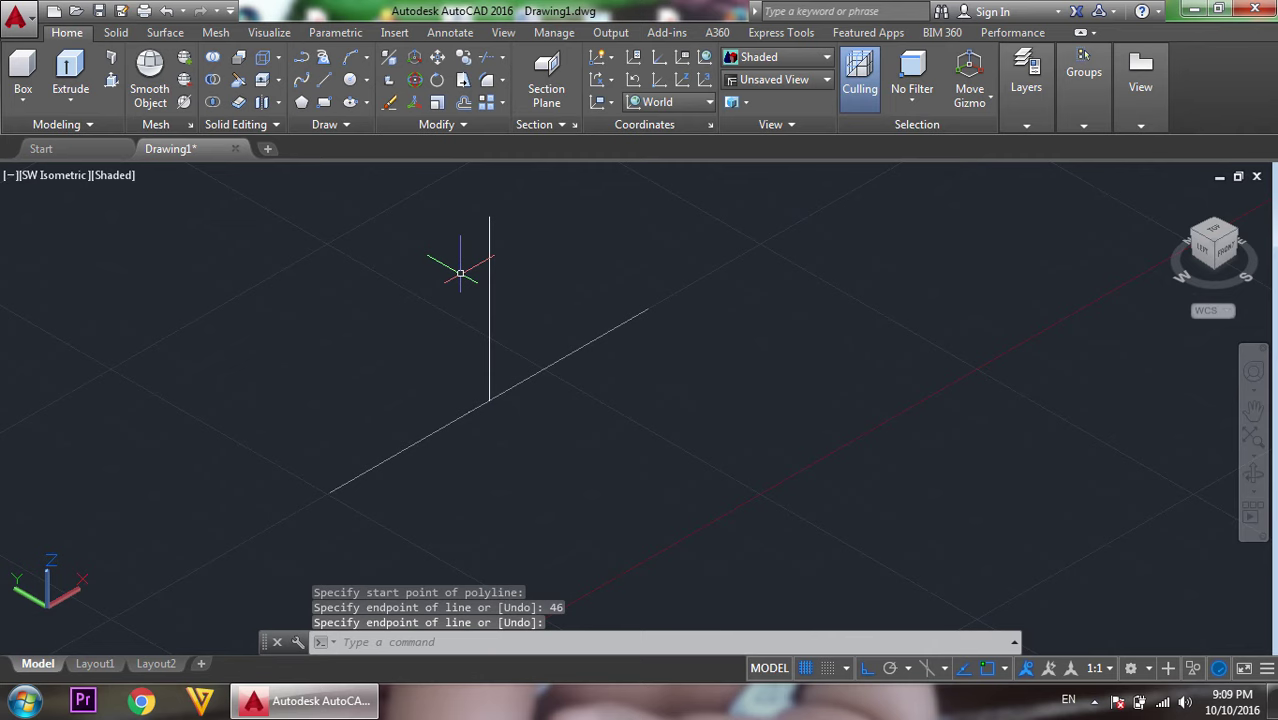
Draw a 16.5-radius circle centred at the top of the vertical line.
{"action": "type", "text": "c"}
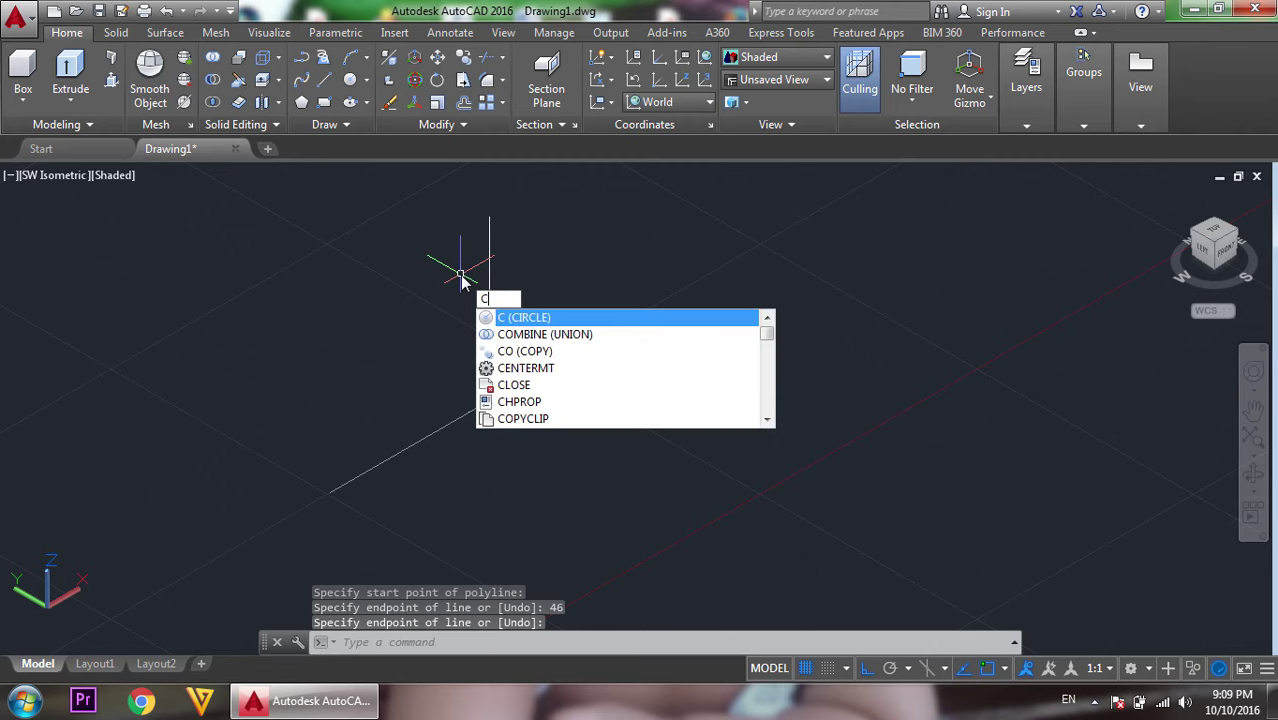
{"action": "key", "text": "Return"}
{"action": "key", "text": "Return"}
{"action": "left_click", "coordinate": [489, 215]}
{"action": "left_click", "coordinate": [489, 215]}
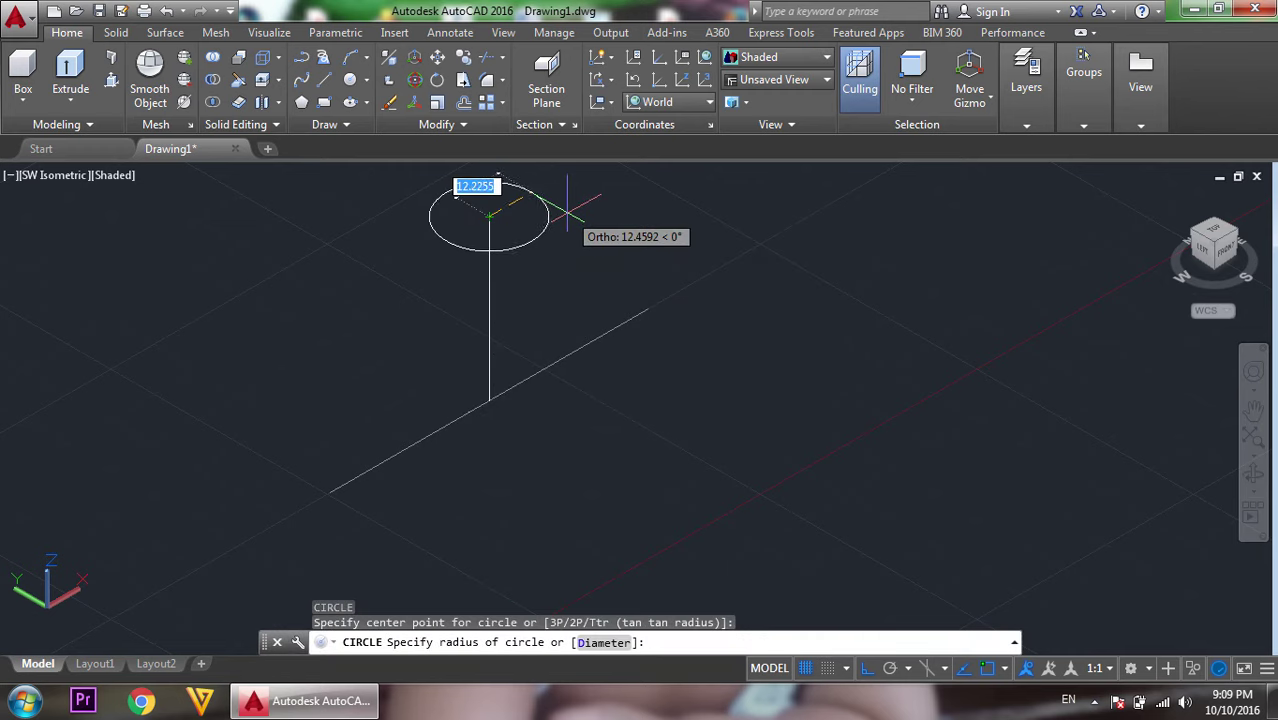
{"action": "type", "text": "16.5"}
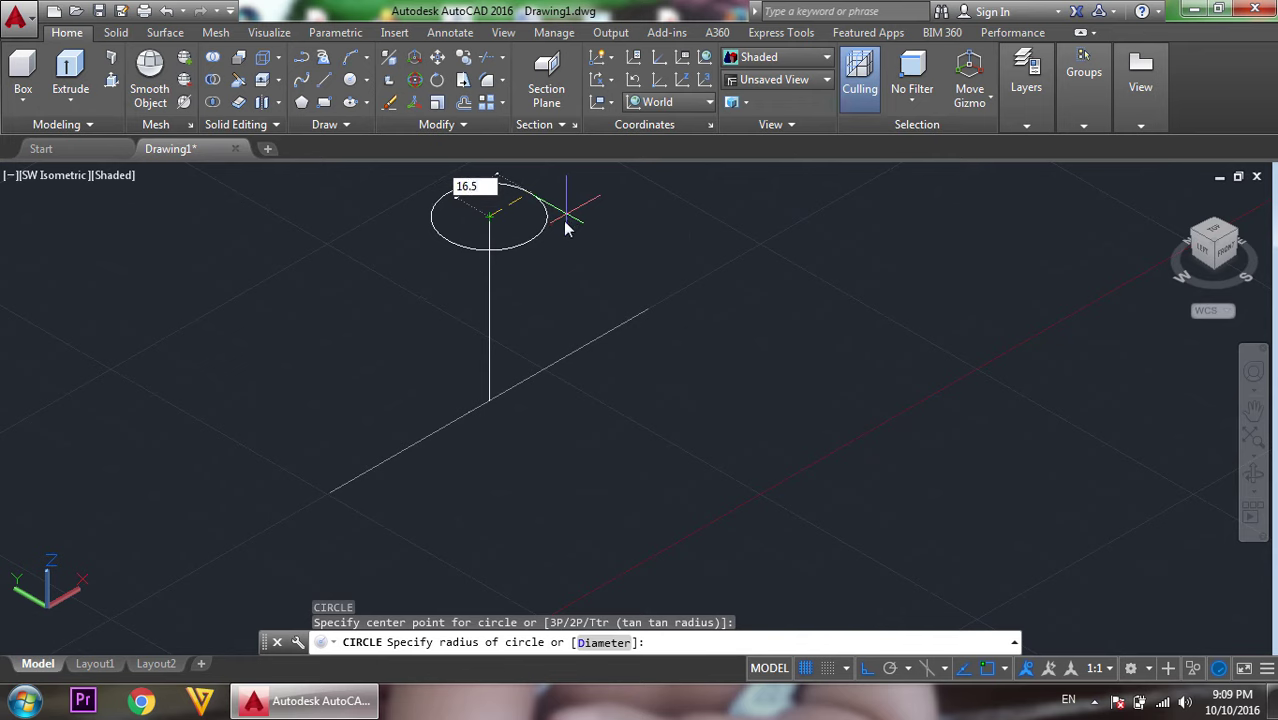
{"action": "key", "text": "Return"}
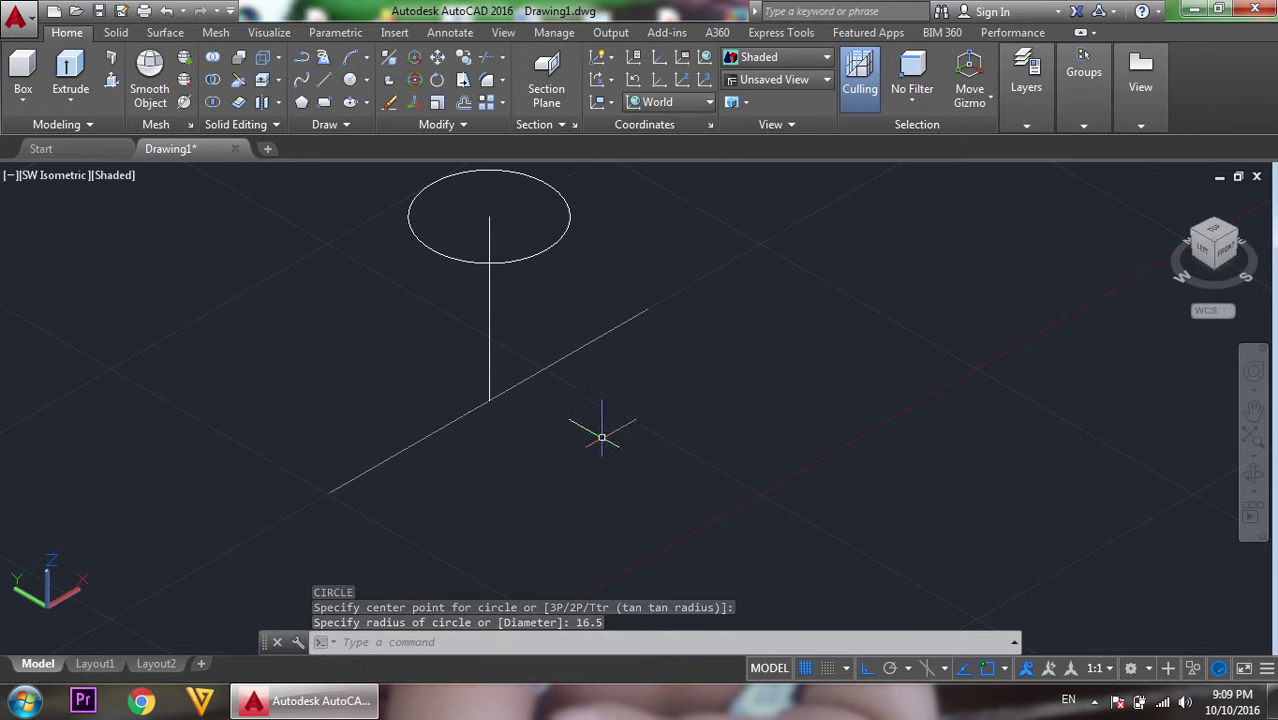
Reorient the UCS with three points so its plane is perpendicular to the horizontal line.
{"action": "type", "text": "us"}
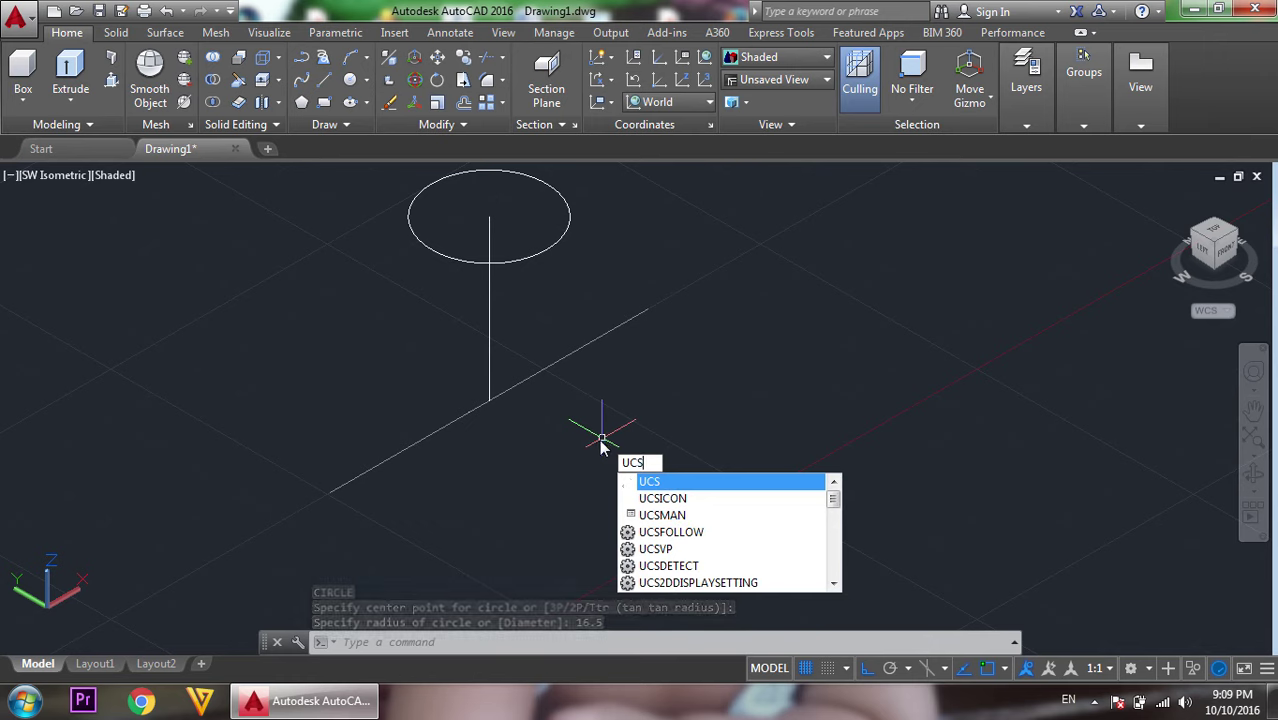
{"action": "key", "text": "Return"}
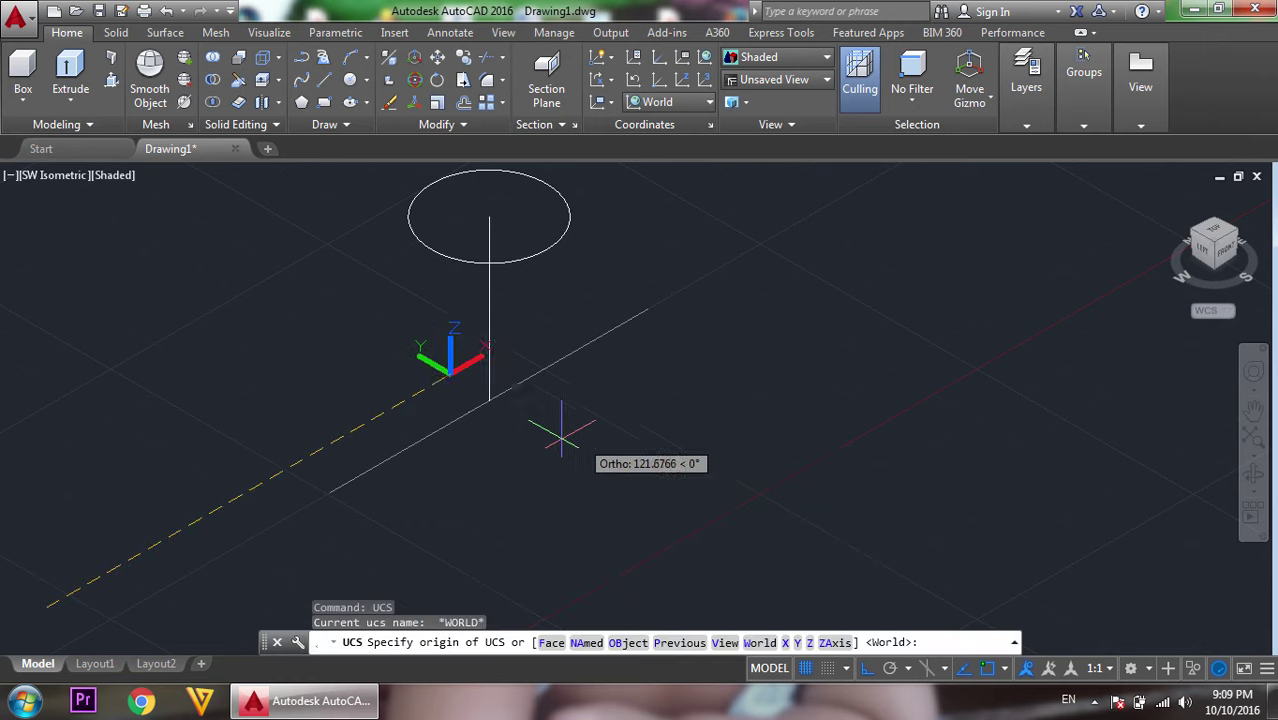
{"action": "left_click", "coordinate": [356, 428]}
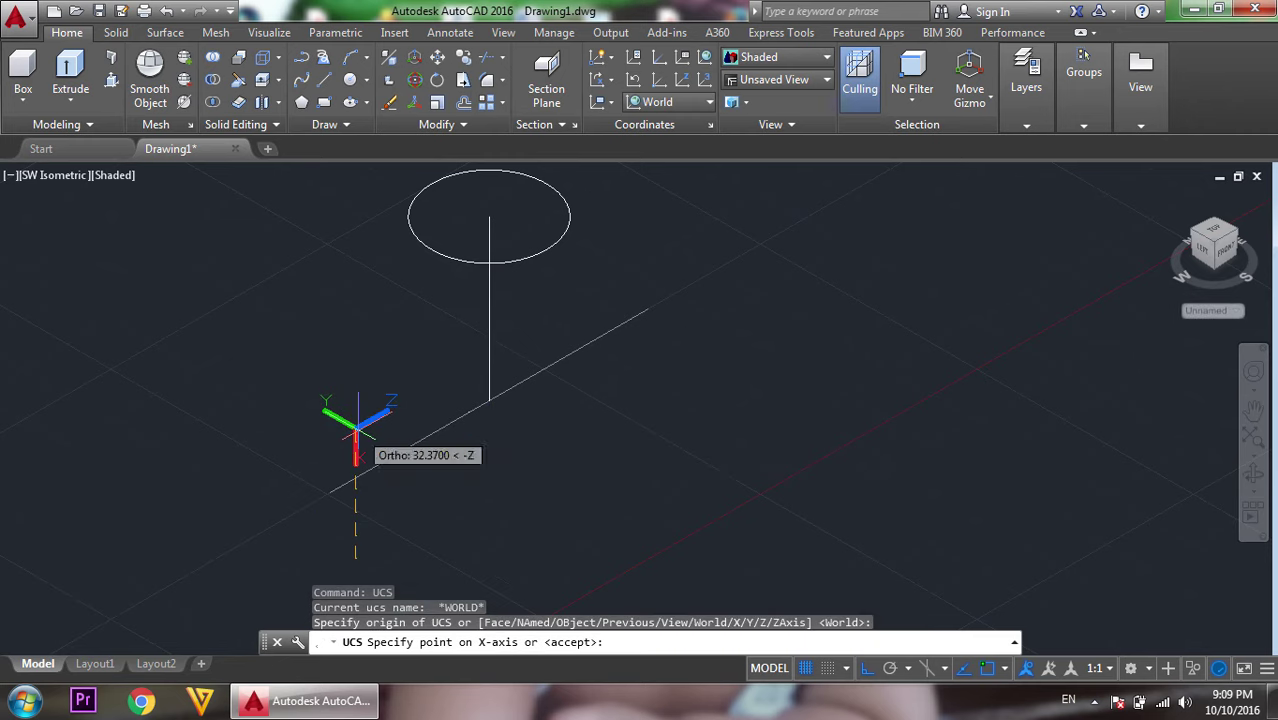
{"action": "left_click", "coordinate": [245, 238]}
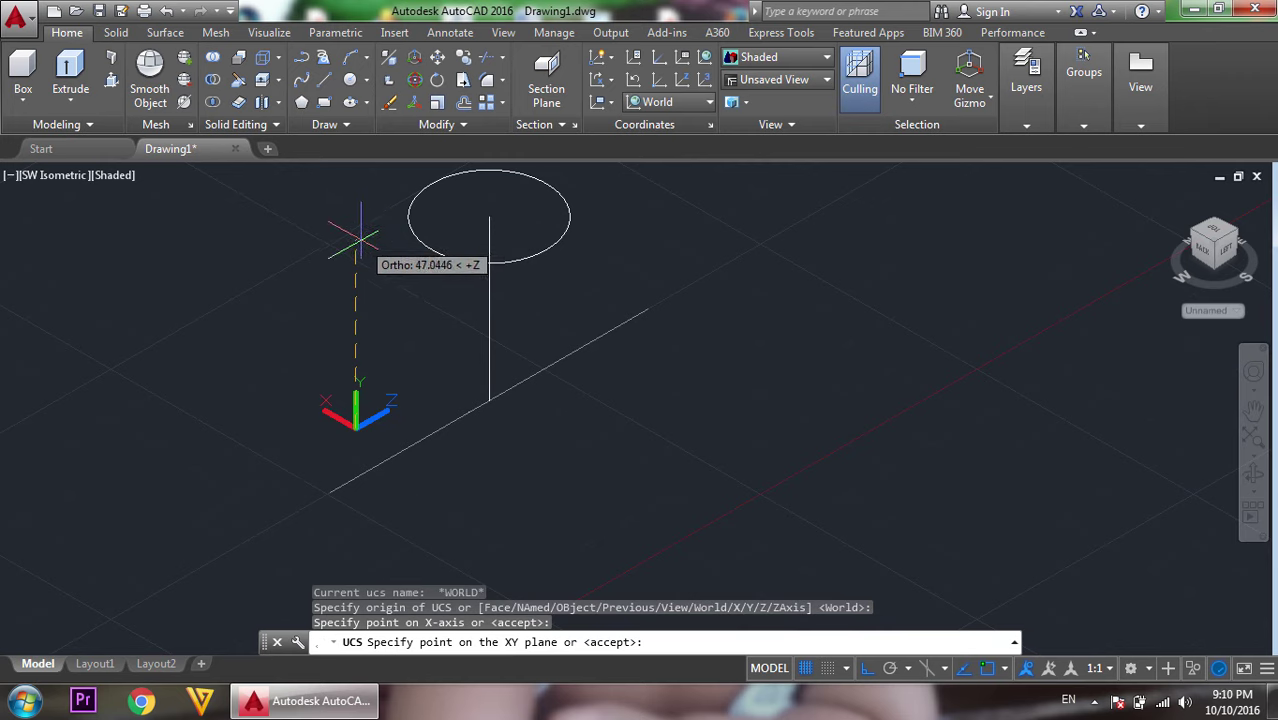
{"action": "left_click", "coordinate": [356, 240]}
{"action": "scroll", "coordinate": [292, 383], "scroll_direction": "down", "scroll_amount": 4}
{"action": "scroll", "coordinate": [264, 436], "scroll_direction": "up", "scroll_amount": 2}
{"action": "scroll", "coordinate": [264, 436], "scroll_direction": "up", "scroll_amount": 2}
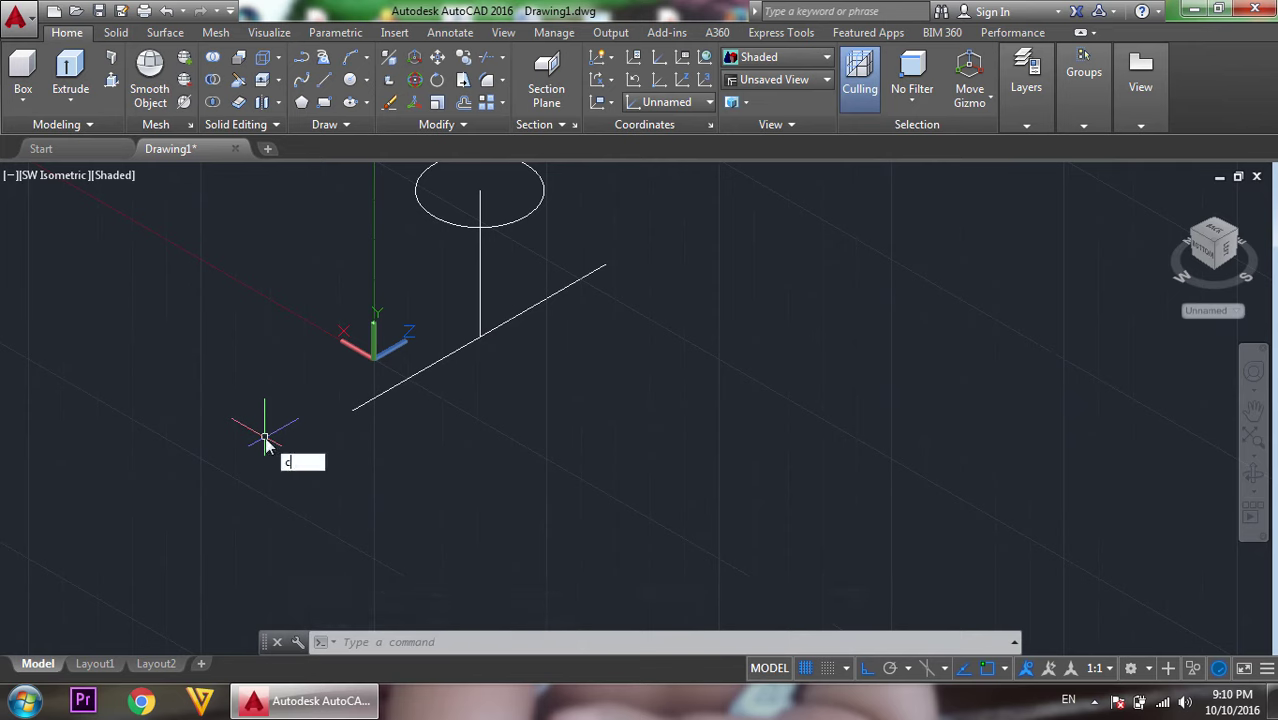
Draw a 16.5-radius circle centred at the end of the horizontal line.
{"action": "type", "text": "c"}
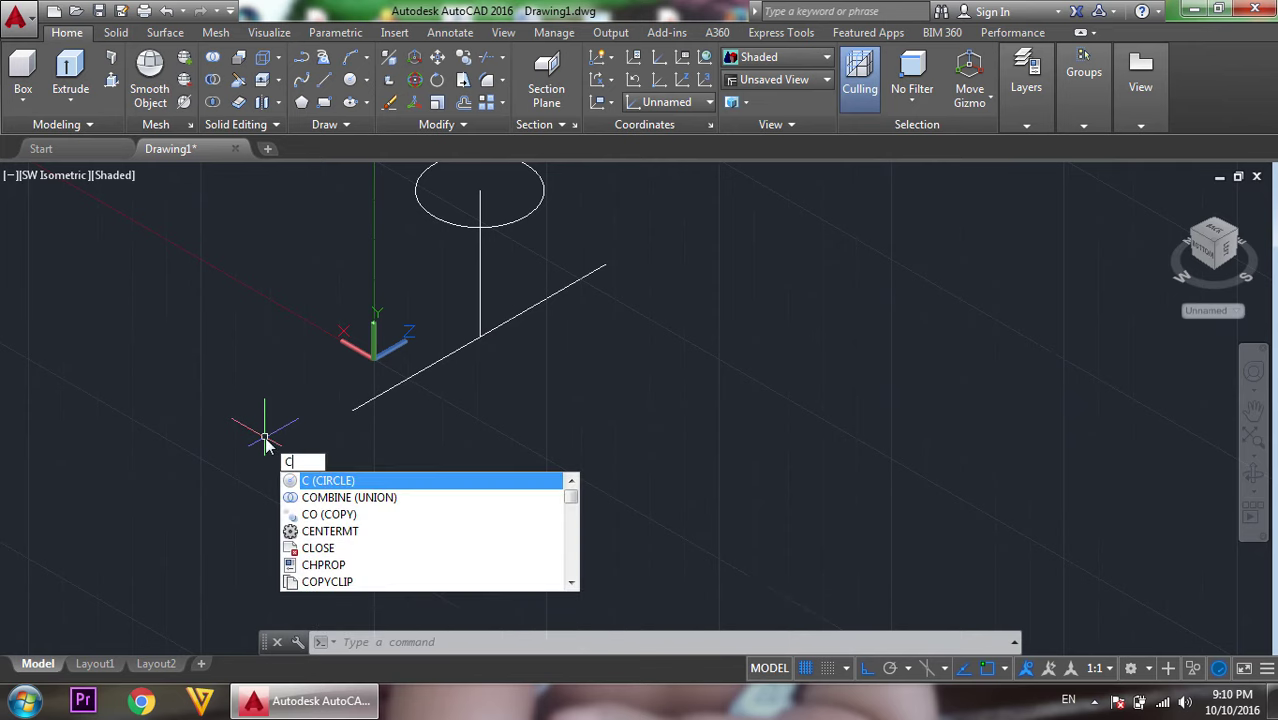
{"action": "key", "text": "Return"}
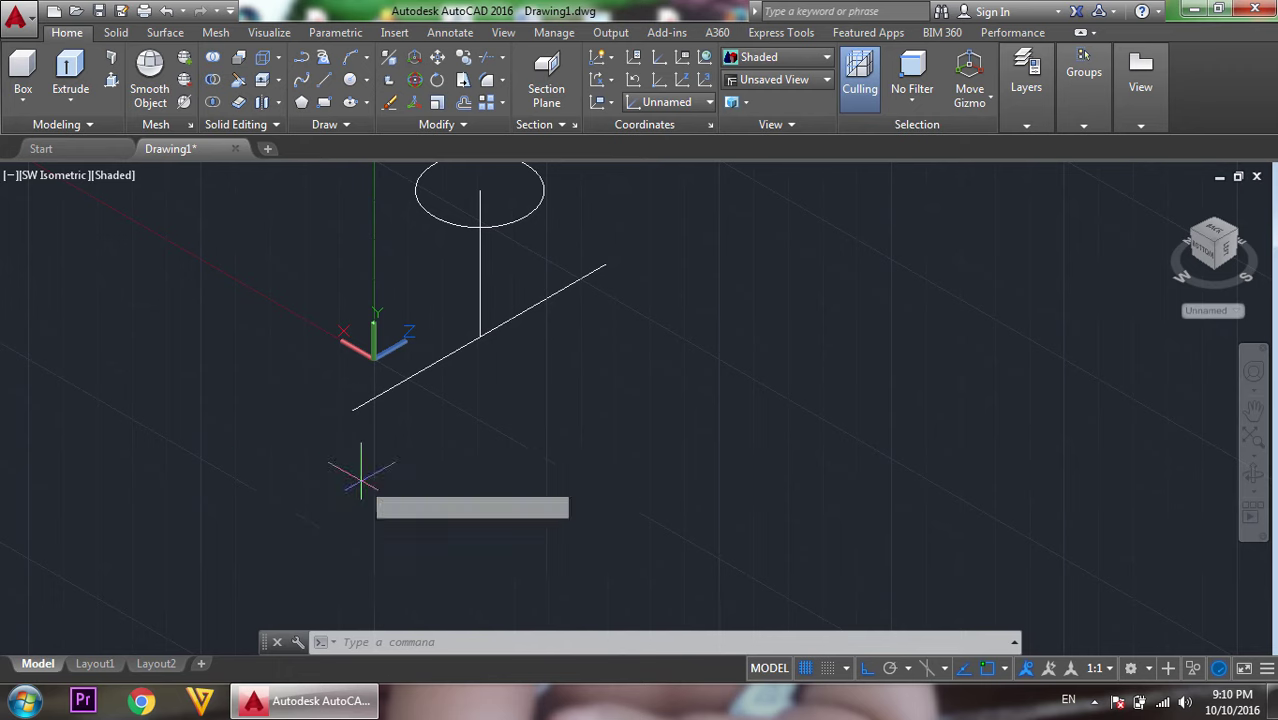
{"action": "left_click", "coordinate": [352, 410]}
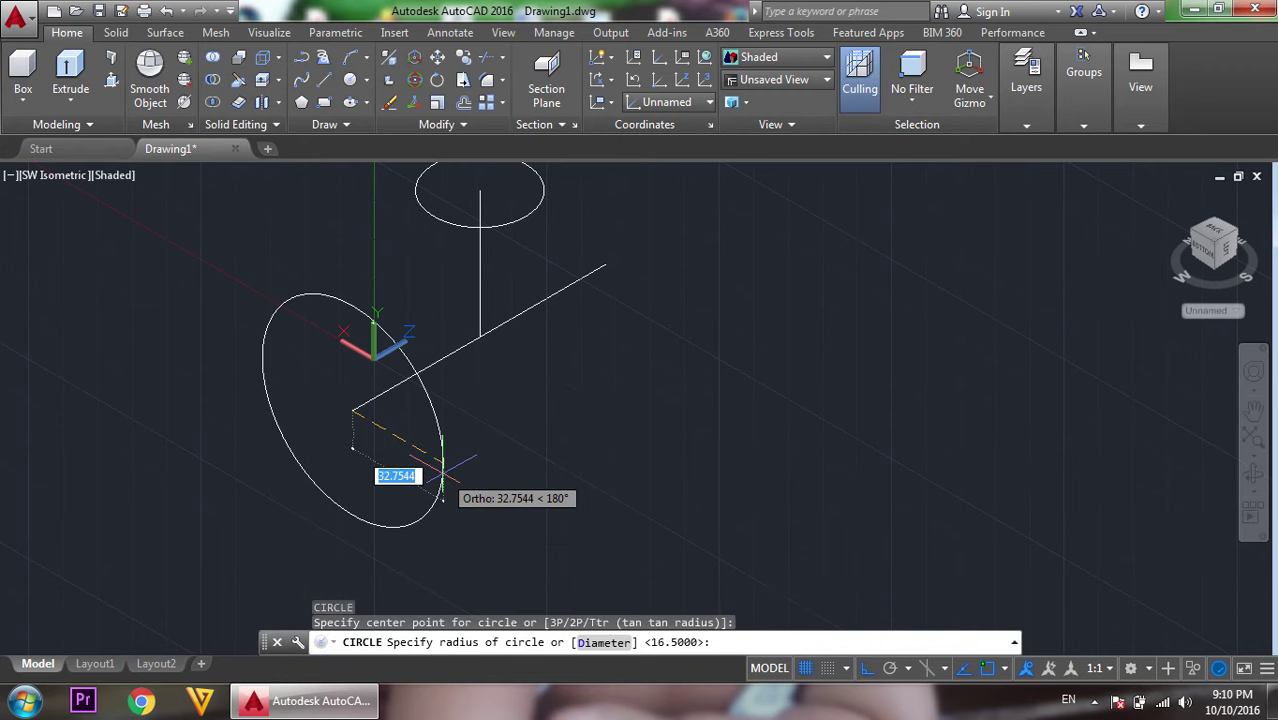
{"action": "type", "text": "16.5"}
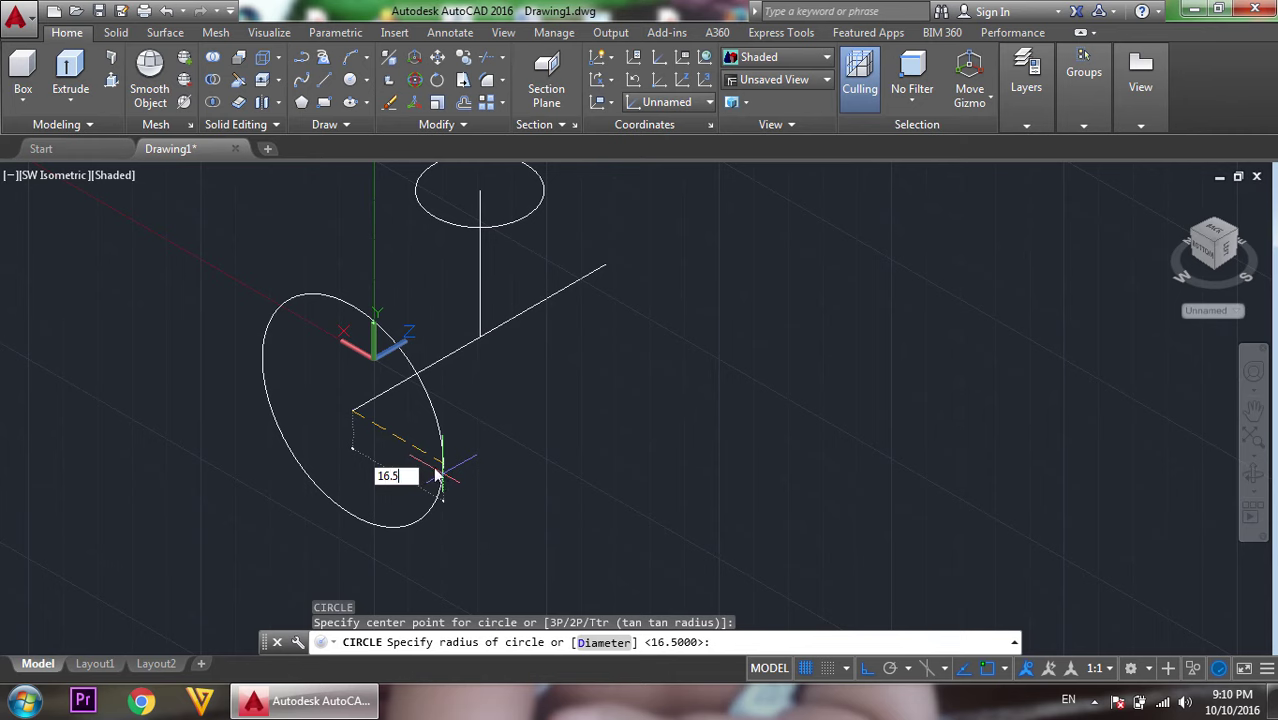
{"action": "key", "text": "Return"}
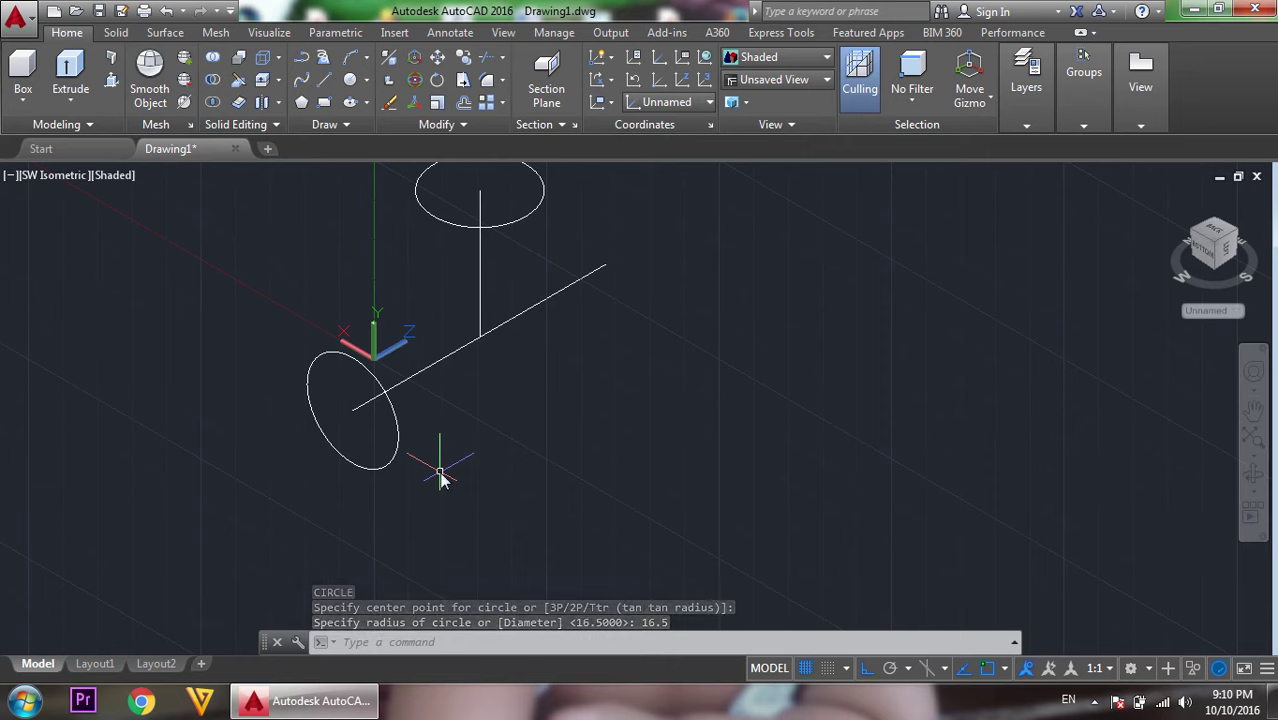
{"action": "type", "text": "EXT"}
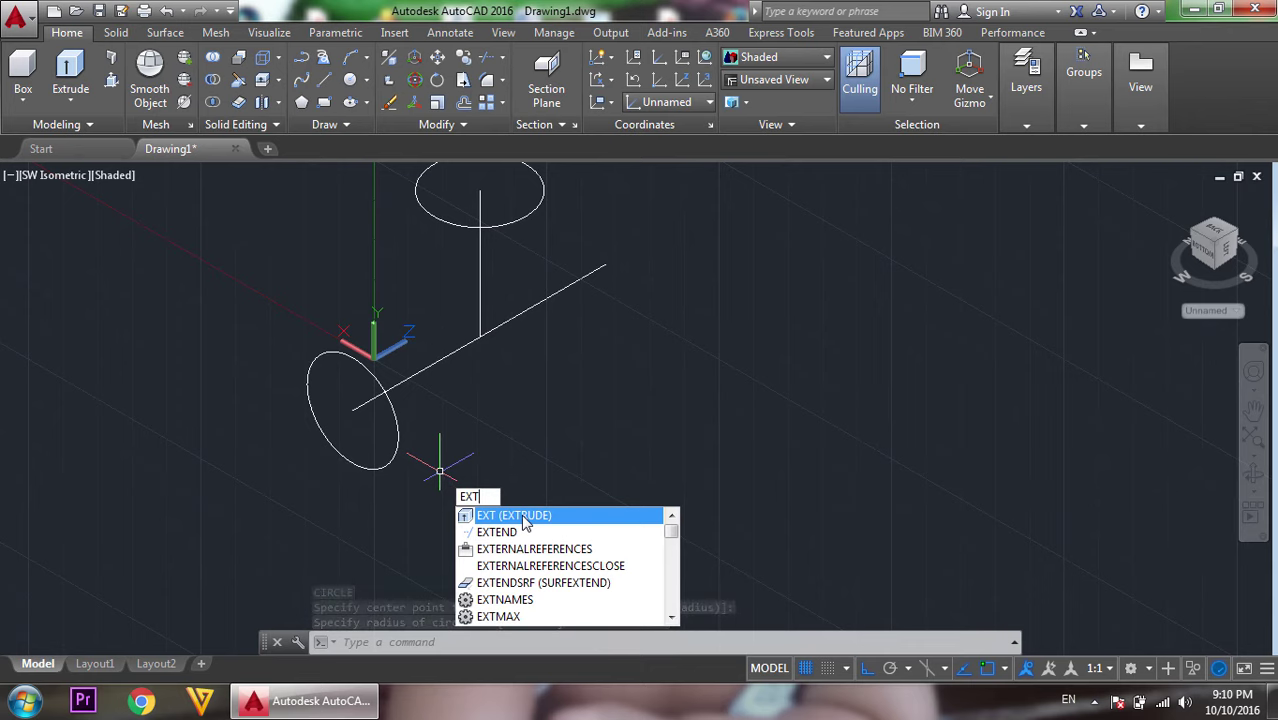
Extrude the top circle along the vertical line into a vertical cylinder.
{"action": "left_click", "coordinate": [520, 516]}
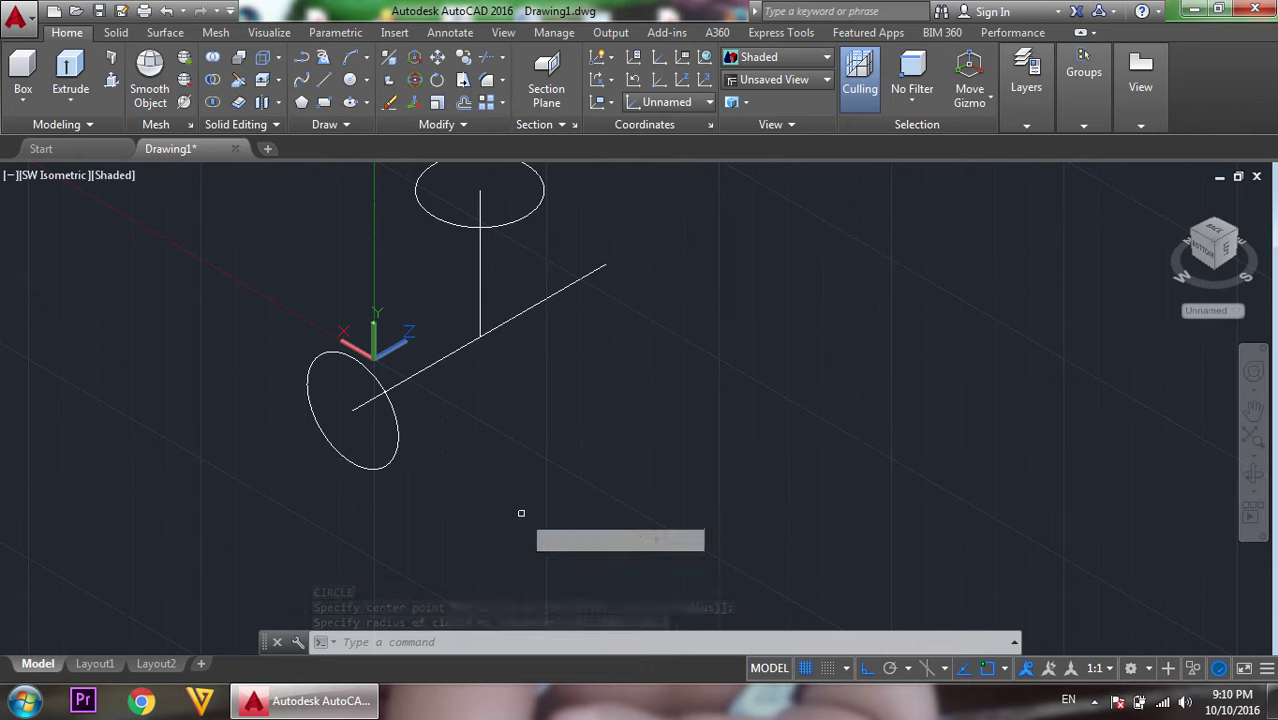
{"action": "left_click", "coordinate": [500, 223]}
{"action": "right_click", "coordinate": [518, 280]}
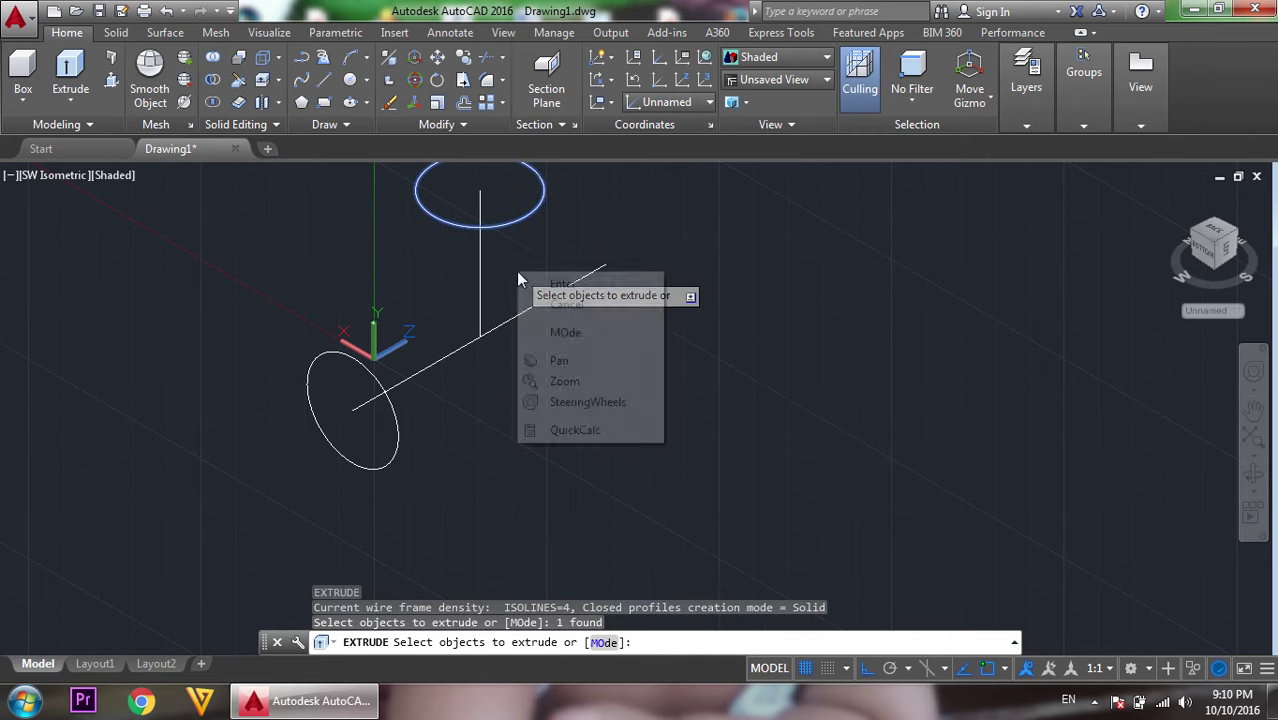
{"action": "left_click", "coordinate": [562, 286]}
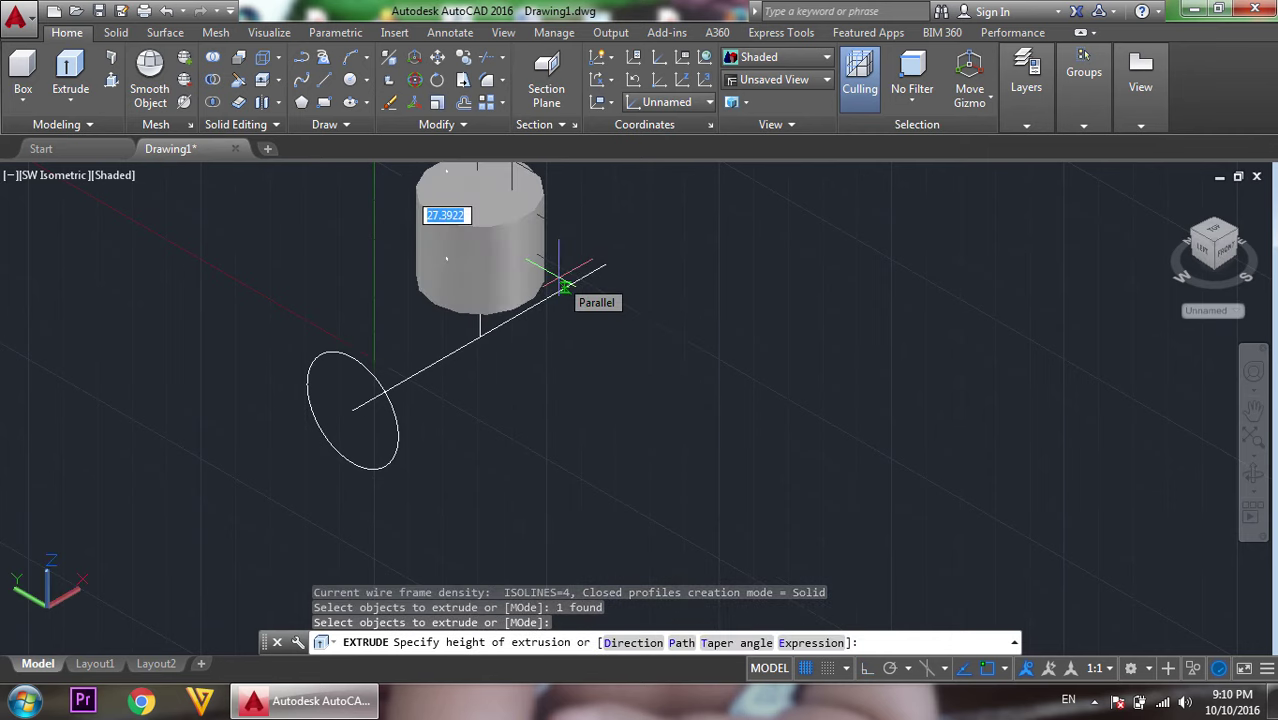
{"action": "left_click", "coordinate": [681, 643]}
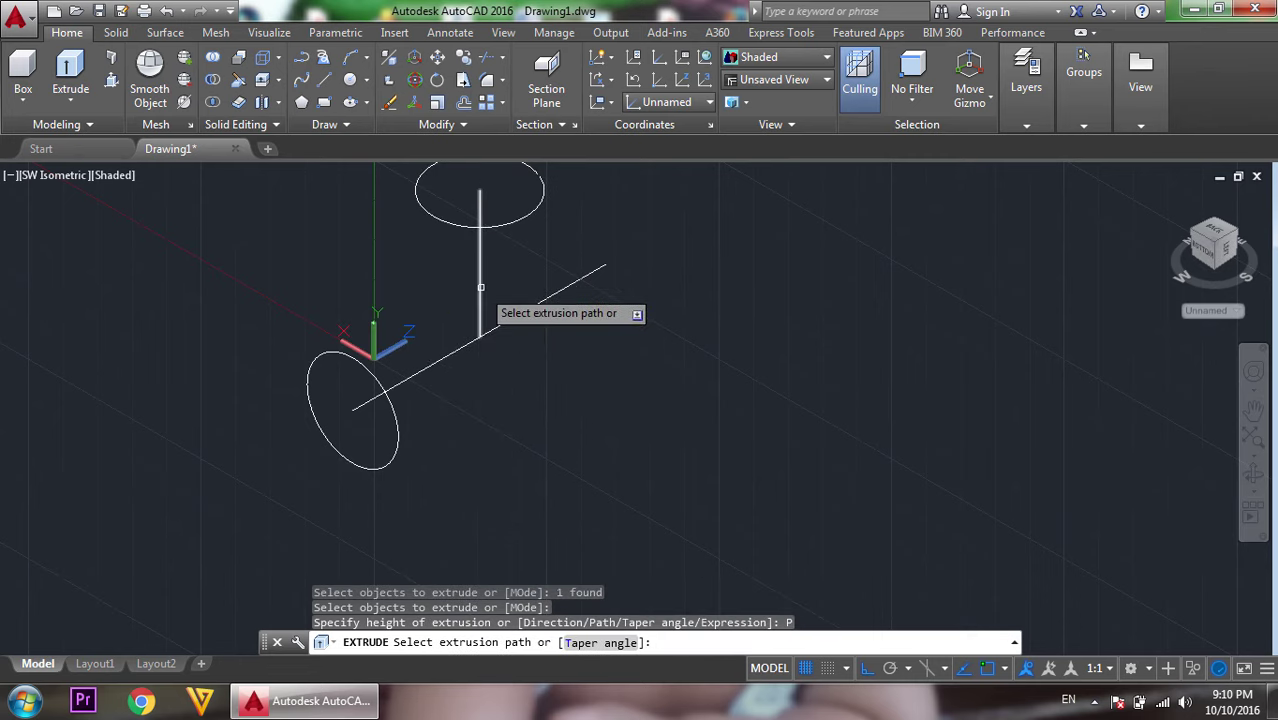
{"action": "left_click", "coordinate": [480, 287]}
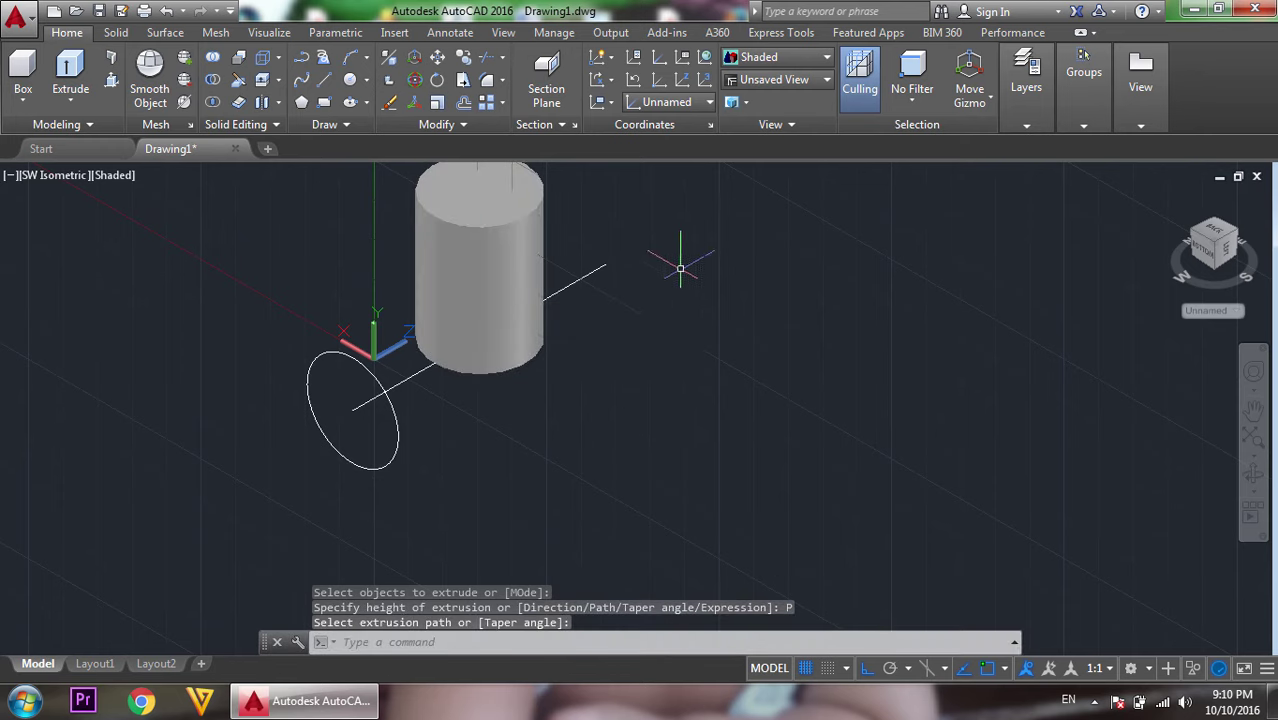
Extrude the small circle along the horizontal line into a crossing horizontal cylinder.
{"action": "right_click", "coordinate": [680, 269]}
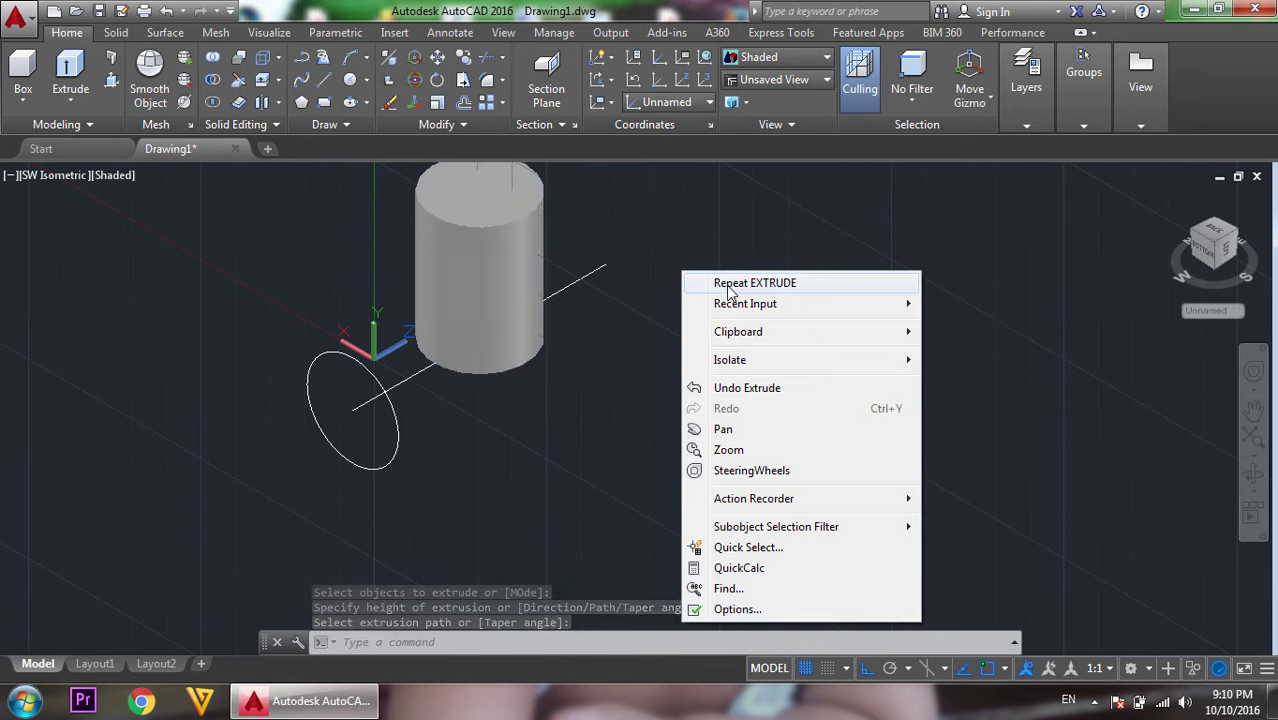
{"action": "left_click", "coordinate": [728, 287]}
{"action": "left_click", "coordinate": [373, 468]}
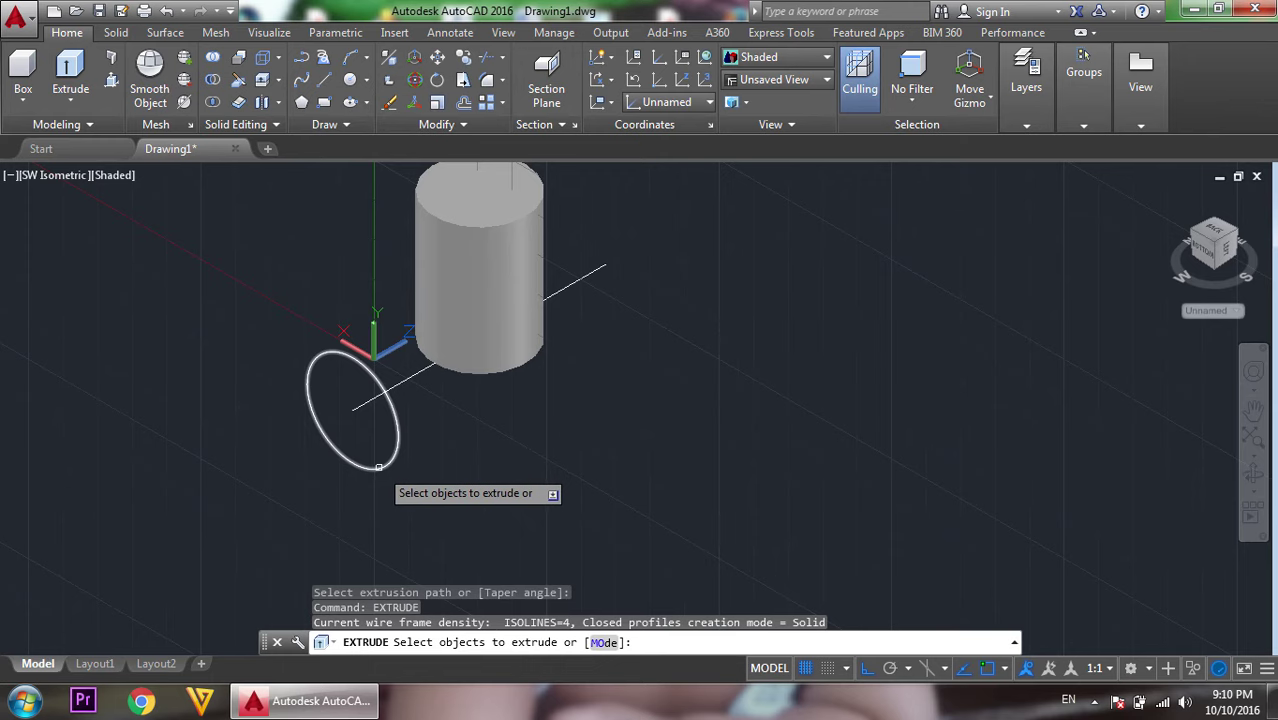
{"action": "left_click", "coordinate": [375, 468]}
{"action": "right_click", "coordinate": [534, 424]}
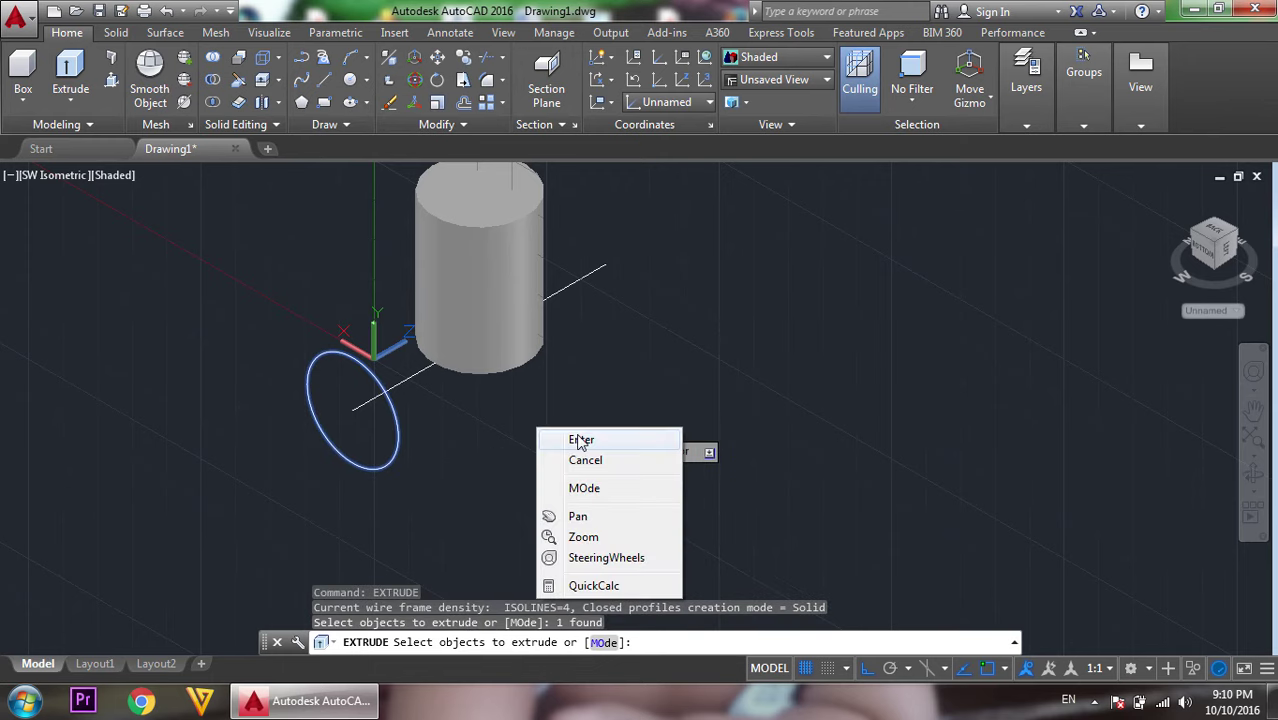
{"action": "left_click", "coordinate": [580, 438]}
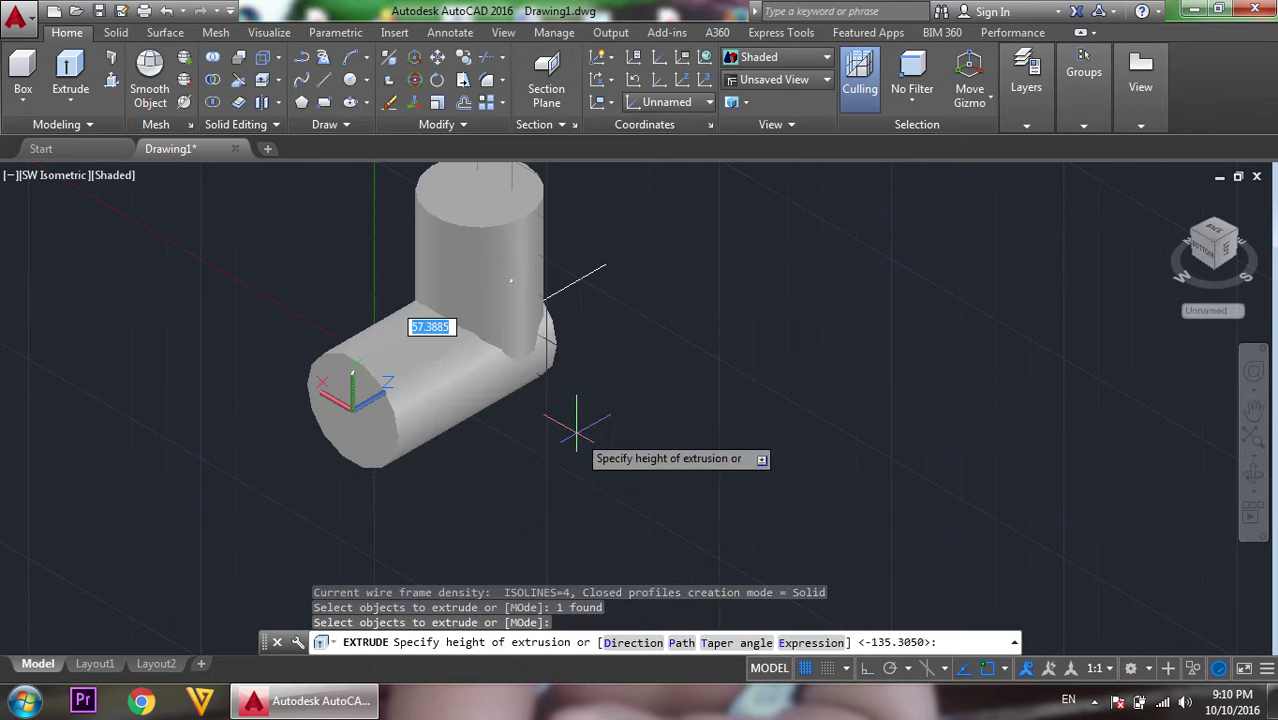
{"action": "left_click", "coordinate": [681, 642]}
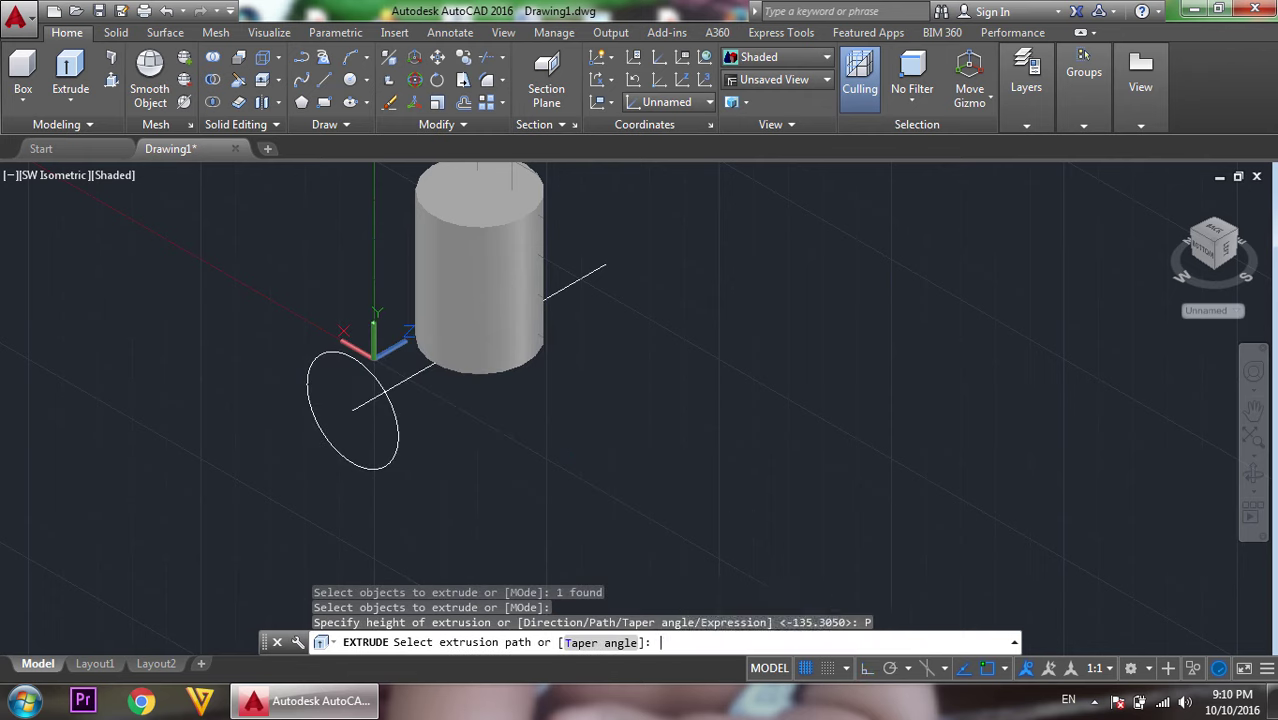
{"action": "left_click", "coordinate": [577, 282]}
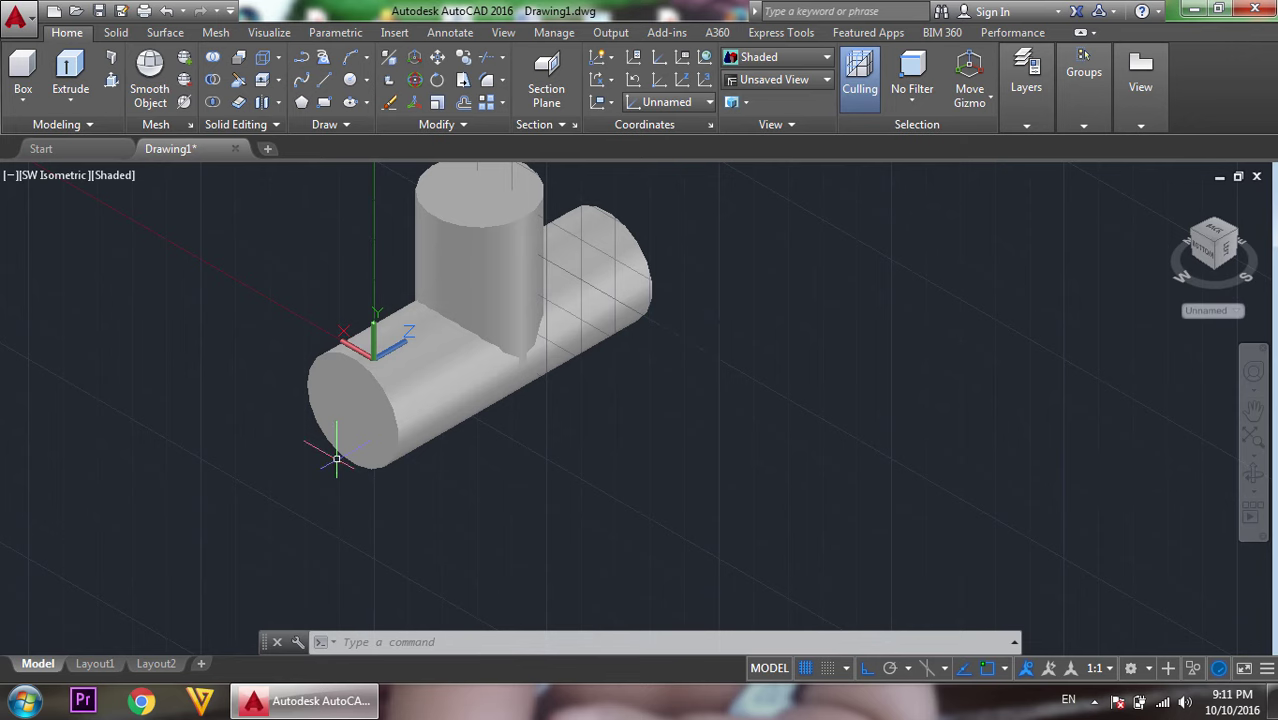
Draw a radius-31 circle centred on the horizontal cylinder's near end.
{"action": "type", "text": "c"}
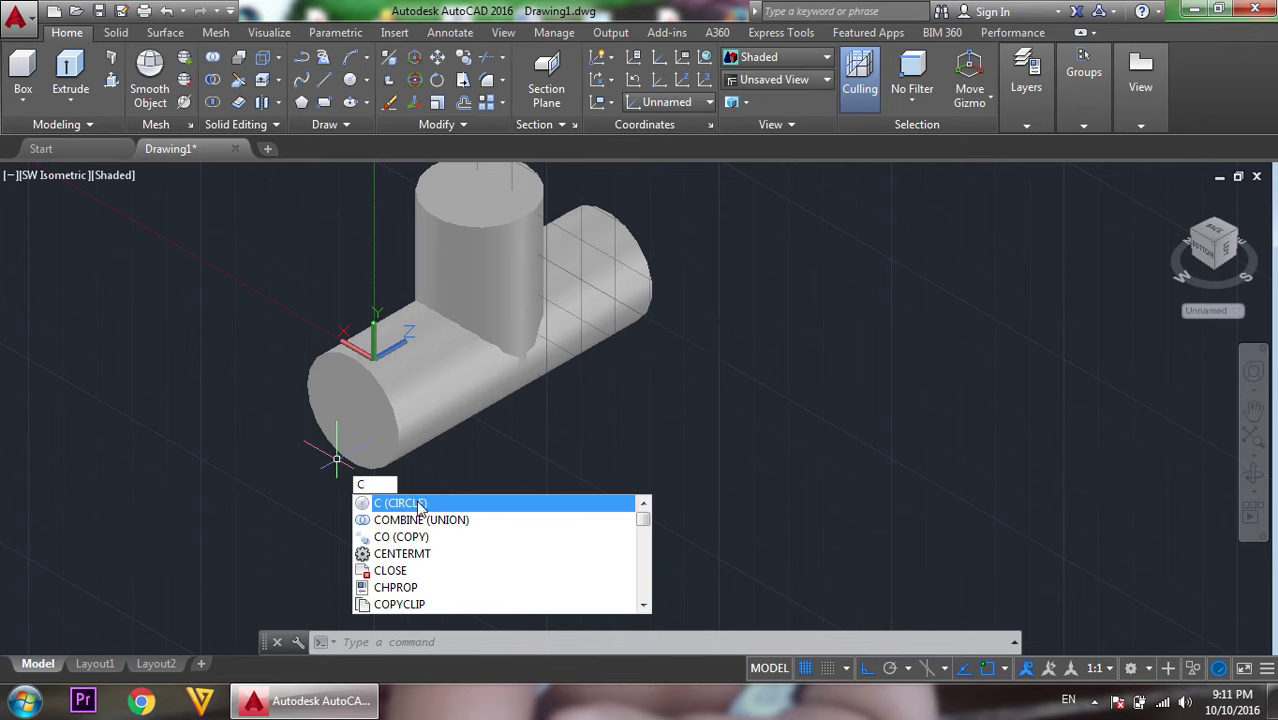
{"action": "left_click", "coordinate": [424, 510]}
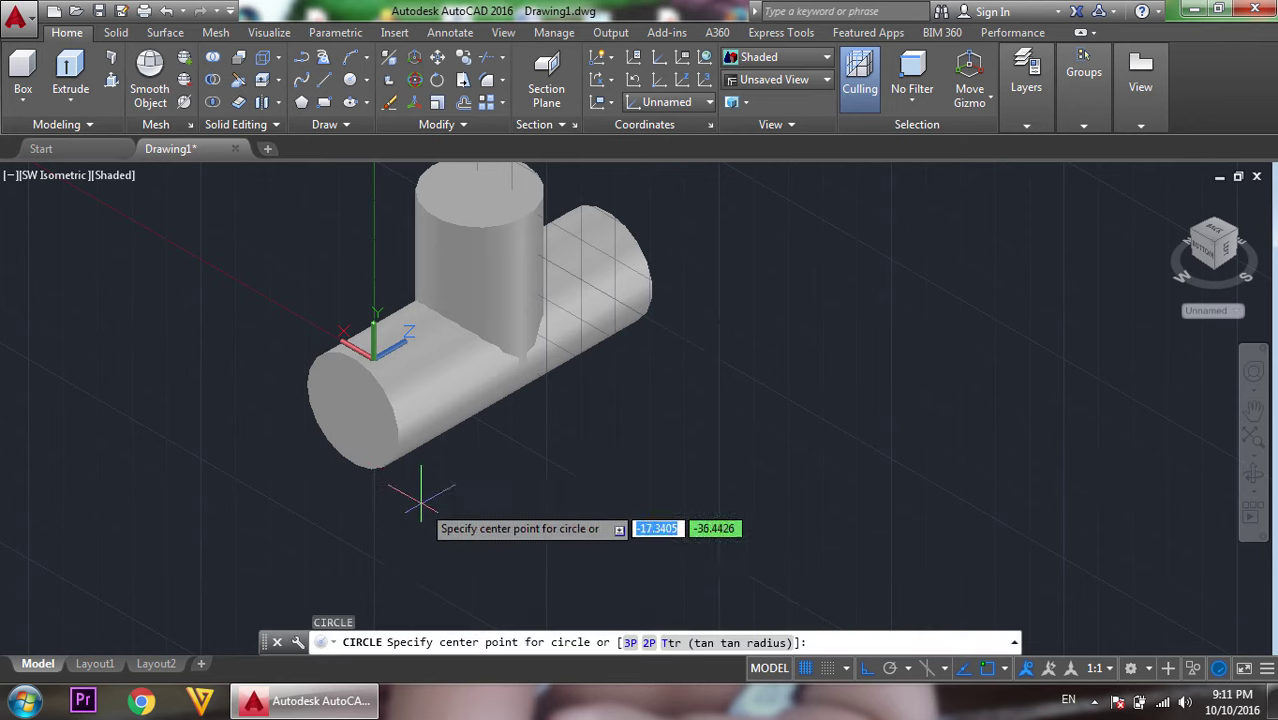
{"action": "left_click", "coordinate": [352, 410]}
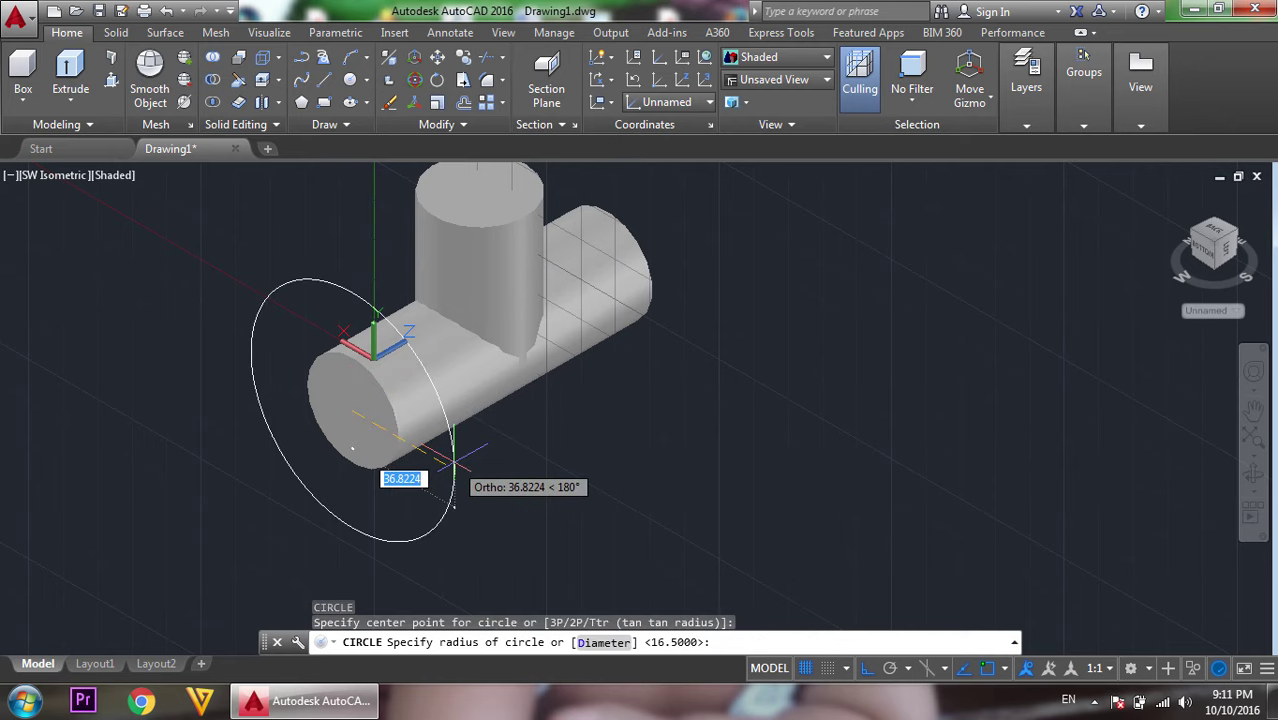
{"action": "type", "text": "31"}
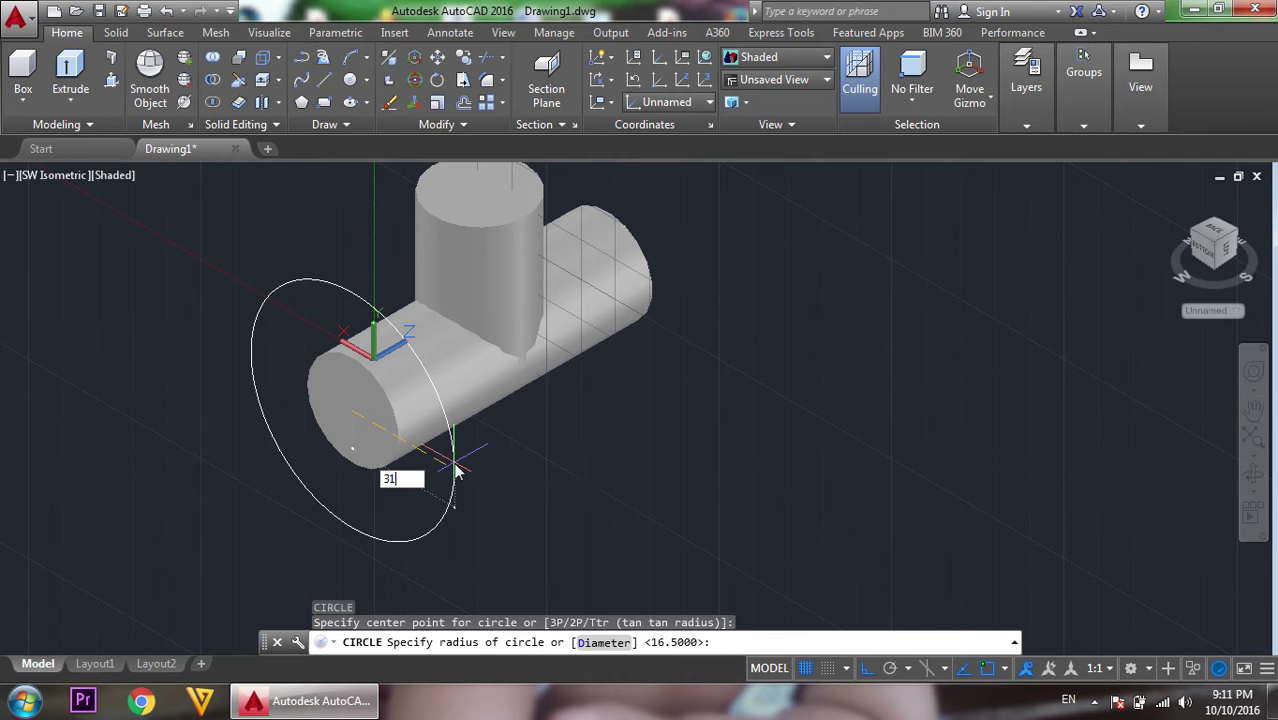
{"action": "right_click", "coordinate": [456, 472]}
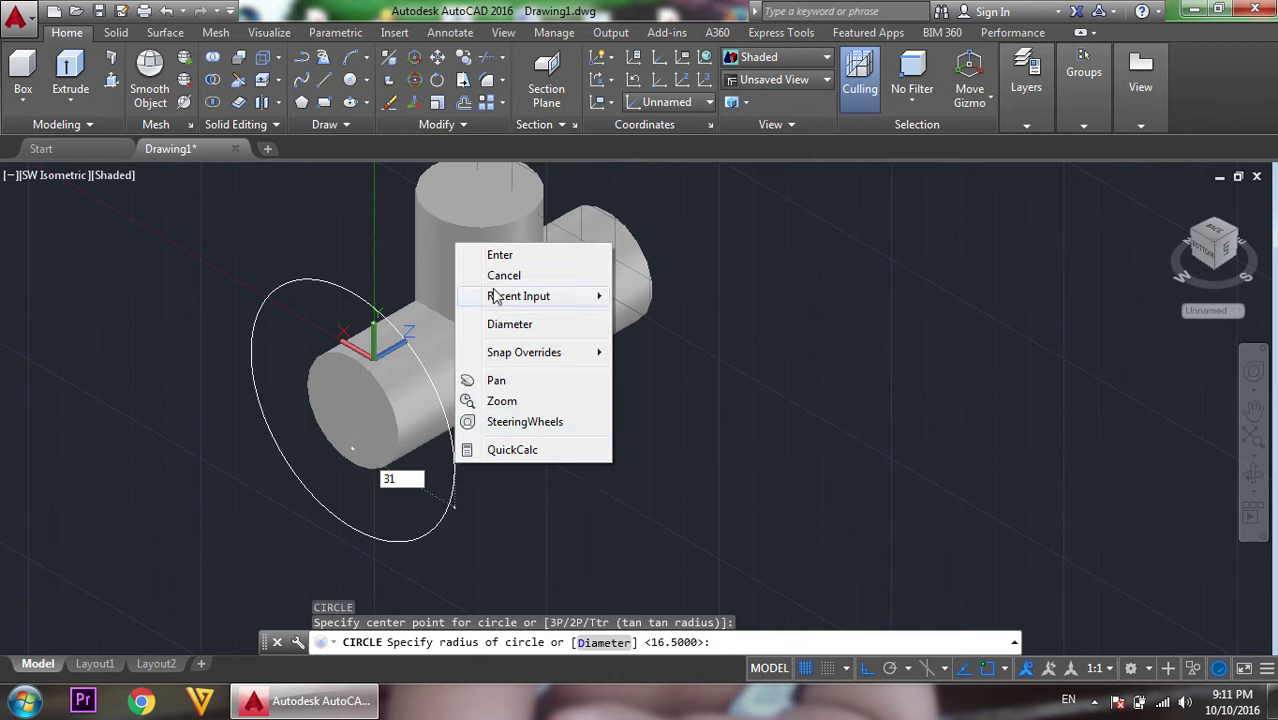
{"action": "key", "text": "Return"}
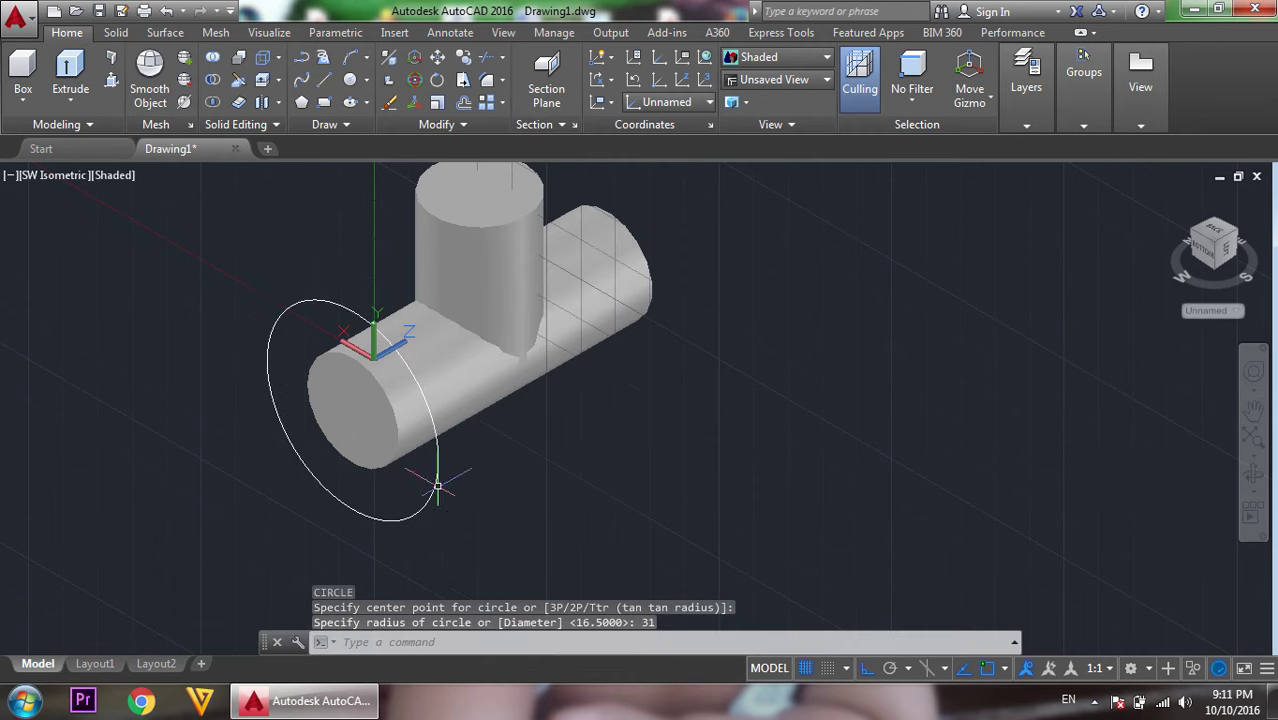
Draw a second circle centred on the same end face, accepting the default radius.
{"action": "right_click", "coordinate": [558, 438]}
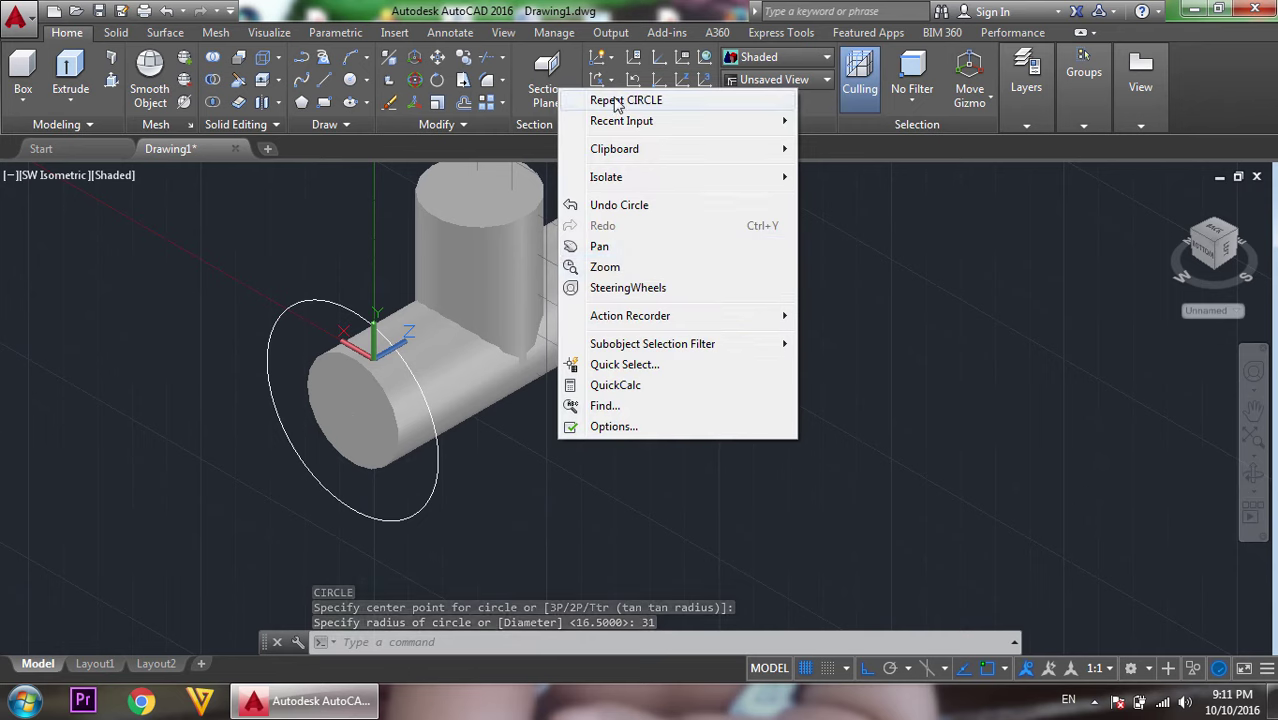
{"action": "left_click", "coordinate": [600, 100]}
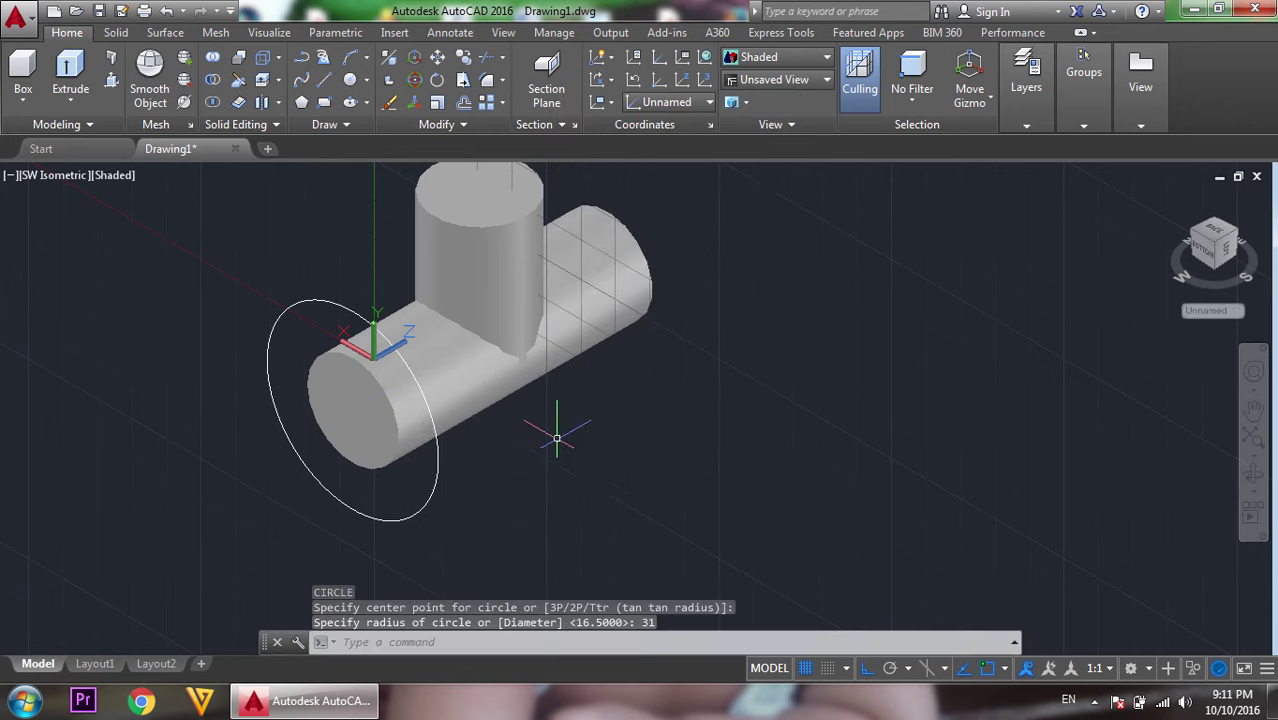
{"action": "right_click", "coordinate": [556, 437]}
{"action": "left_click", "coordinate": [610, 100]}
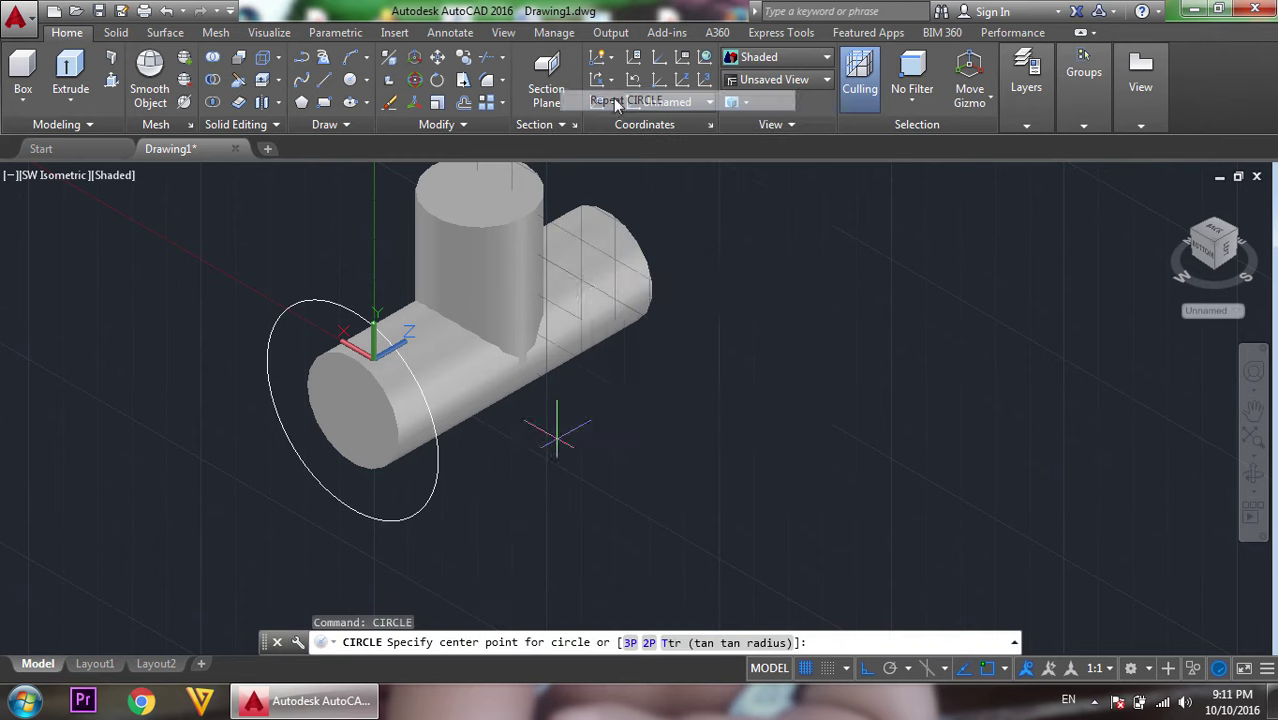
{"action": "left_click", "coordinate": [351, 407]}
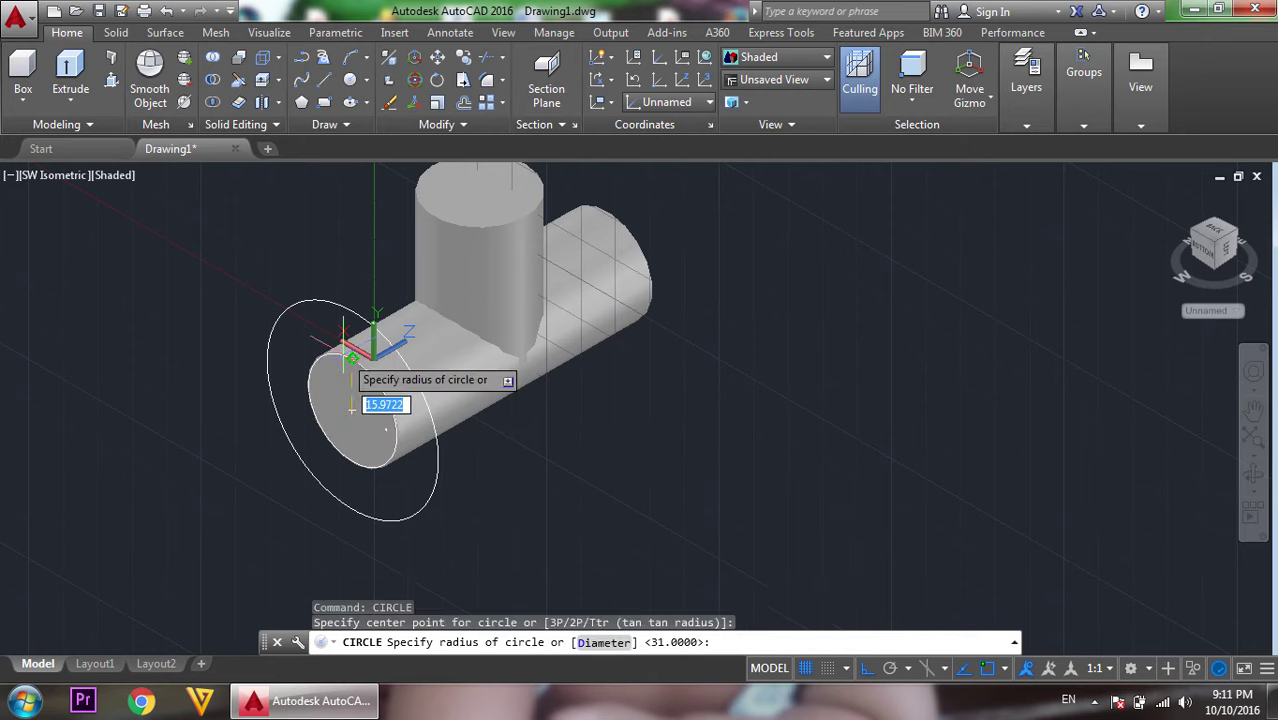
{"action": "key", "text": "Return"}
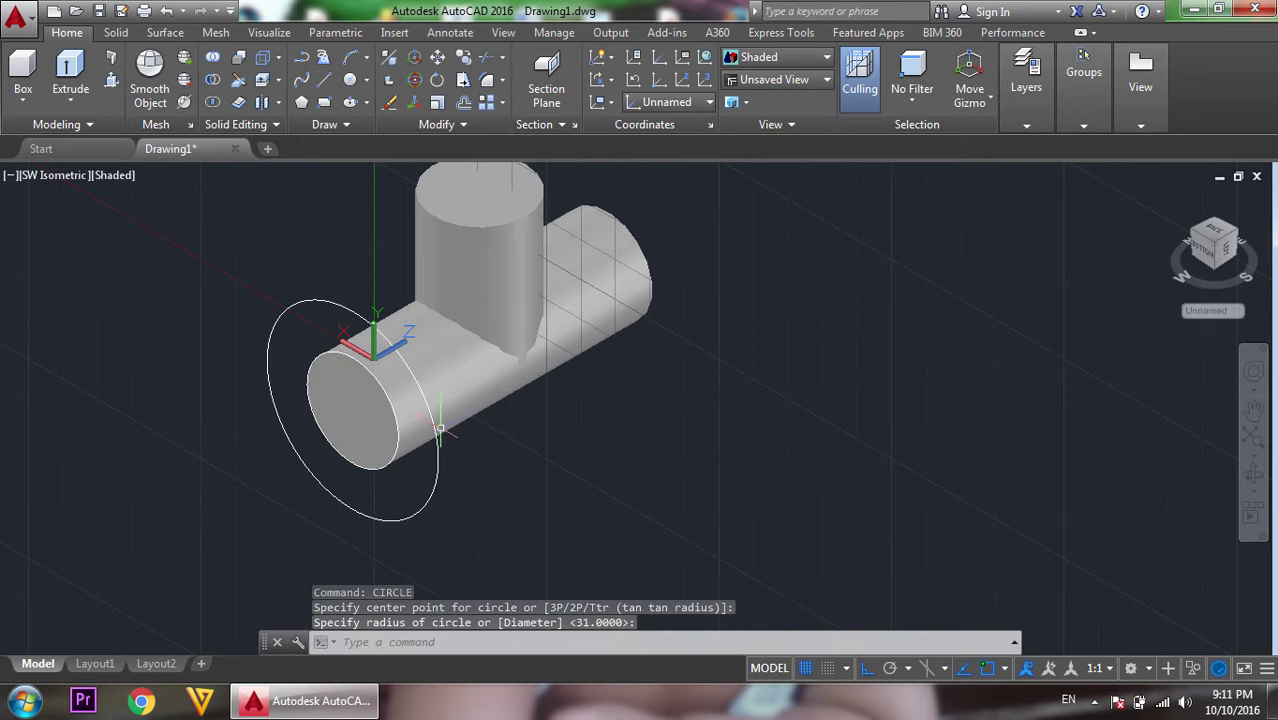
Extrude the radius-31 circle and the end-face circle 8 units into a flange disc.
{"action": "type", "text": "ex"}
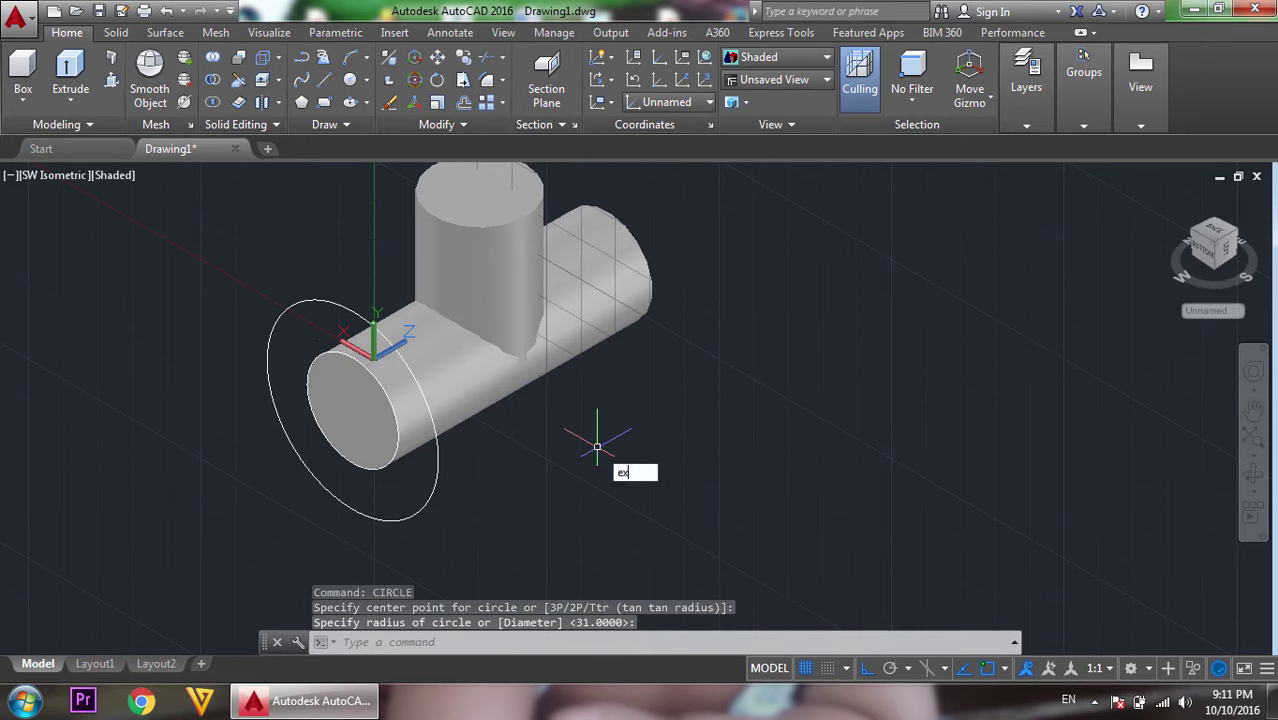
{"action": "type", "text": "t"}
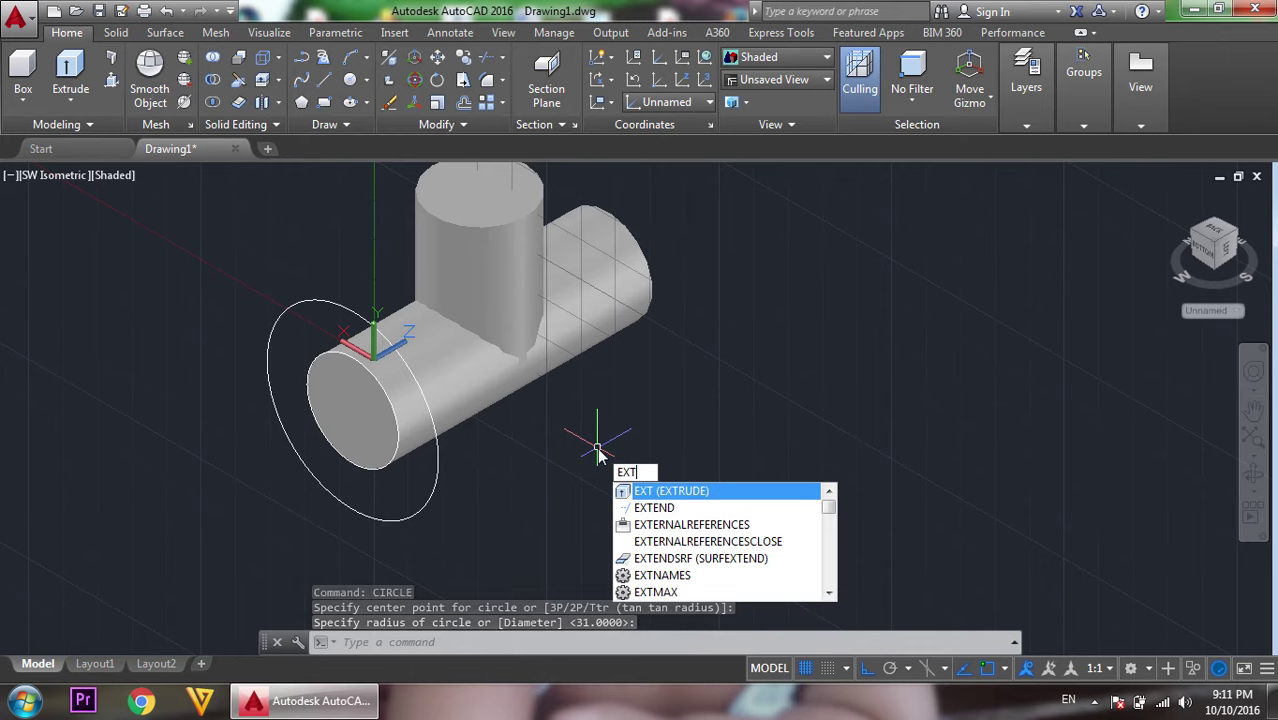
{"action": "key", "text": "Return"}
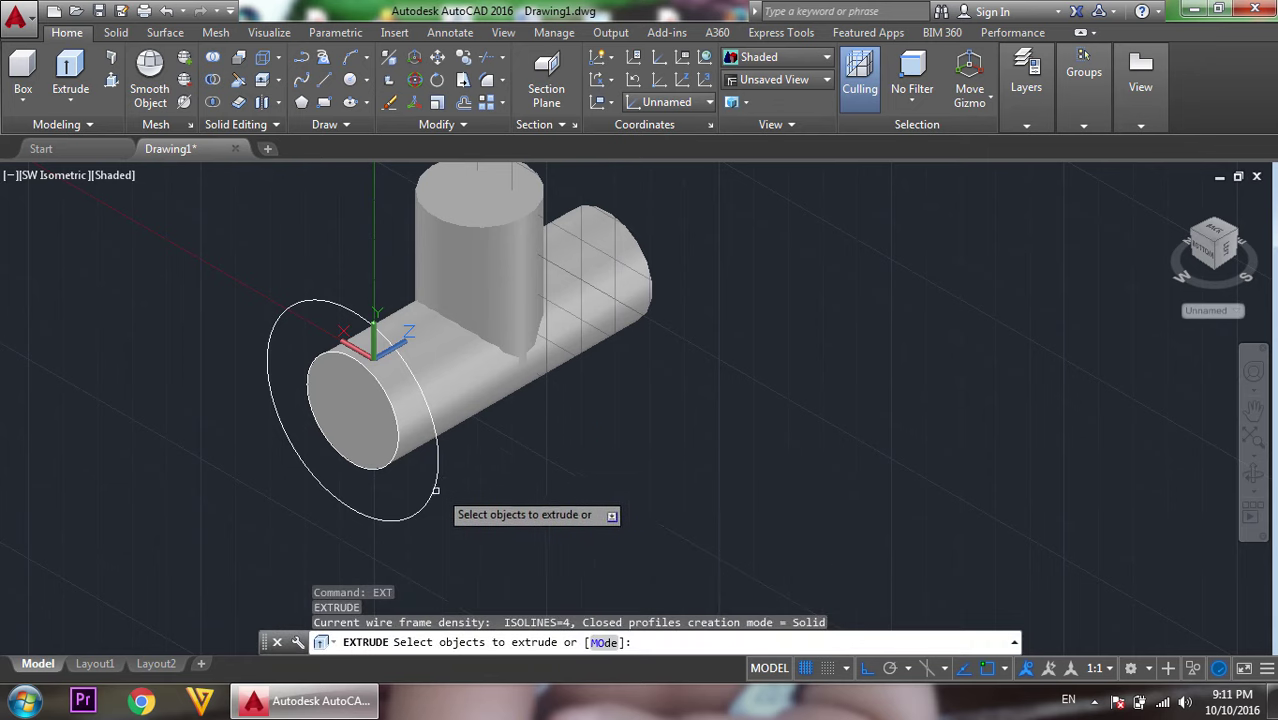
{"action": "left_click", "coordinate": [435, 490]}
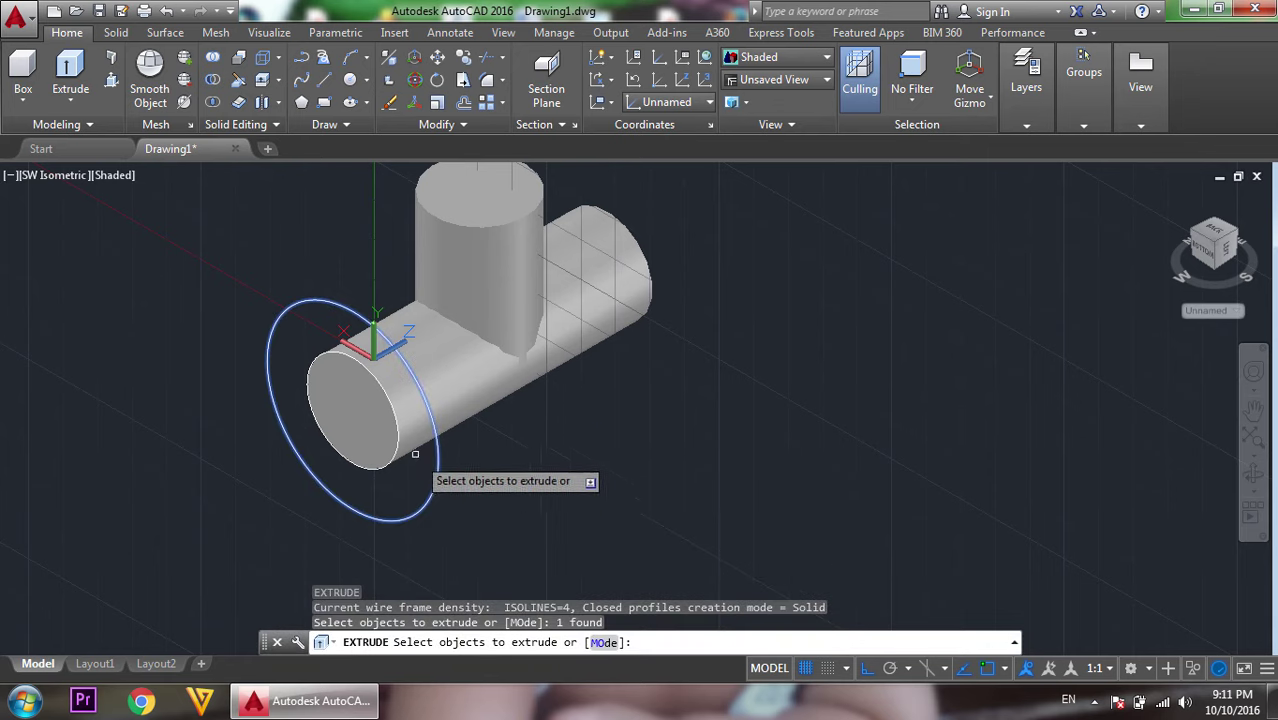
{"action": "scroll", "coordinate": [398, 421], "scroll_direction": "up", "scroll_amount": 3}
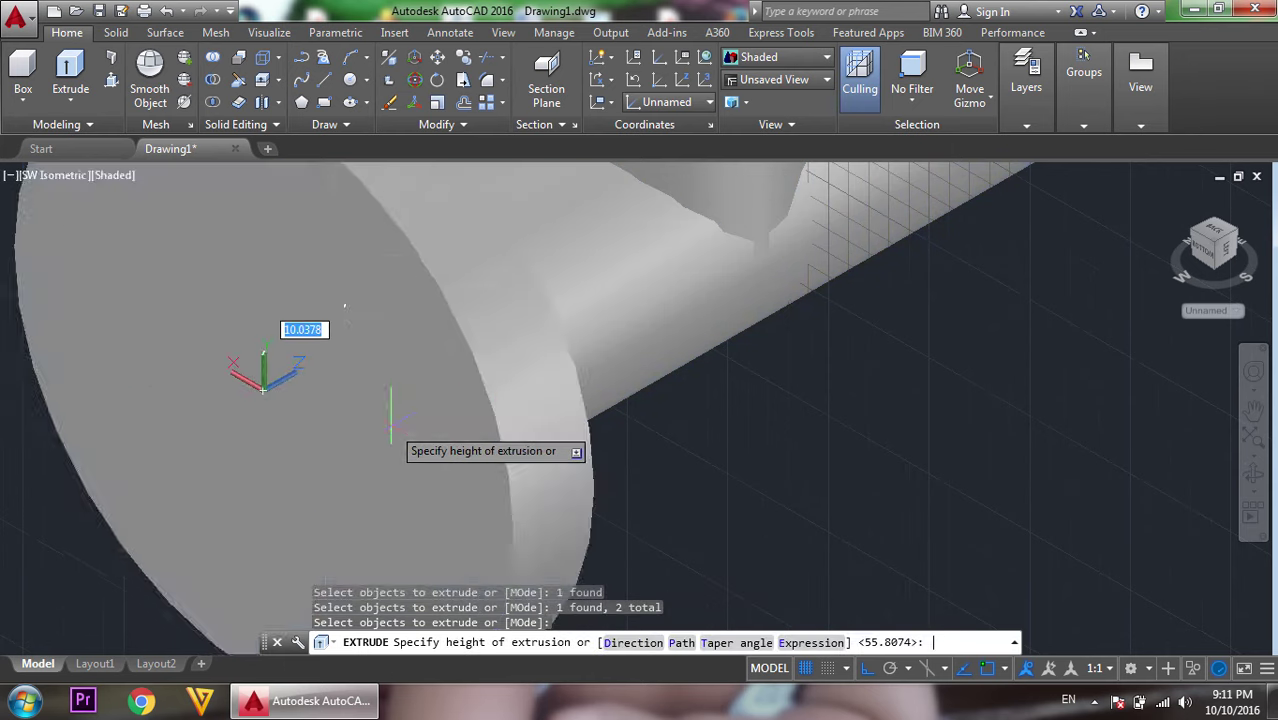
{"action": "left_click", "coordinate": [390, 425]}
{"action": "key", "text": "Return"}
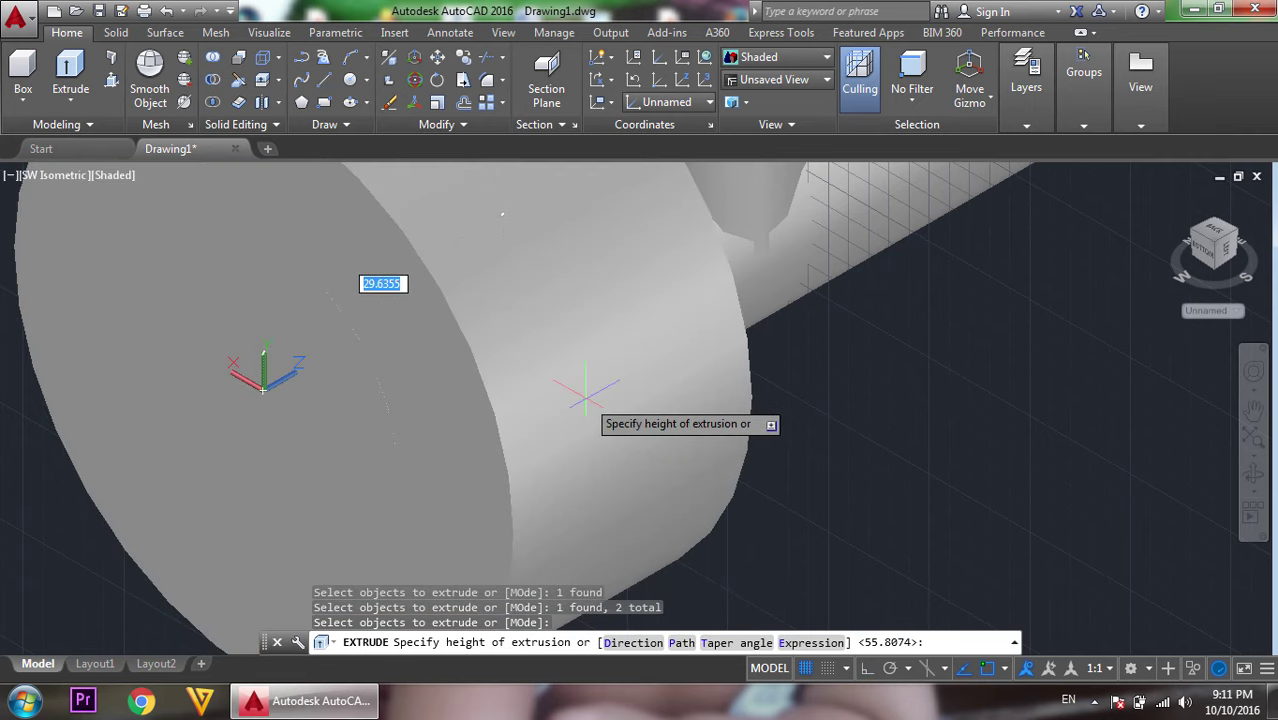
{"action": "type", "text": "8"}
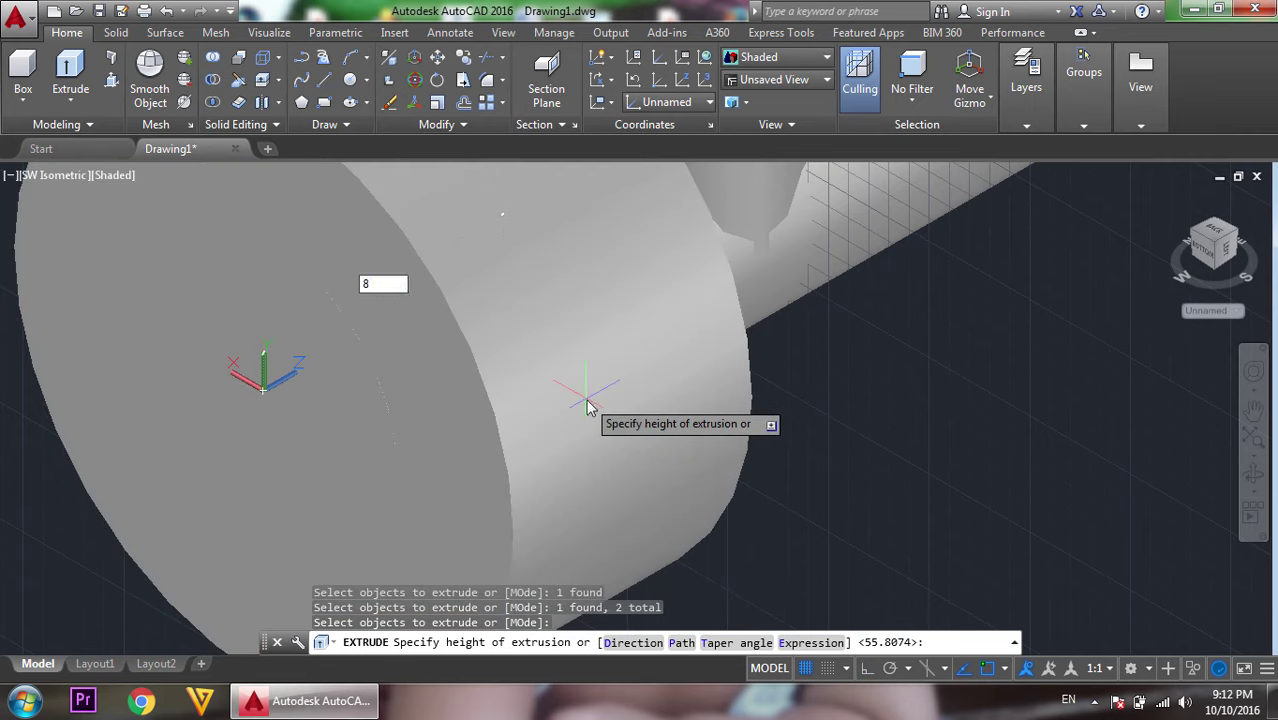
{"action": "key", "text": "Return"}
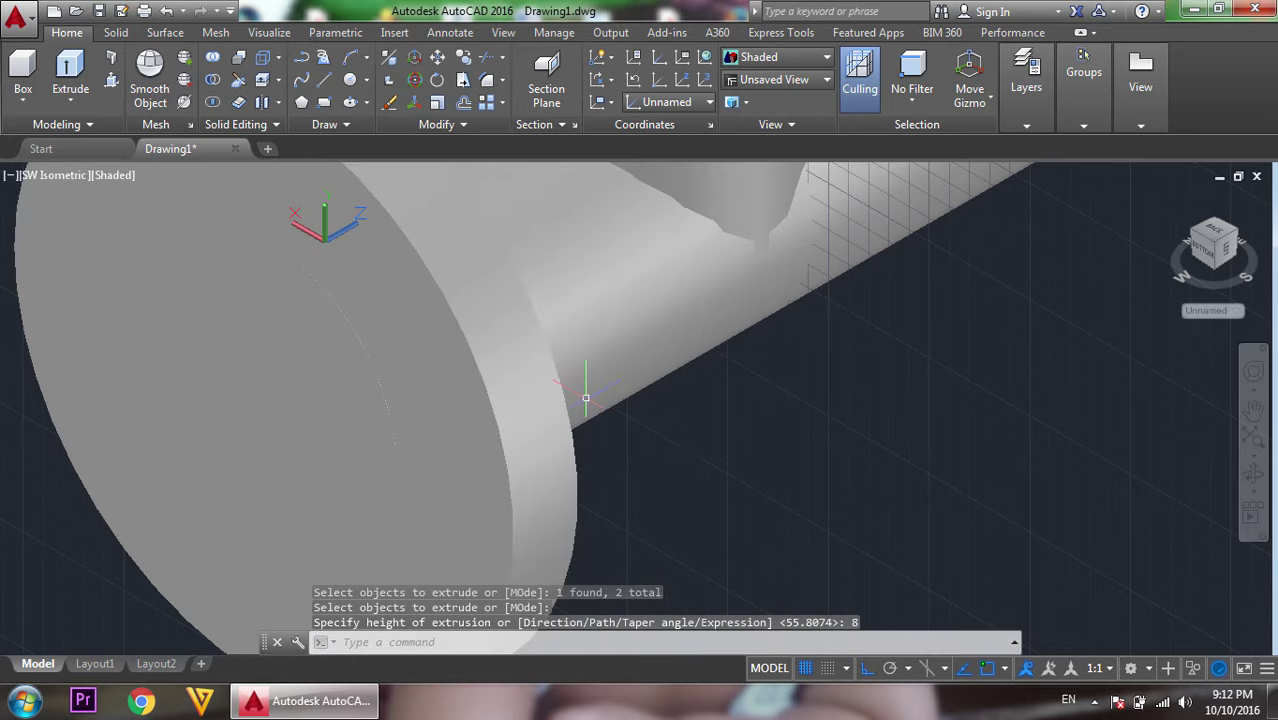
{"action": "scroll", "coordinate": [586, 397], "scroll_direction": "down", "scroll_amount": 2}
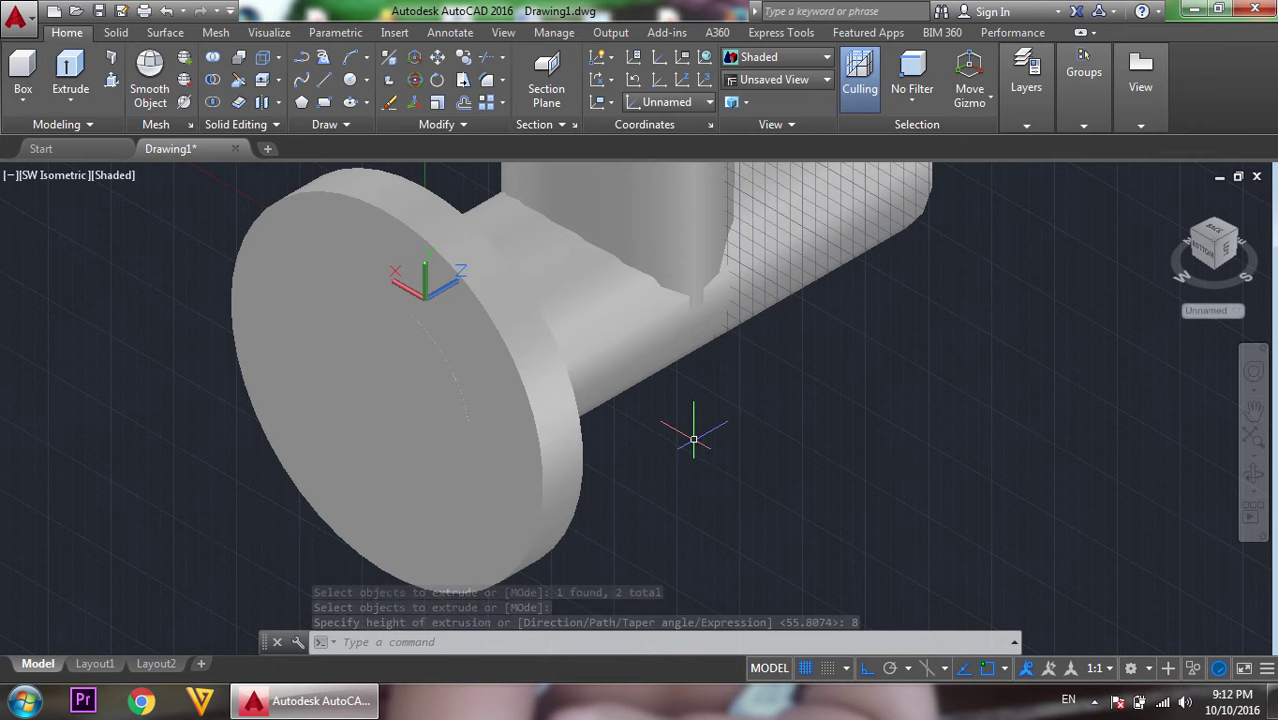
Subtract the inner disc from the flange disc, leaving a ring flange on the pipe end.
{"action": "type", "text": "su"}
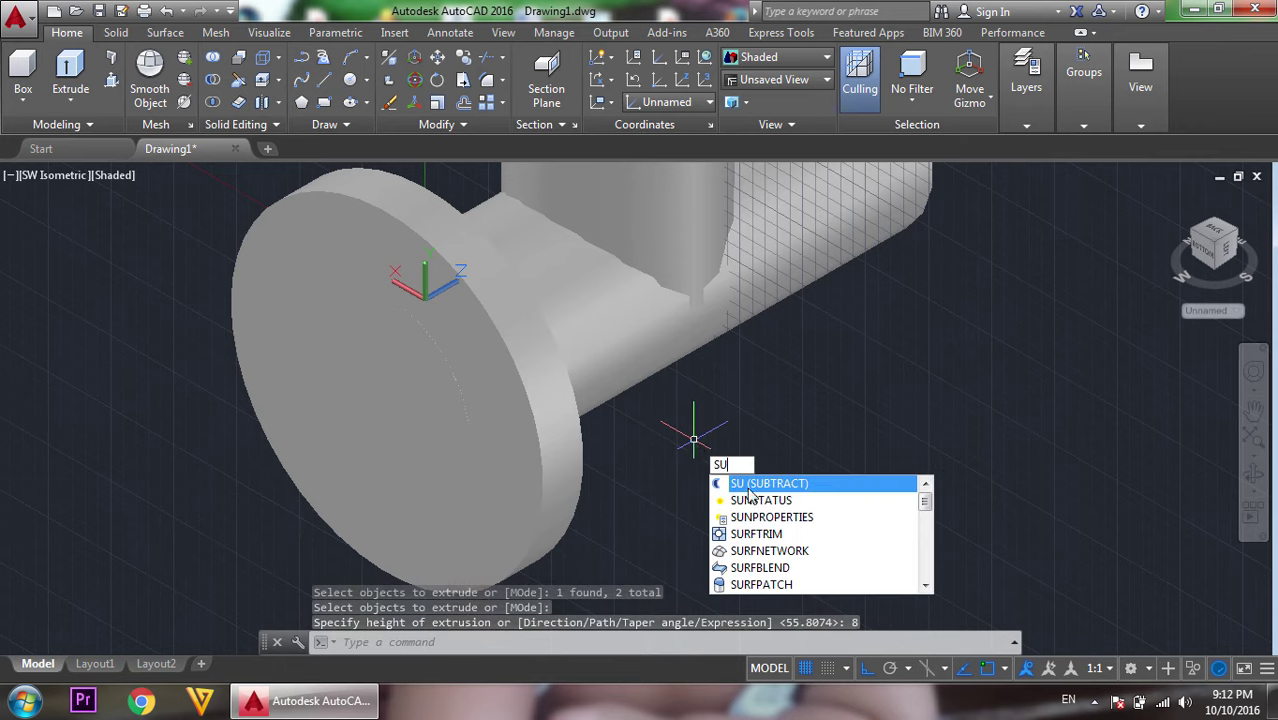
{"action": "key", "text": "Return"}
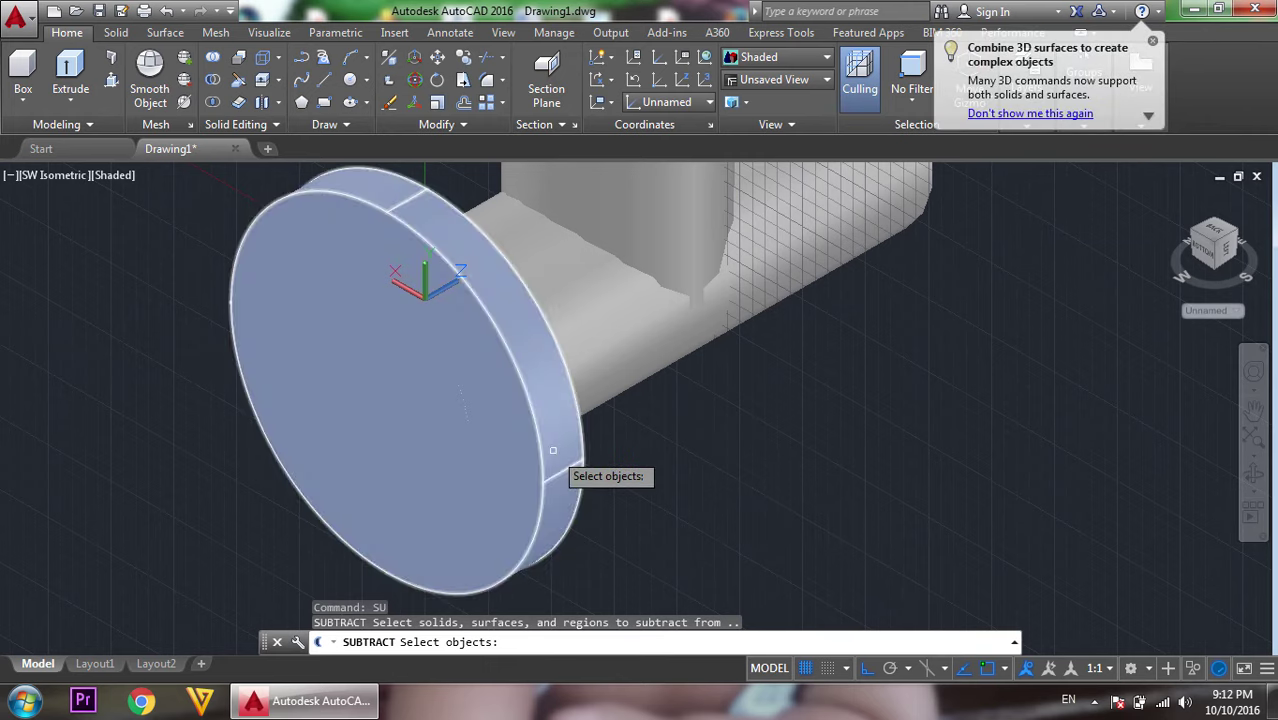
{"action": "left_click", "coordinate": [555, 451]}
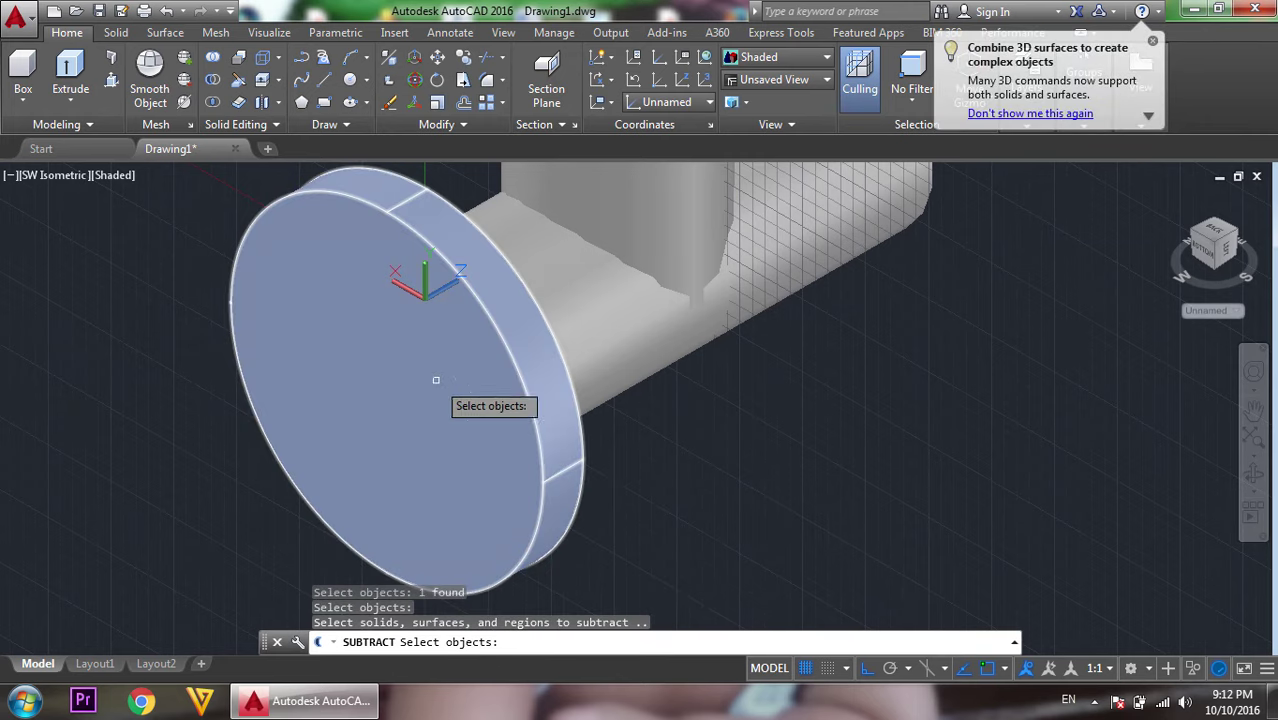
{"action": "left_click", "coordinate": [414, 450]}
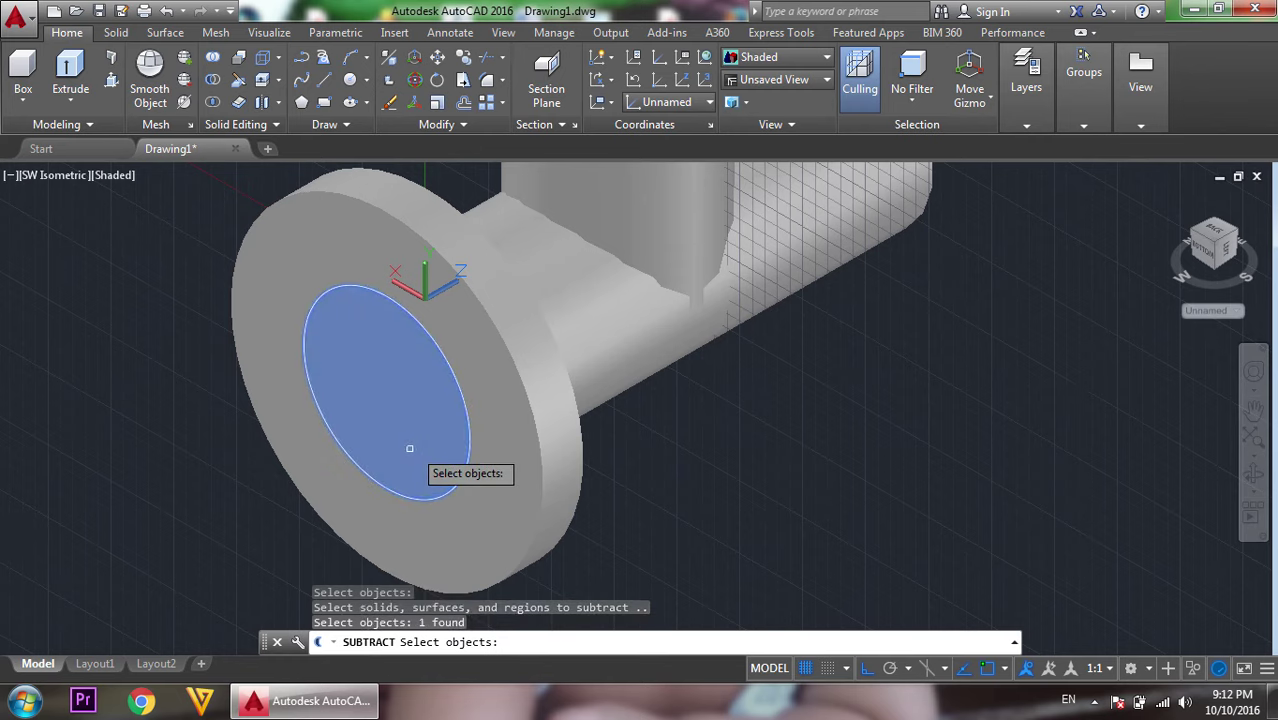
{"action": "key", "text": "Return"}
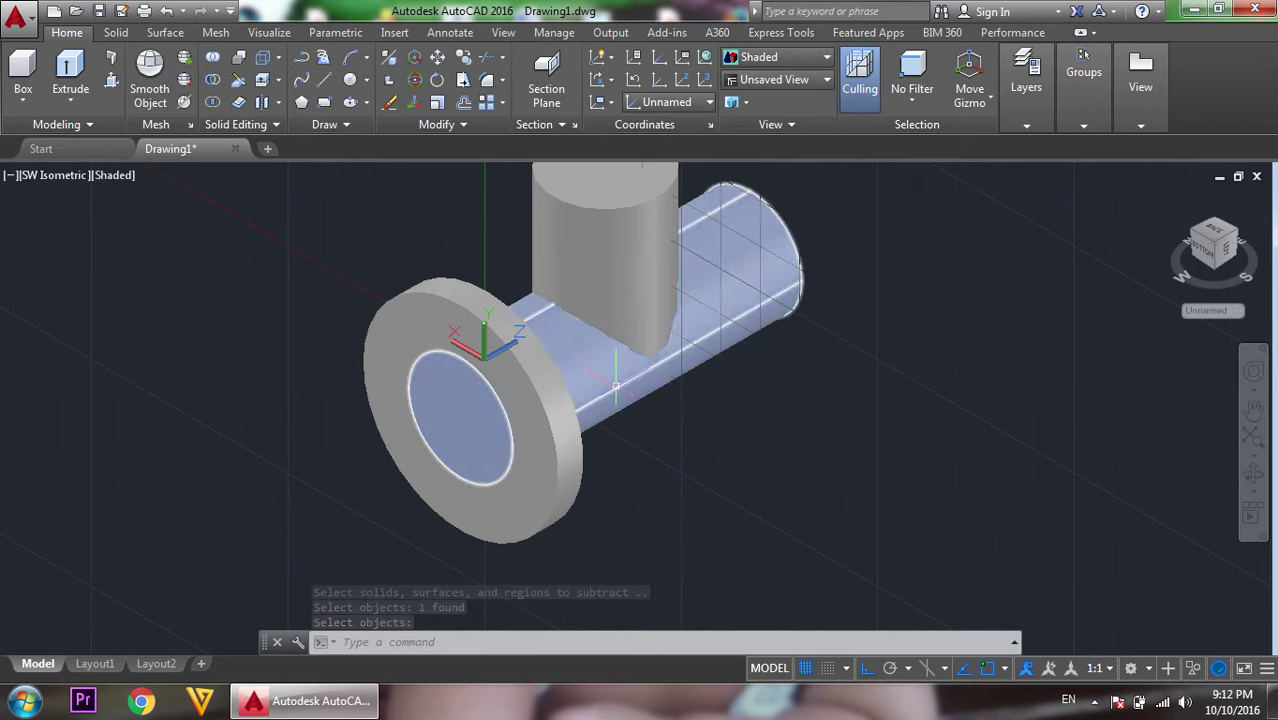
{"action": "left_click", "coordinate": [633, 403]}
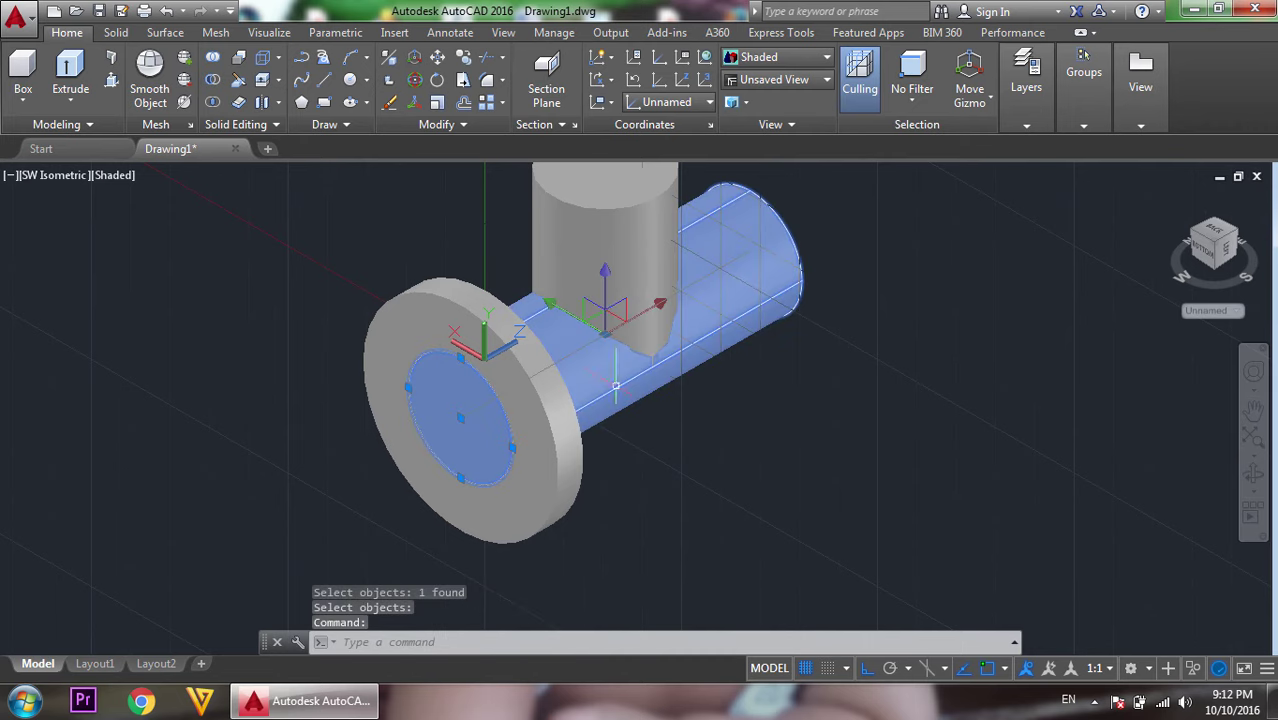
{"action": "left_click", "coordinate": [1192, 673]}
{"action": "left_click", "coordinate": [1214, 659]}
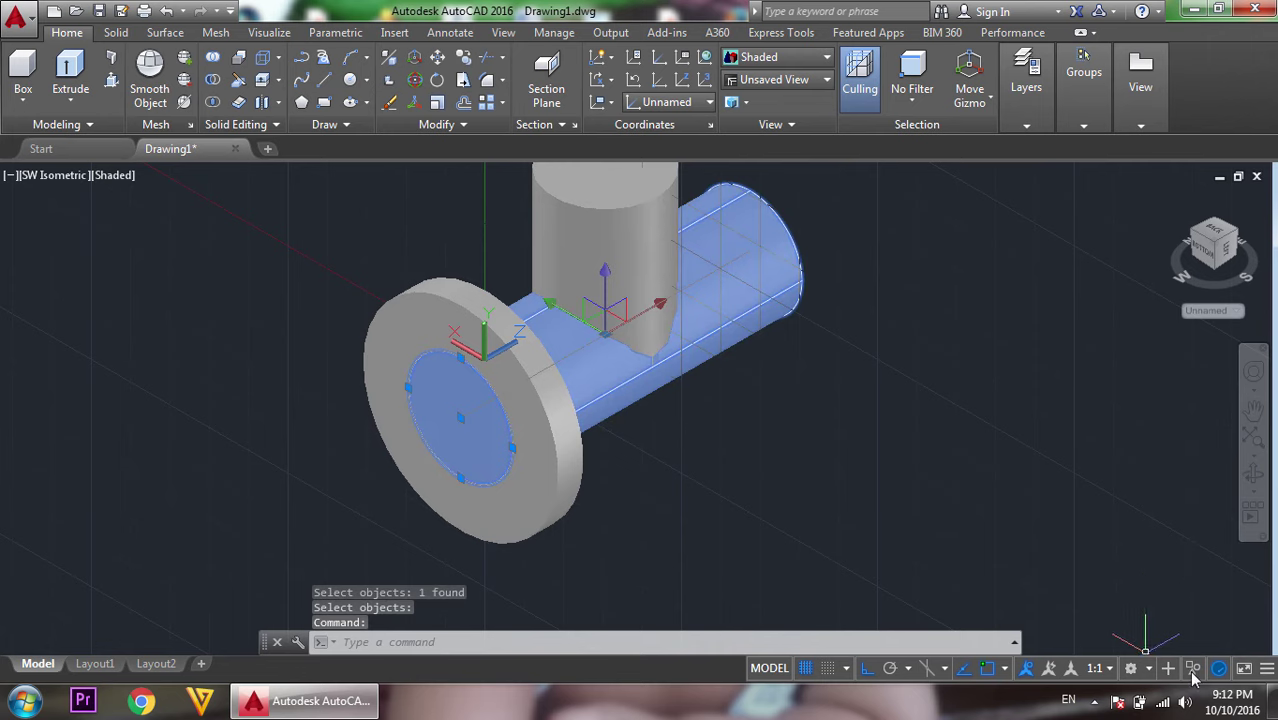
{"action": "left_click", "coordinate": [1193, 675]}
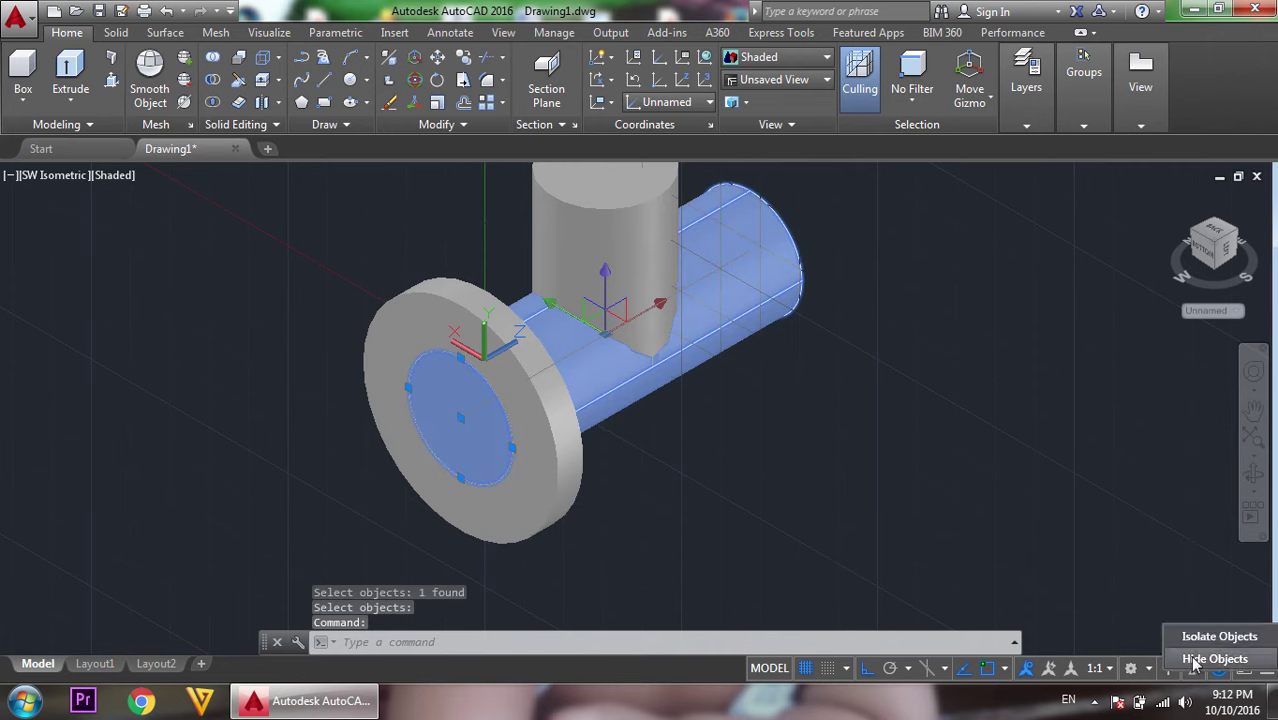
{"action": "left_click", "coordinate": [1205, 657]}
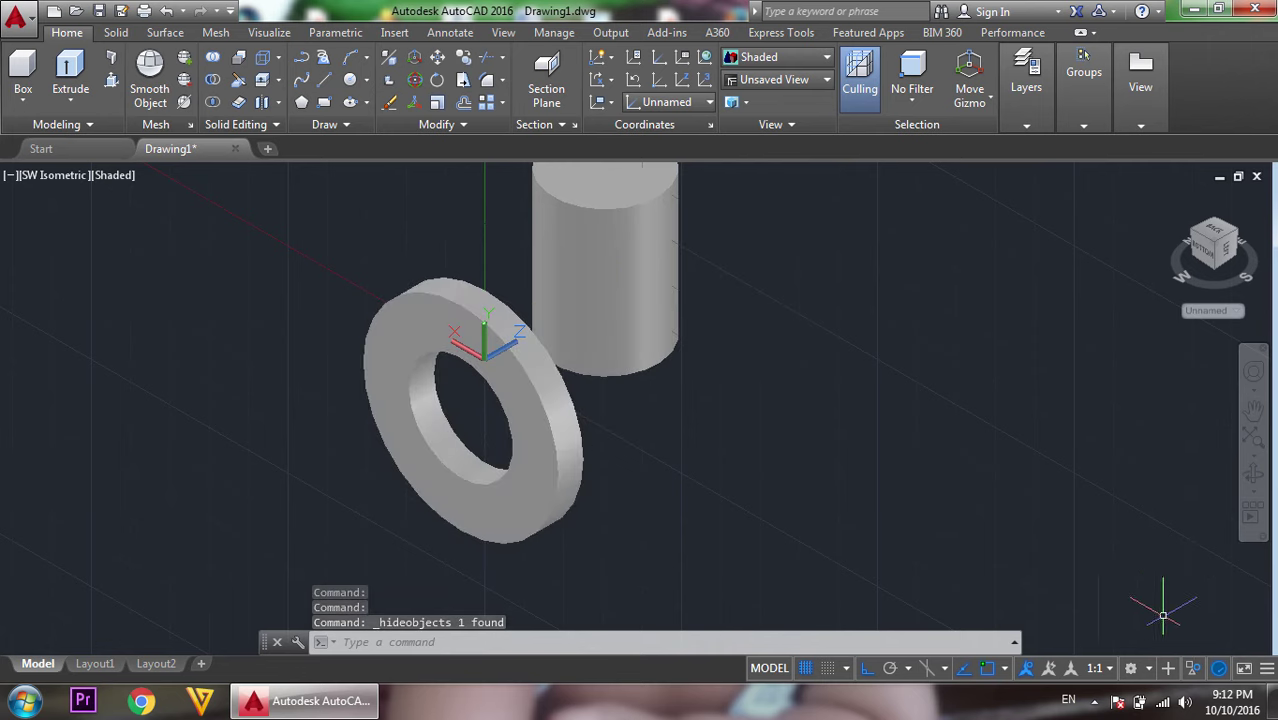
{"action": "left_click", "coordinate": [1198, 676]}
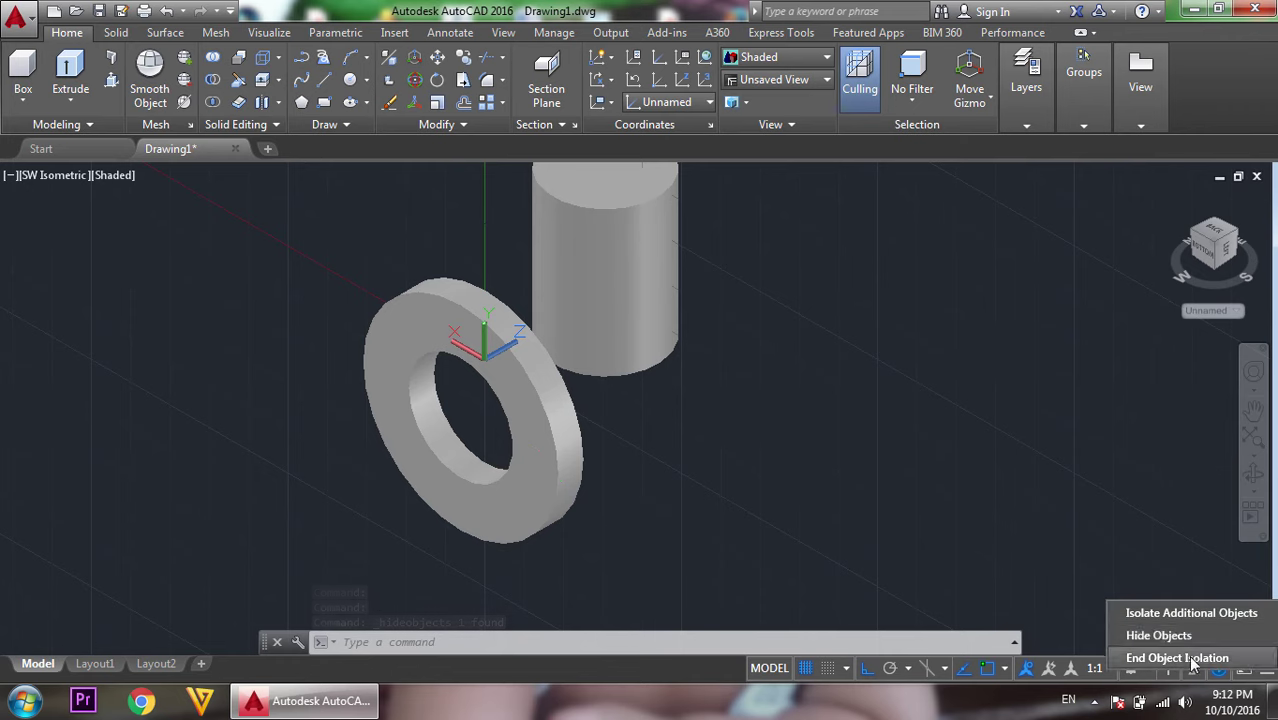
{"action": "left_click", "coordinate": [1177, 658]}
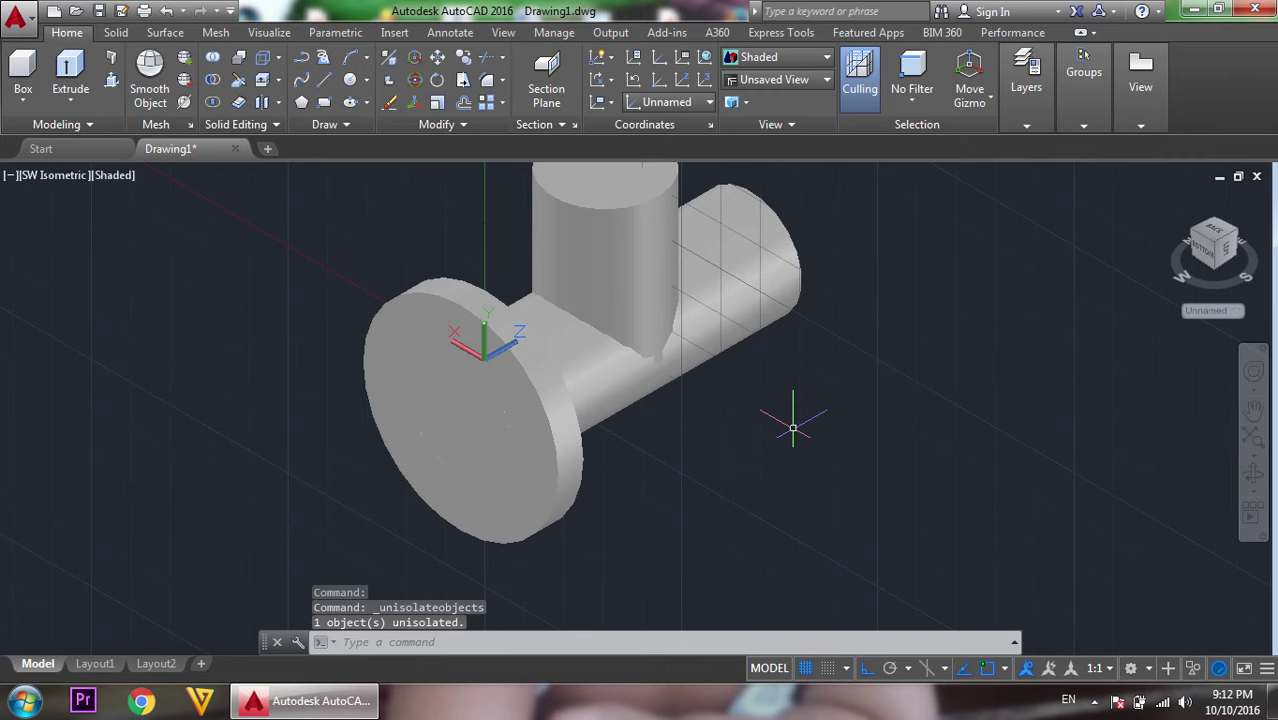
{"action": "type", "text": "c"}
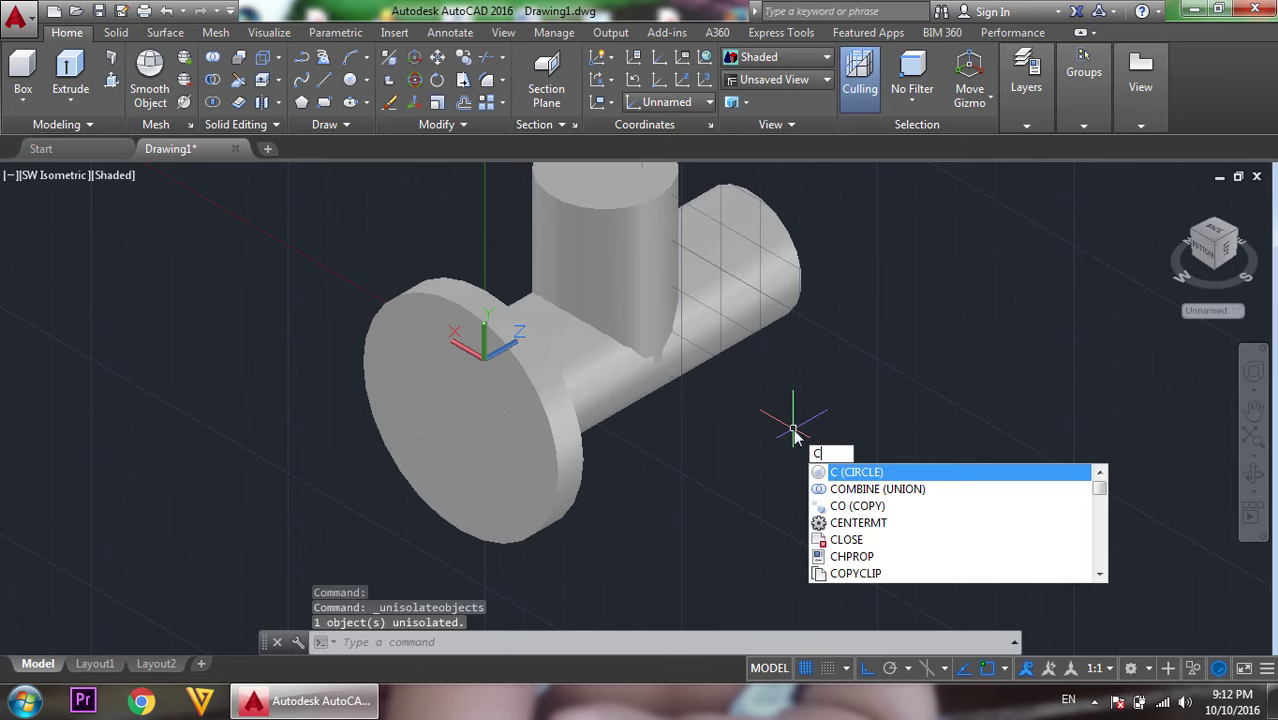
Draw a 23-radius bolt circle centred on the flange face.
{"action": "left_click", "coordinate": [842, 474]}
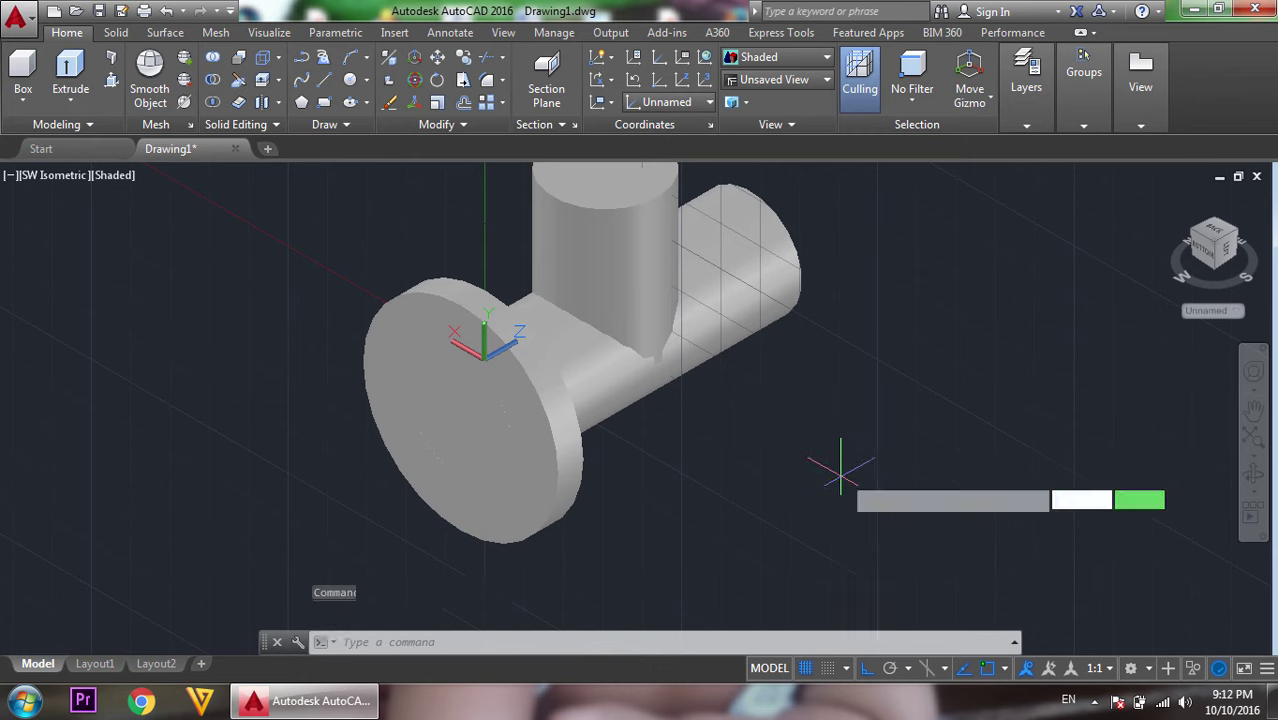
{"action": "left_click", "coordinate": [460, 418]}
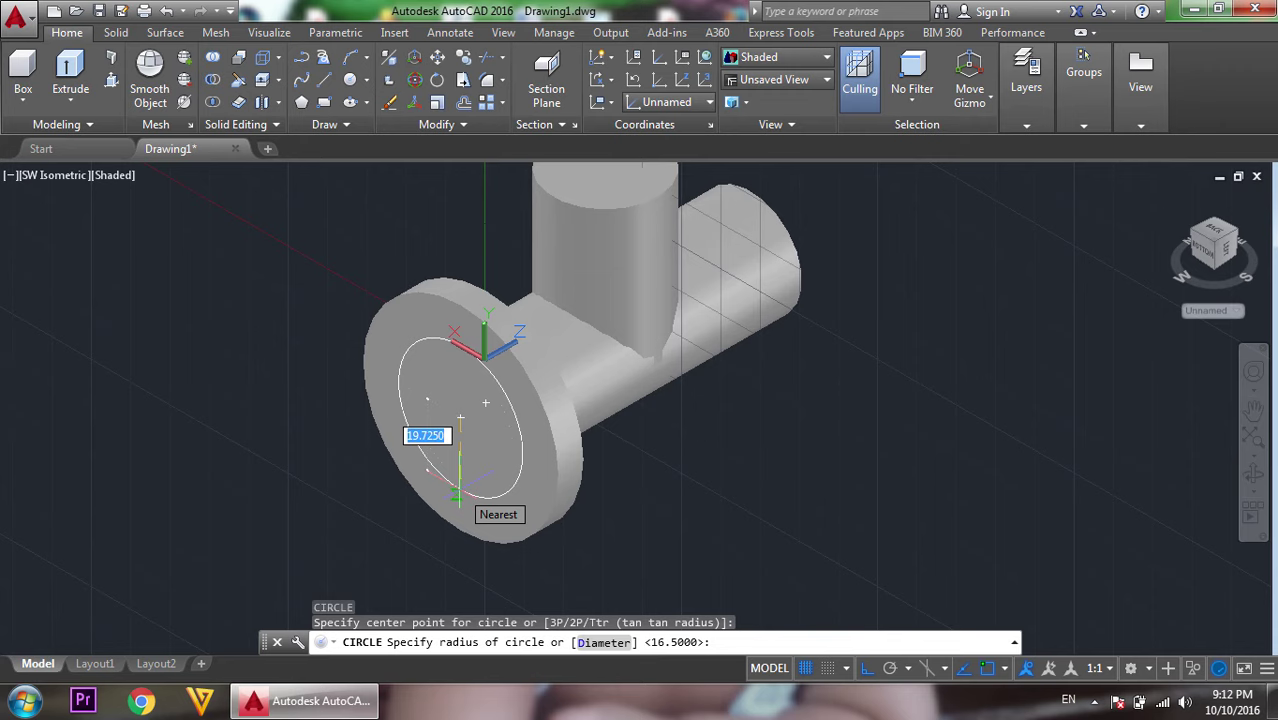
{"action": "type", "text": "23"}
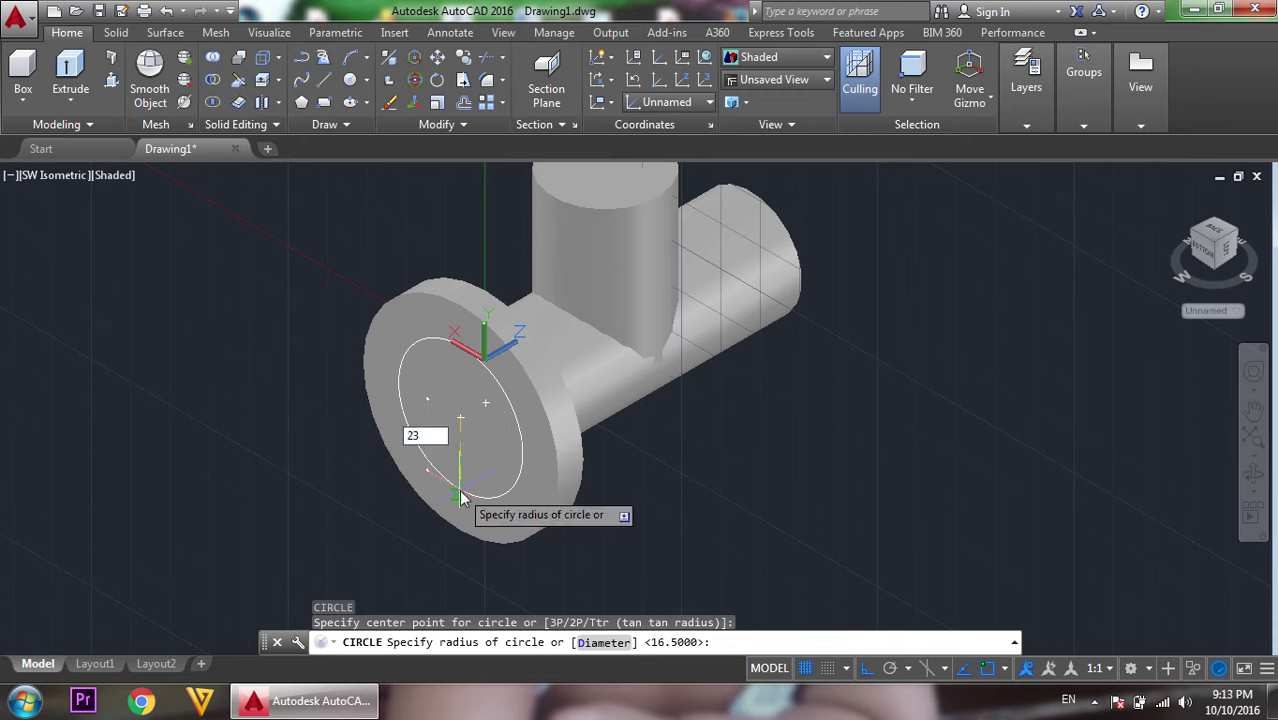
{"action": "key", "text": "Return"}
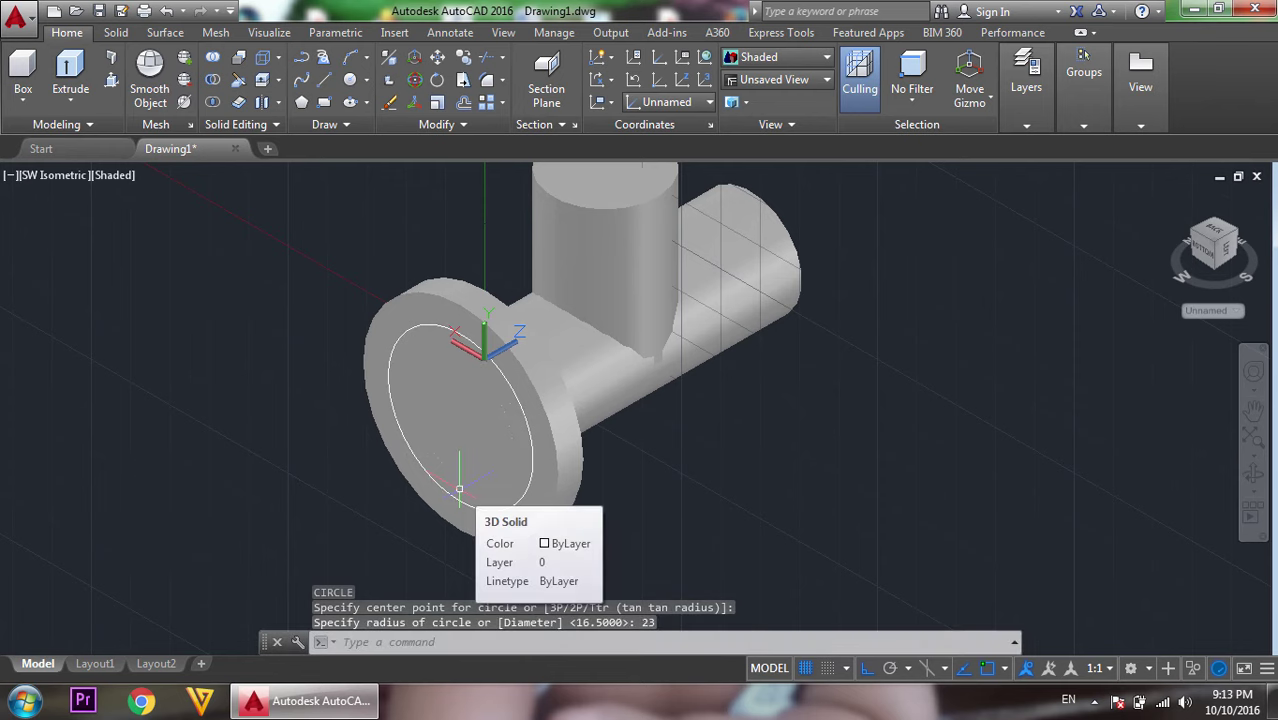
Draw a 2.75-radius bolt-hole circle centred on the bolt circle.
{"action": "right_click", "coordinate": [861, 266]}
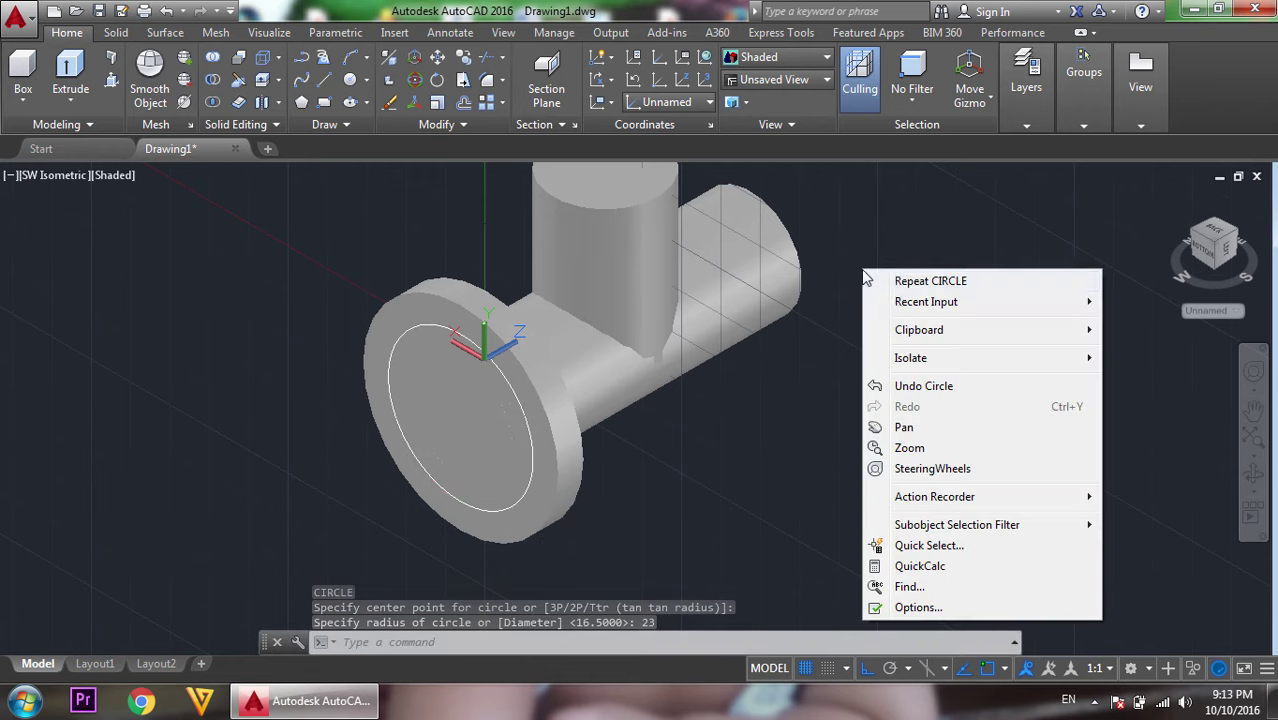
{"action": "left_click", "coordinate": [880, 287]}
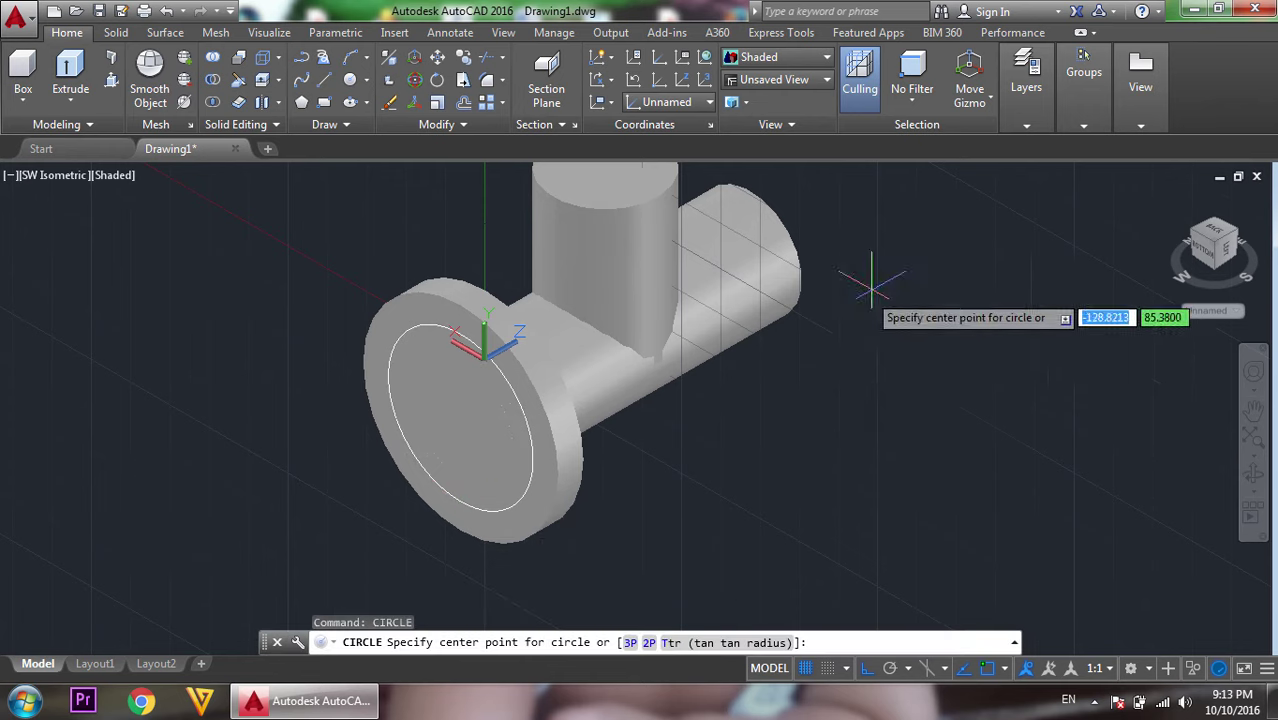
{"action": "left_click", "coordinate": [531, 458]}
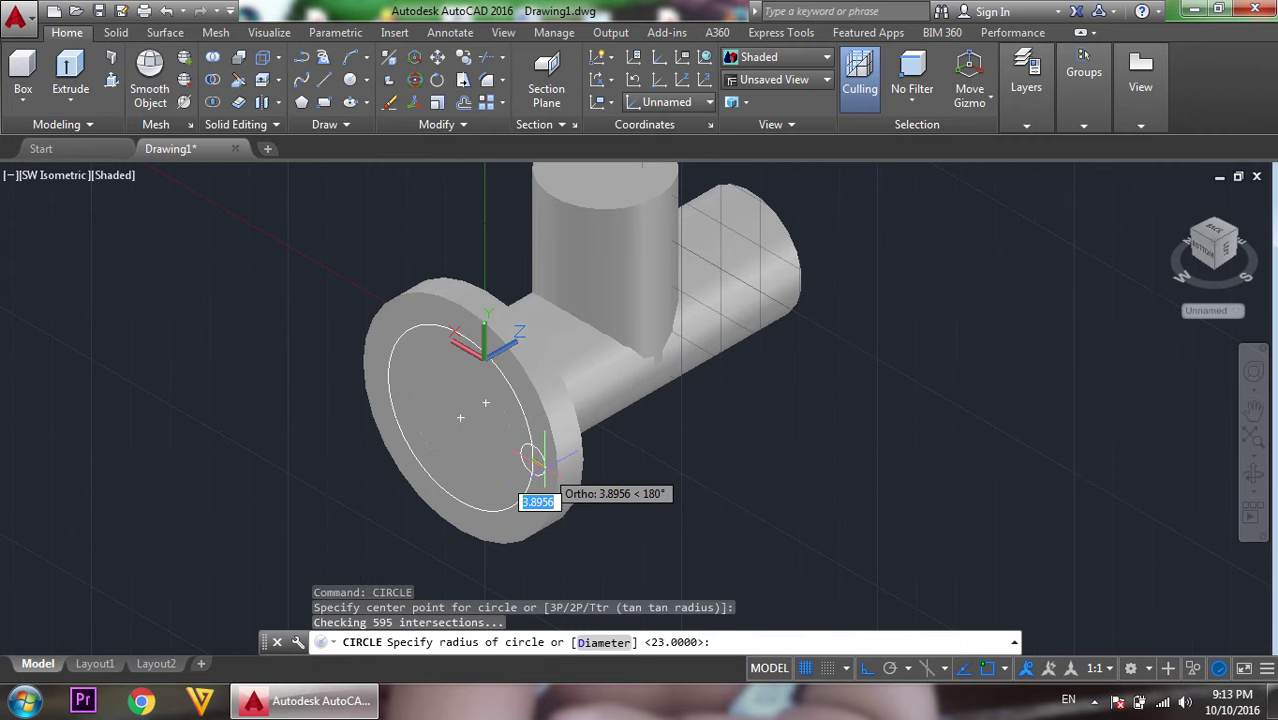
{"action": "type", "text": "2.75"}
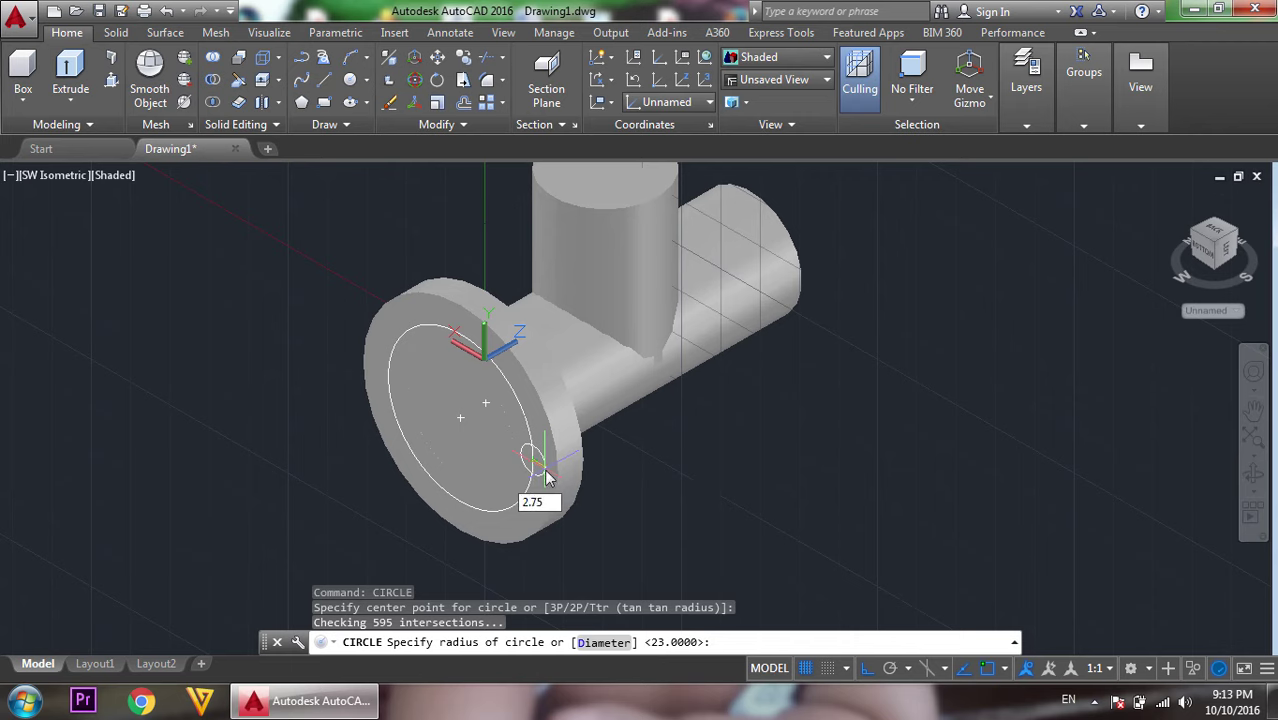
{"action": "key", "text": "Return"}
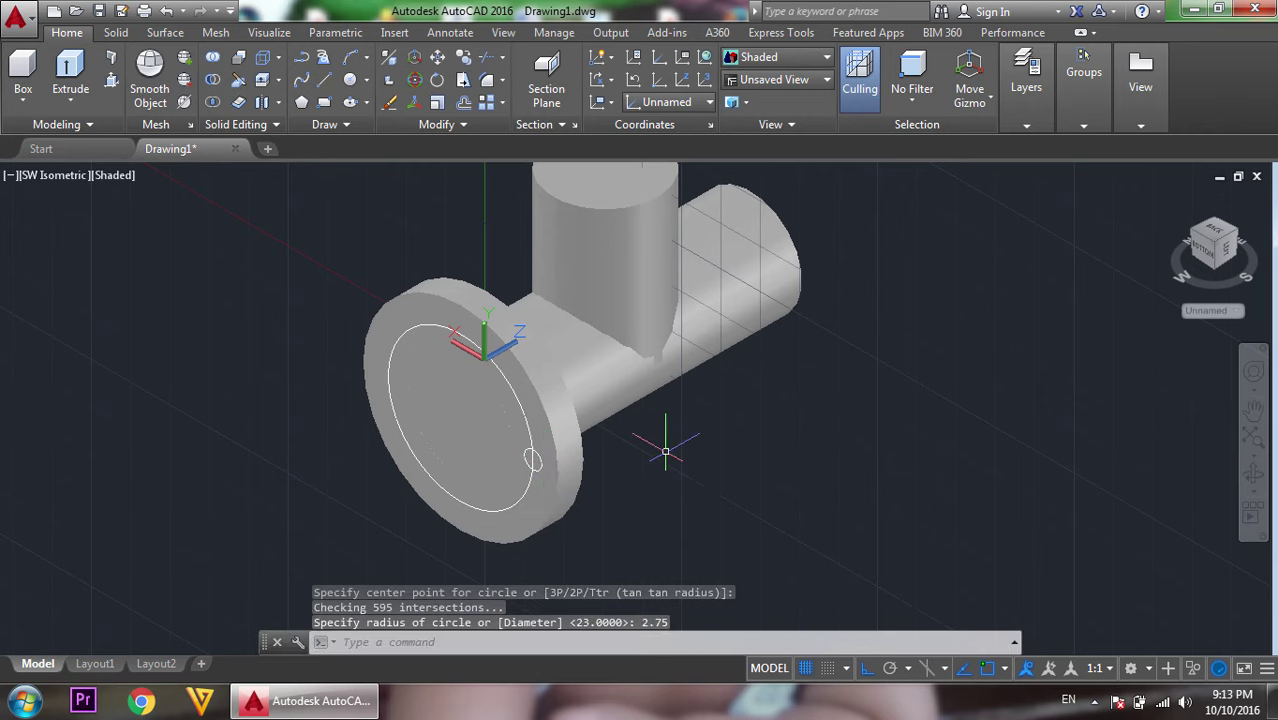
{"action": "type", "text": "EX"}
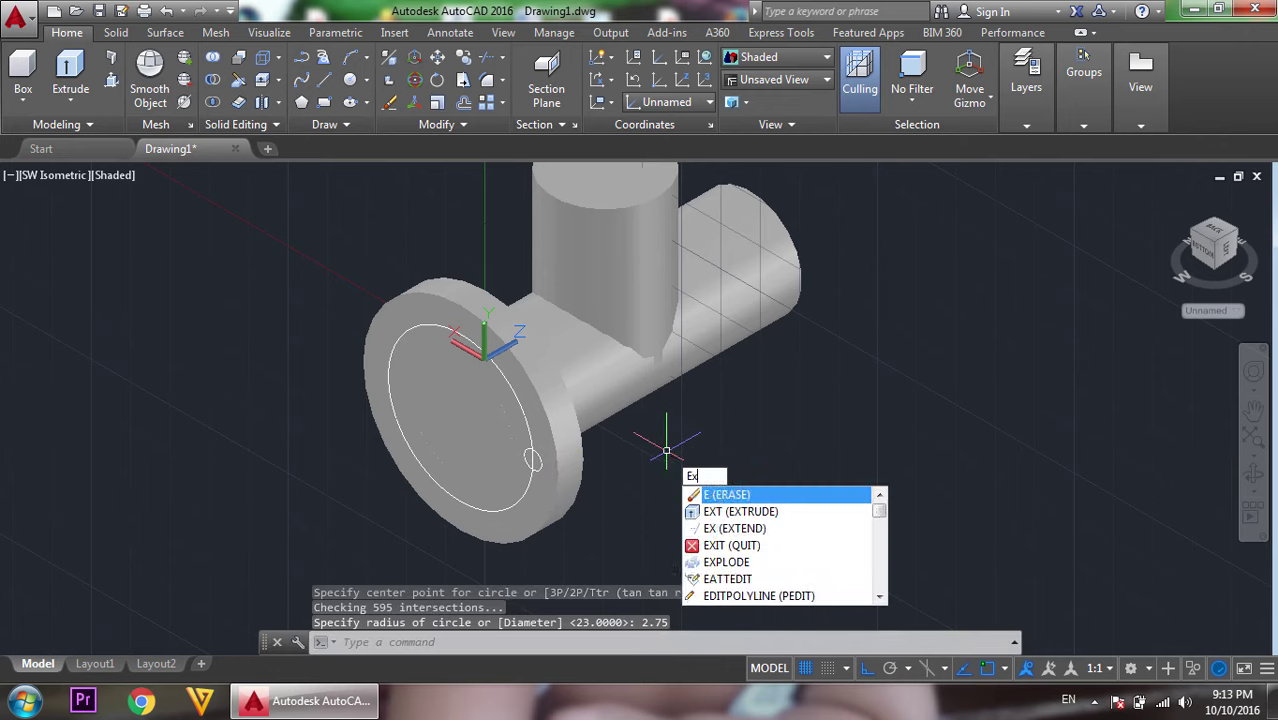
{"action": "type", "text": "t"}
Extrude the 2.75-radius bolt-hole circle into a small cylinder through the flange.
{"action": "key", "text": "Return"}
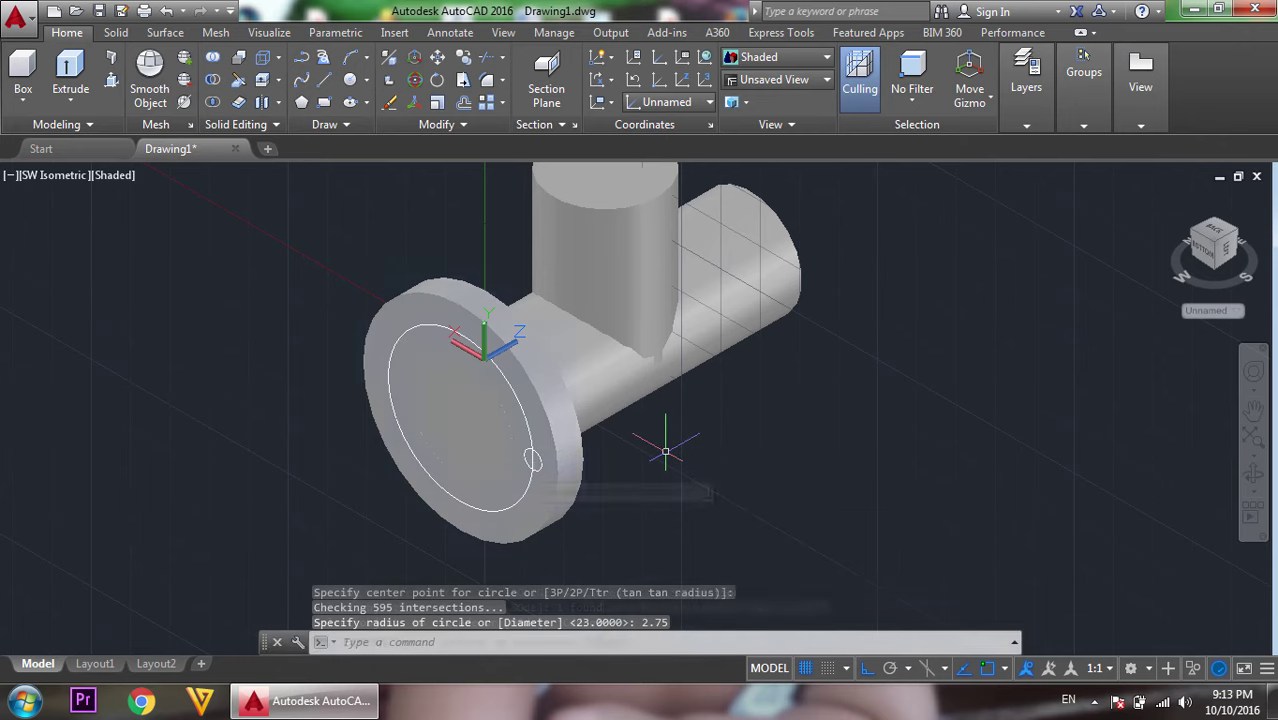
{"action": "key", "text": "Escape"}
{"action": "type", "text": "E"}
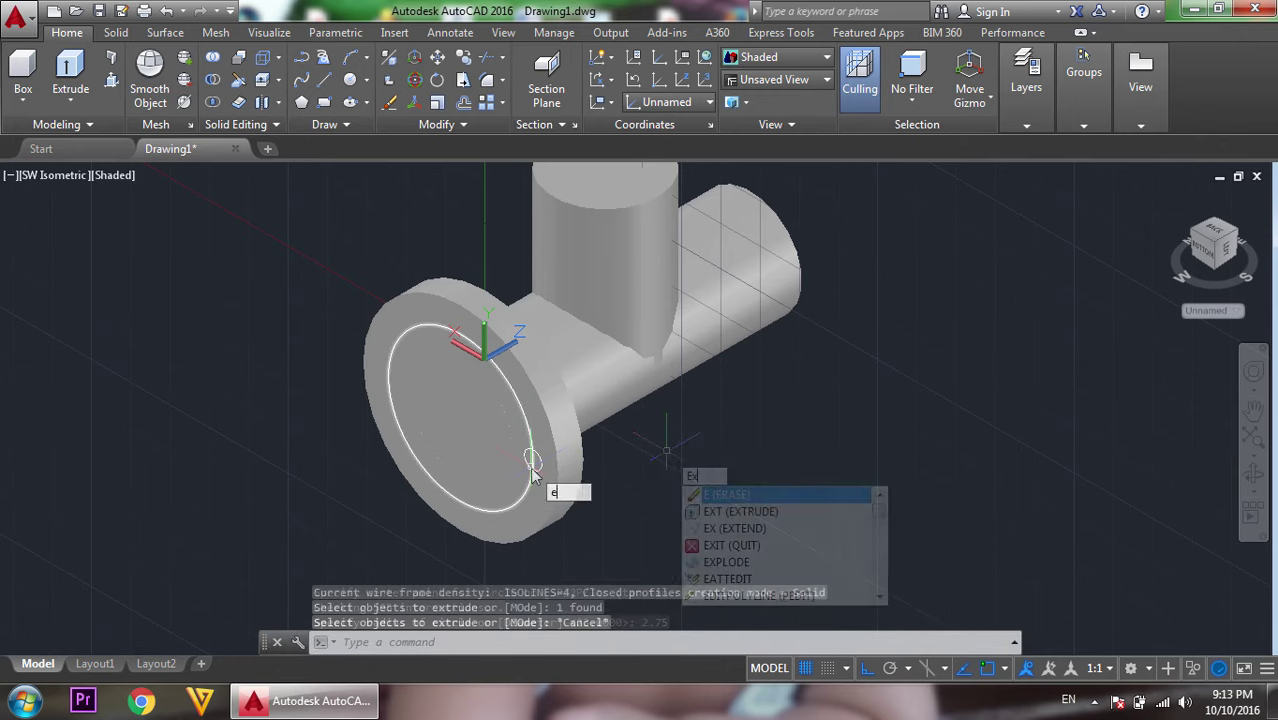
{"action": "type", "text": "Xt"}
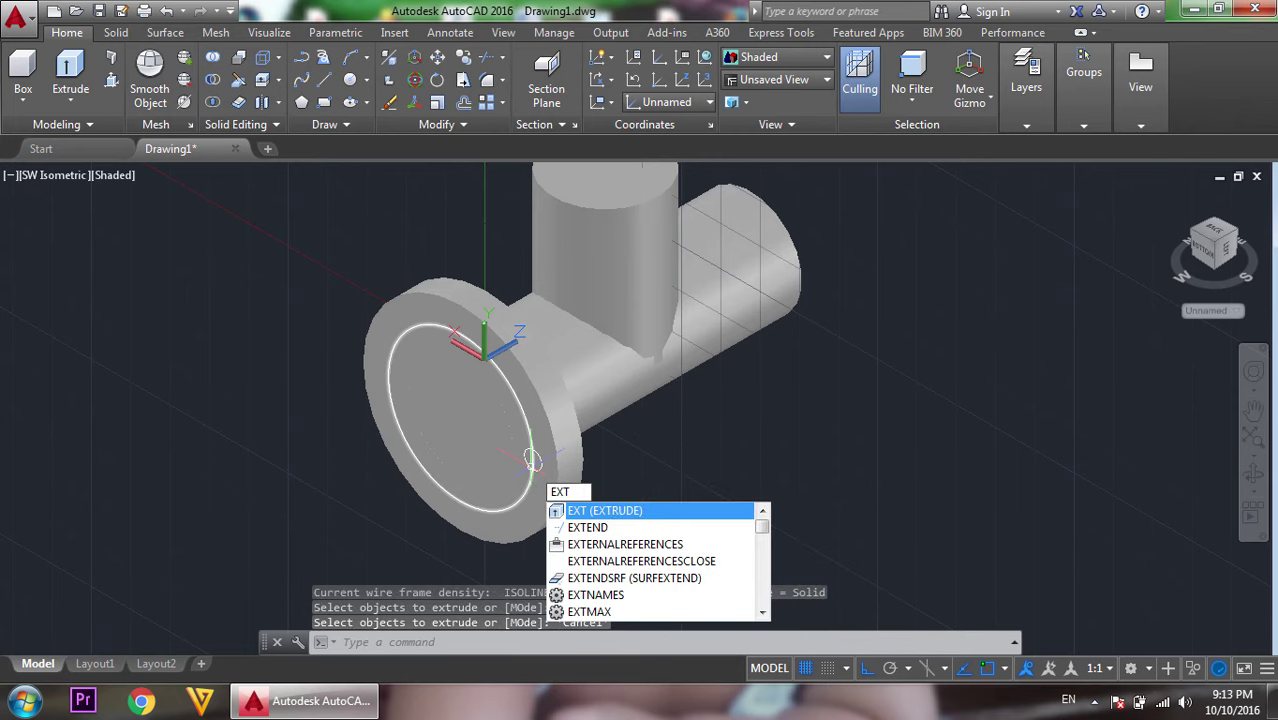
{"action": "key", "text": "Return"}
{"action": "left_click", "coordinate": [532, 460]}
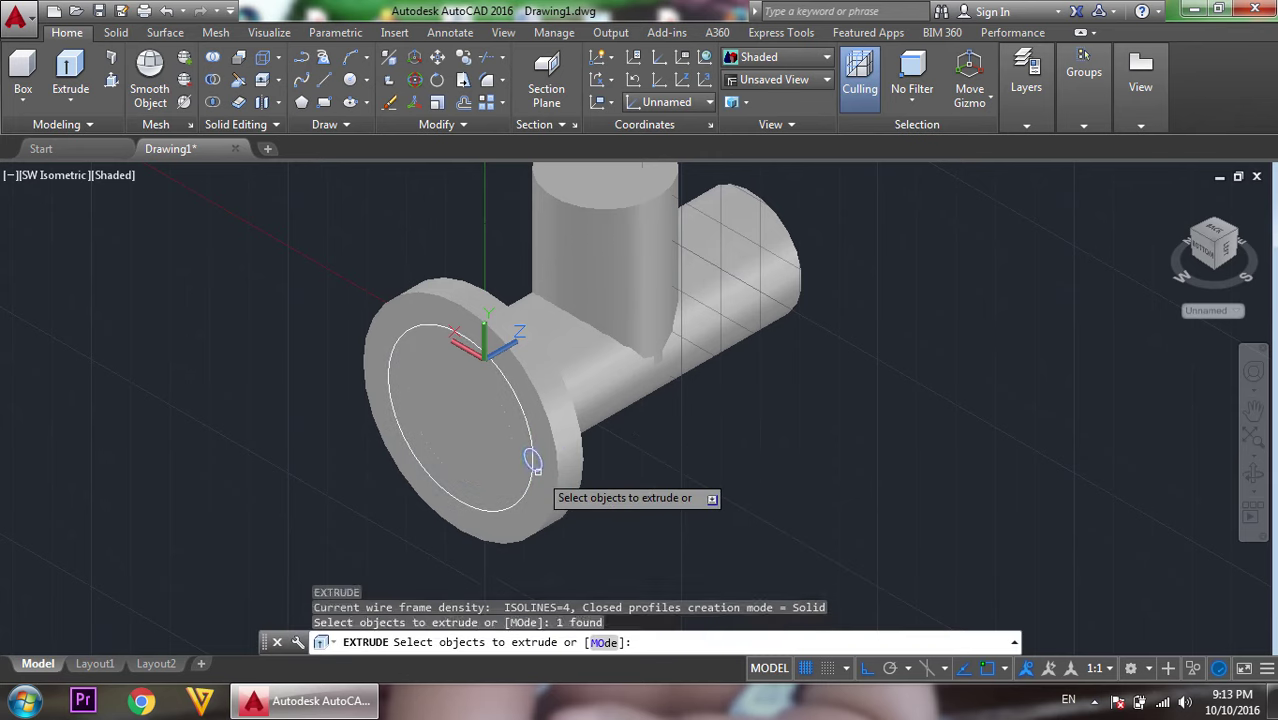
{"action": "right_click", "coordinate": [542, 477]}
{"action": "left_click", "coordinate": [585, 488]}
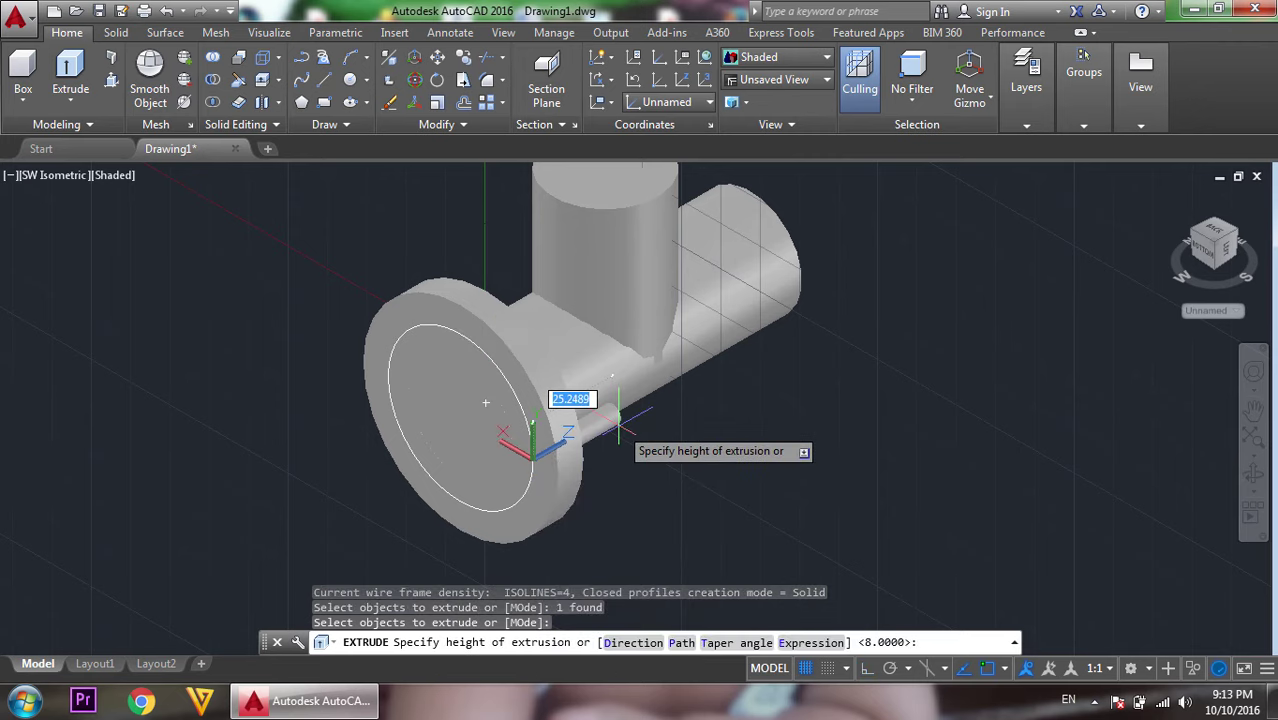
{"action": "key", "text": "Escape"}
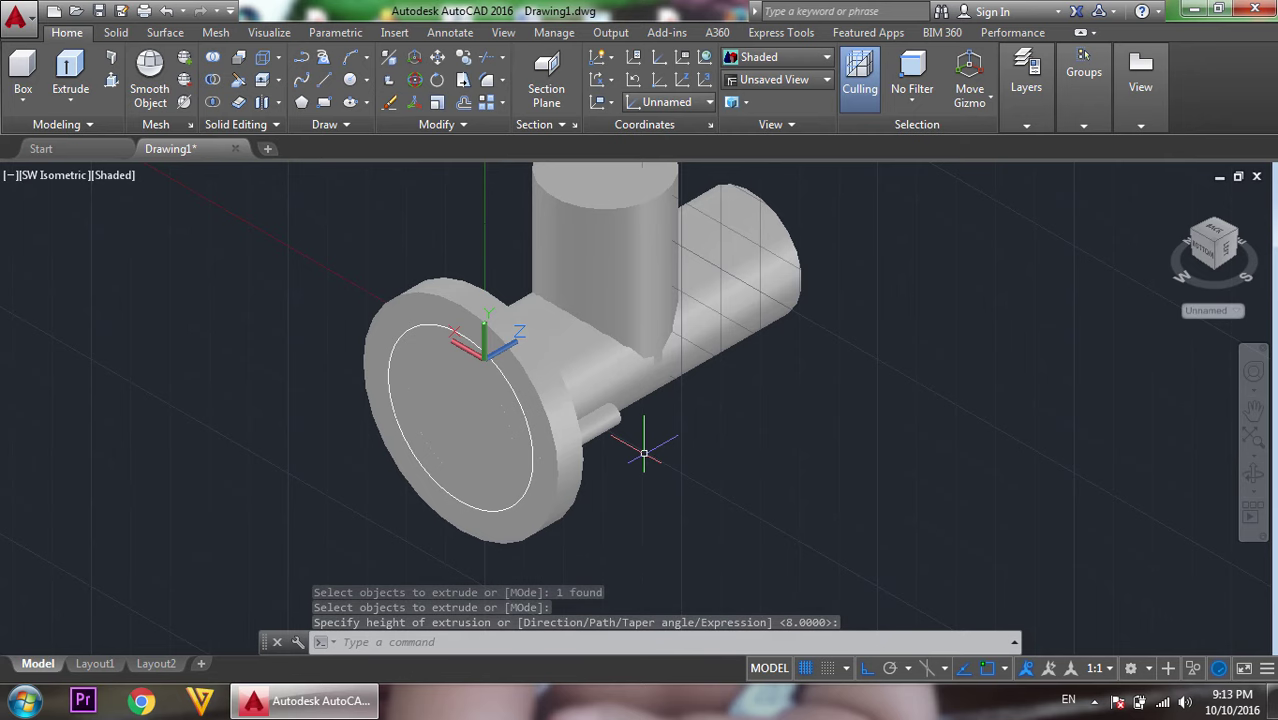
{"action": "type", "text": "3DO"}
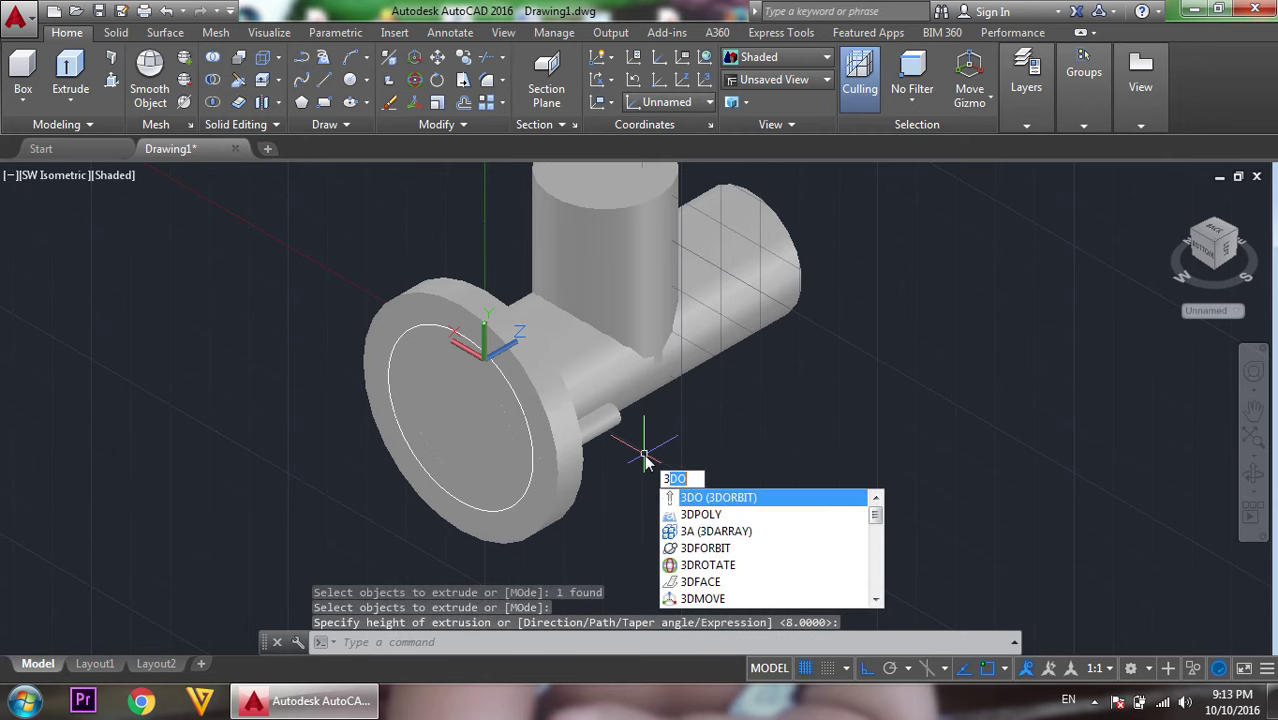
{"action": "type", "text": "a"}
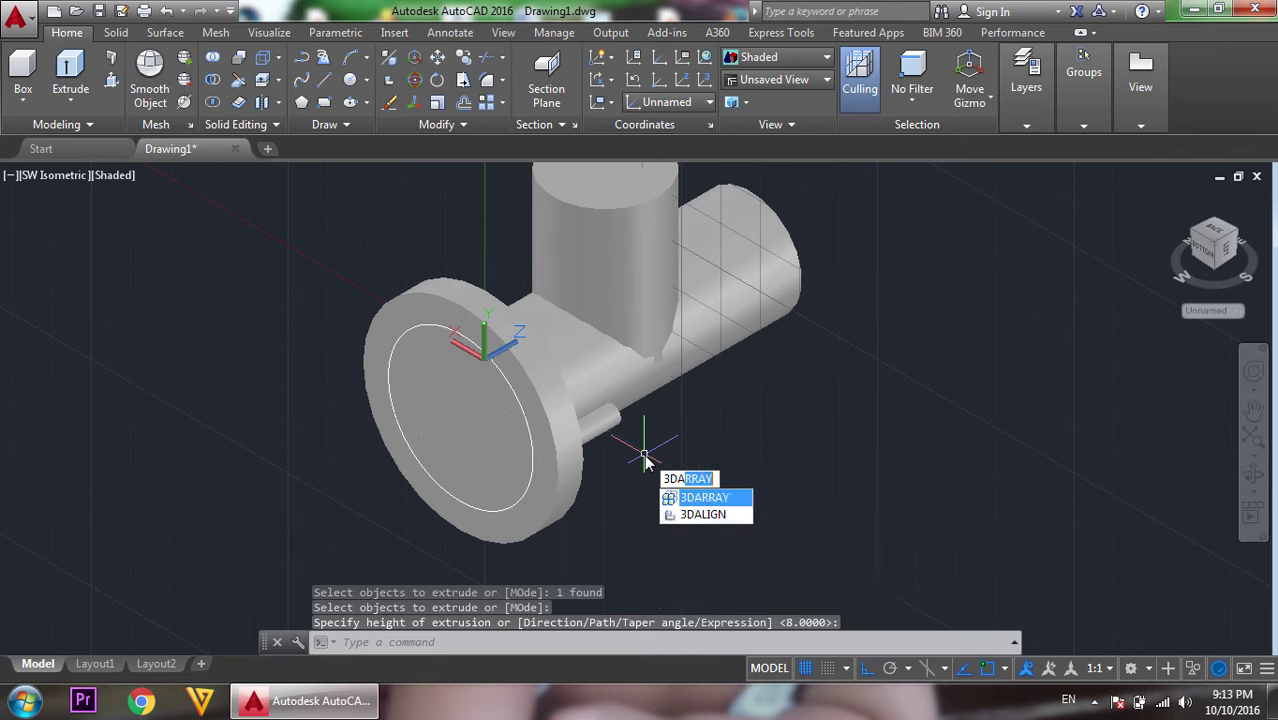
{"action": "type", "text": "ry"}
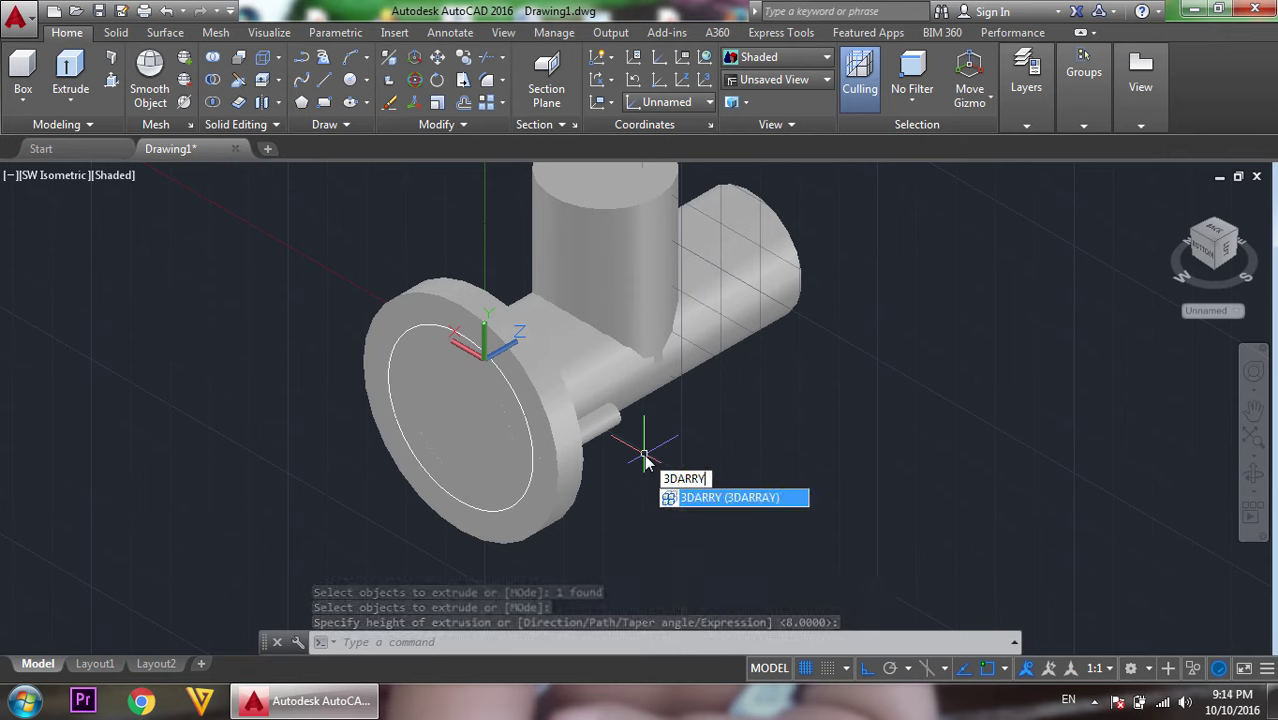
{"action": "key", "text": "Return"}
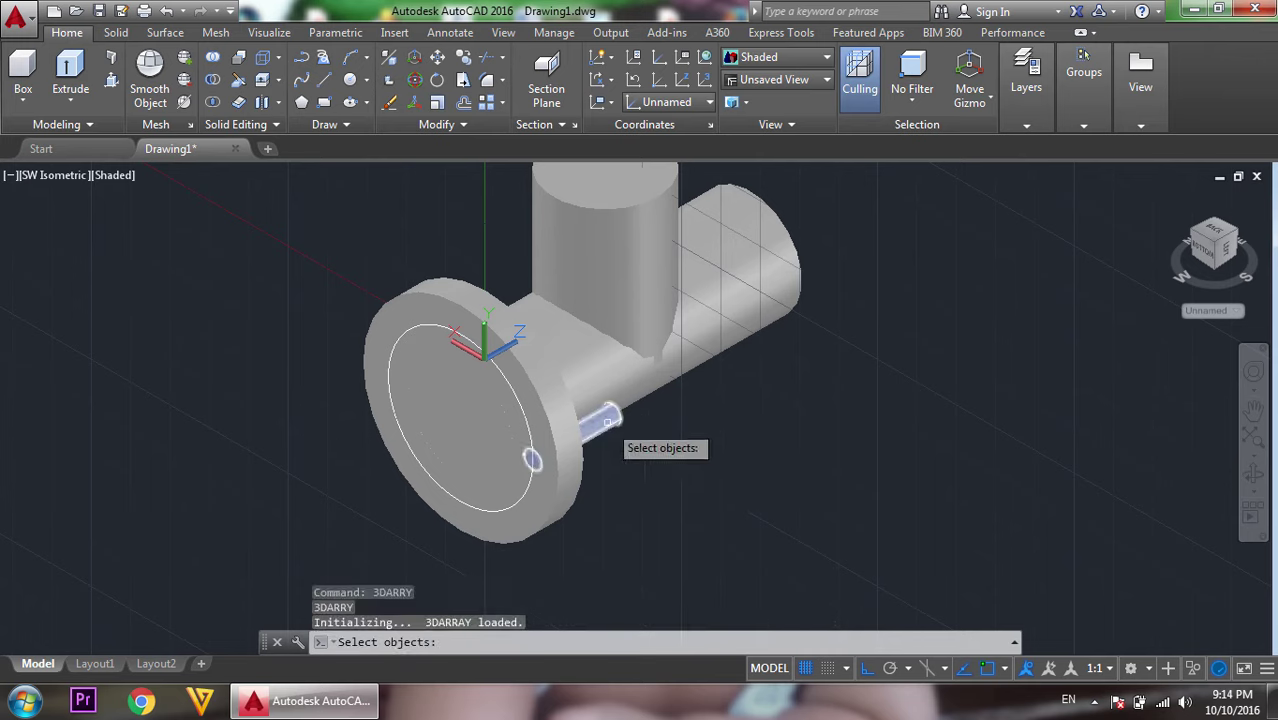
{"action": "left_click", "coordinate": [607, 422]}
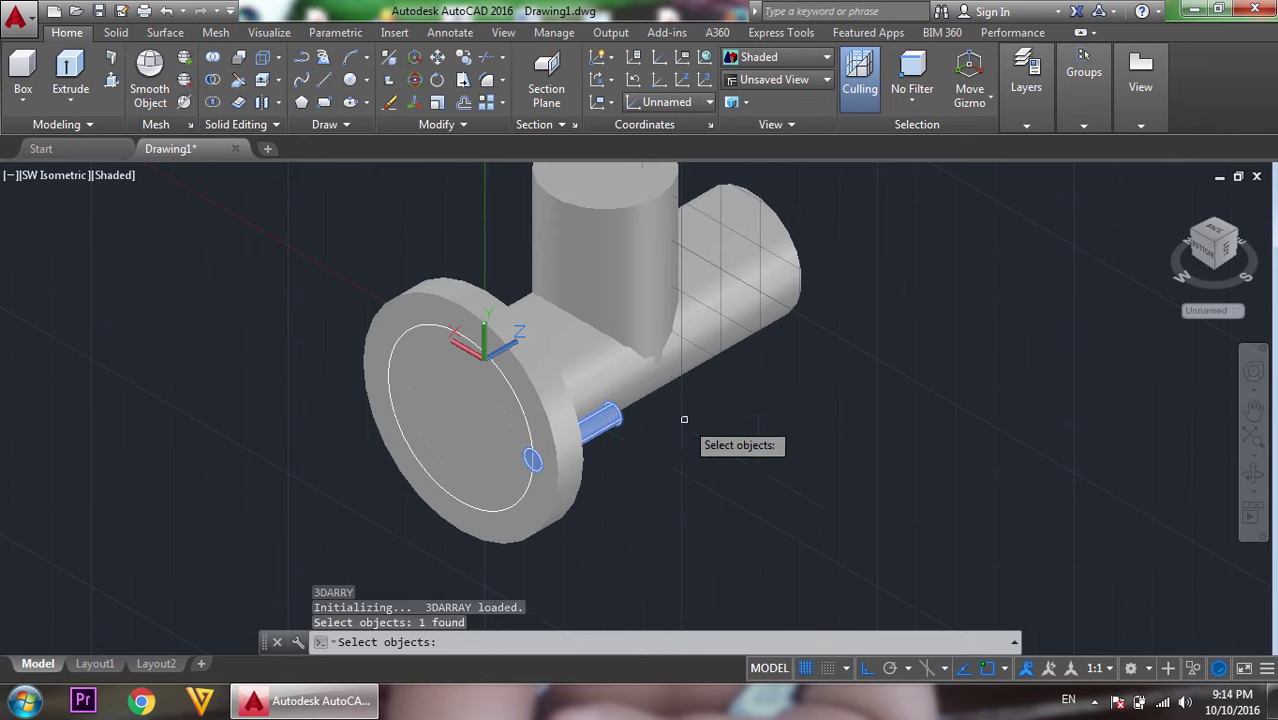
{"action": "key", "text": "Return"}
{"action": "left_click", "coordinate": [735, 488]}
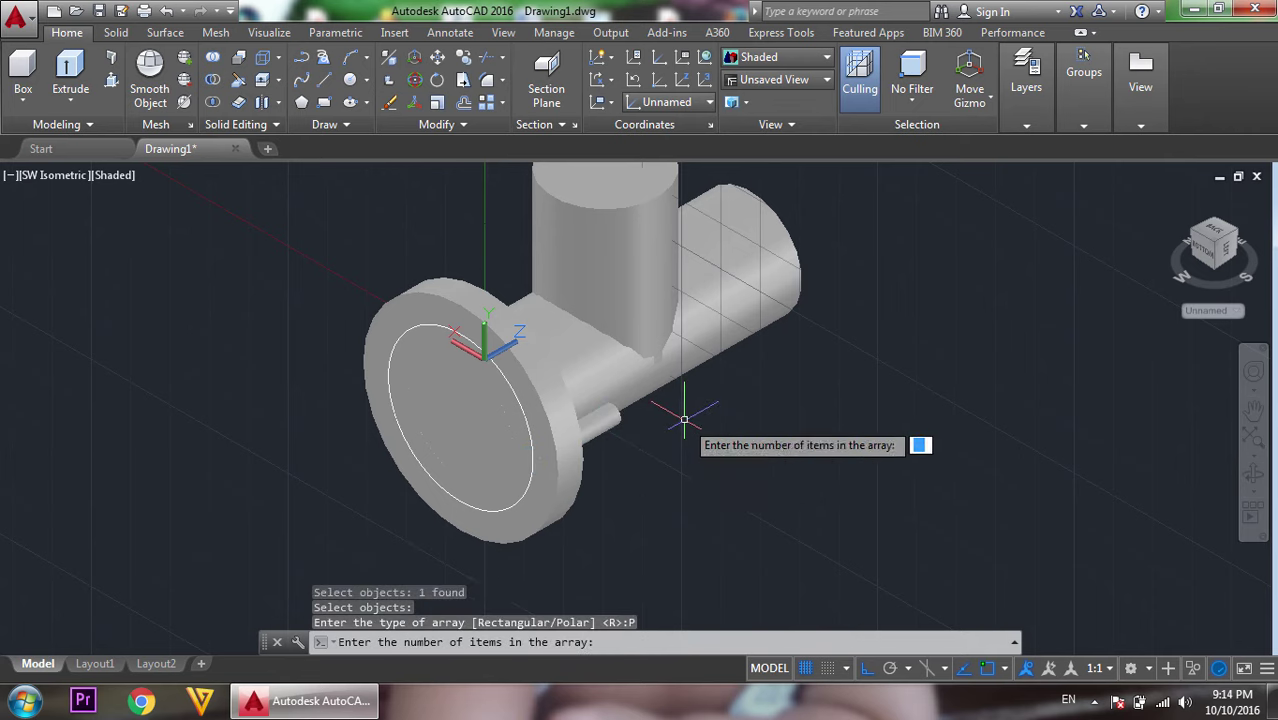
{"action": "type", "text": "4"}
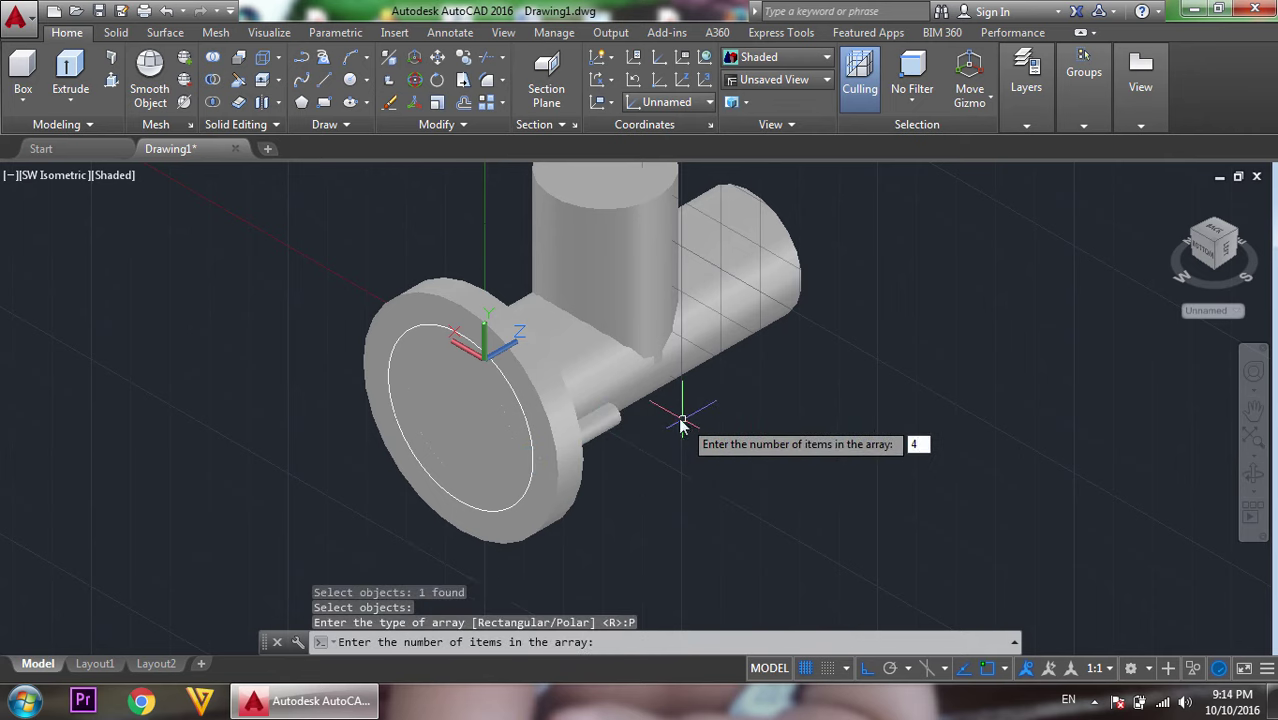
{"action": "key", "text": "Return"}
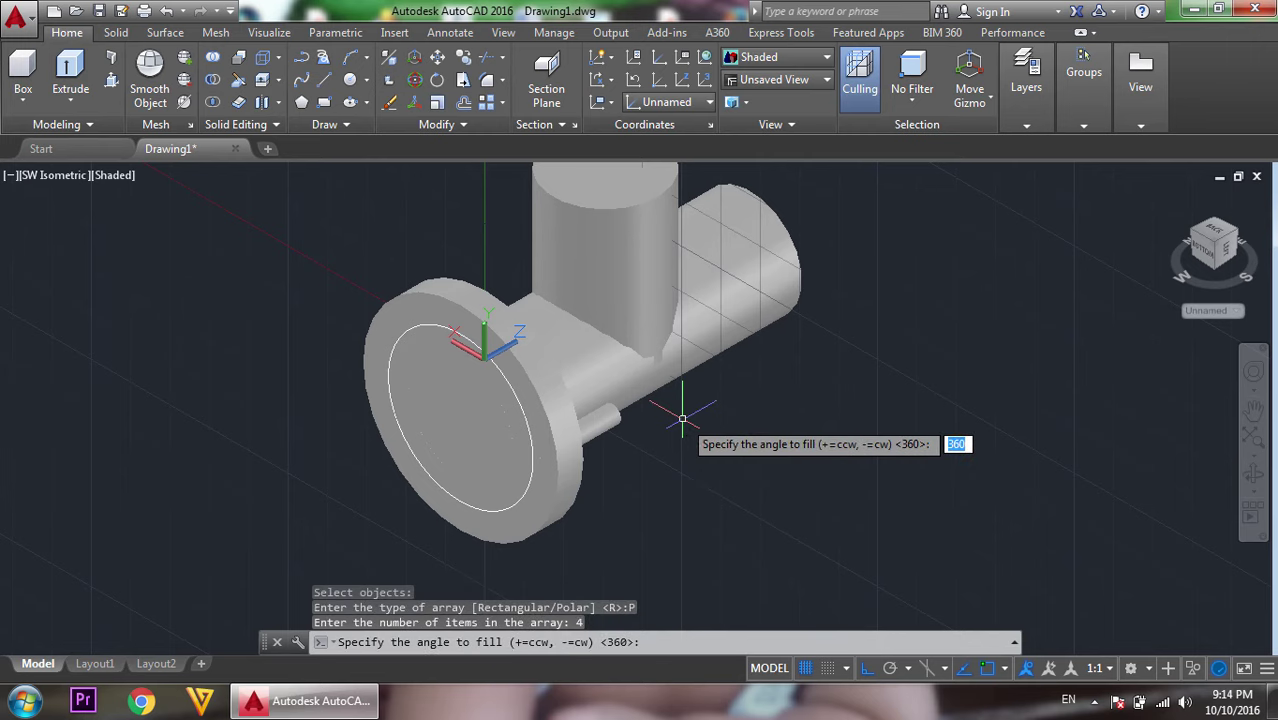
{"action": "key", "text": "Return"}
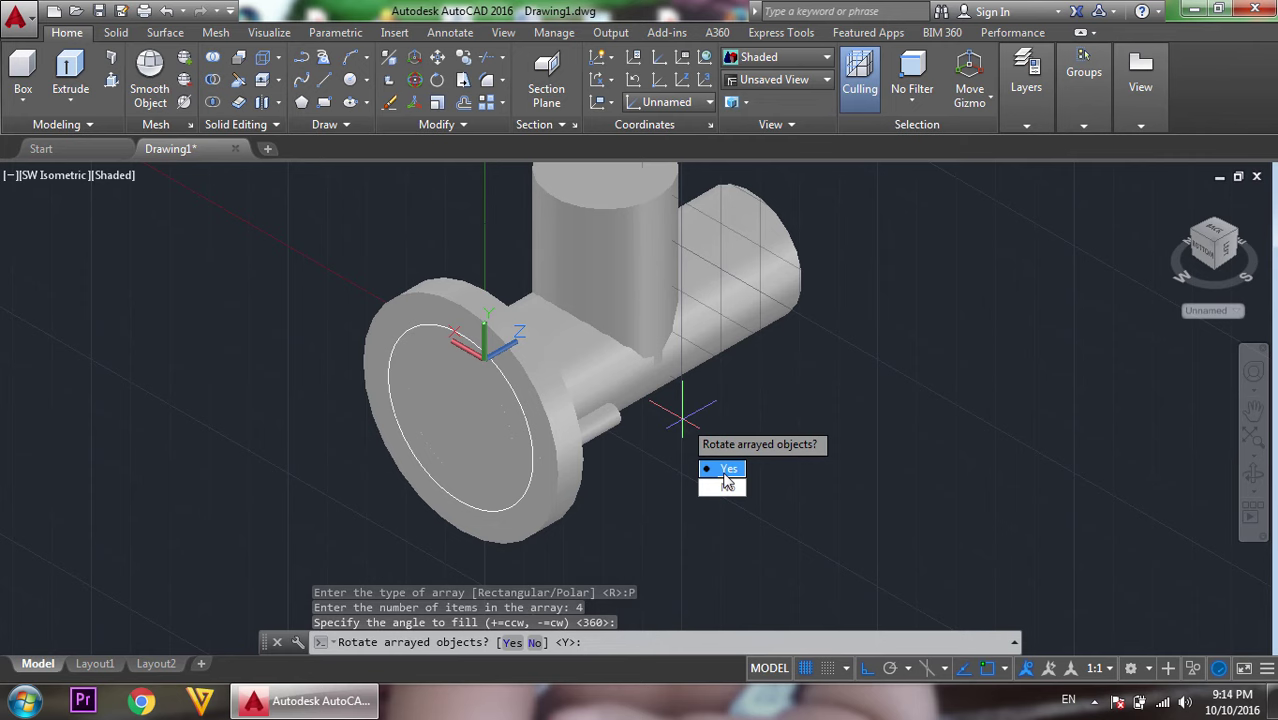
{"action": "left_click", "coordinate": [725, 472]}
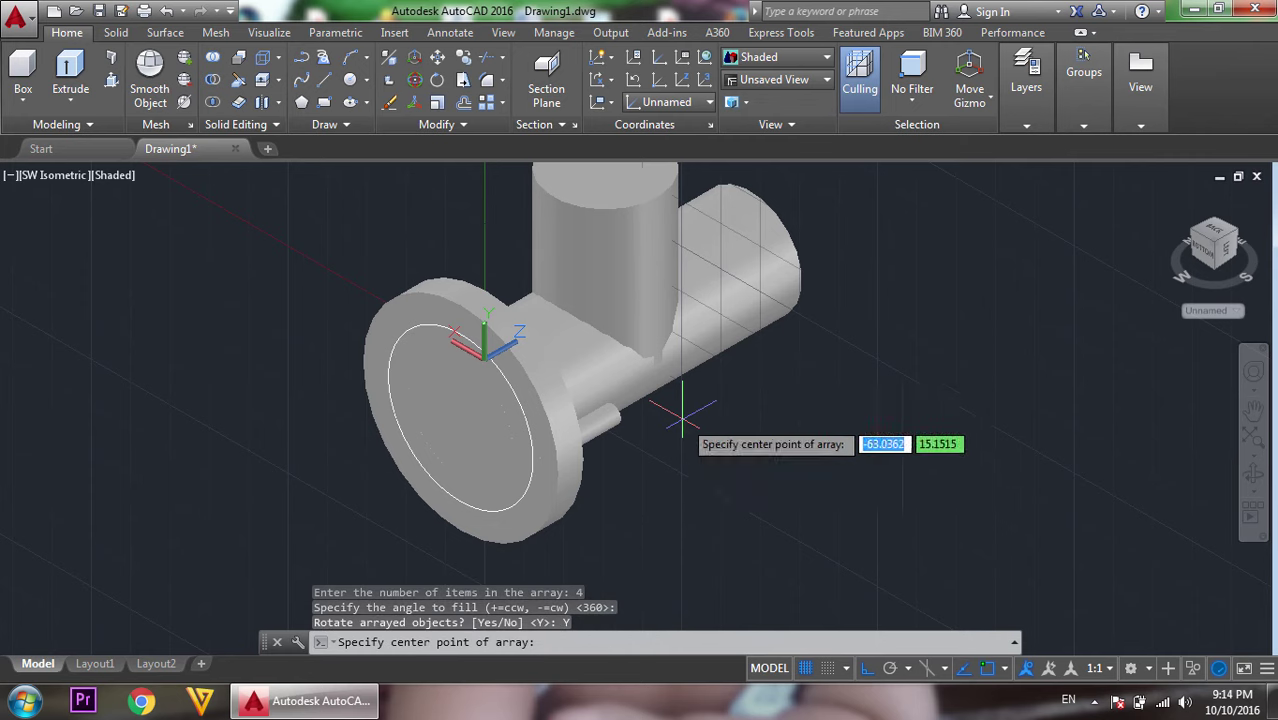
{"action": "left_click", "coordinate": [460, 418]}
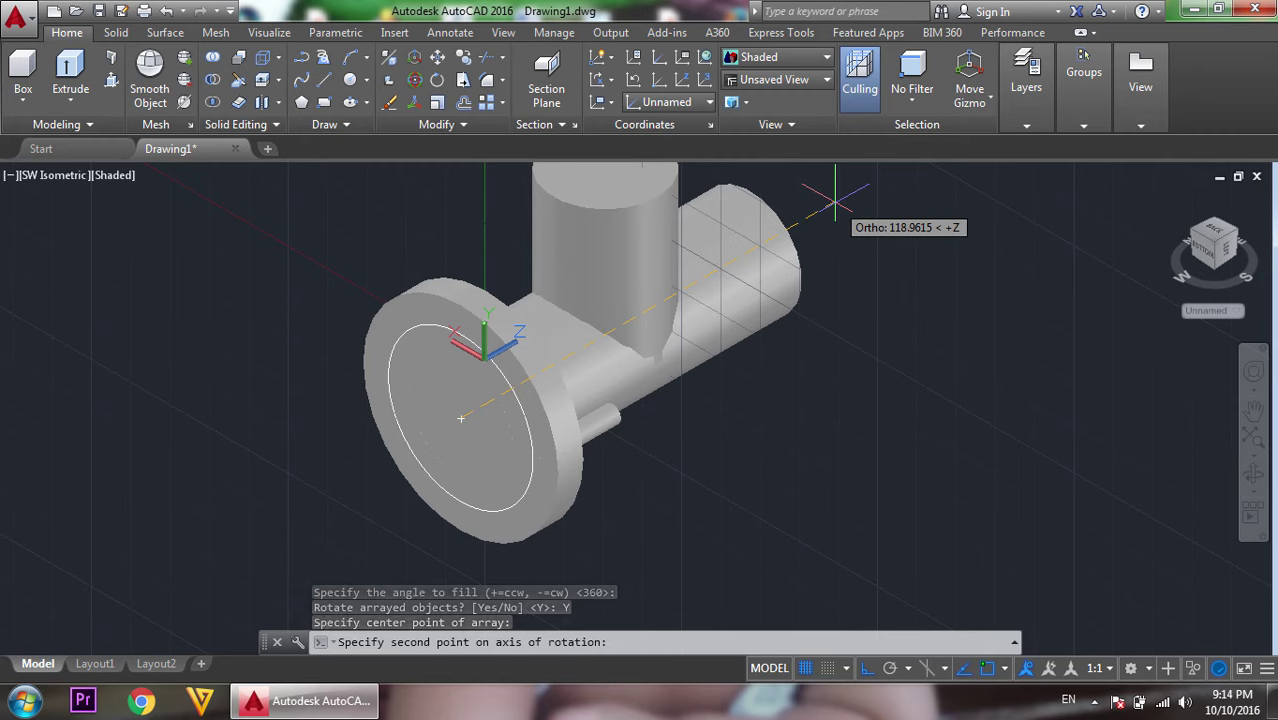
{"action": "left_click", "coordinate": [835, 203]}
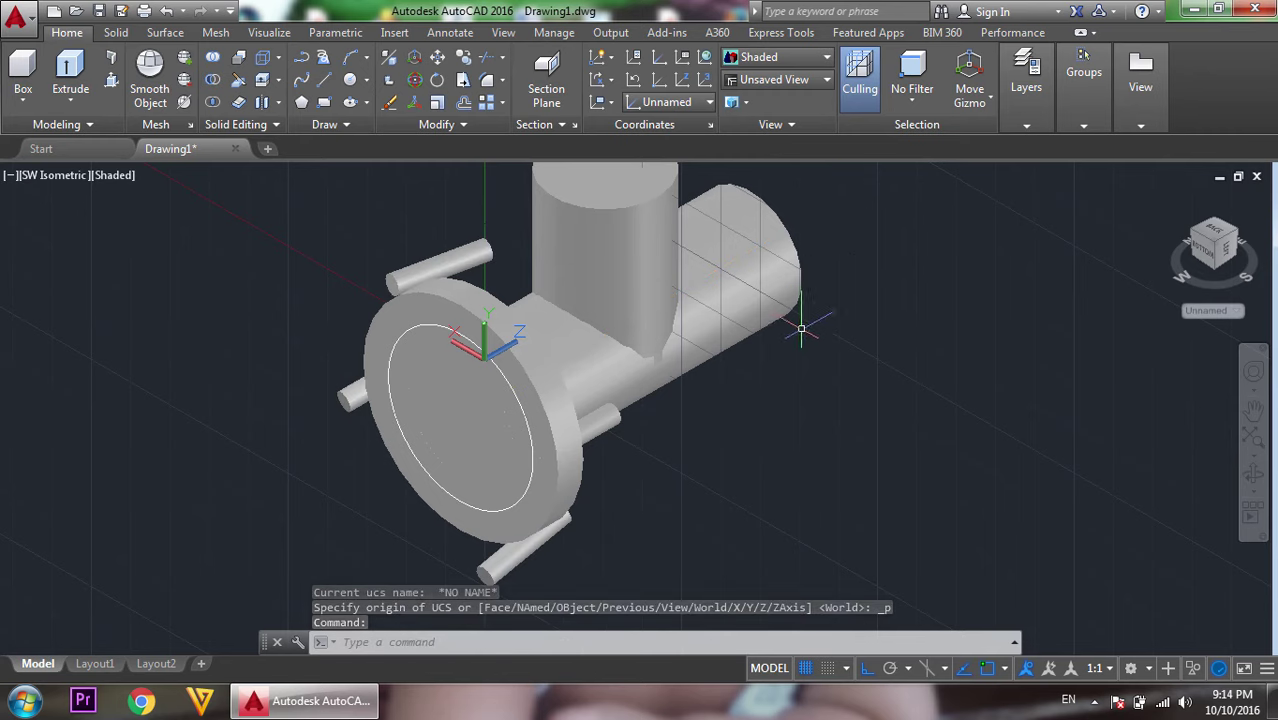
{"action": "key", "text": "ctrl+z"}
Reset the UCS to World and return to a zoomed-in southwest isometric view.
{"action": "type", "text": "UCs"}
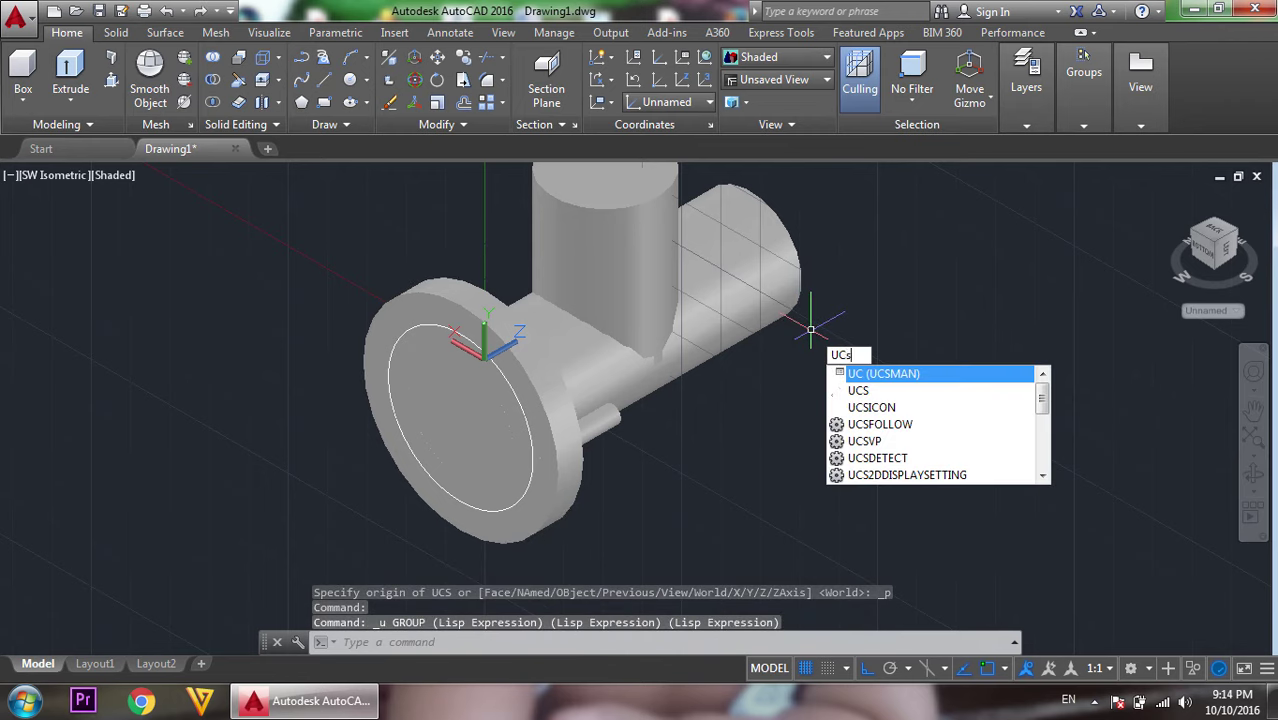
{"action": "key", "text": "Return"}
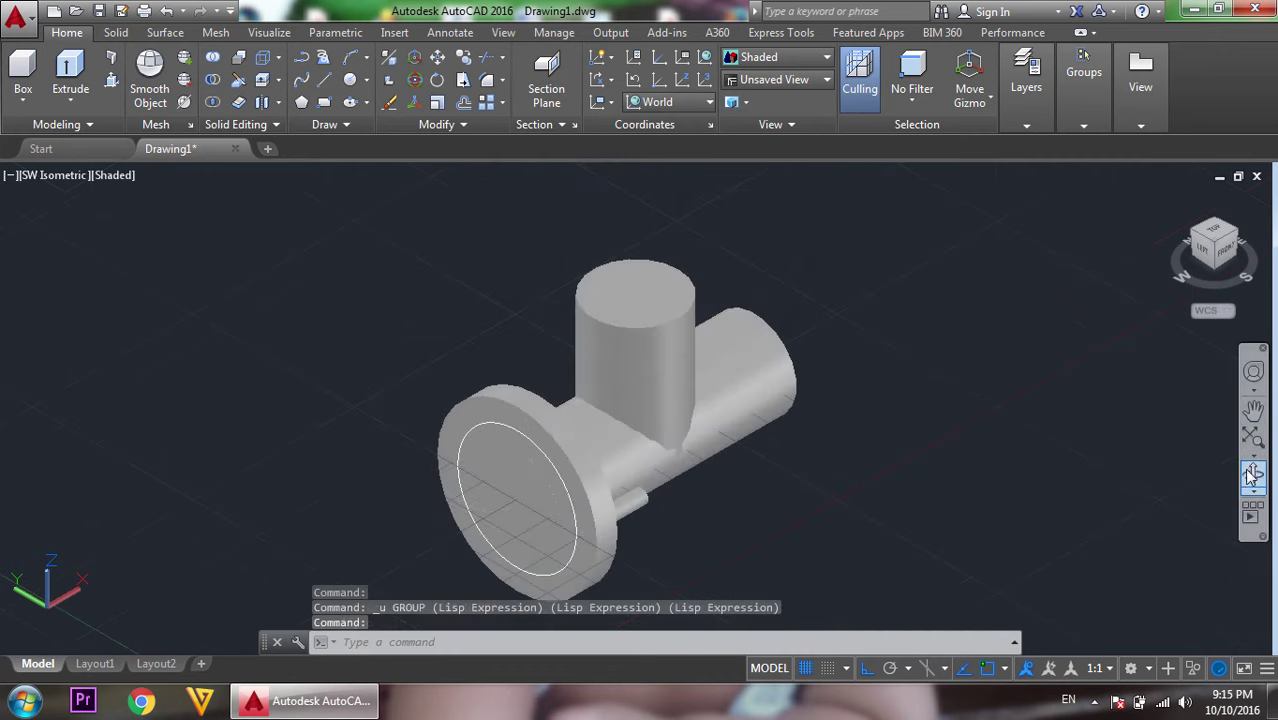
{"action": "left_click", "coordinate": [1251, 476]}
{"action": "mouse_move", "coordinate": [962, 393]}
{"action": "left_mouse_down"}
{"action": "mouse_move", "coordinate": [879, 360]}
{"action": "mouse_move", "coordinate": [690, 337]}
{"action": "mouse_move", "coordinate": [862, 374]}
{"action": "mouse_move", "coordinate": [969, 443]}
{"action": "mouse_move", "coordinate": [956, 308]}
{"action": "left_mouse_up"}
{"action": "right_click", "coordinate": [955, 310]}
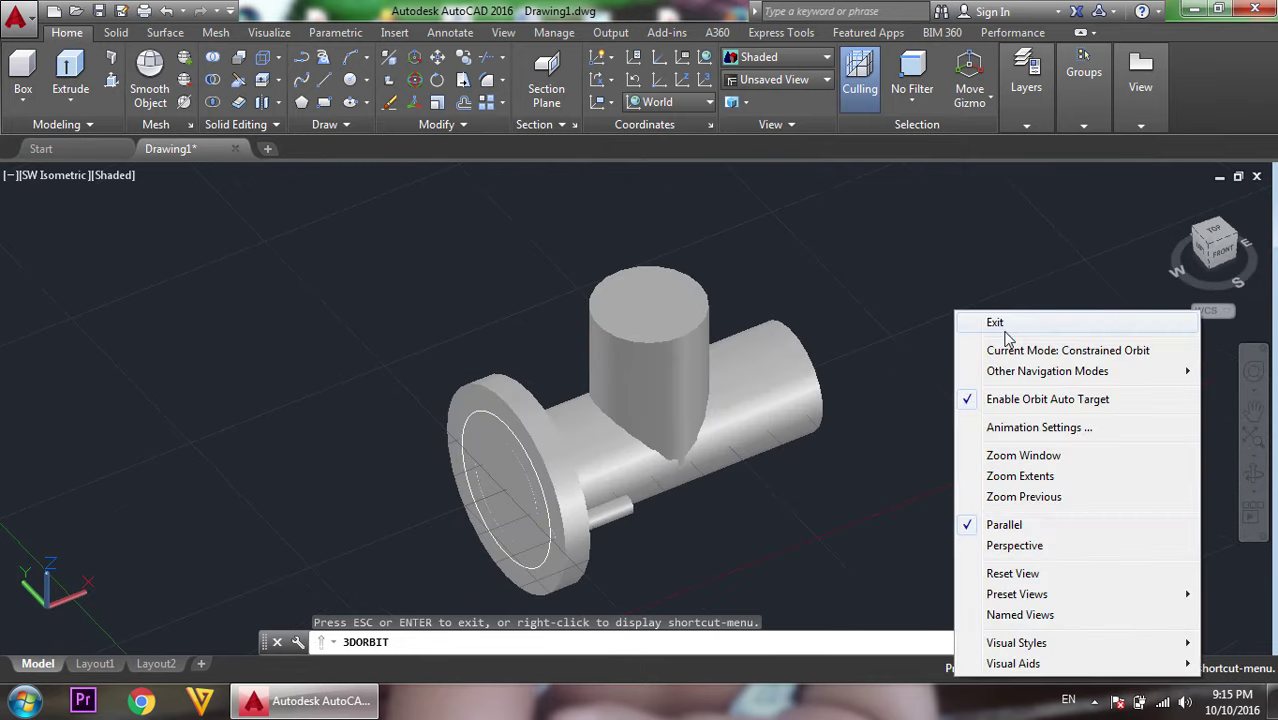
{"action": "left_click", "coordinate": [998, 324]}
{"action": "left_click", "coordinate": [1212, 250]}
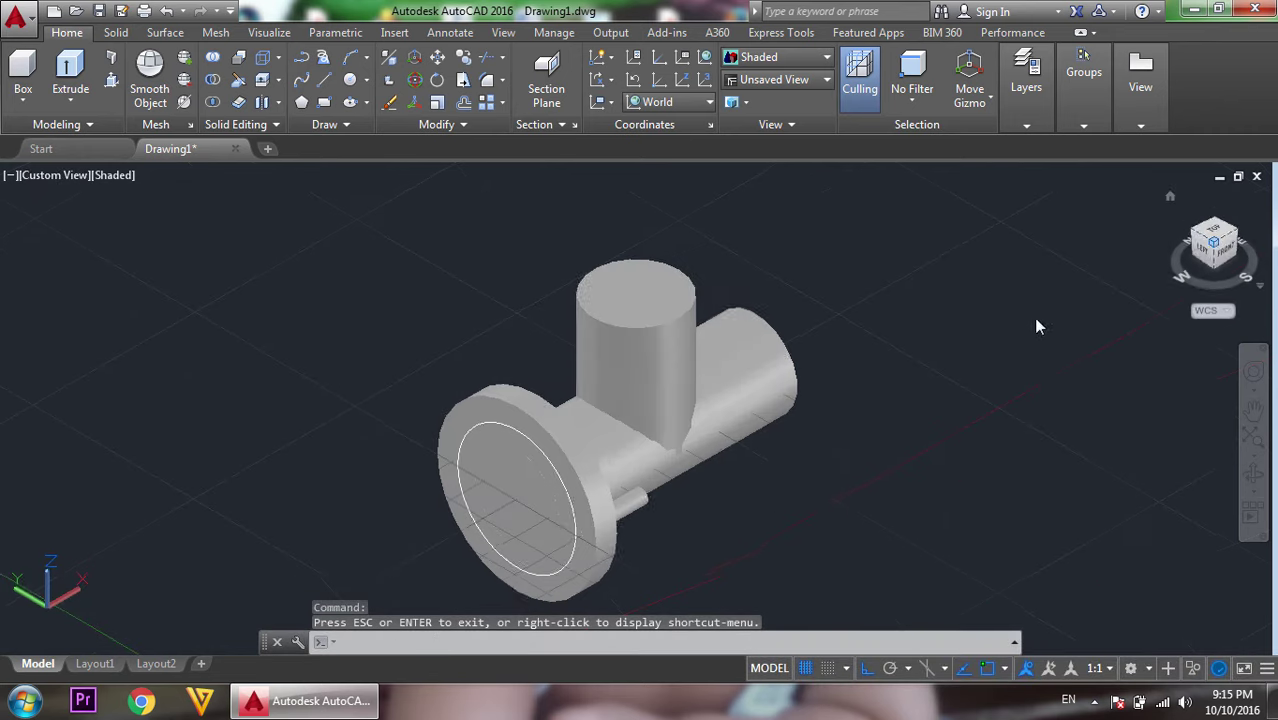
{"action": "scroll", "coordinate": [700, 550], "scroll_direction": "up", "scroll_amount": 2}
Set up a polar 3D array of the bolt pin with 4 items.
{"action": "type", "text": "3DA"}
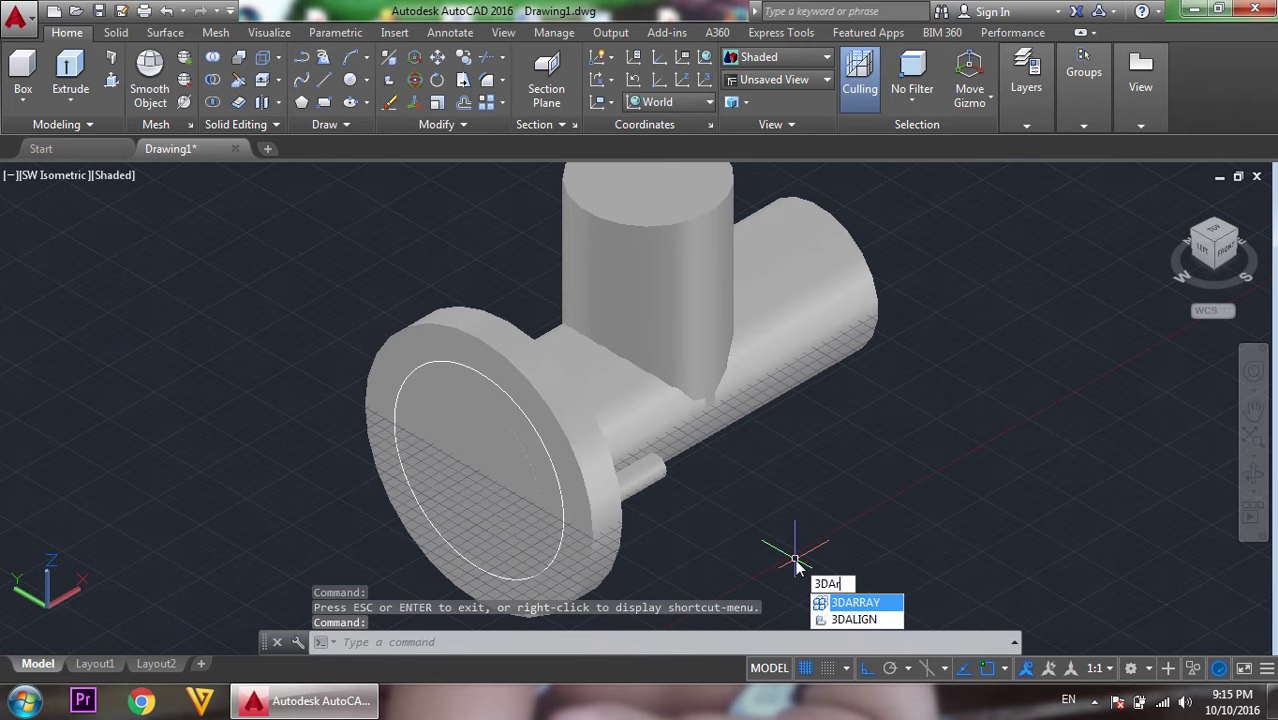
{"action": "type", "text": "r"}
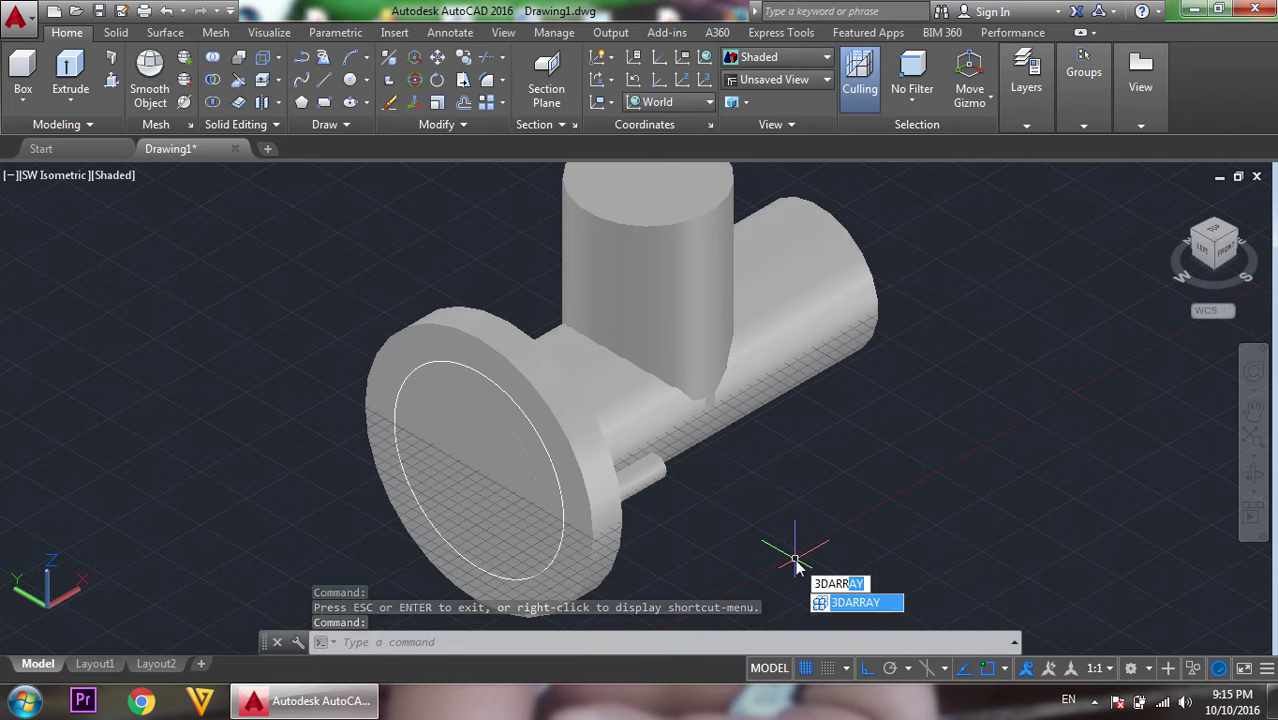
{"action": "key", "text": "Return"}
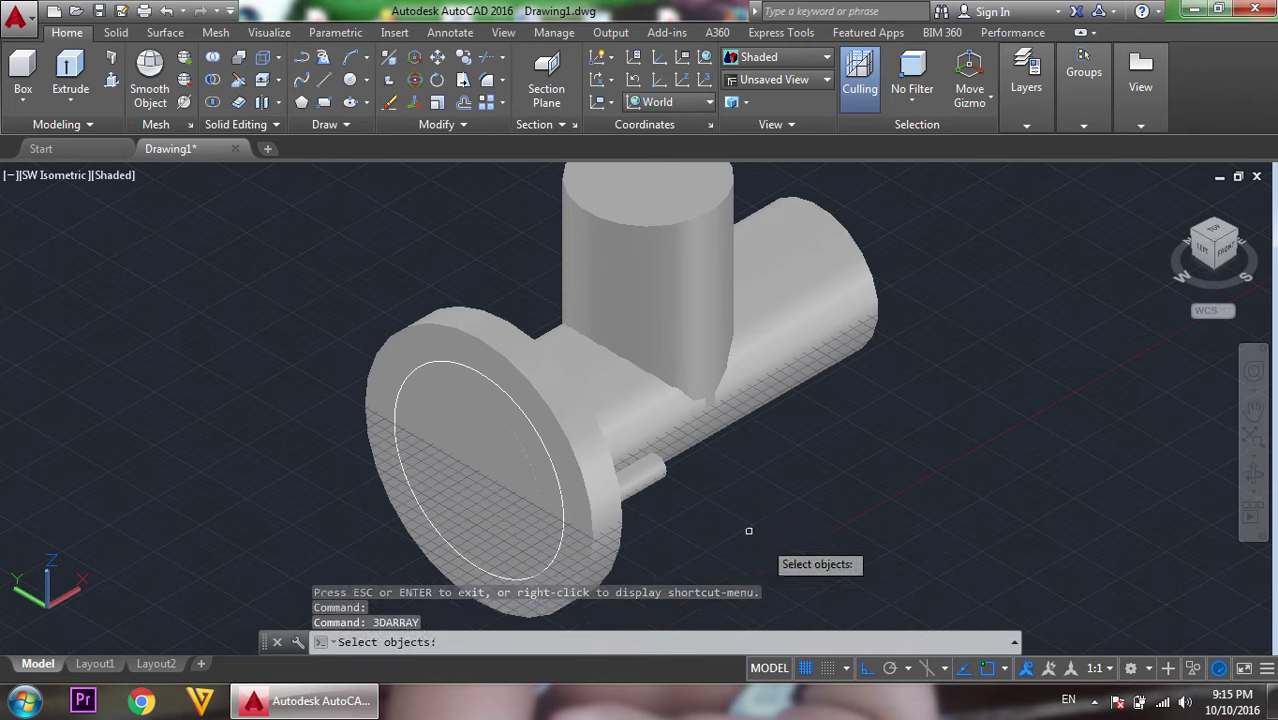
{"action": "left_click", "coordinate": [648, 478]}
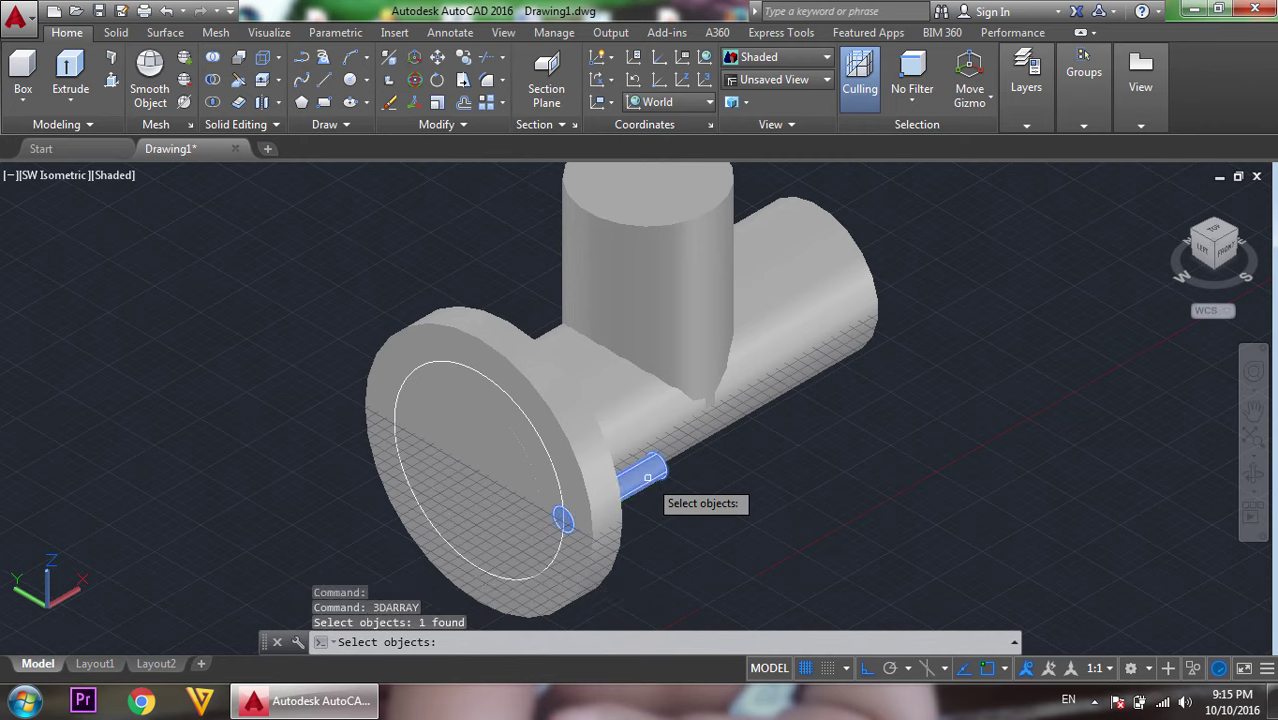
{"action": "key", "text": "Return"}
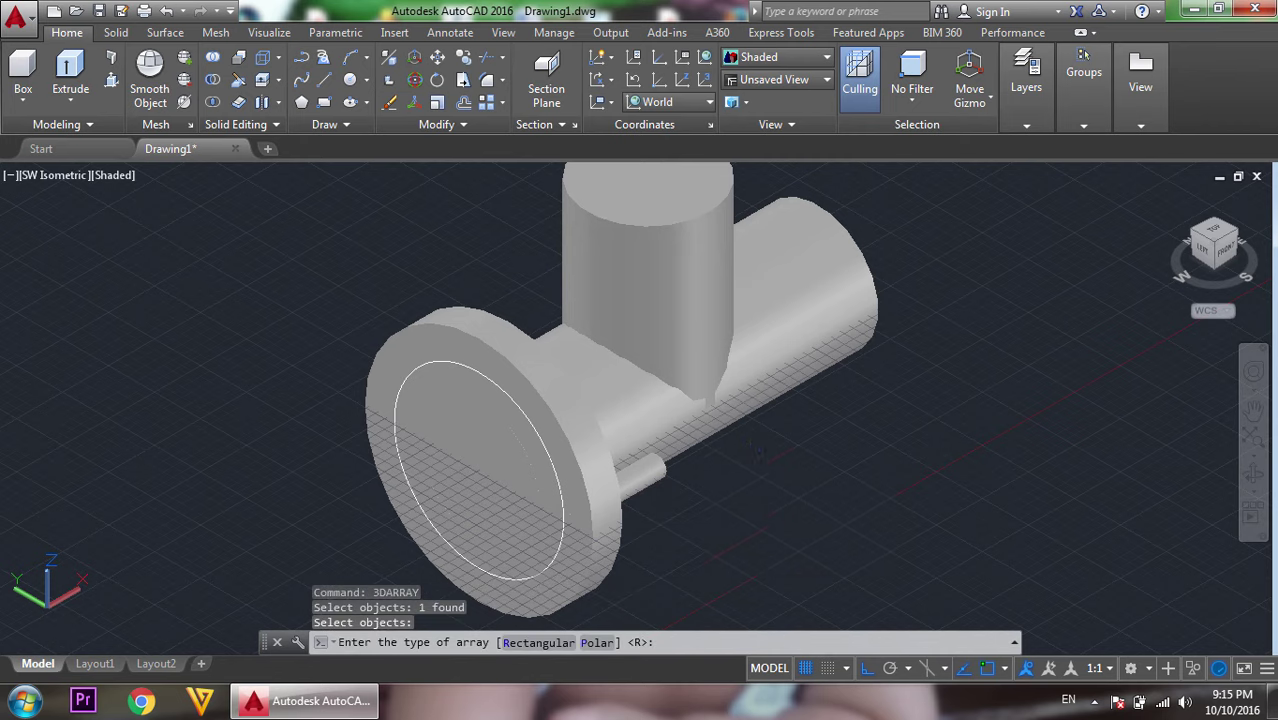
{"action": "key", "text": "Return"}
{"action": "type", "text": "4"}
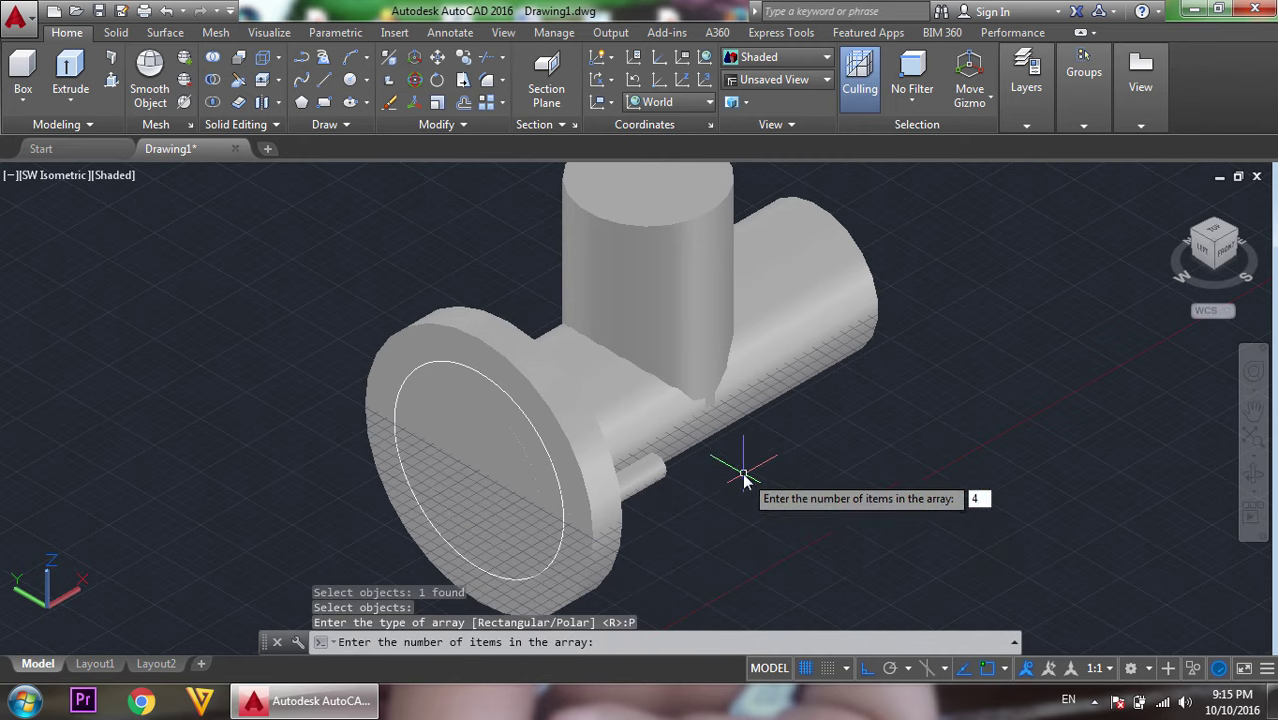
{"action": "key", "text": "Return"}
Complete the array over 360° about an axis from the flange centre along the pipe.
{"action": "key", "text": "Return"}
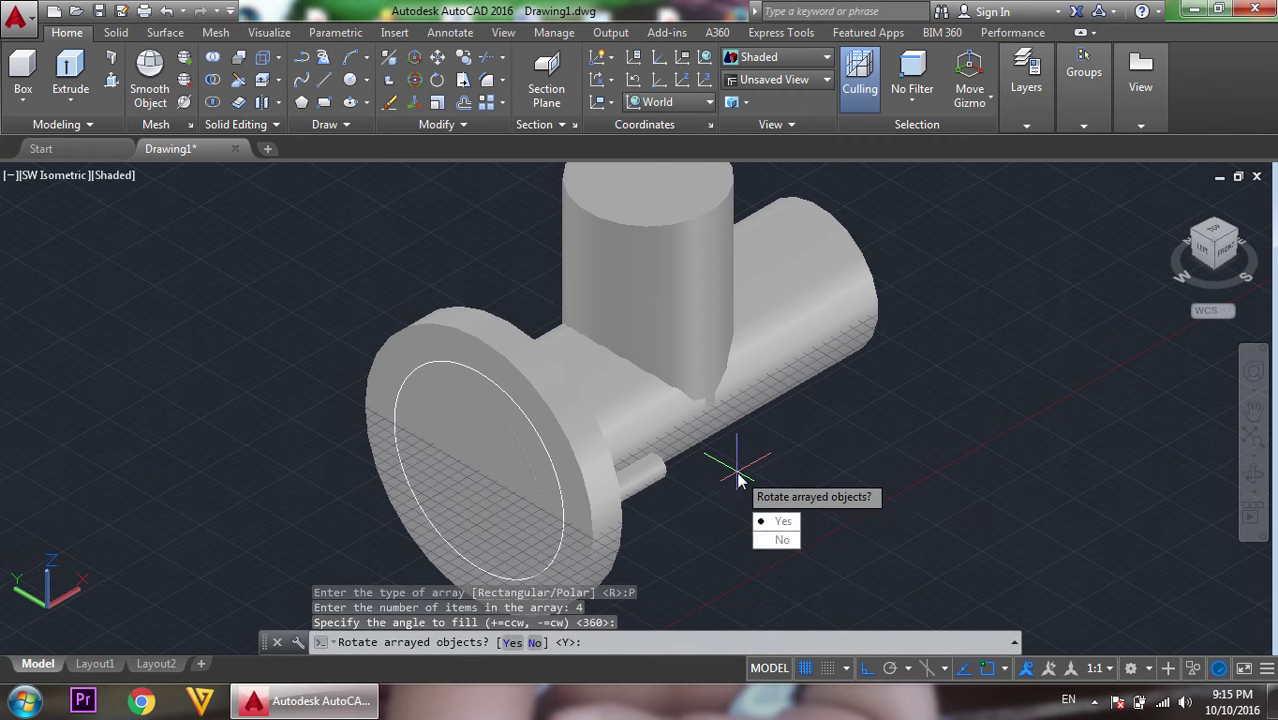
{"action": "type", "text": "y"}
{"action": "key", "text": "Return"}
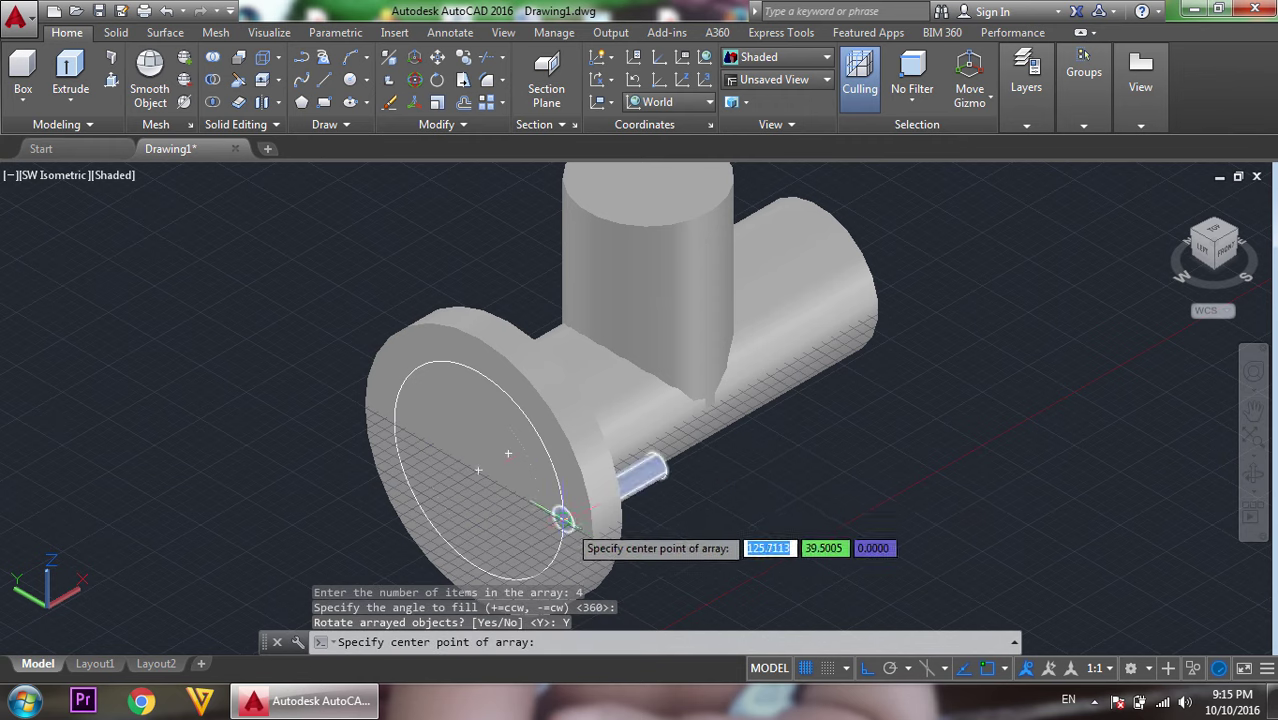
{"action": "left_click", "coordinate": [478, 469]}
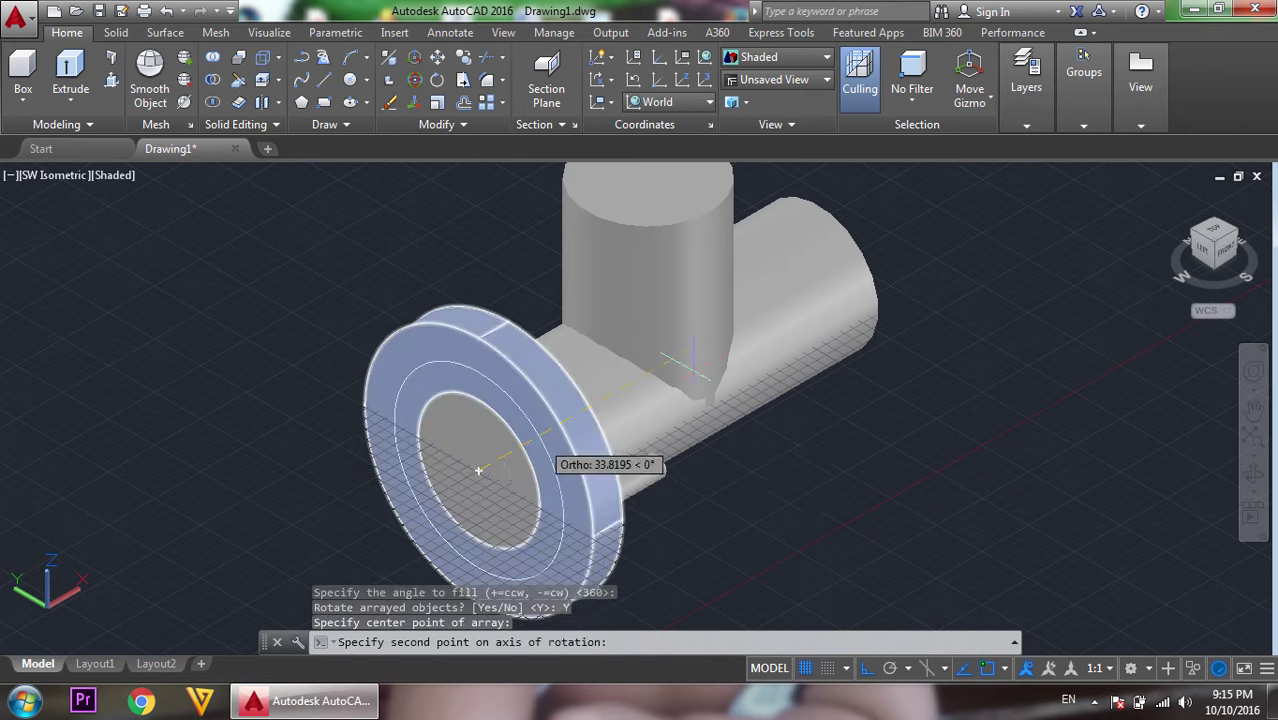
{"action": "left_click", "coordinate": [912, 220]}
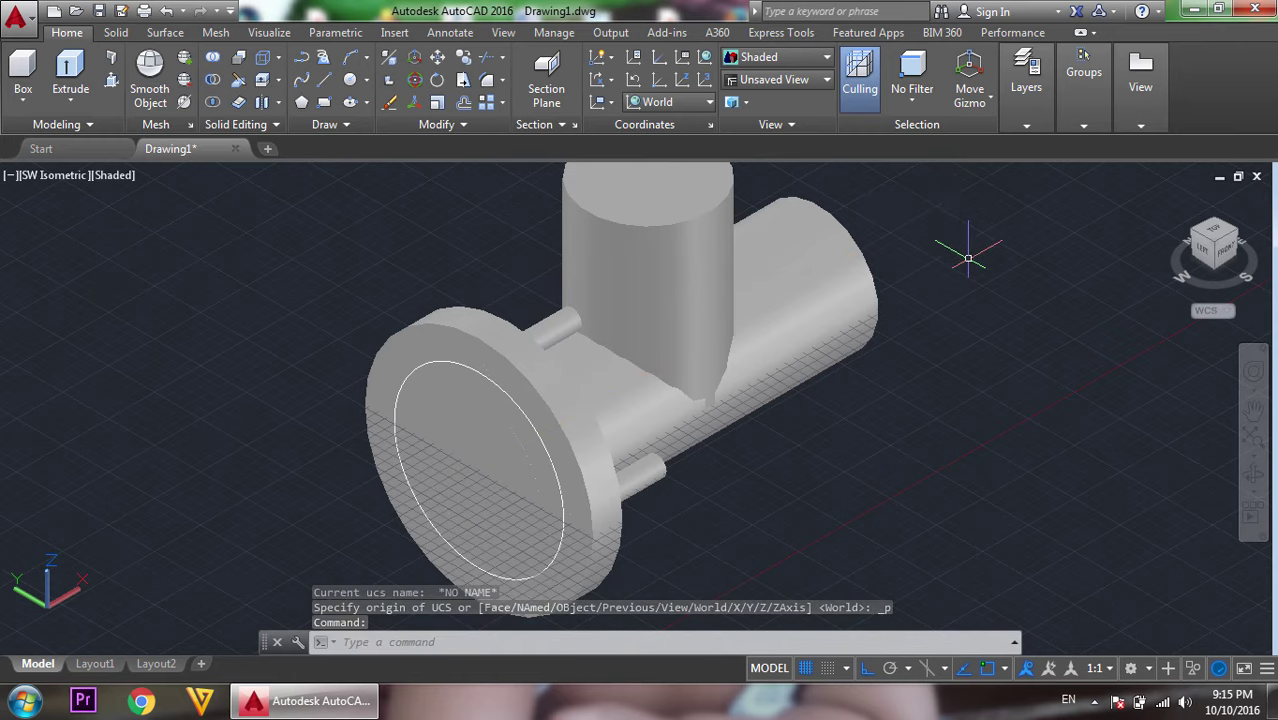
{"action": "left_click", "coordinate": [1253, 477]}
{"action": "key", "text": "Escape"}
{"action": "left_click", "coordinate": [1253, 477]}
Subtract from the flange, picking the top, middle and bottom pins as the parts to cut.
{"action": "mouse_move", "coordinate": [993, 329]}
{"action": "left_mouse_down"}
{"action": "mouse_move", "coordinate": [568, 246]}
{"action": "mouse_move", "coordinate": [918, 325]}
{"action": "mouse_move", "coordinate": [824, 286]}
{"action": "mouse_move", "coordinate": [853, 289]}
{"action": "mouse_move", "coordinate": [884, 371]}
{"action": "mouse_move", "coordinate": [829, 290]}
{"action": "left_mouse_up"}
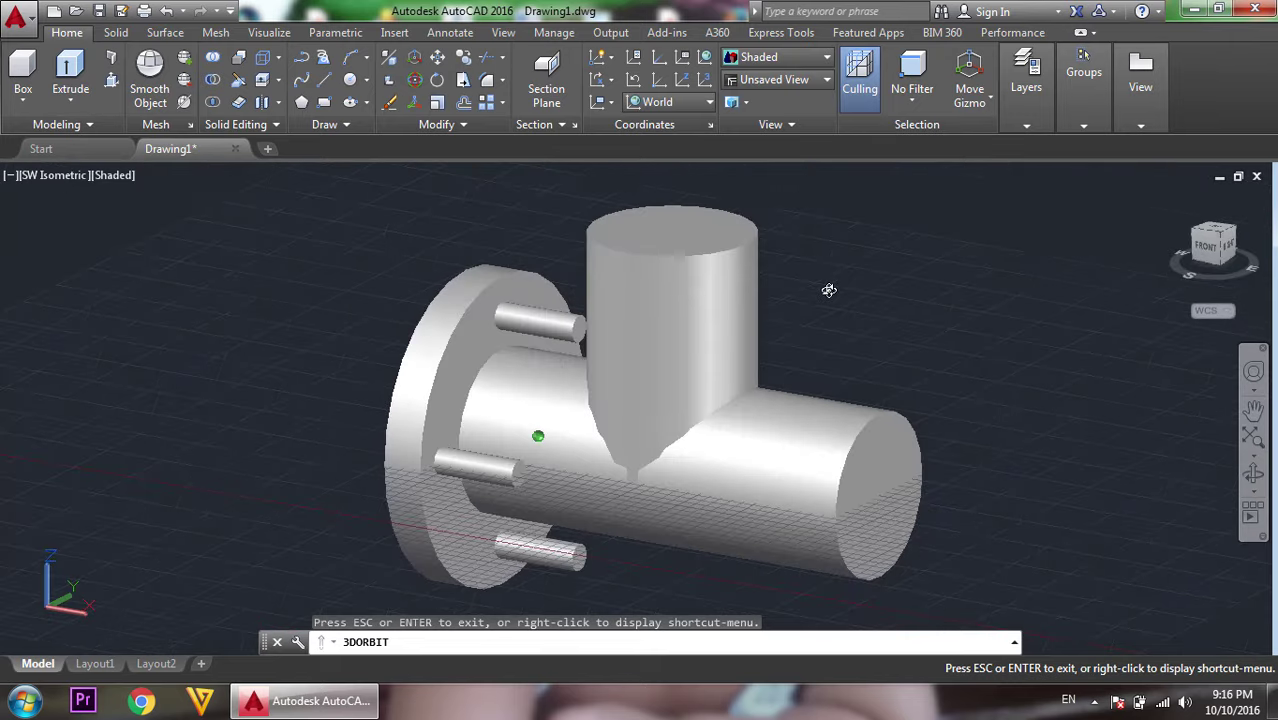
{"action": "right_click", "coordinate": [886, 240]}
{"action": "left_click", "coordinate": [906, 249]}
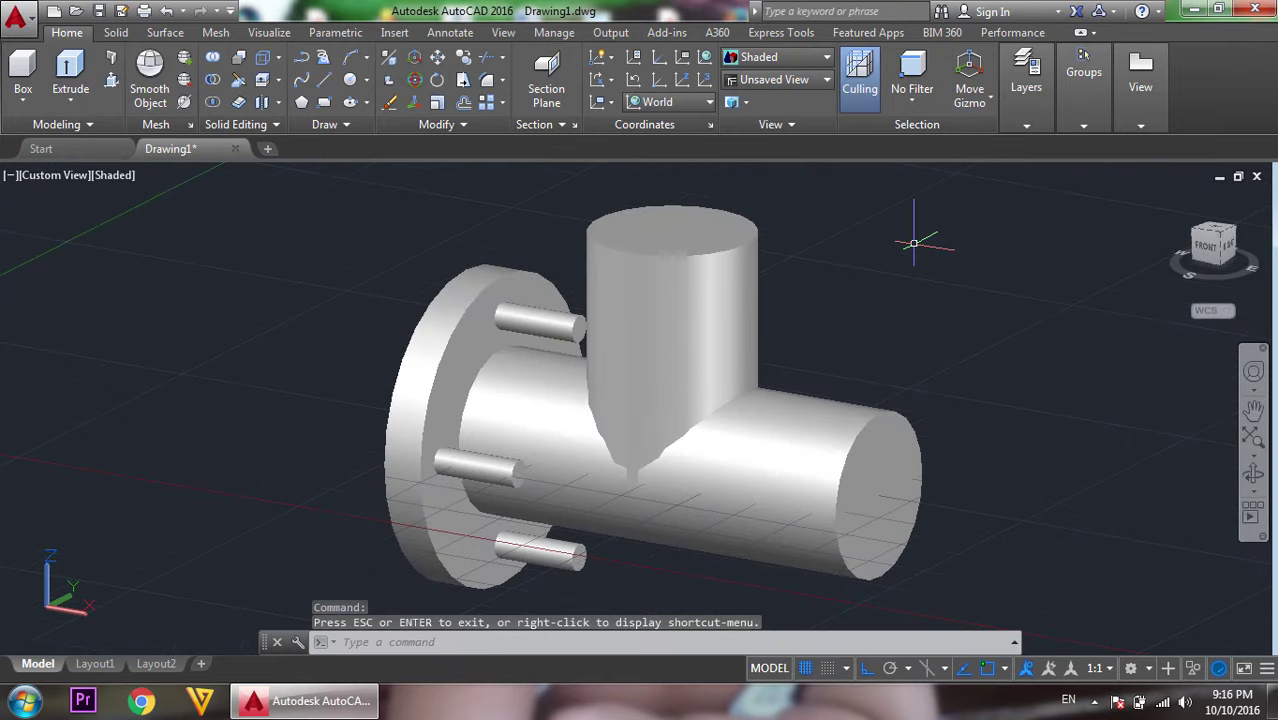
{"action": "type", "text": "SU"}
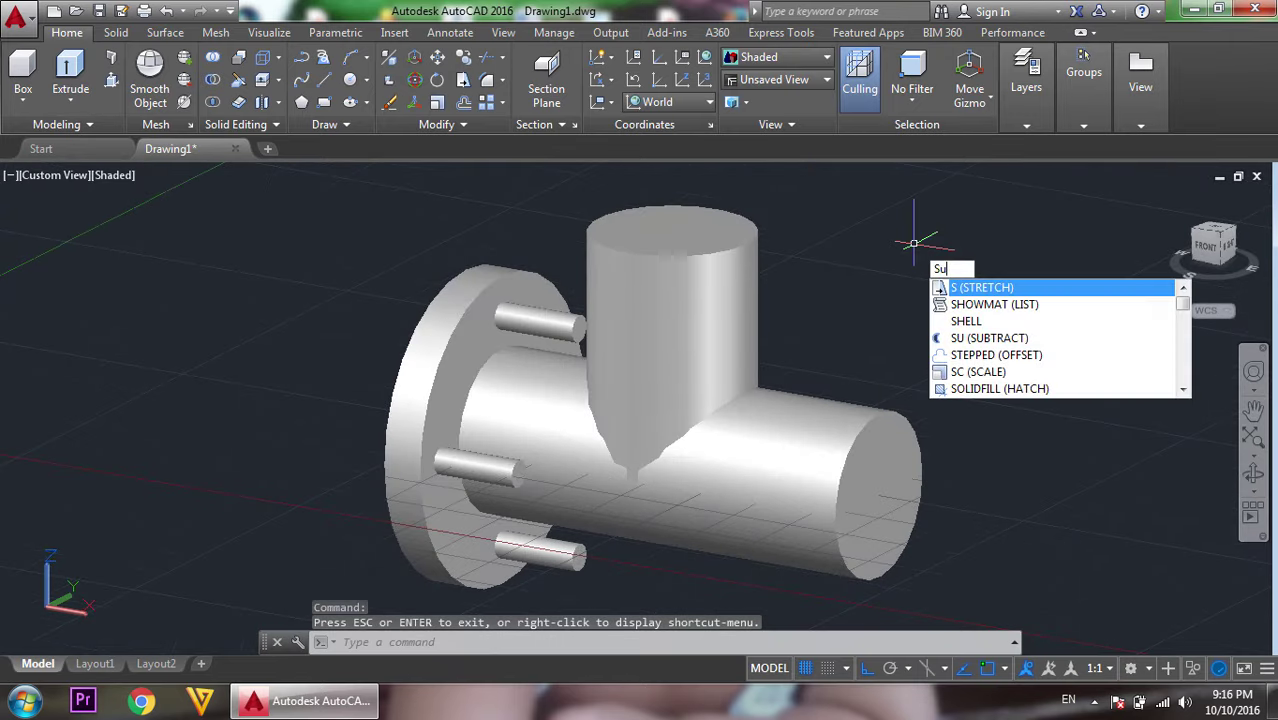
{"action": "left_click", "coordinate": [975, 290]}
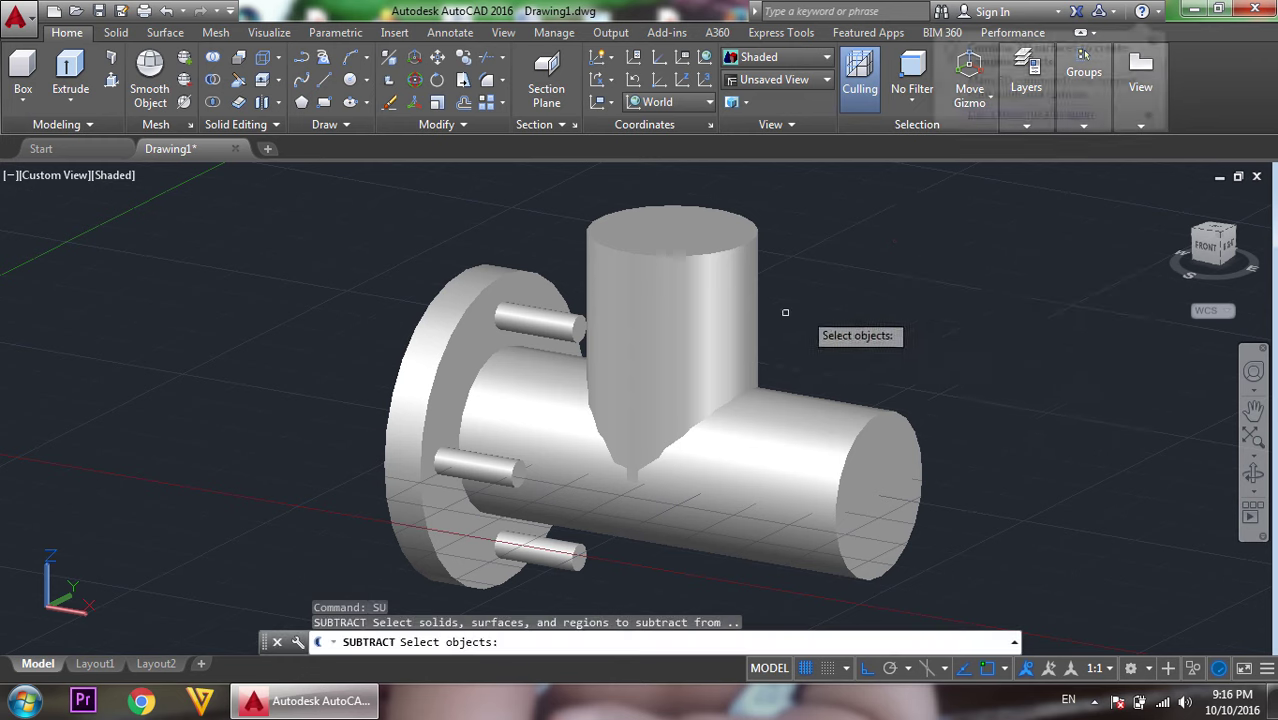
{"action": "left_click", "coordinate": [460, 330]}
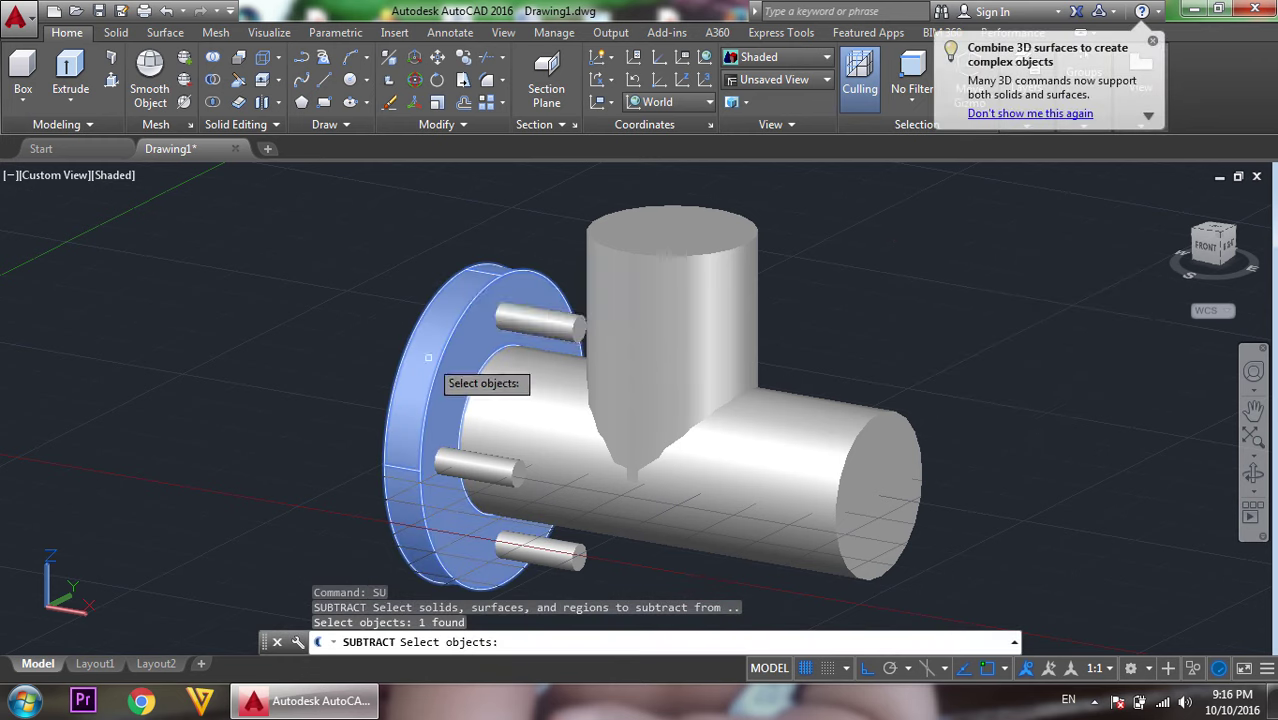
{"action": "key", "text": "Return"}
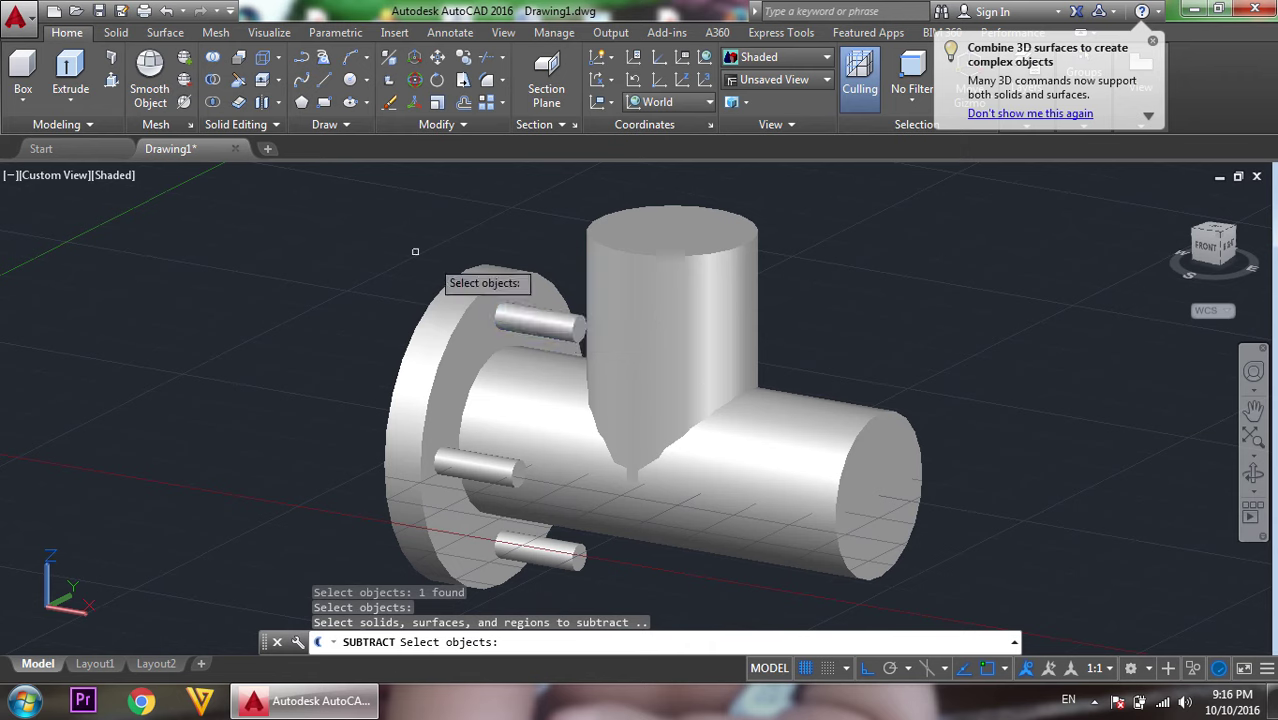
{"action": "left_click", "coordinate": [558, 320]}
{"action": "left_click", "coordinate": [476, 470]}
{"action": "left_click", "coordinate": [540, 553]}
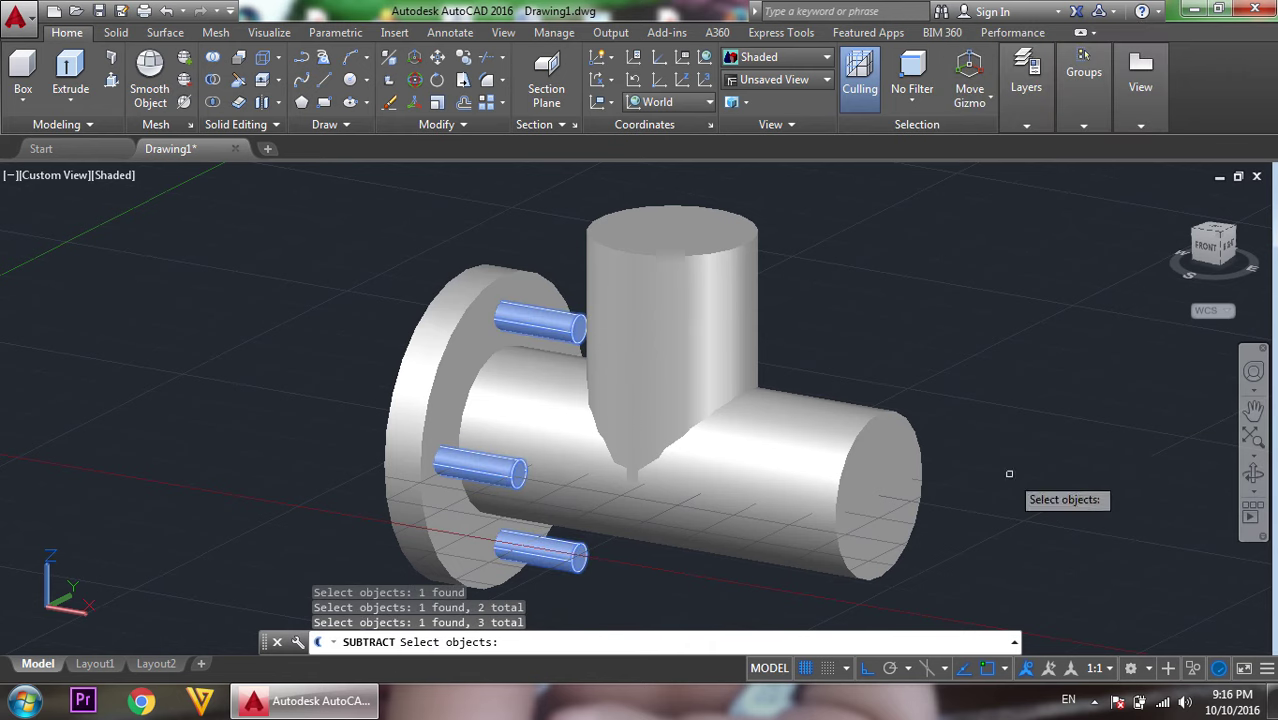
Orbit to add the hidden fourth pin, finish the subtraction, and return to SE Isometric.
{"action": "left_click", "coordinate": [1250, 480]}
{"action": "left_click_drag", "start_coordinate": [1150, 450], "coordinate": [888, 412]}
{"action": "right_click", "coordinate": [878, 318]}
{"action": "left_click", "coordinate": [928, 334]}
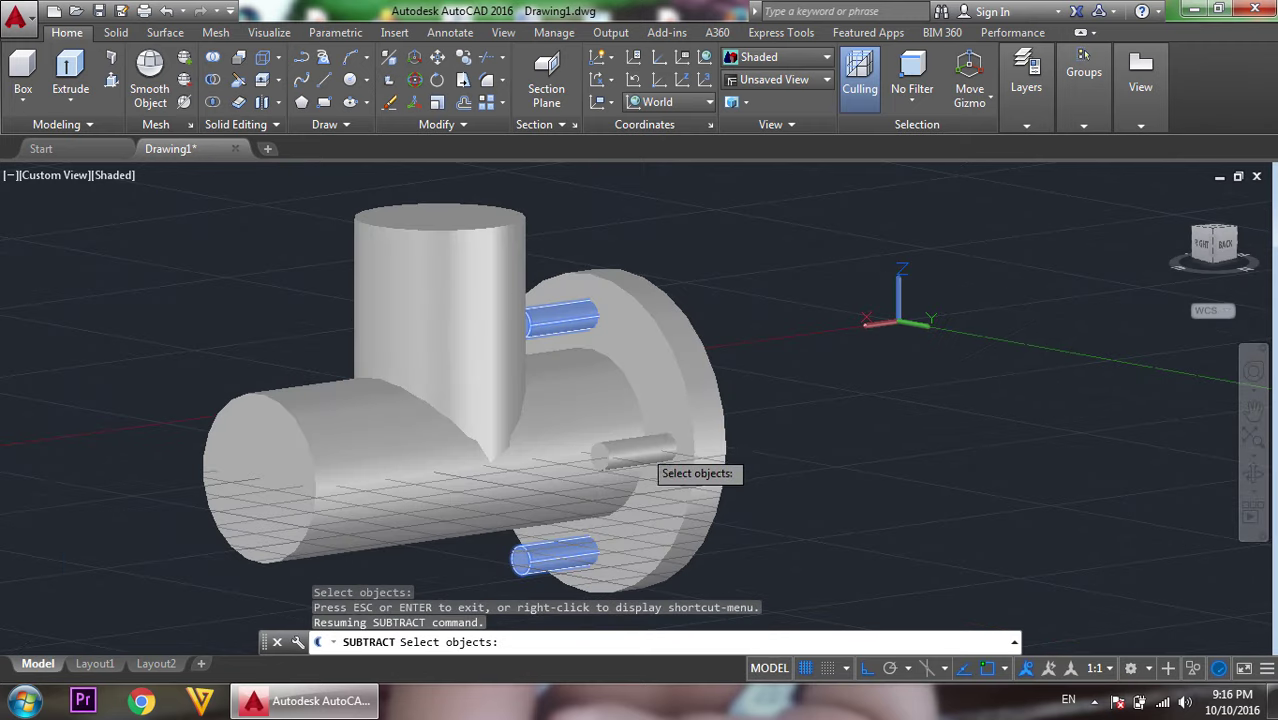
{"action": "left_click", "coordinate": [625, 452]}
{"action": "key", "text": "Return"}
{"action": "mouse_move", "coordinate": [1213, 243]}
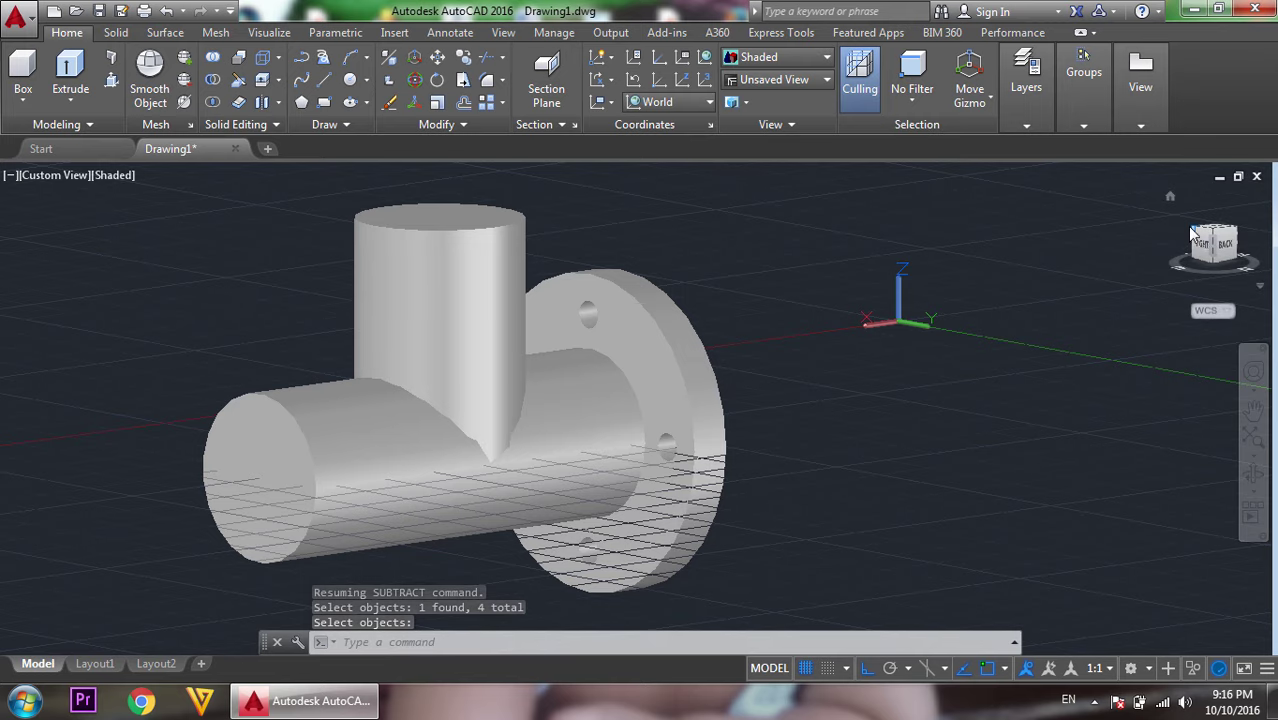
{"action": "left_click", "coordinate": [1192, 232]}
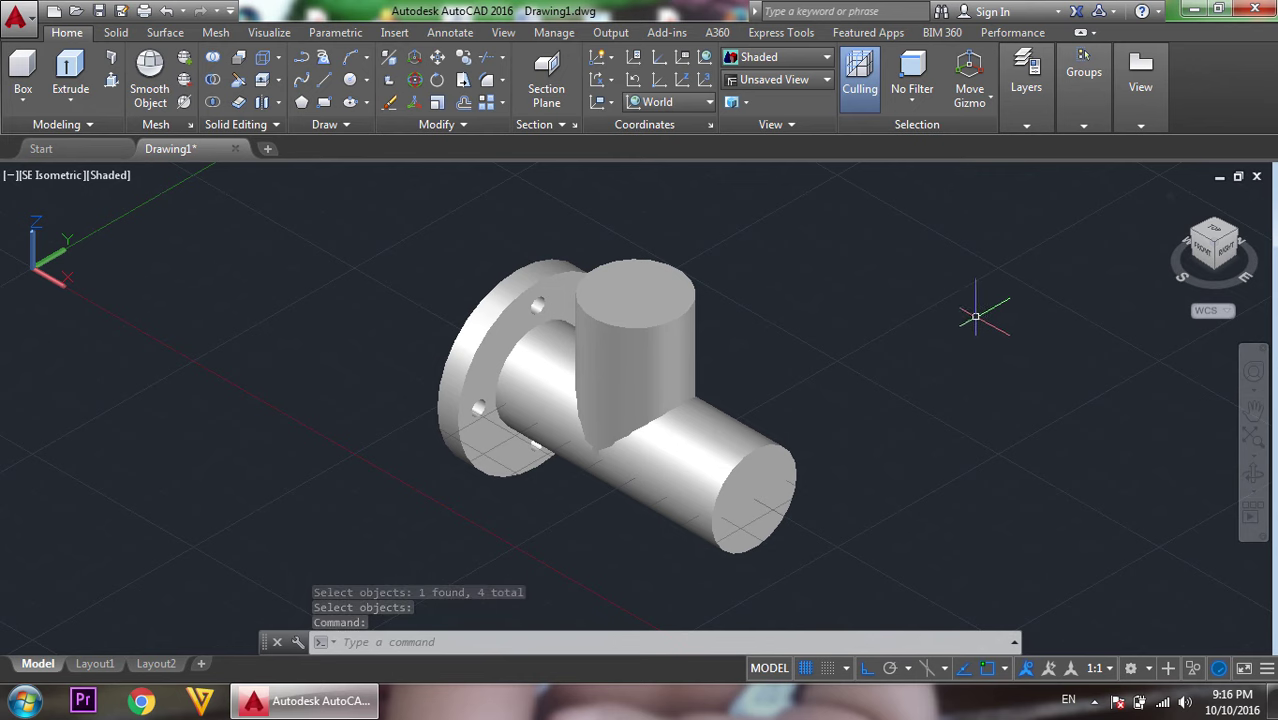
Orbit the tee to inspect the new bolt holes and face it front-on.
{"action": "left_click", "coordinate": [1254, 480]}
{"action": "mouse_move", "coordinate": [984, 412]}
{"action": "left_mouse_down"}
{"action": "mouse_move", "coordinate": [1101, 412]}
{"action": "mouse_move", "coordinate": [1013, 343]}
{"action": "left_mouse_up"}
{"action": "key", "text": "Escape"}
{"action": "left_click", "coordinate": [1254, 480]}
{"action": "mouse_move", "coordinate": [918, 434]}
{"action": "left_mouse_down"}
{"action": "mouse_move", "coordinate": [1104, 421]}
{"action": "mouse_move", "coordinate": [1064, 349]}
{"action": "mouse_move", "coordinate": [950, 348]}
{"action": "mouse_move", "coordinate": [1058, 348]}
{"action": "mouse_move", "coordinate": [890, 359]}
{"action": "mouse_move", "coordinate": [964, 362]}
{"action": "mouse_move", "coordinate": [1104, 414]}
{"action": "mouse_move", "coordinate": [1123, 437]}
{"action": "left_mouse_up"}
{"action": "right_click", "coordinate": [988, 302]}
{"action": "left_click", "coordinate": [1033, 318]}
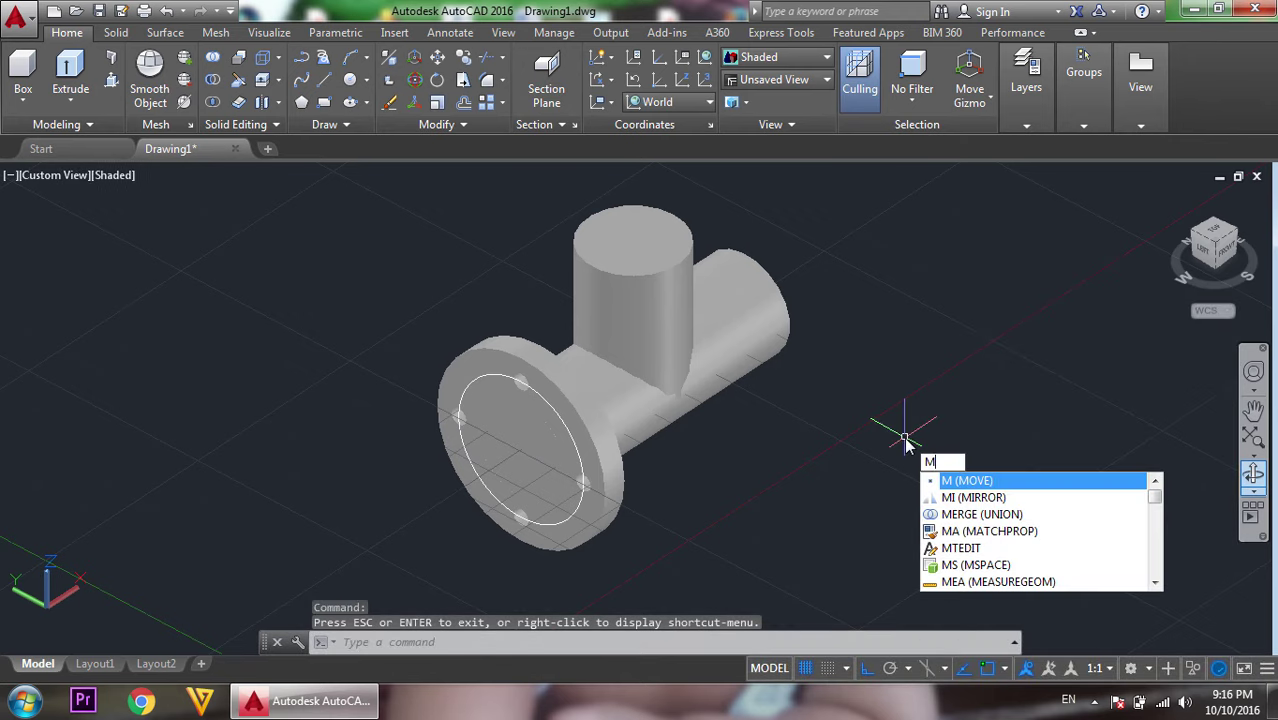
Move the front flange 2 units from its centre along the horizontal pipe axis.
{"action": "key", "text": "Return"}
{"action": "left_click", "coordinate": [606, 477]}
{"action": "key", "text": "Return"}
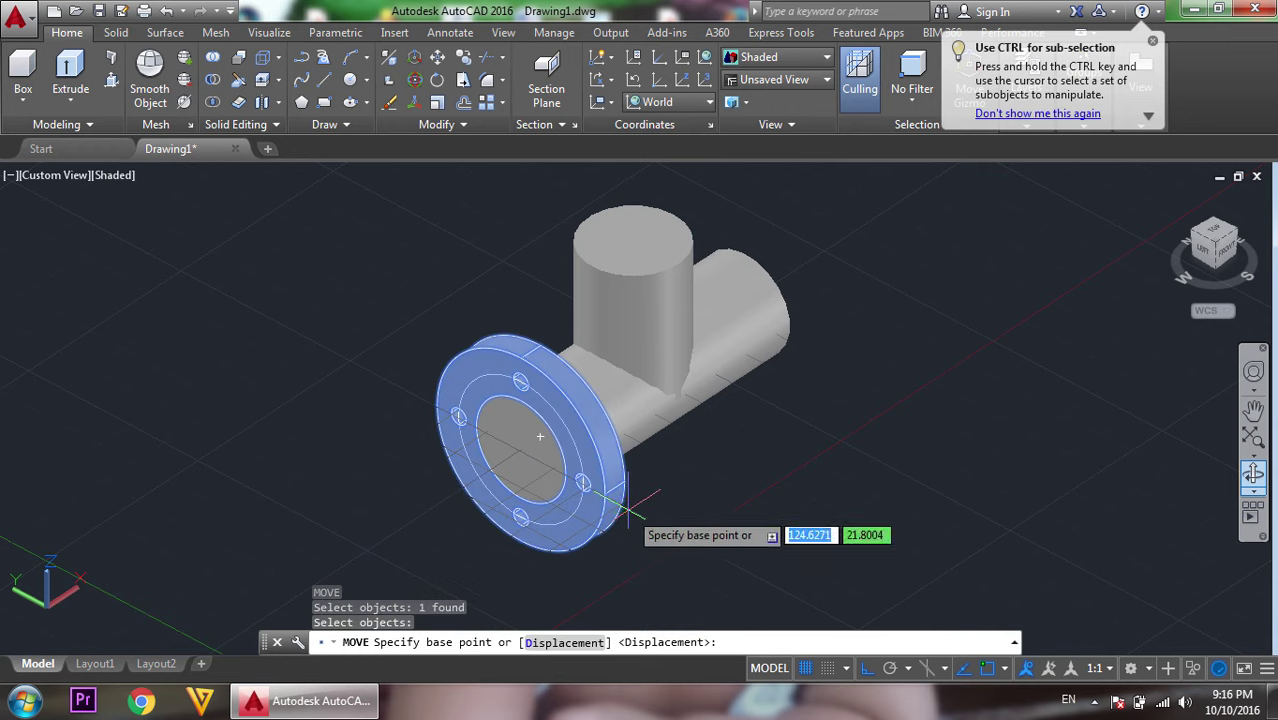
{"action": "left_click", "coordinate": [539, 436]}
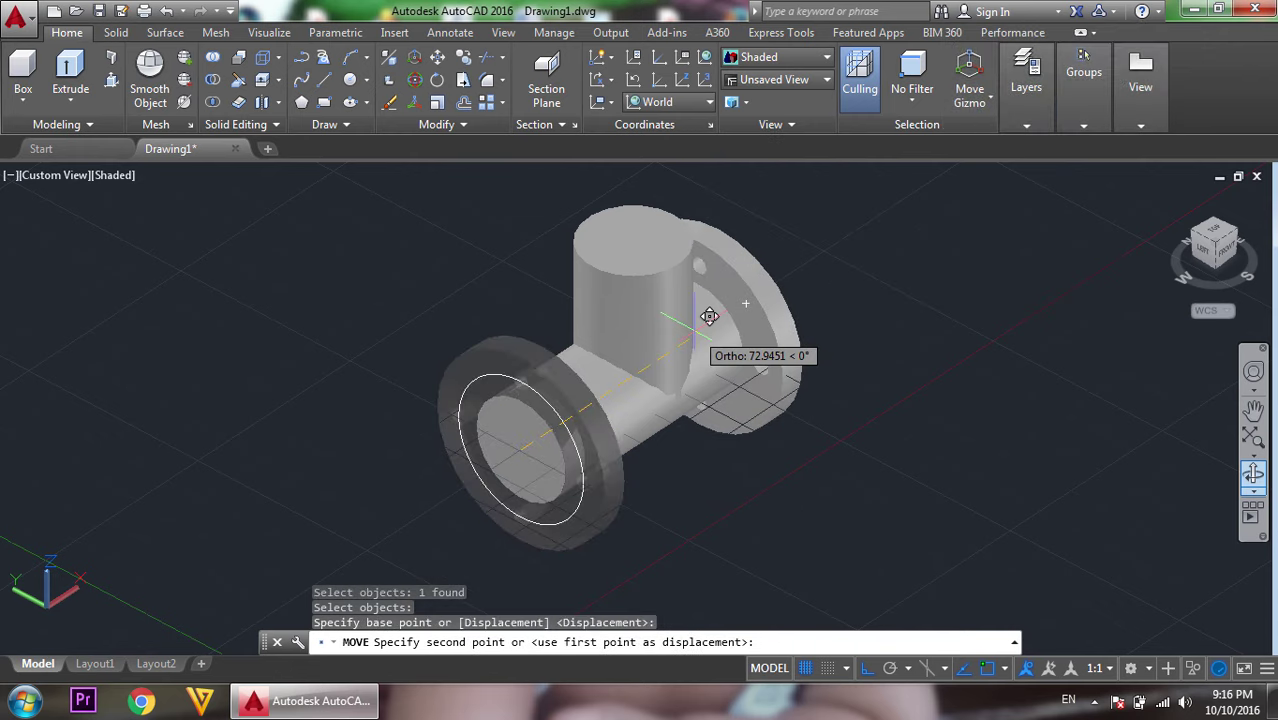
{"action": "type", "text": "2"}
{"action": "key", "text": "Return"}
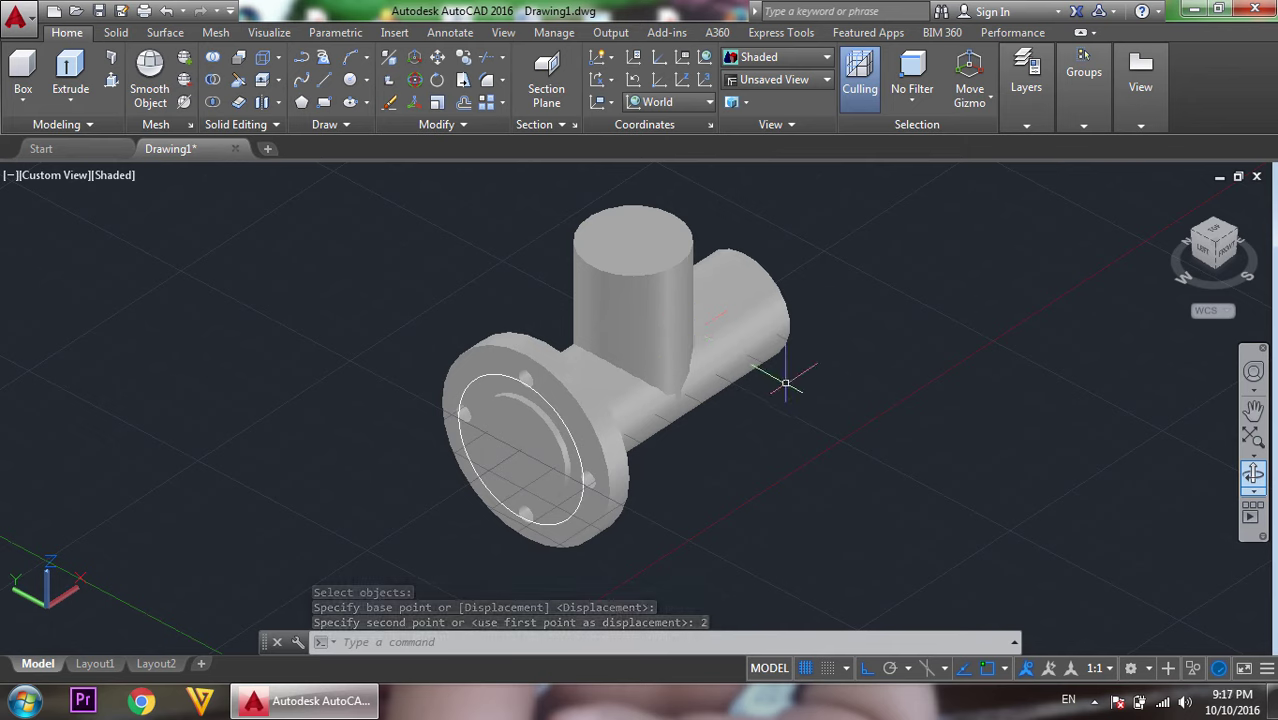
Mirror the front flange about a line from the cylinder-top centre along the branch axis, keeping the original.
{"action": "type", "text": "MI"}
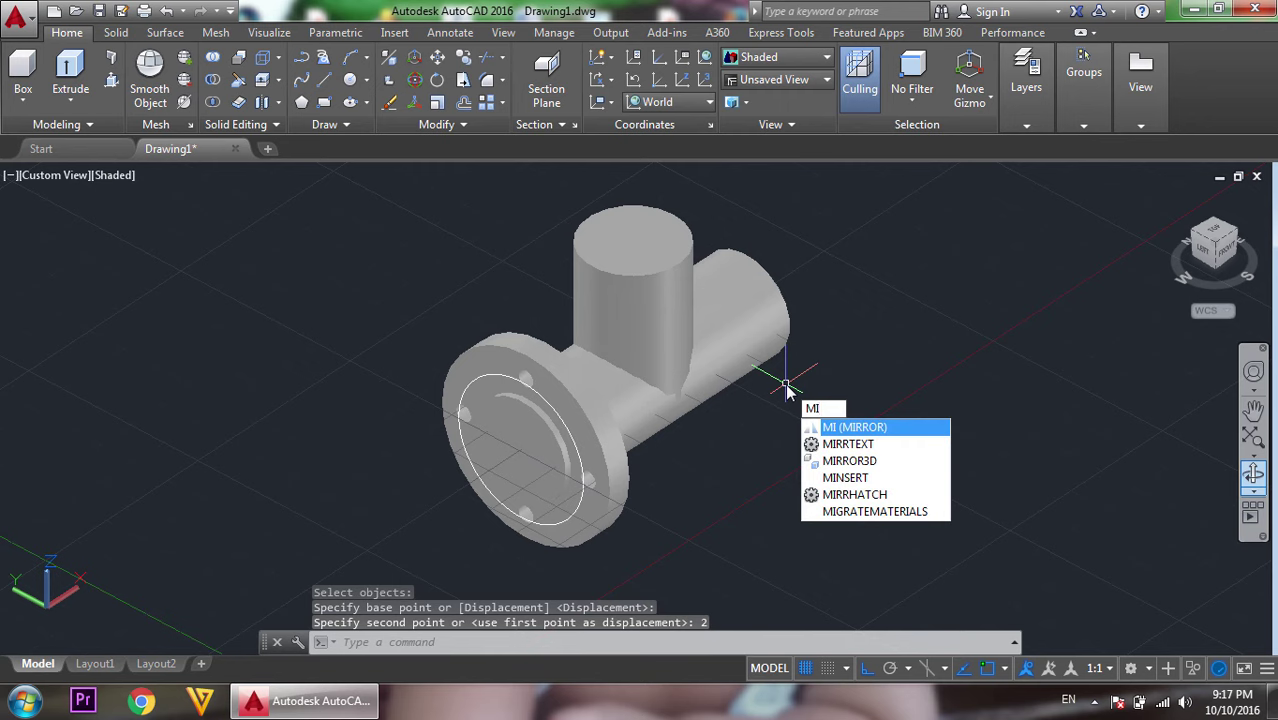
{"action": "key", "text": "Return"}
{"action": "left_click", "coordinate": [545, 490]}
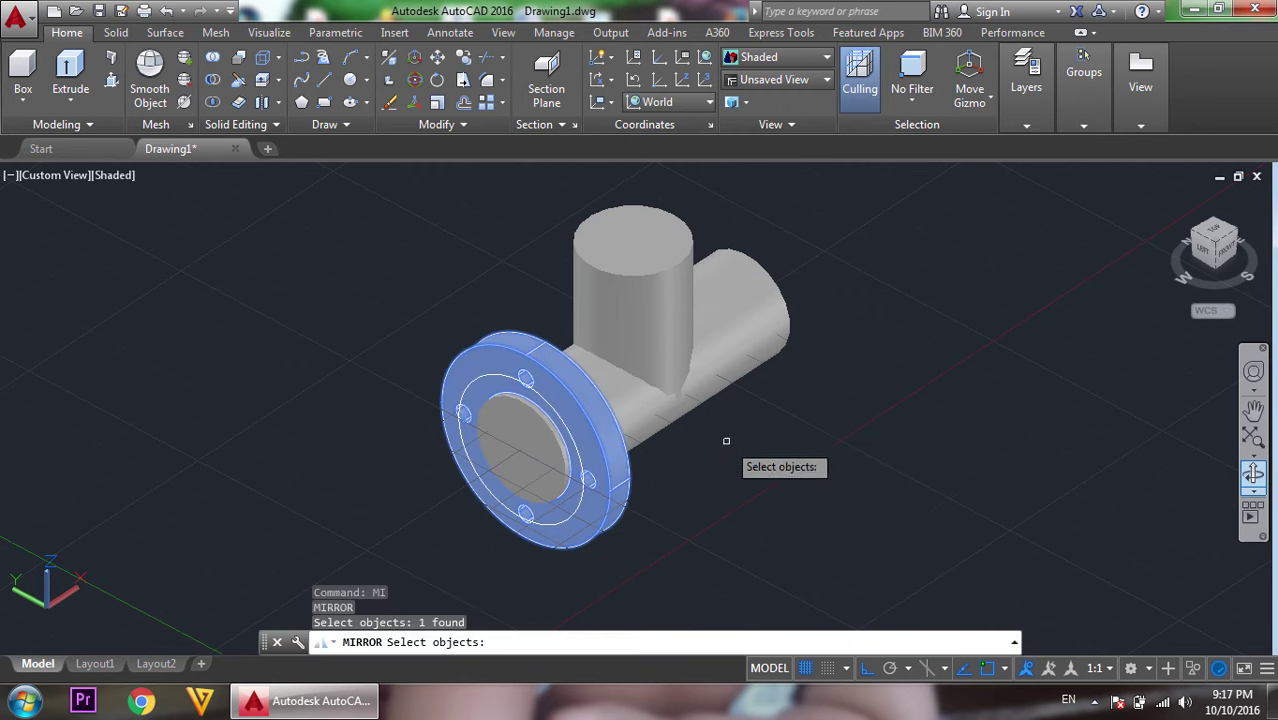
{"action": "key", "text": "Return"}
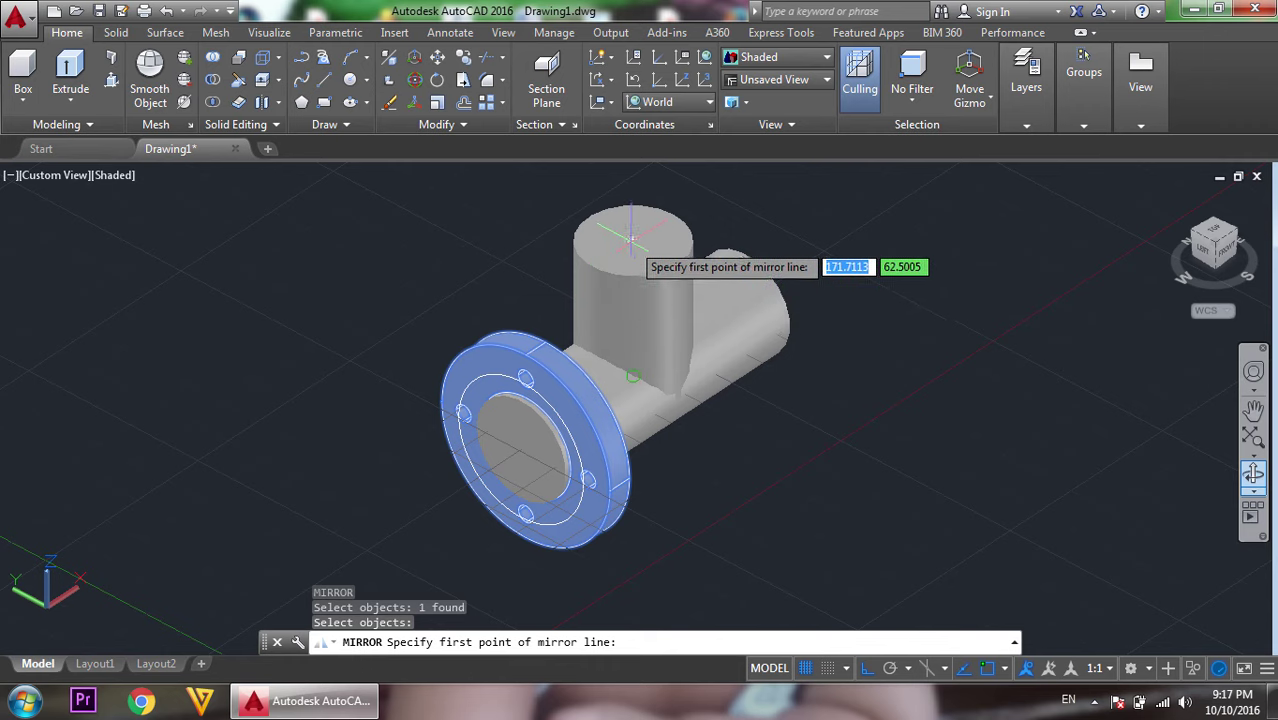
{"action": "left_click", "coordinate": [632, 238]}
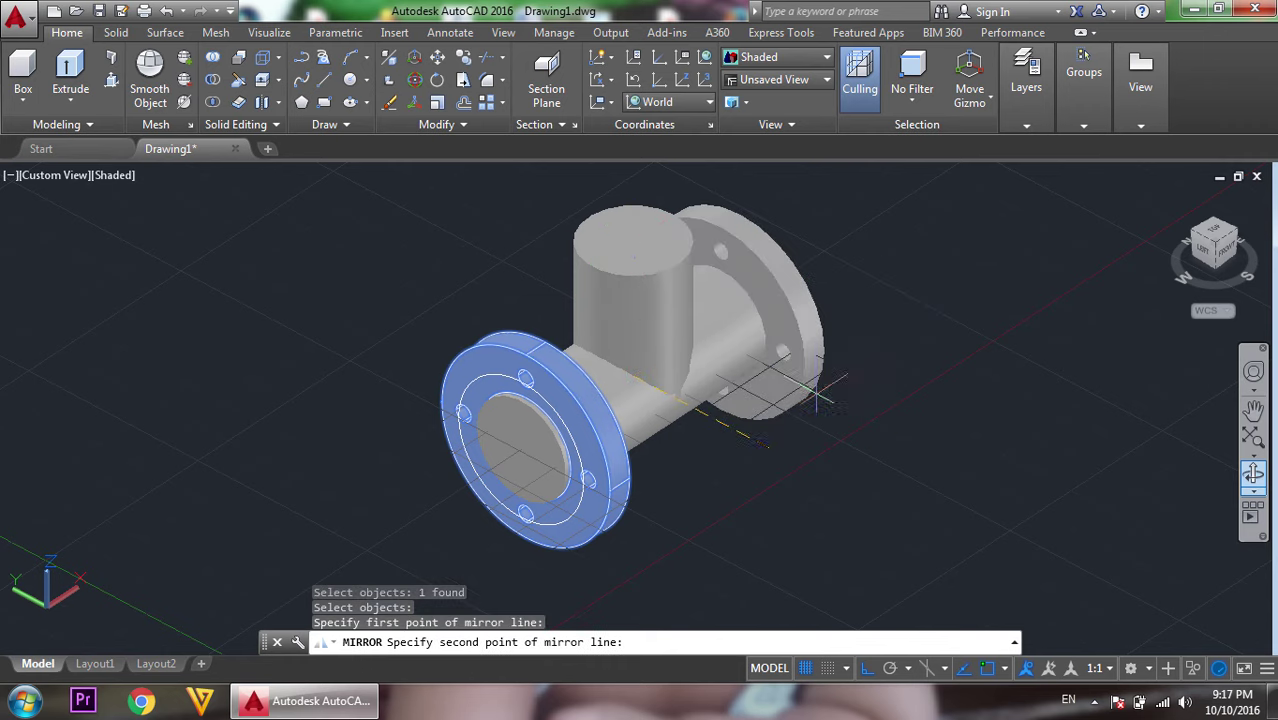
{"action": "left_click", "coordinate": [903, 495]}
{"action": "key", "text": "Escape"}
{"action": "key", "text": "Return"}
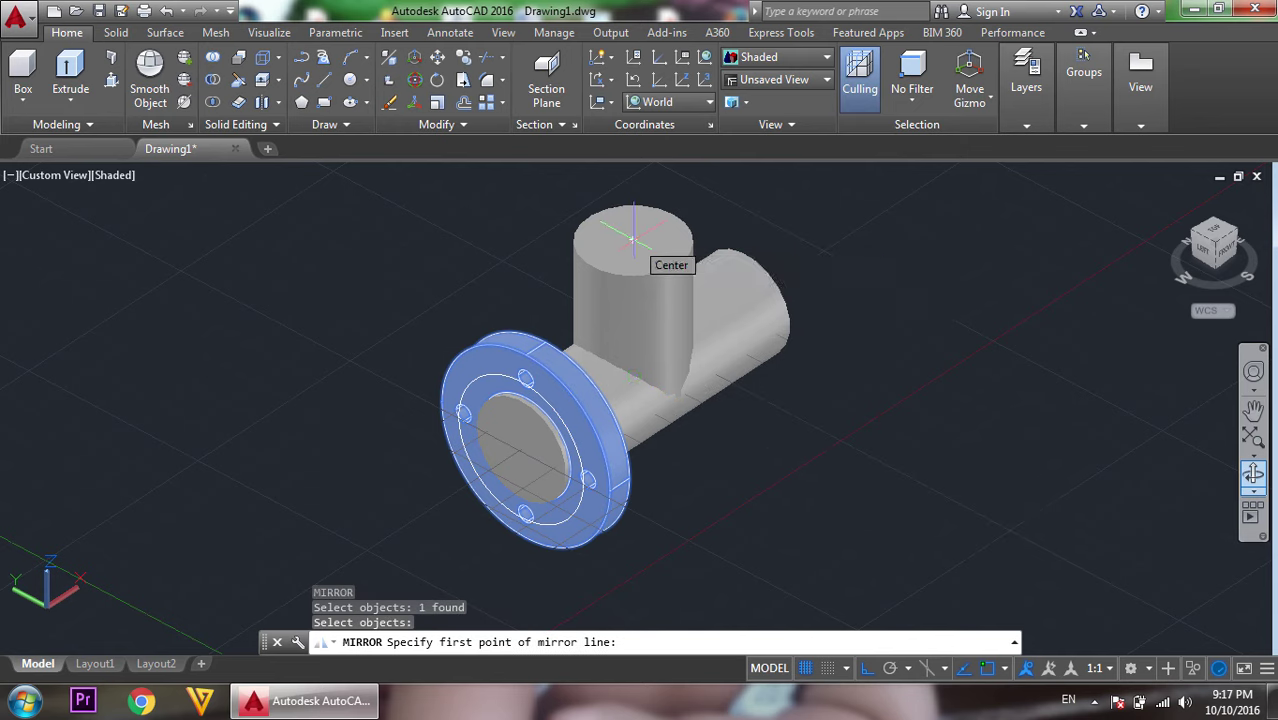
{"action": "left_click", "coordinate": [632, 238]}
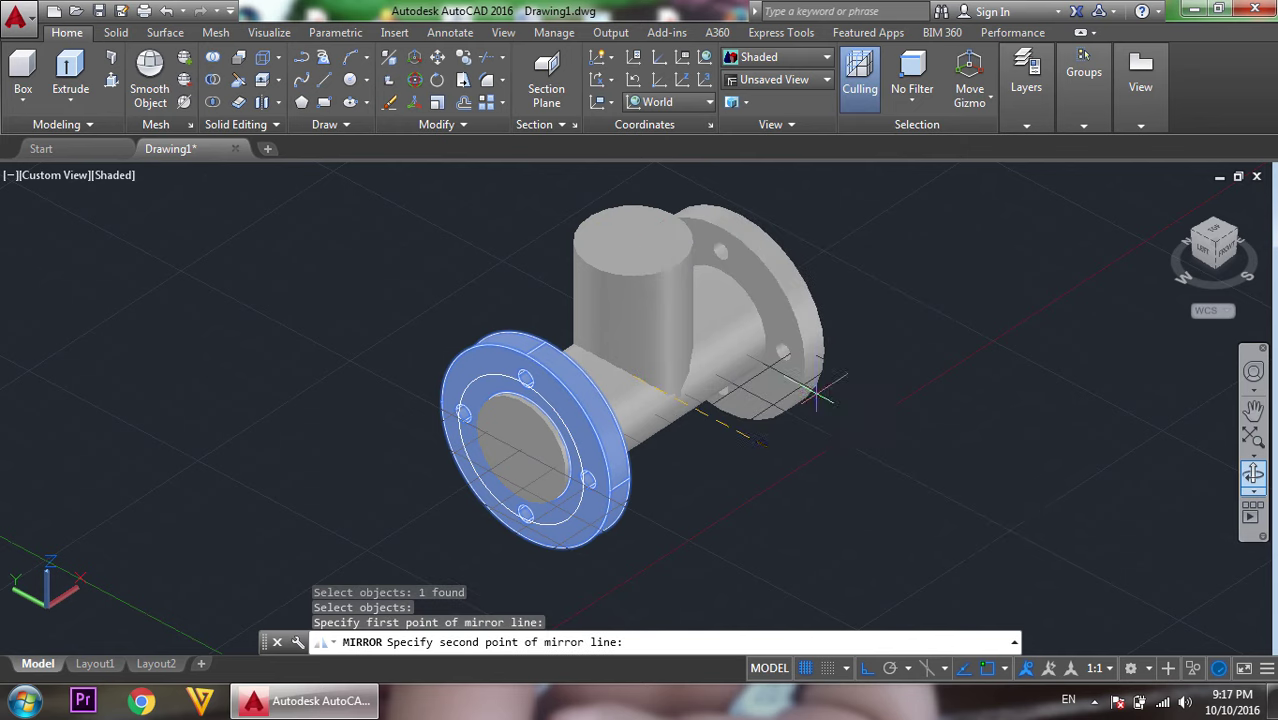
{"action": "left_click", "coordinate": [898, 494]}
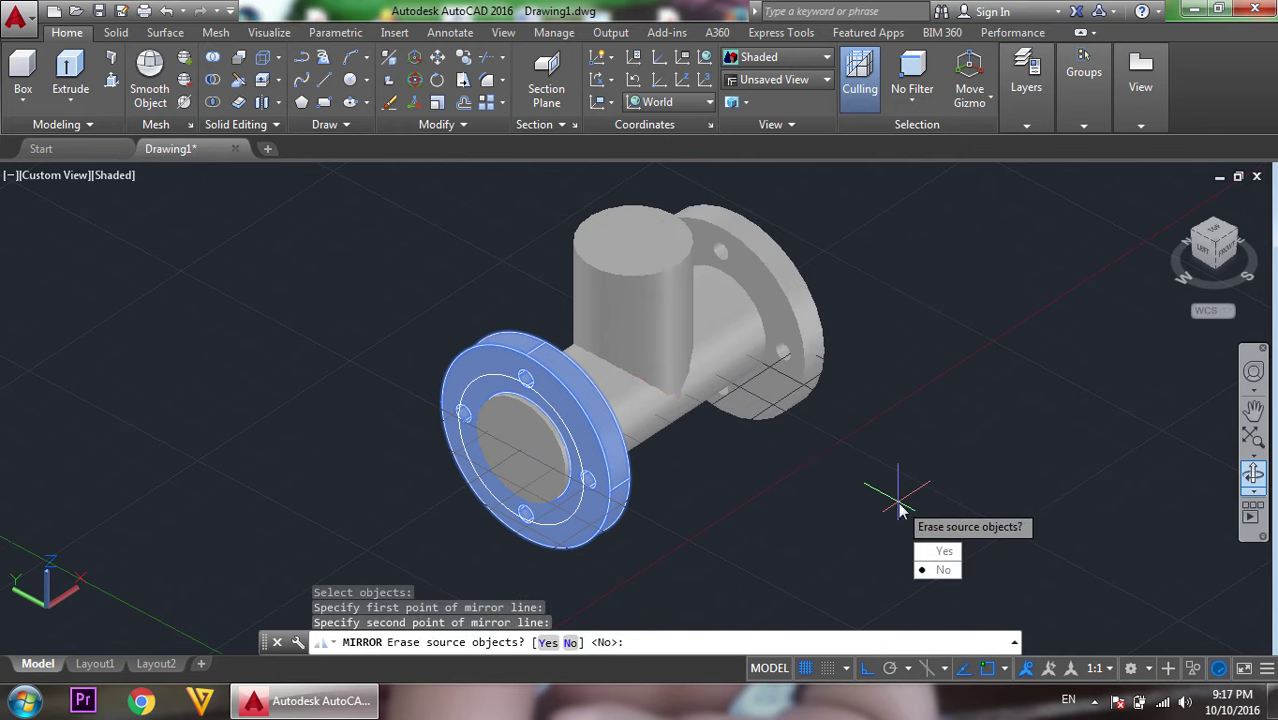
{"action": "left_click", "coordinate": [938, 570]}
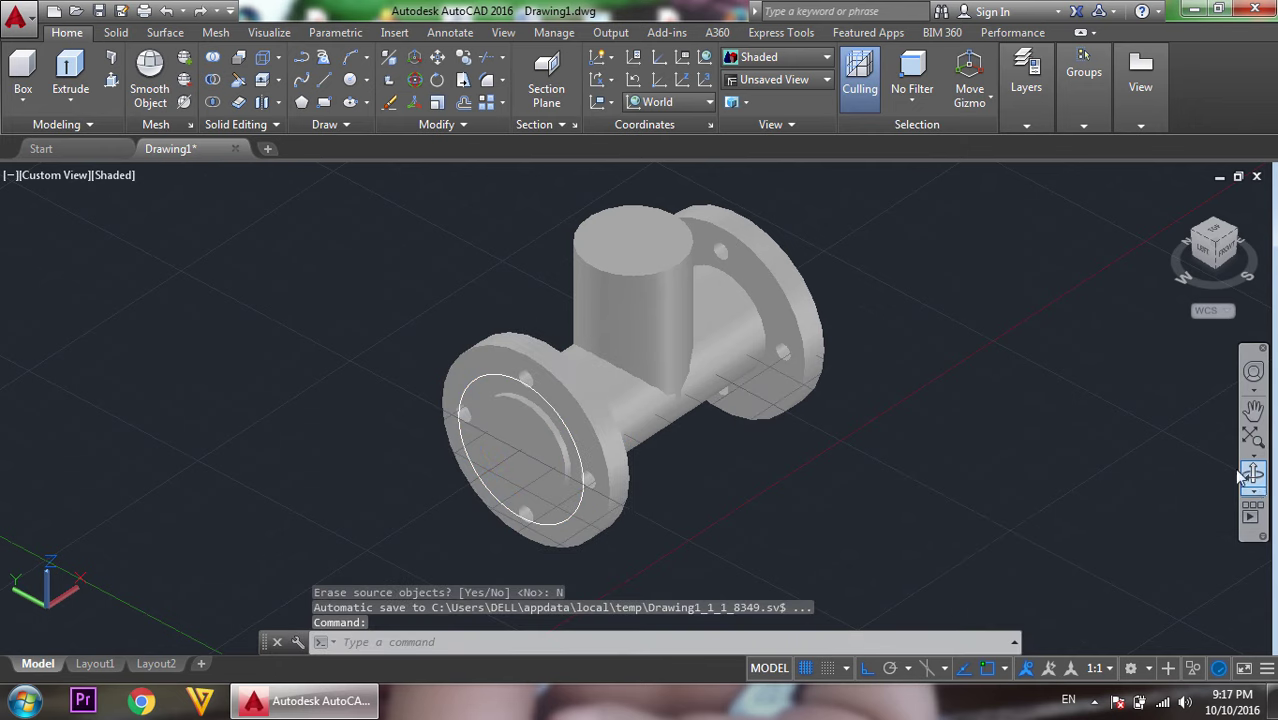
{"action": "left_click", "coordinate": [1248, 477]}
Copy the front flange from its centre to a spot off to the left of the tee.
{"action": "mouse_move", "coordinate": [882, 322]}
{"action": "left_mouse_down"}
{"action": "mouse_move", "coordinate": [1070, 401]}
{"action": "mouse_move", "coordinate": [1068, 384]}
{"action": "left_mouse_up"}
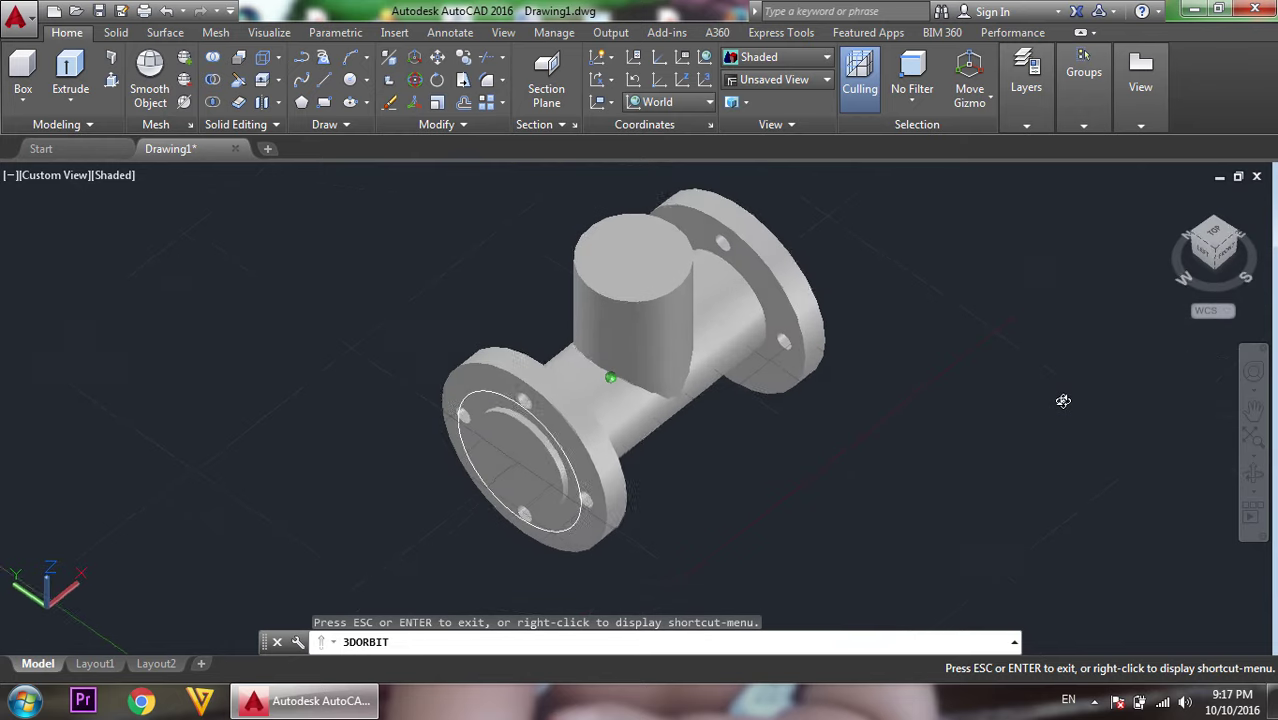
{"action": "right_click", "coordinate": [959, 277]}
{"action": "left_click", "coordinate": [990, 280]}
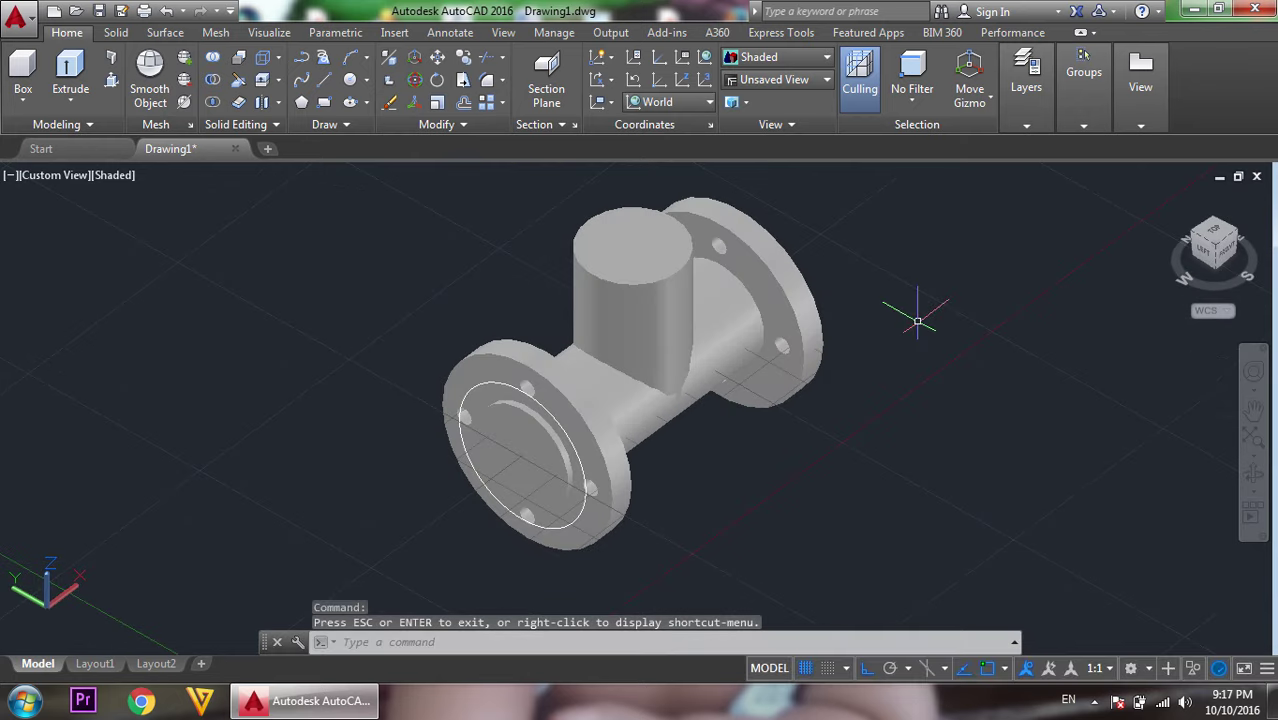
{"action": "type", "text": "CO"}
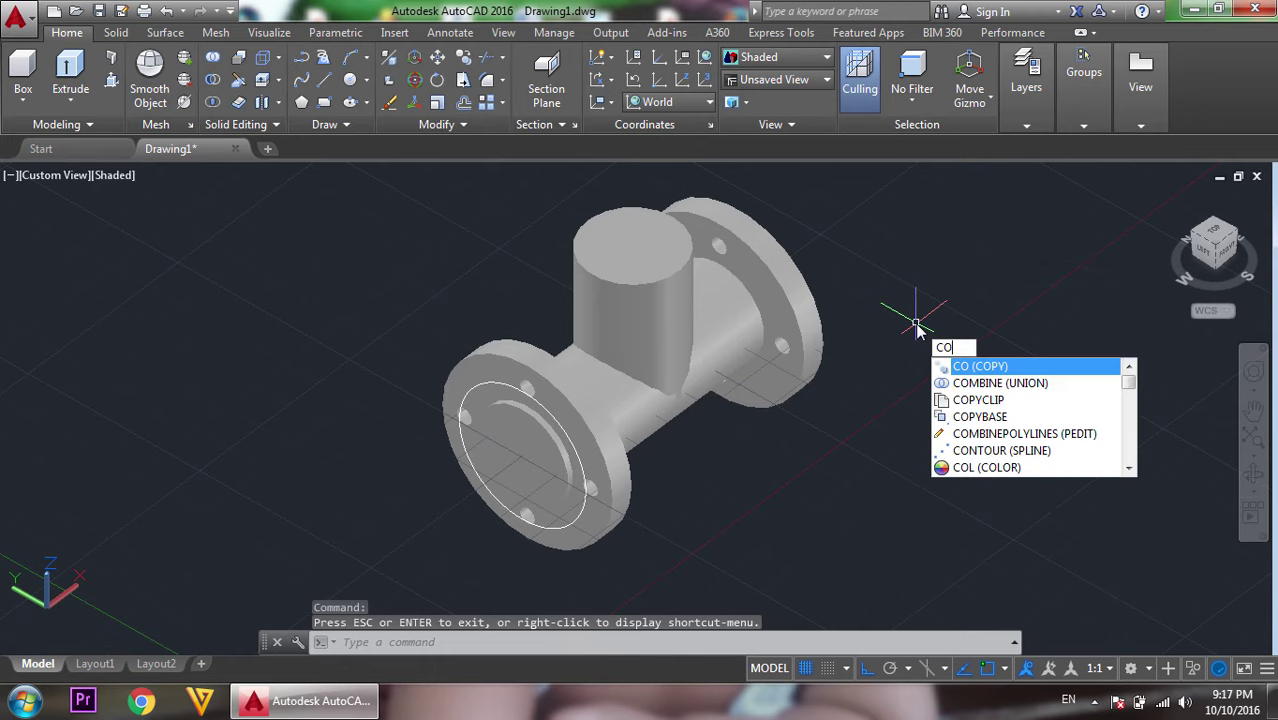
{"action": "left_click", "coordinate": [1007, 368]}
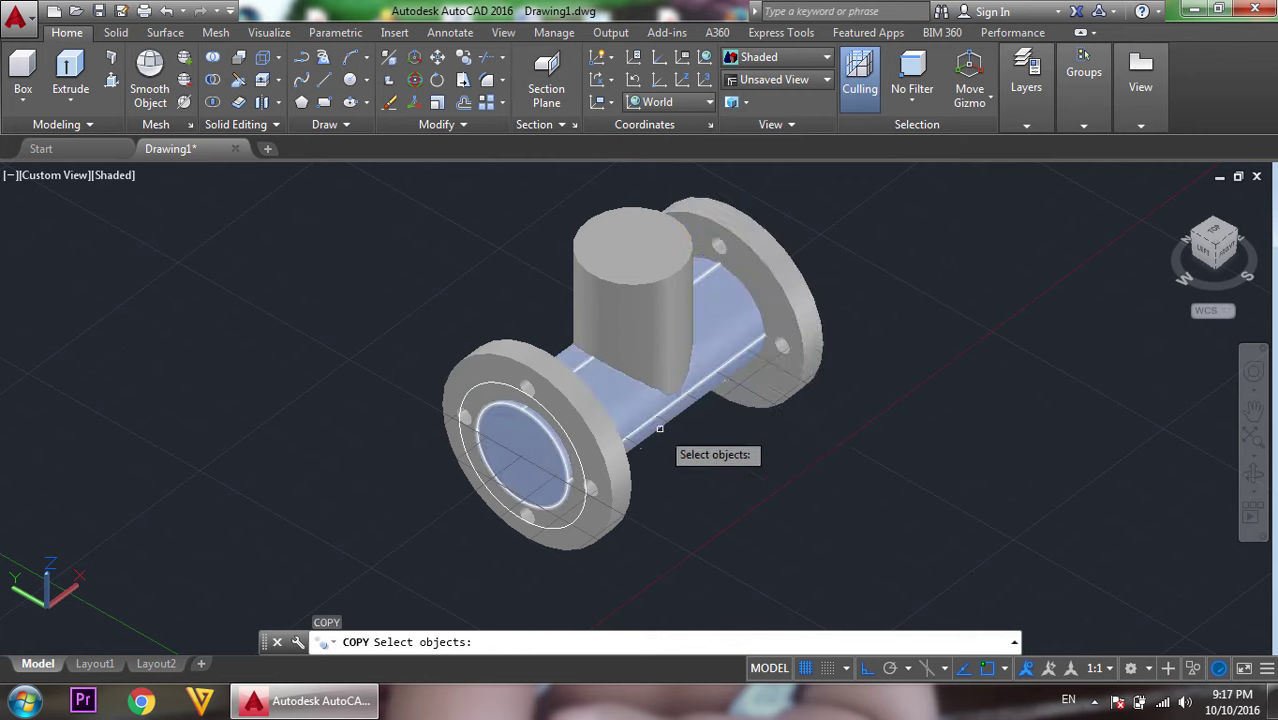
{"action": "left_click", "coordinate": [597, 458]}
{"action": "key", "text": "Return"}
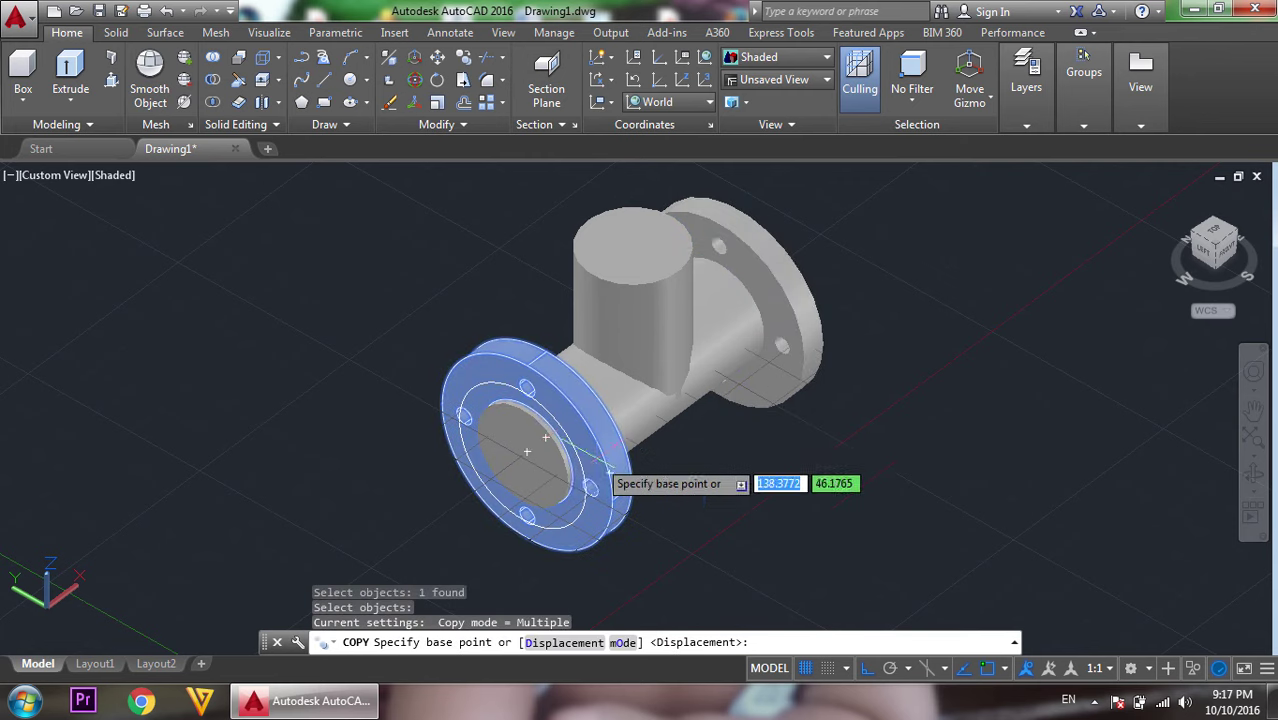
{"action": "left_click", "coordinate": [545, 437]}
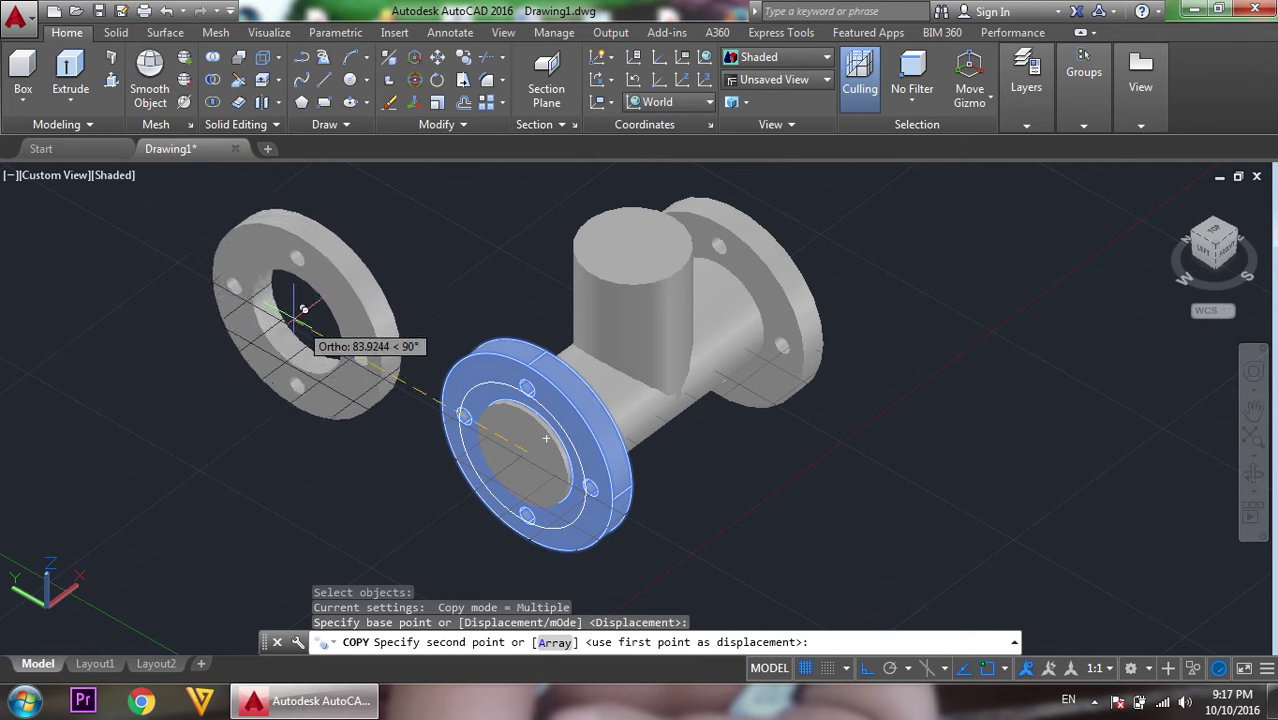
{"action": "left_click", "coordinate": [304, 300]}
{"action": "key", "text": "Return"}
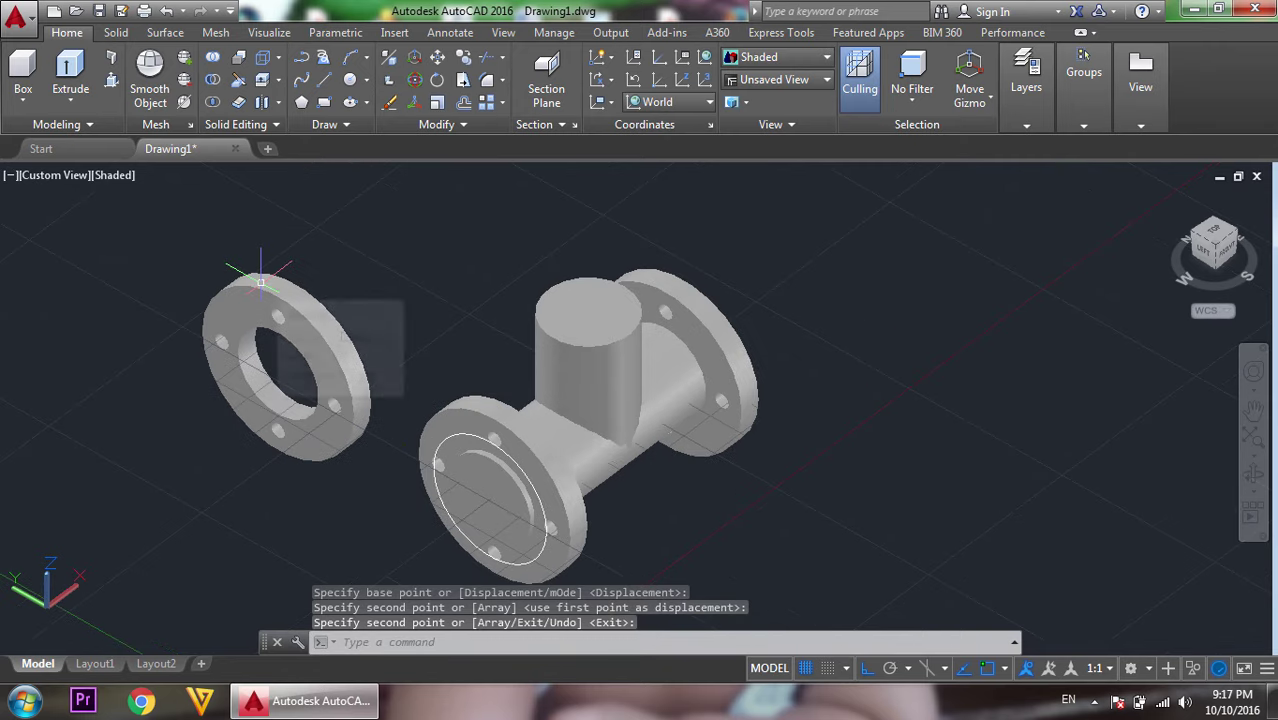
Rotate the loose flange copy 90° in 3D about a two-point horizontal axis.
{"action": "type", "text": "Ro"}
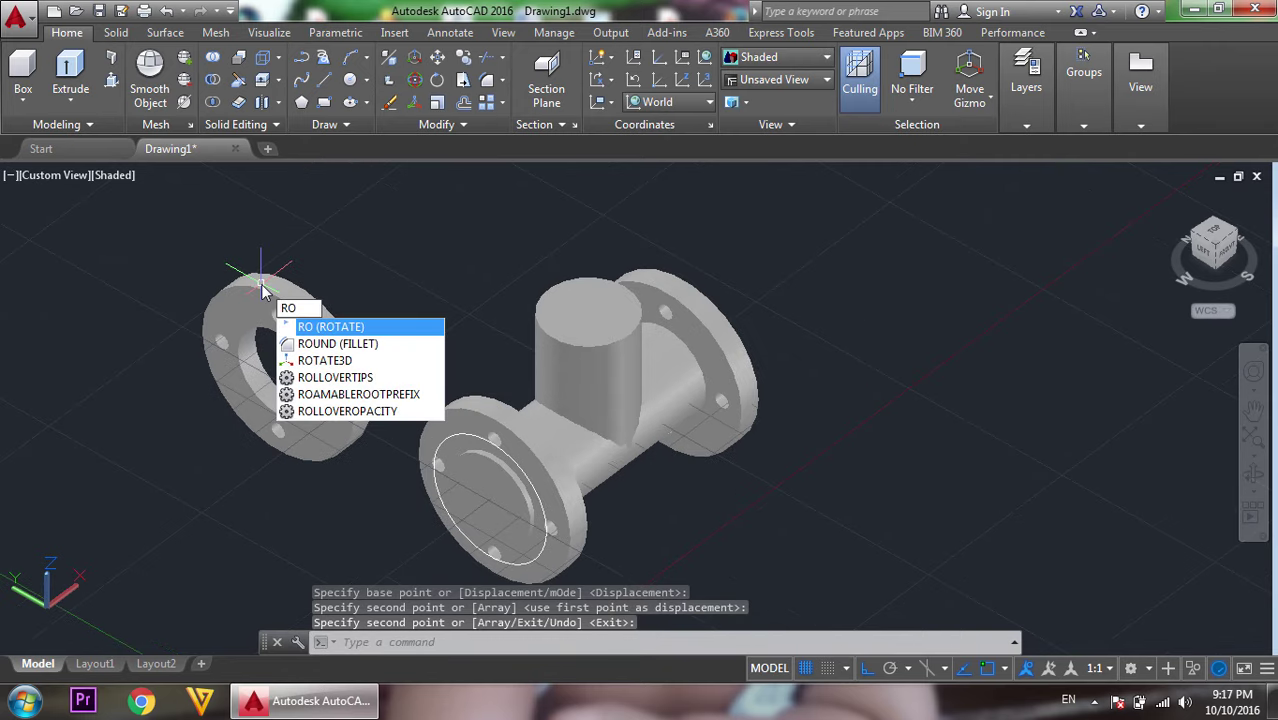
{"action": "key", "text": "BackSpace"}
{"action": "type", "text": "o"}
{"action": "type", "text": "a"}
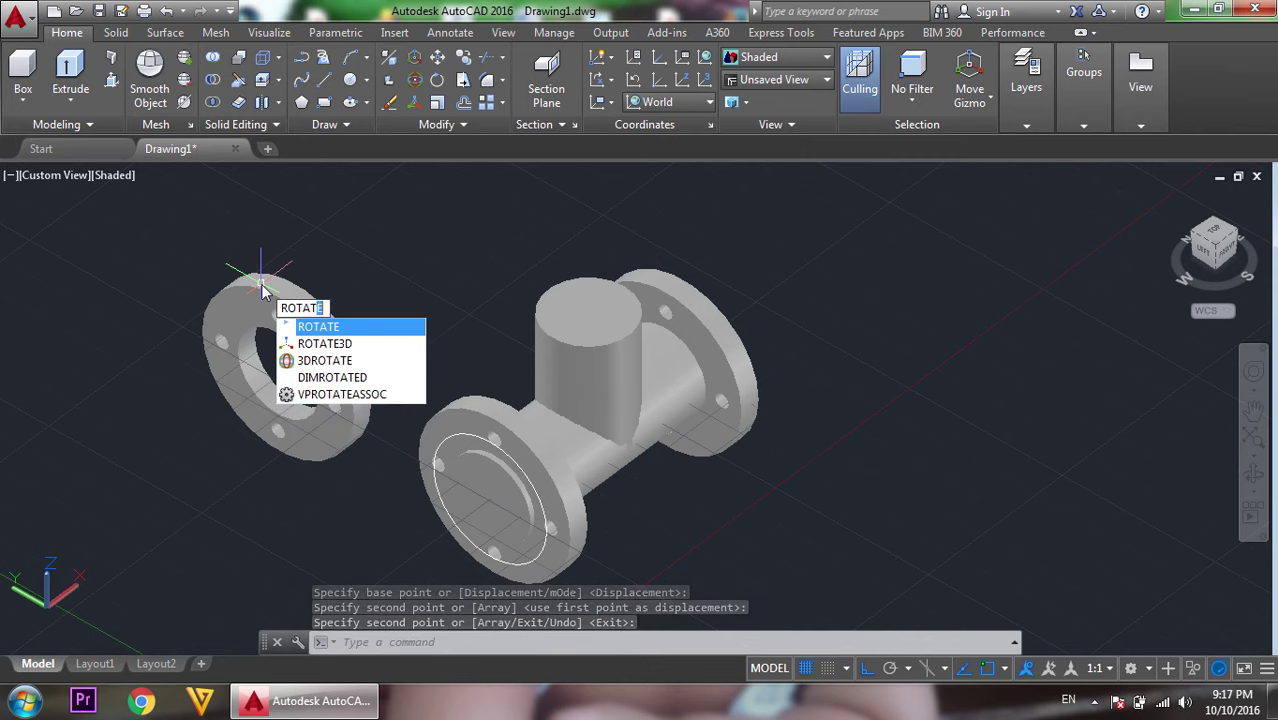
{"action": "type", "text": "d"}
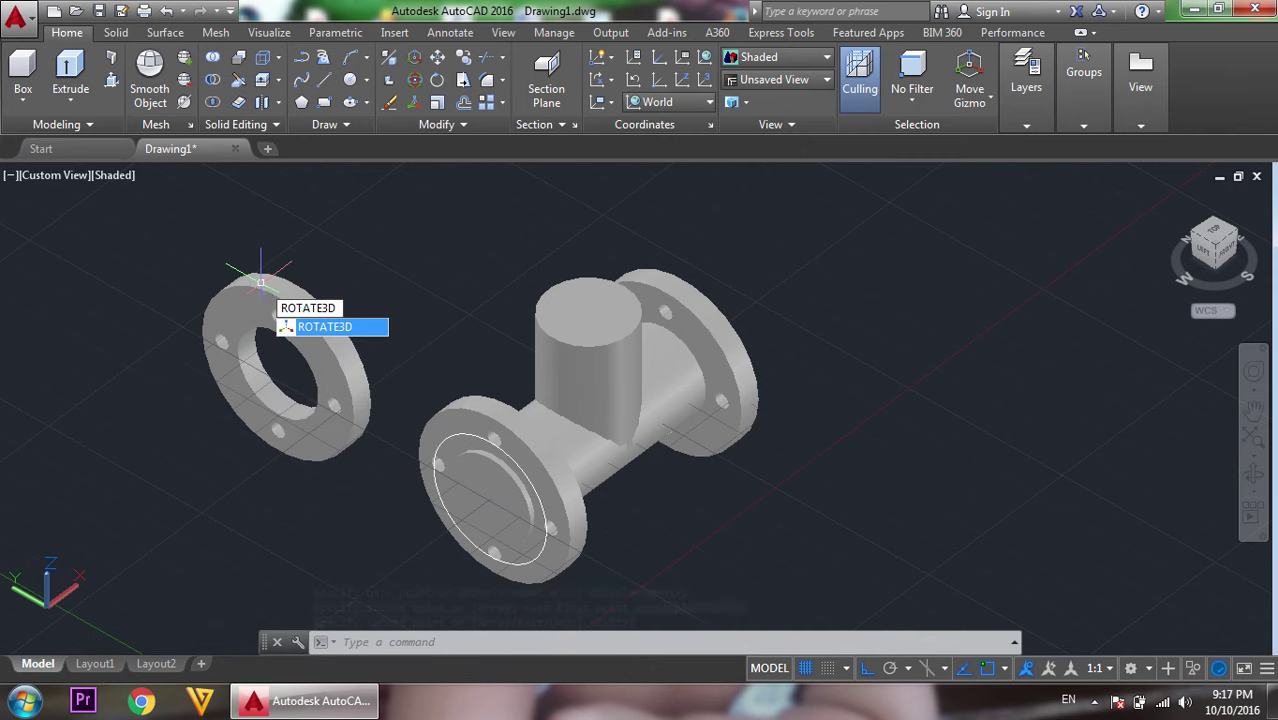
{"action": "key", "text": "Return"}
{"action": "left_click", "coordinate": [312, 338]}
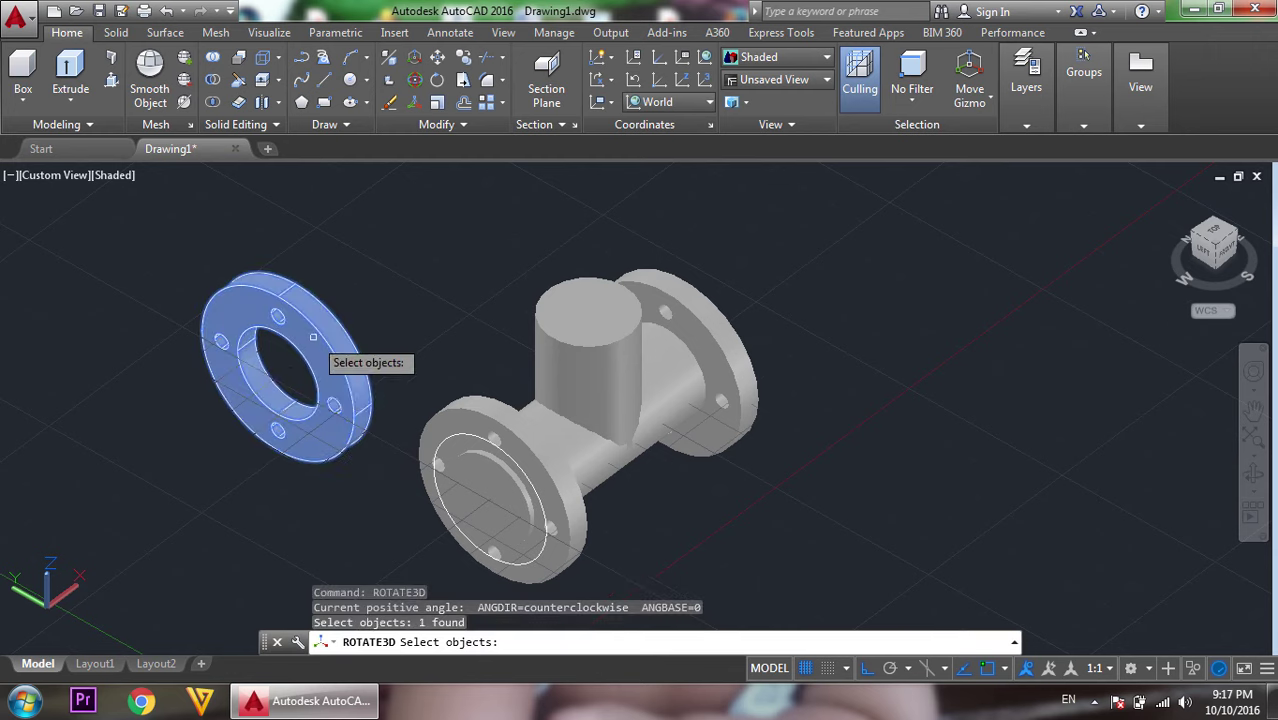
{"action": "key", "text": "Return"}
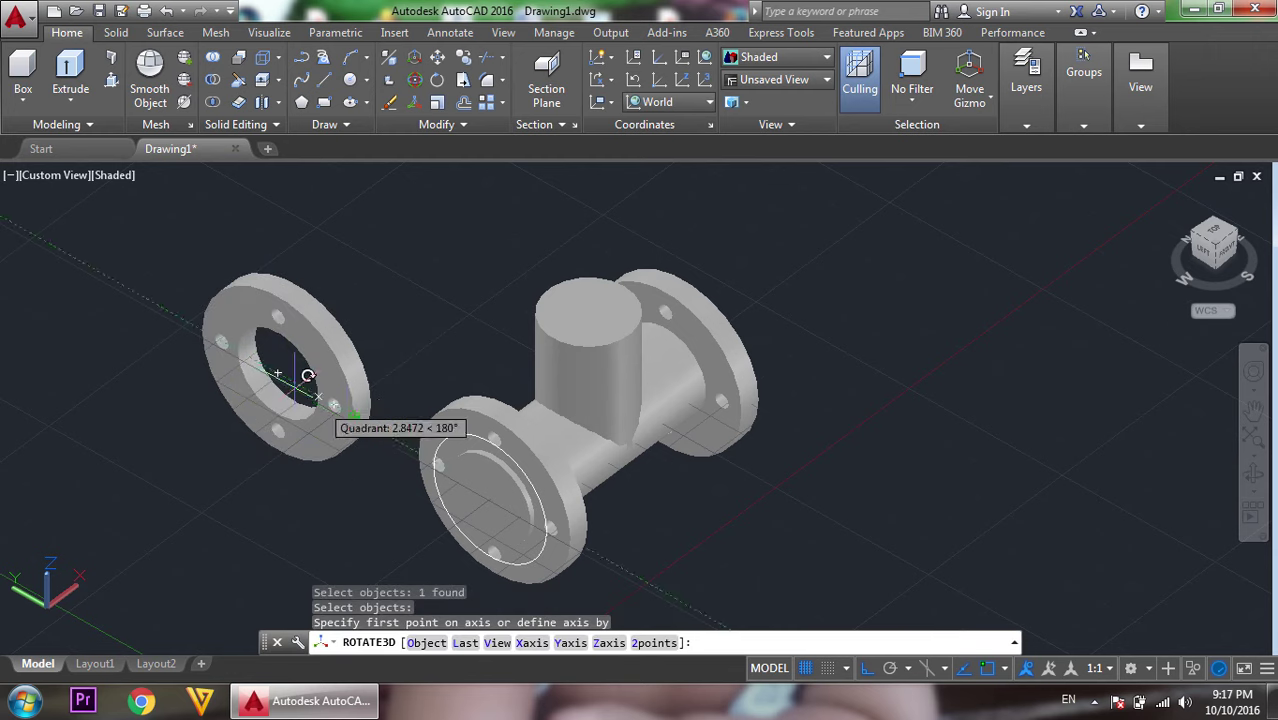
{"action": "left_click", "coordinate": [289, 361]}
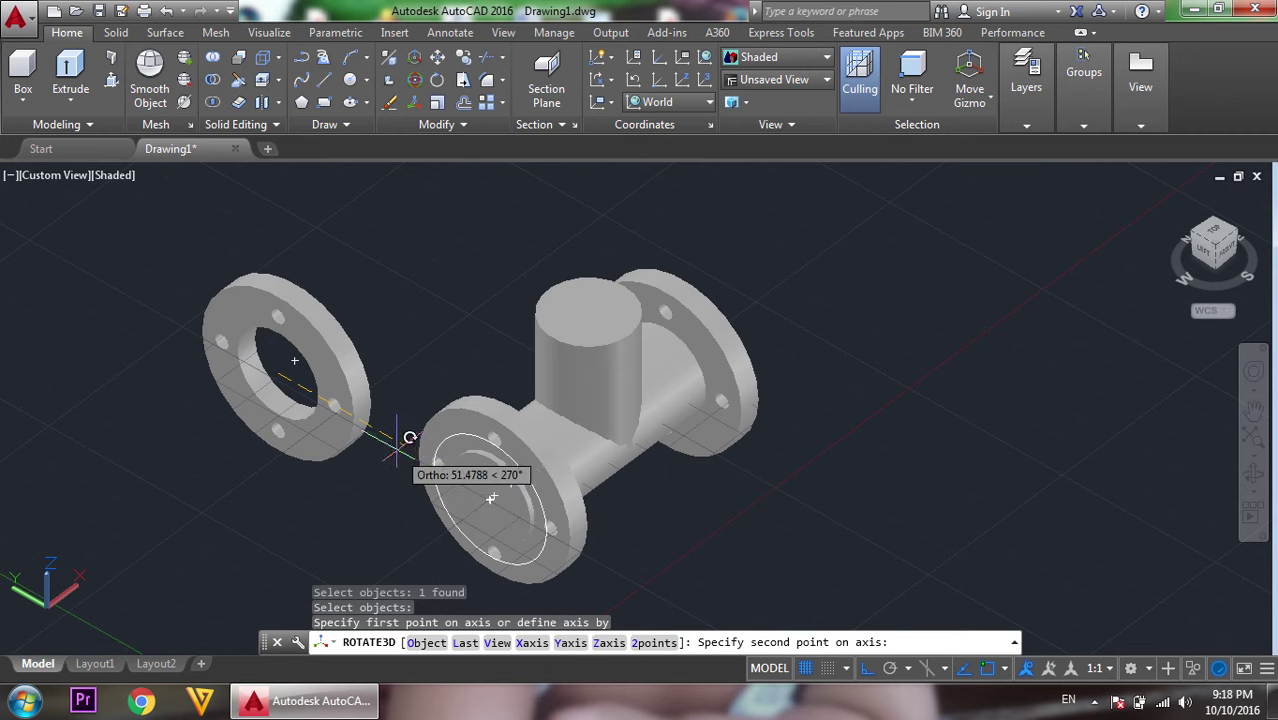
{"action": "left_click", "coordinate": [594, 566]}
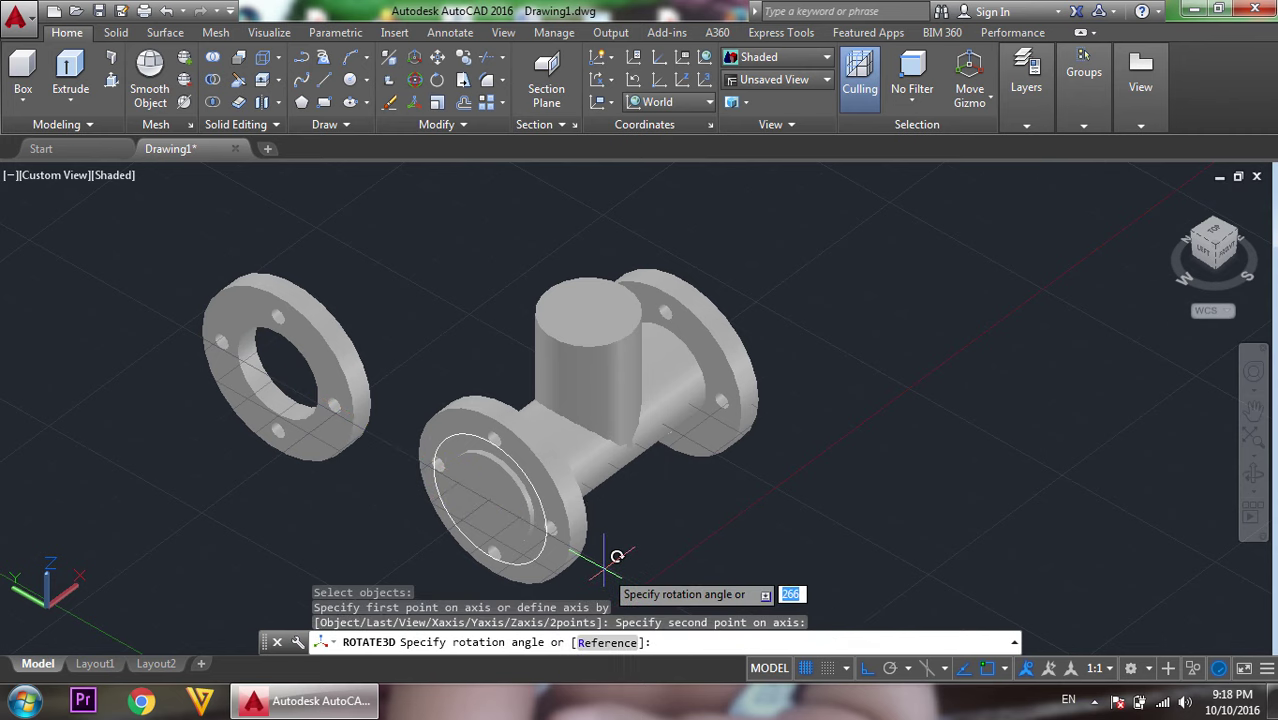
{"action": "type", "text": "90"}
{"action": "key", "text": "Return"}
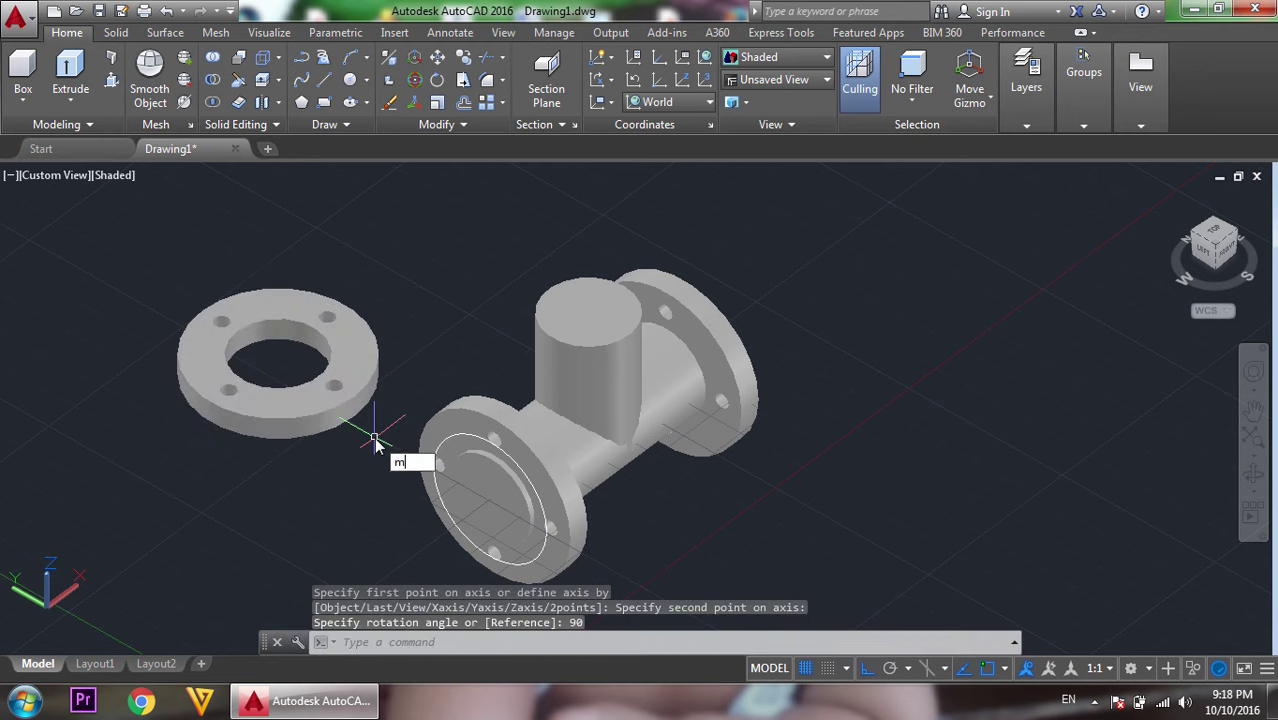
Move the flat flange from its centre onto the top of the vertical cylinder.
{"action": "key", "text": "Return"}
{"action": "left_click", "coordinate": [334, 405]}
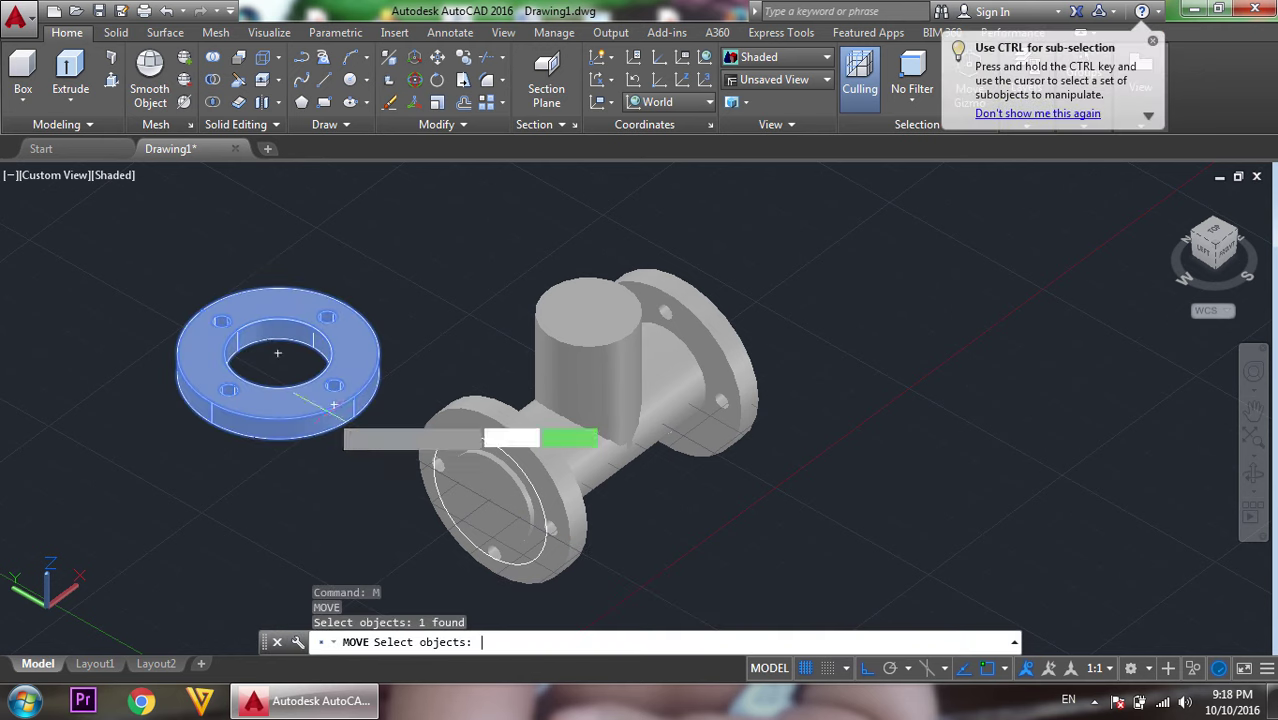
{"action": "key", "text": "Return"}
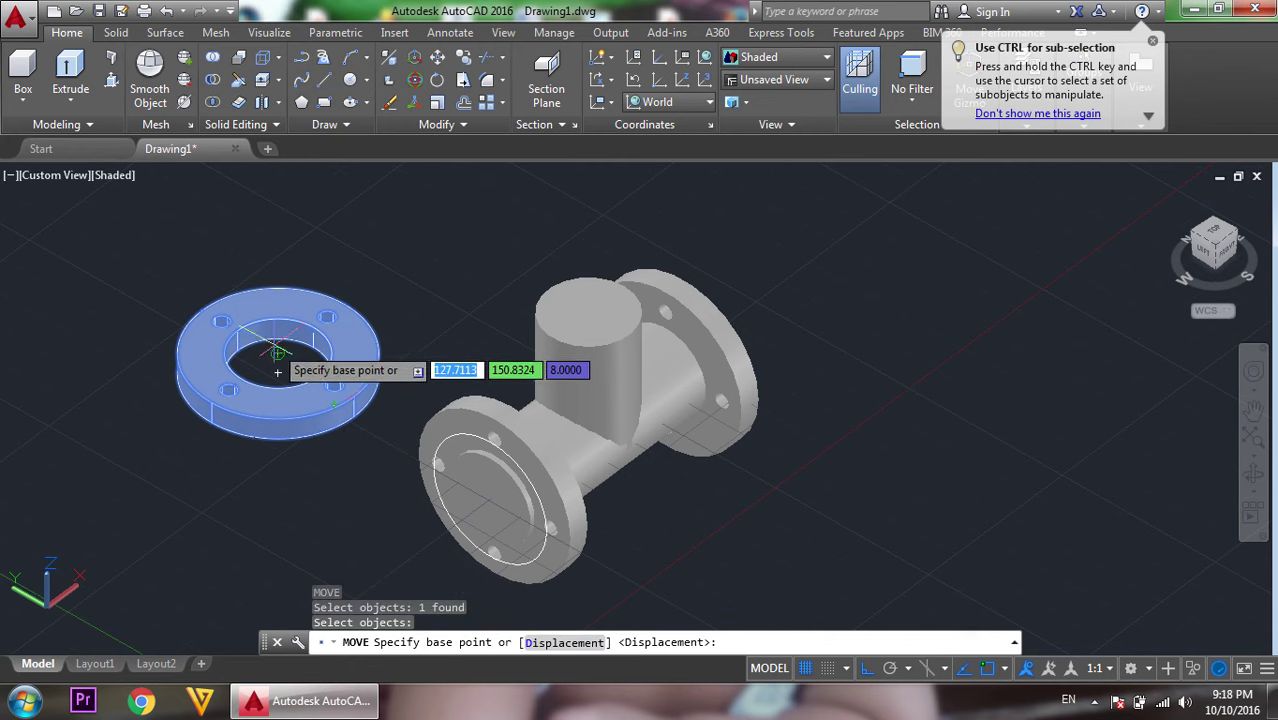
{"action": "left_click", "coordinate": [279, 351]}
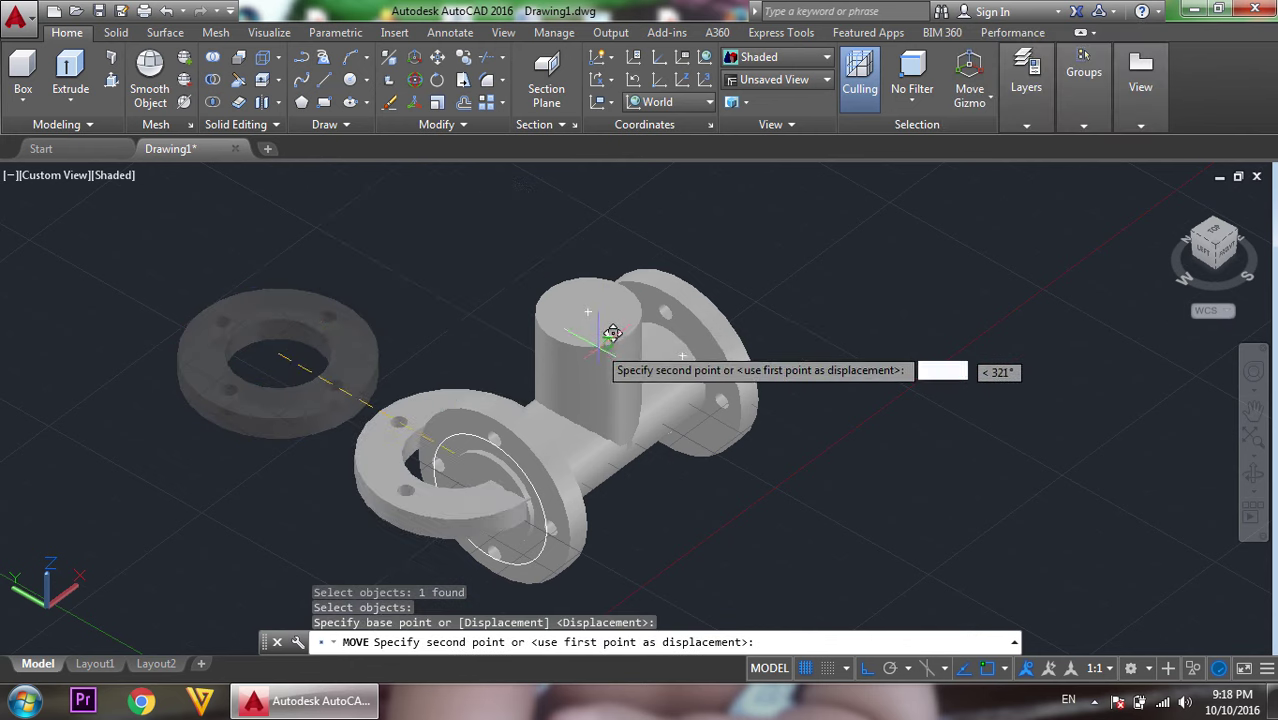
{"action": "left_click", "coordinate": [586, 313]}
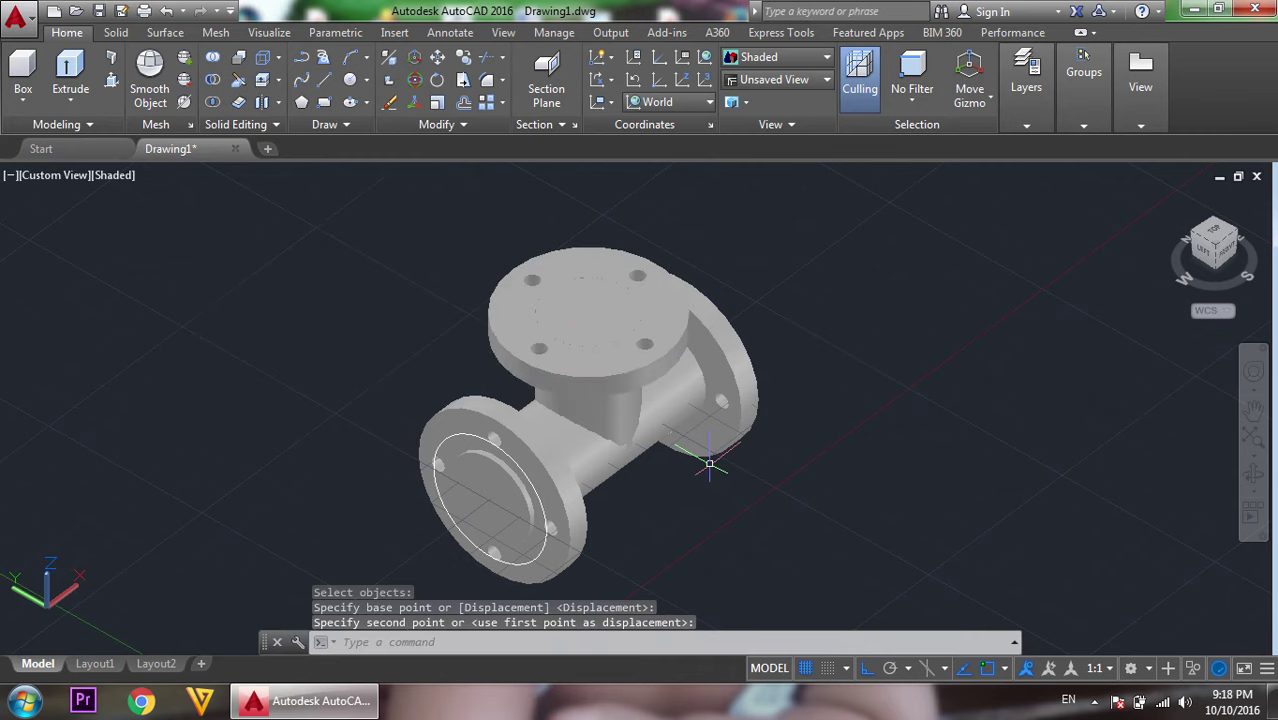
{"action": "type", "text": "M"}
Shift the top flange a further 2 units so it caps the branch end.
{"action": "key", "text": "Return"}
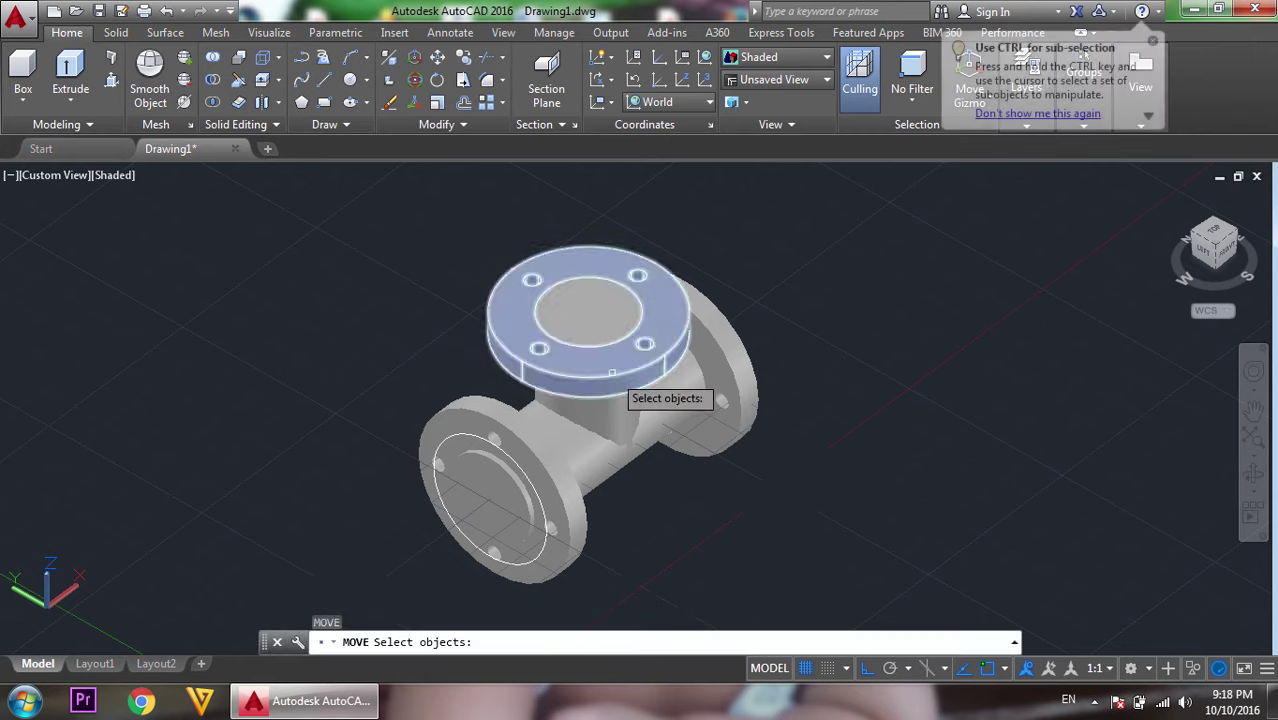
{"action": "left_click", "coordinate": [612, 372]}
{"action": "key", "text": "Return"}
{"action": "left_click", "coordinate": [588, 312]}
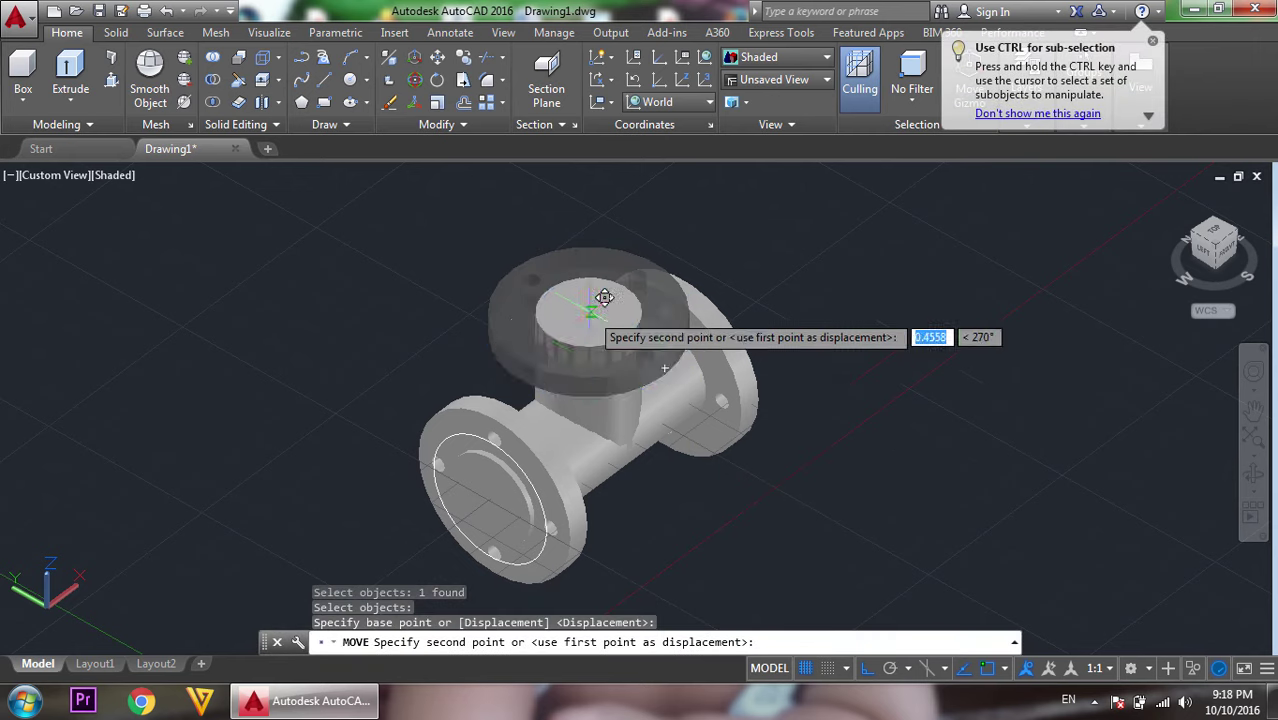
{"action": "type", "text": "2"}
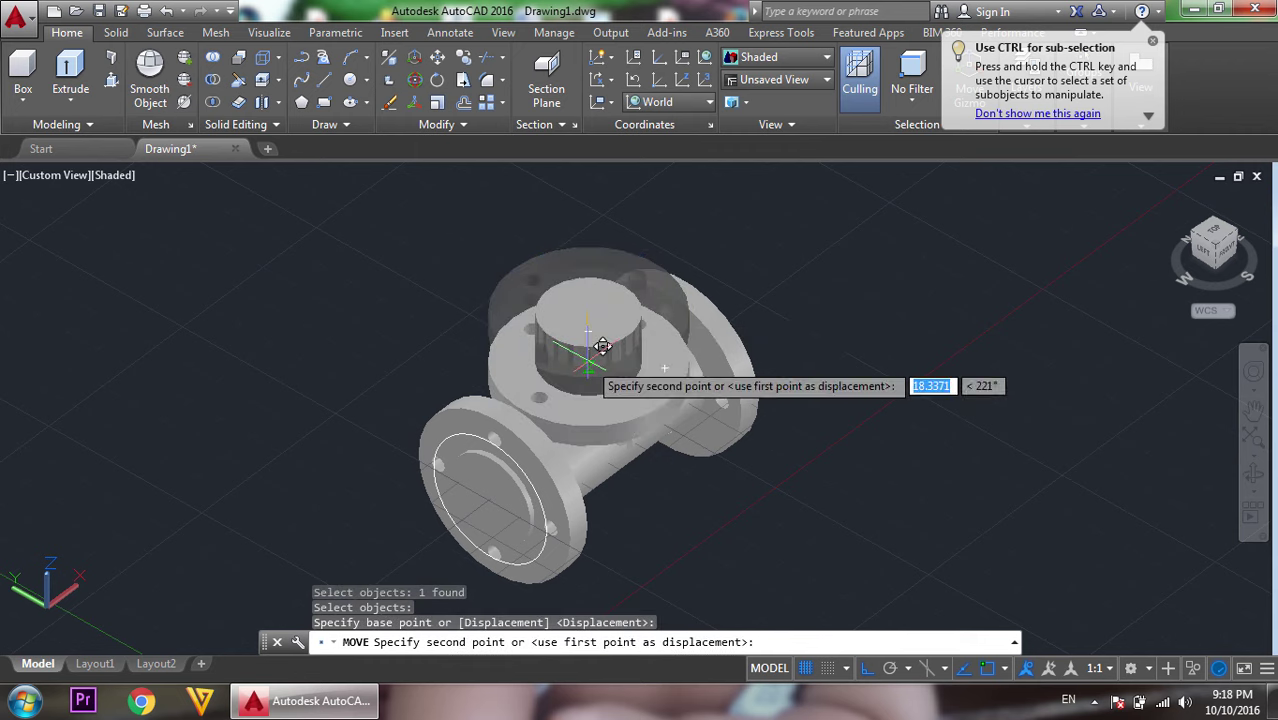
{"action": "type", "text": "2"}
{"action": "key", "text": "Return"}
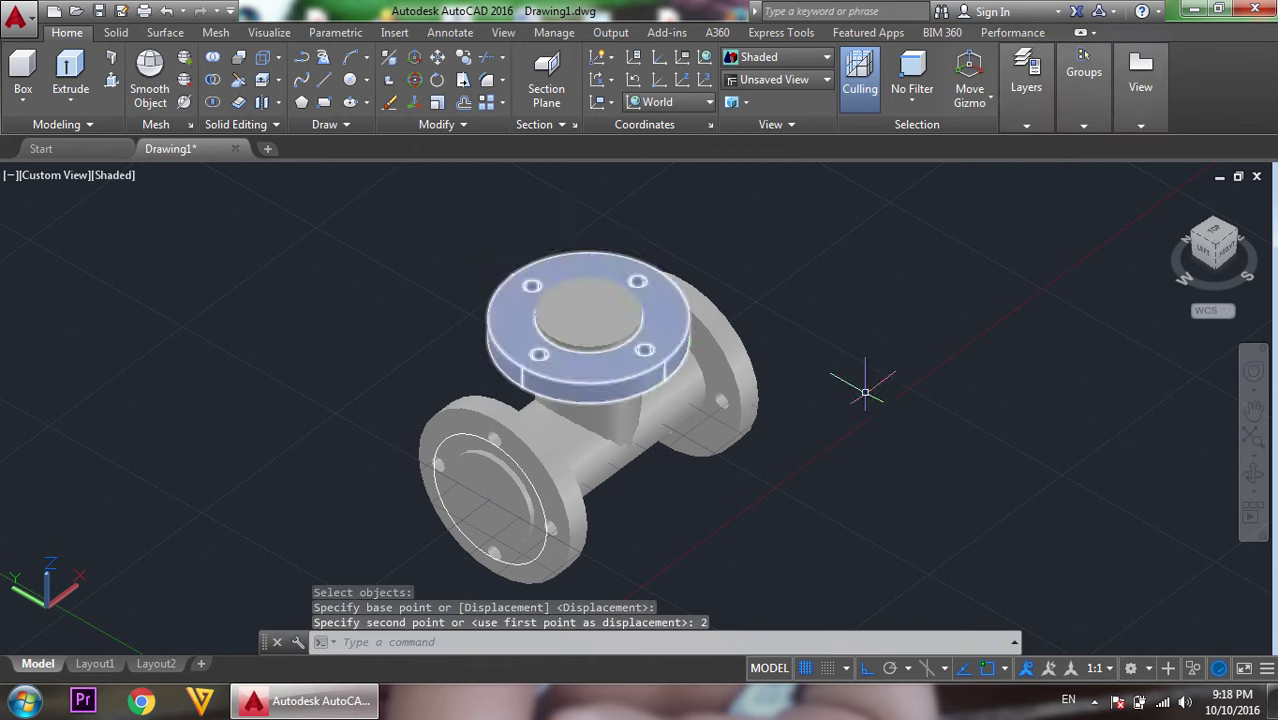
{"action": "left_click", "coordinate": [1251, 478]}
{"action": "left_click_drag", "start_coordinate": [970, 428], "coordinate": [887, 352]}
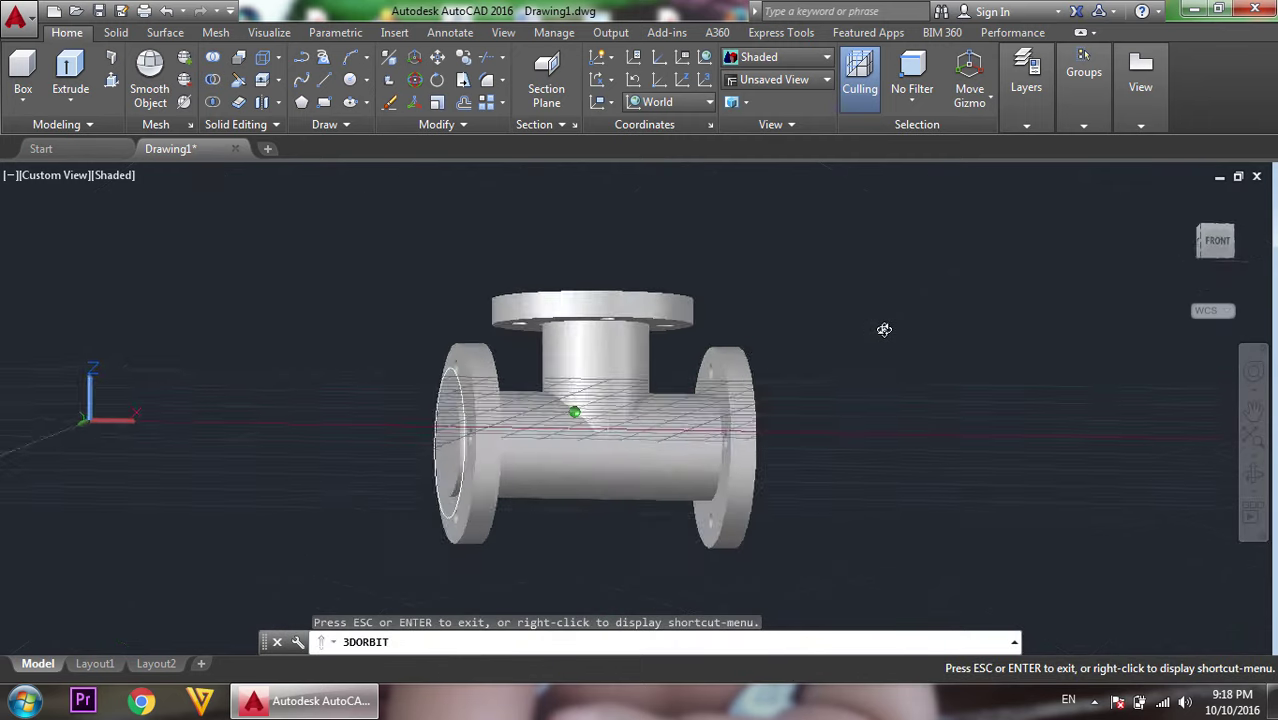
{"action": "mouse_move", "coordinate": [884, 329]}
{"action": "left_mouse_down"}
{"action": "mouse_move", "coordinate": [950, 377]}
{"action": "mouse_move", "coordinate": [938, 409]}
{"action": "left_mouse_up"}
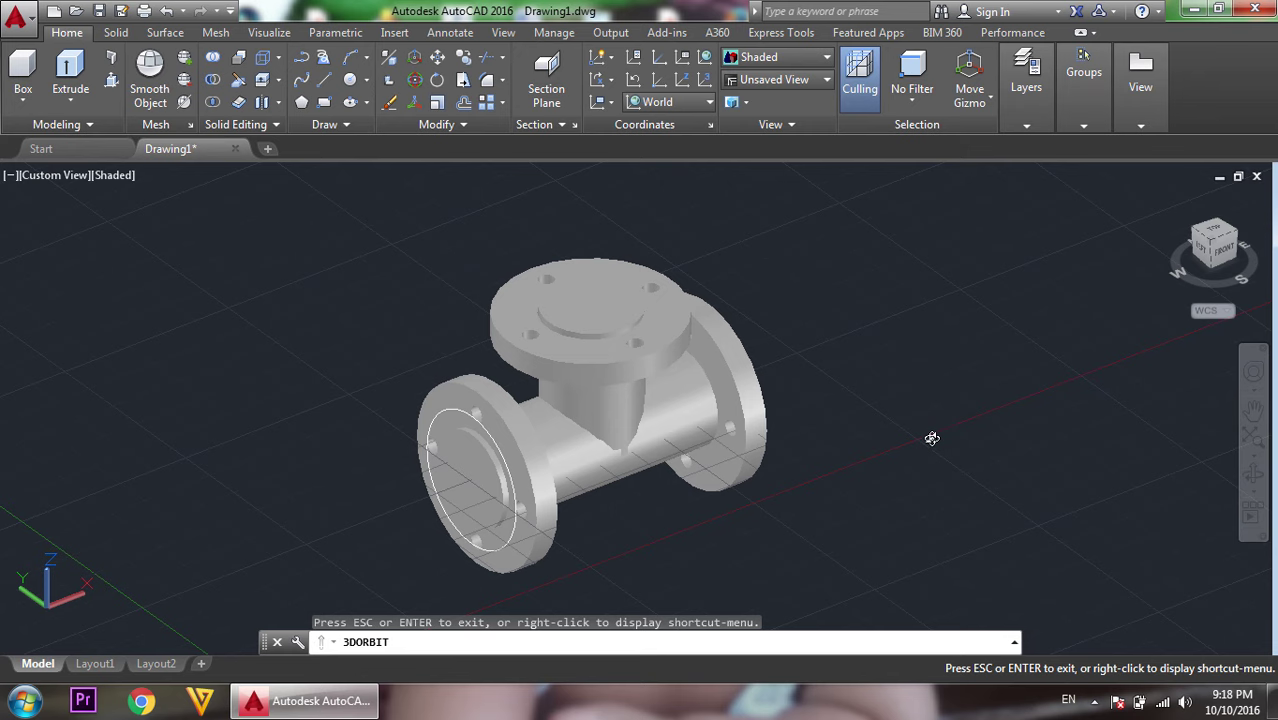
{"action": "key", "text": "Escape"}
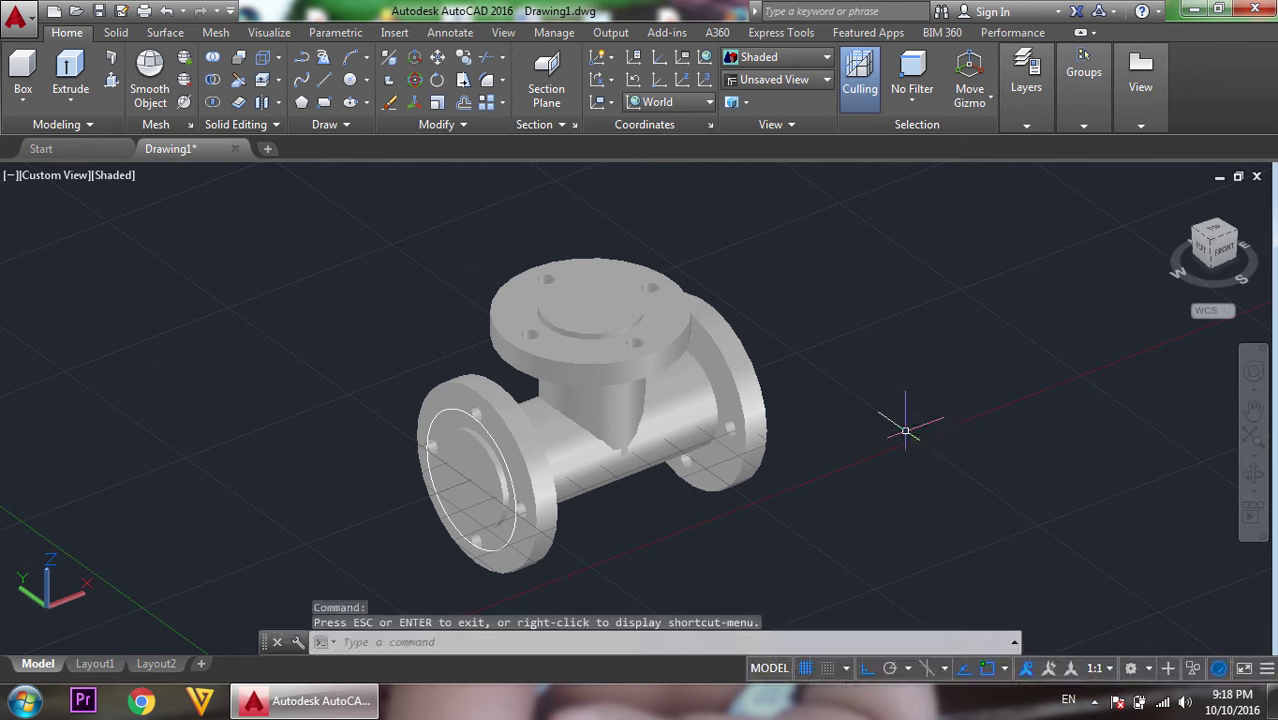
{"action": "type", "text": "E"}
Erase the circle on the left flange.
{"action": "key", "text": "Return"}
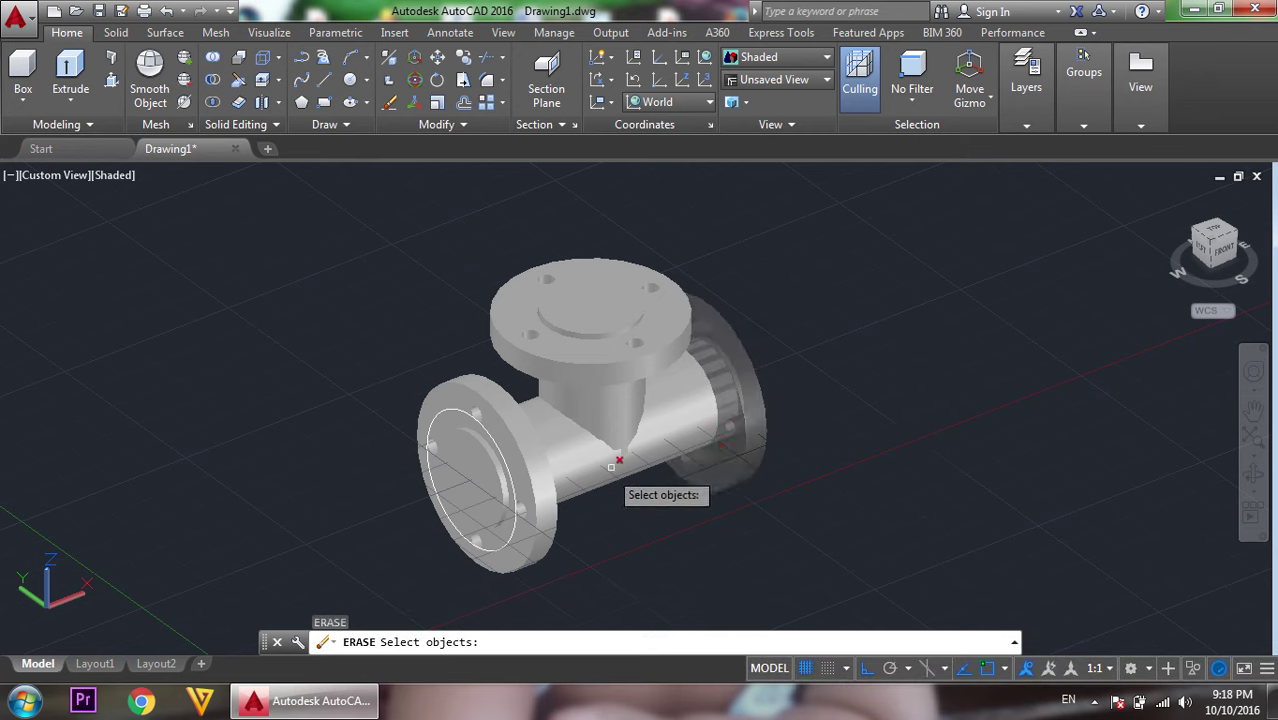
{"action": "left_click", "coordinate": [511, 533]}
{"action": "key", "text": "Return"}
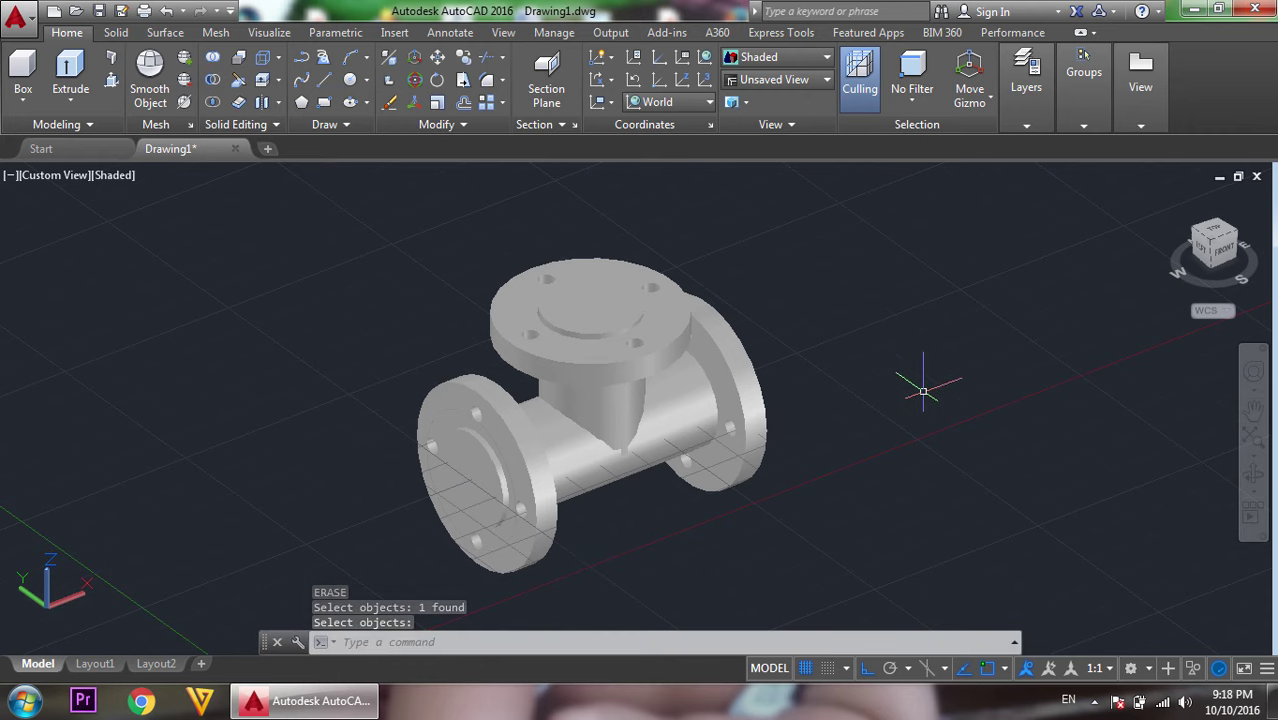
Union the vertical branch and top flange with the tee into one solid.
{"action": "type", "text": "u"}
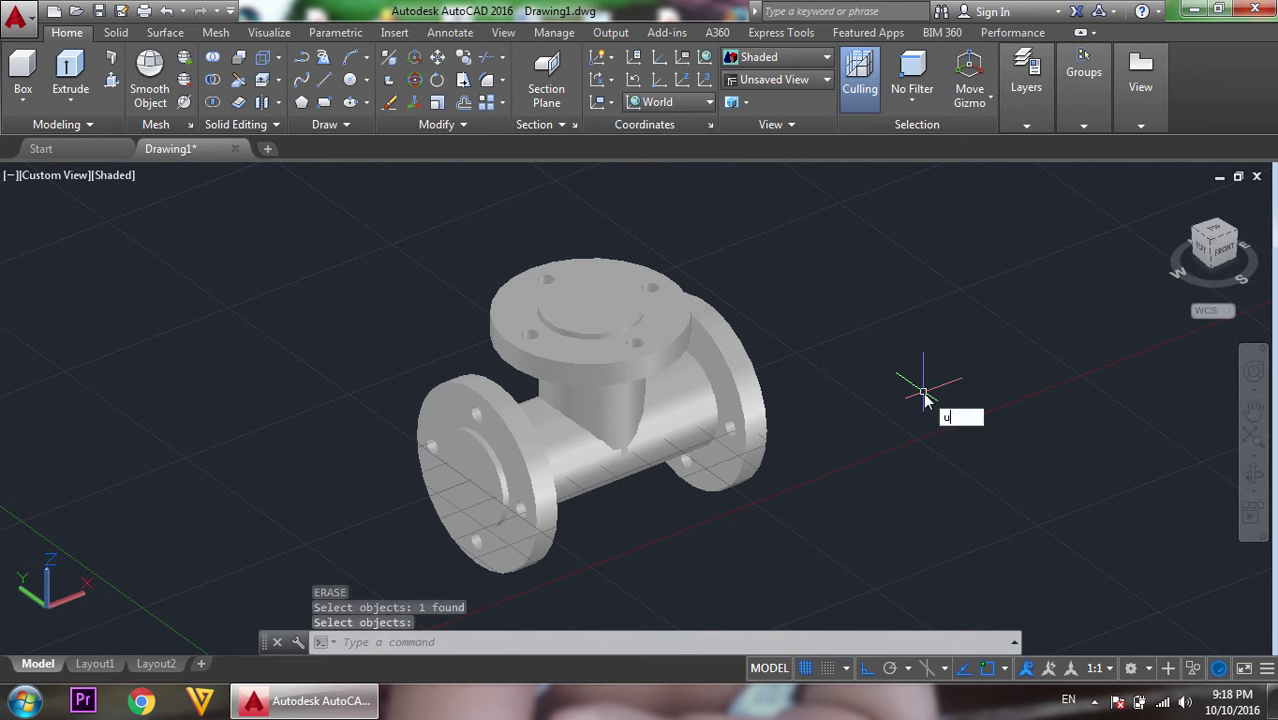
{"action": "type", "text": "ni"}
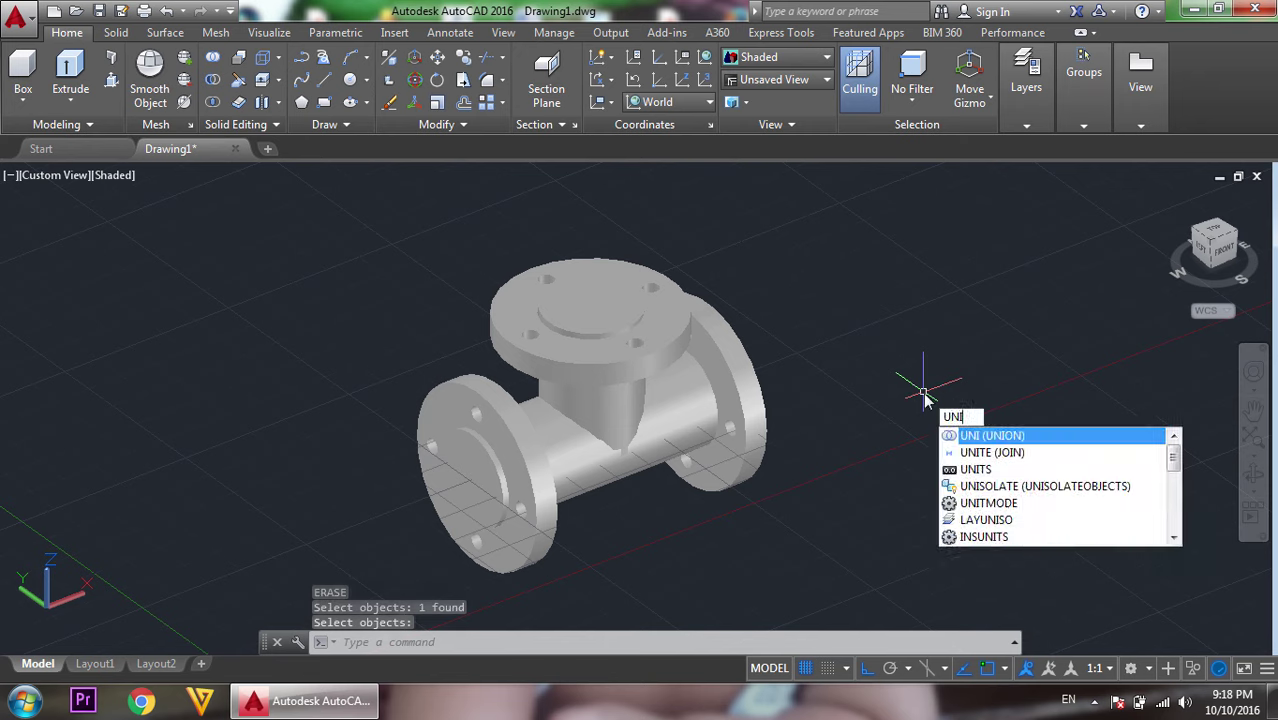
{"action": "left_click", "coordinate": [975, 445]}
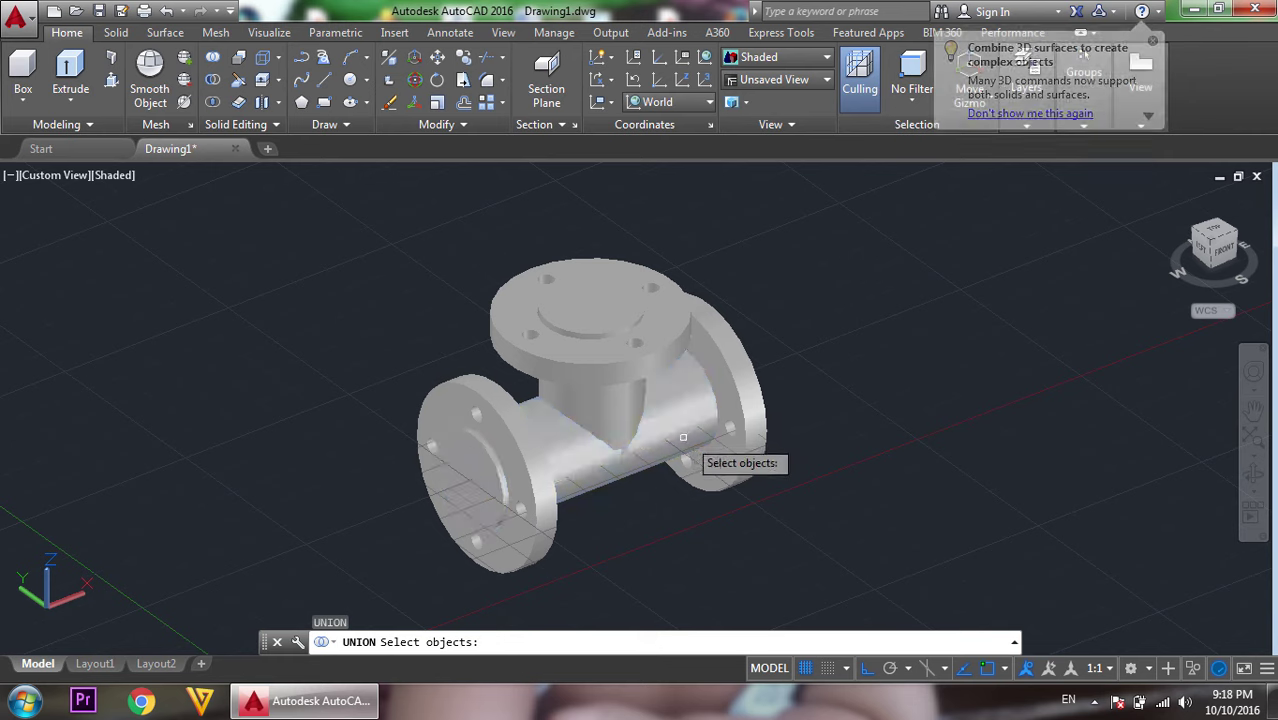
{"action": "left_click", "coordinate": [635, 413]}
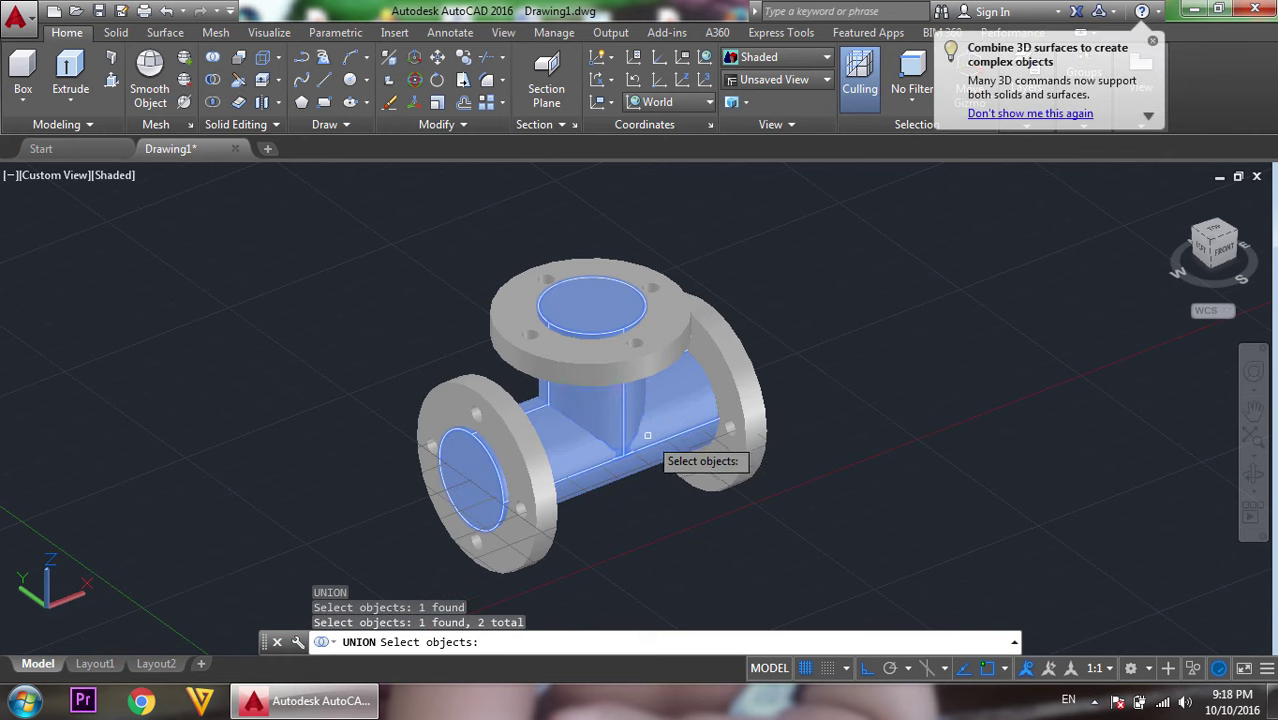
{"action": "key", "text": "Return"}
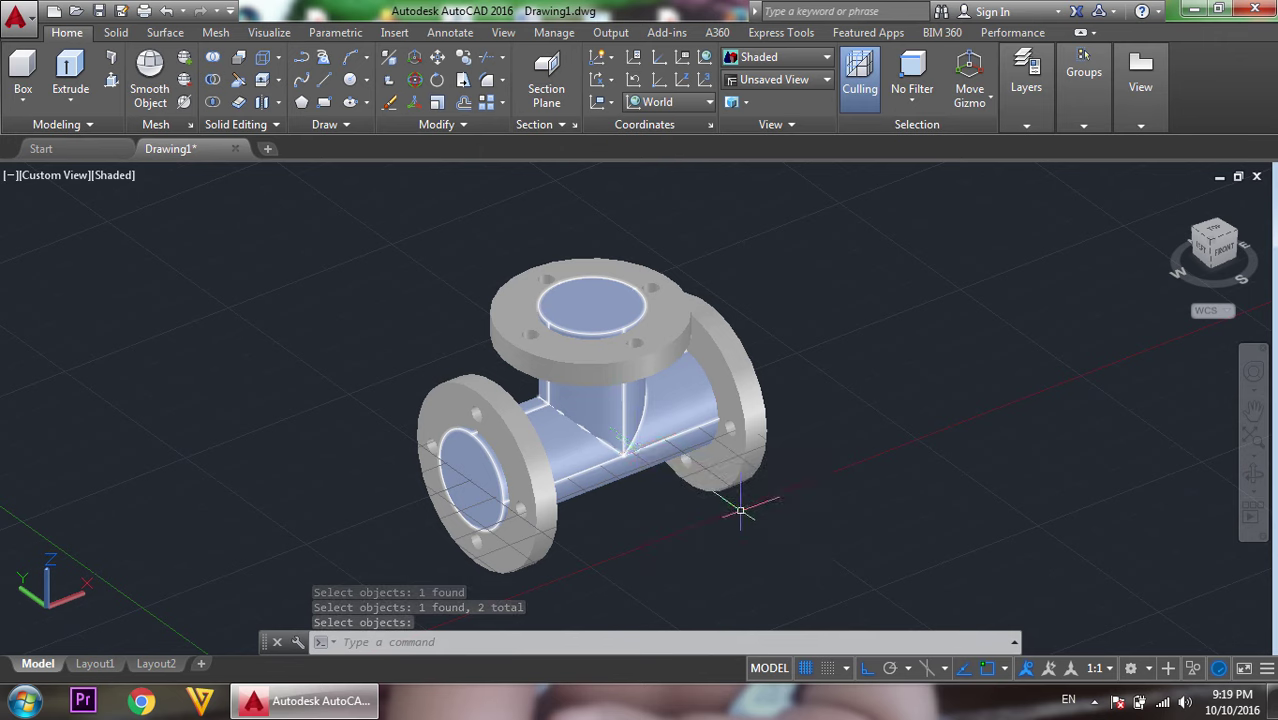
Fillet the branch-to-pipe junction edge with a 14.5 radius.
{"action": "type", "text": "F"}
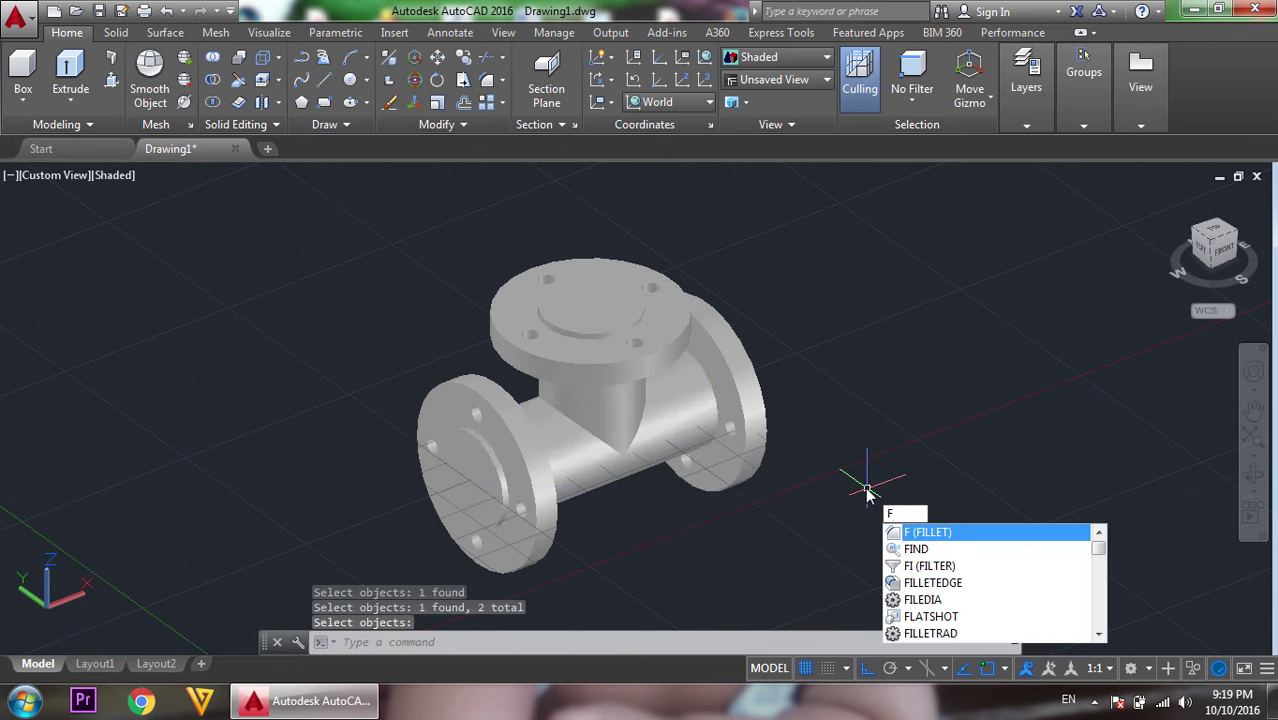
{"action": "left_click", "coordinate": [987, 540]}
{"action": "left_click", "coordinate": [984, 532]}
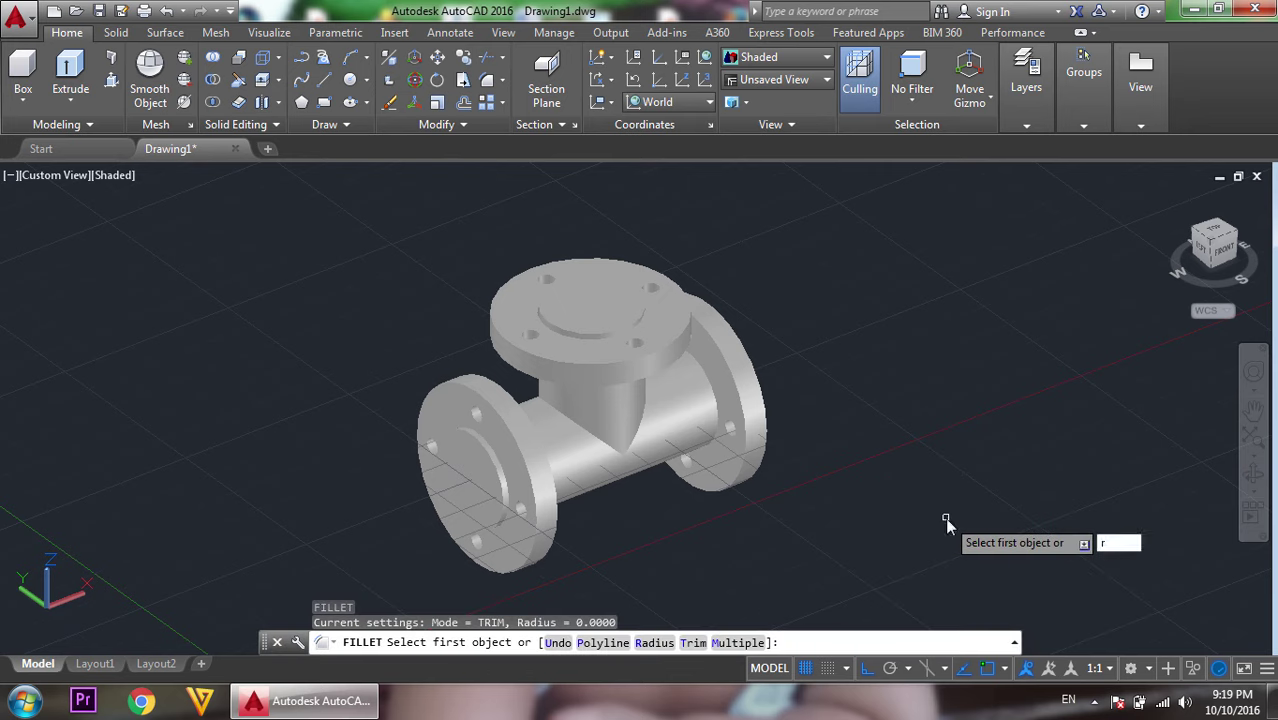
{"action": "key", "text": "Return"}
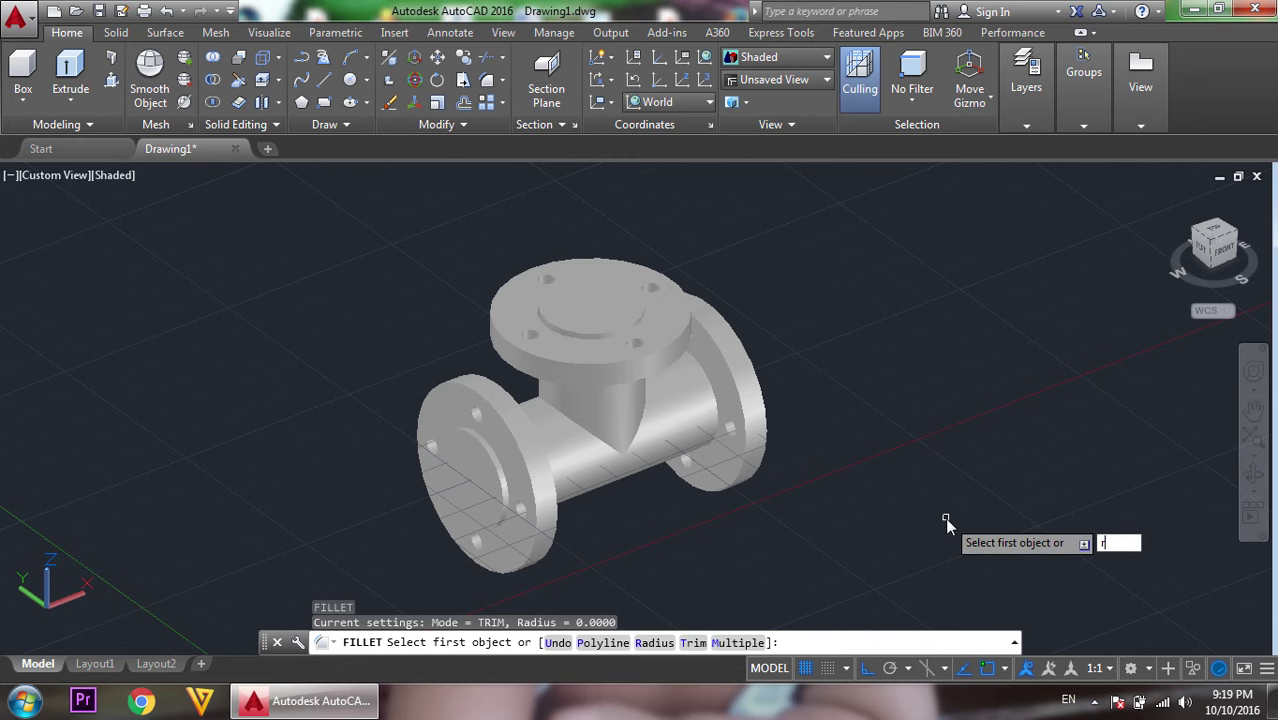
{"action": "key", "text": "Return"}
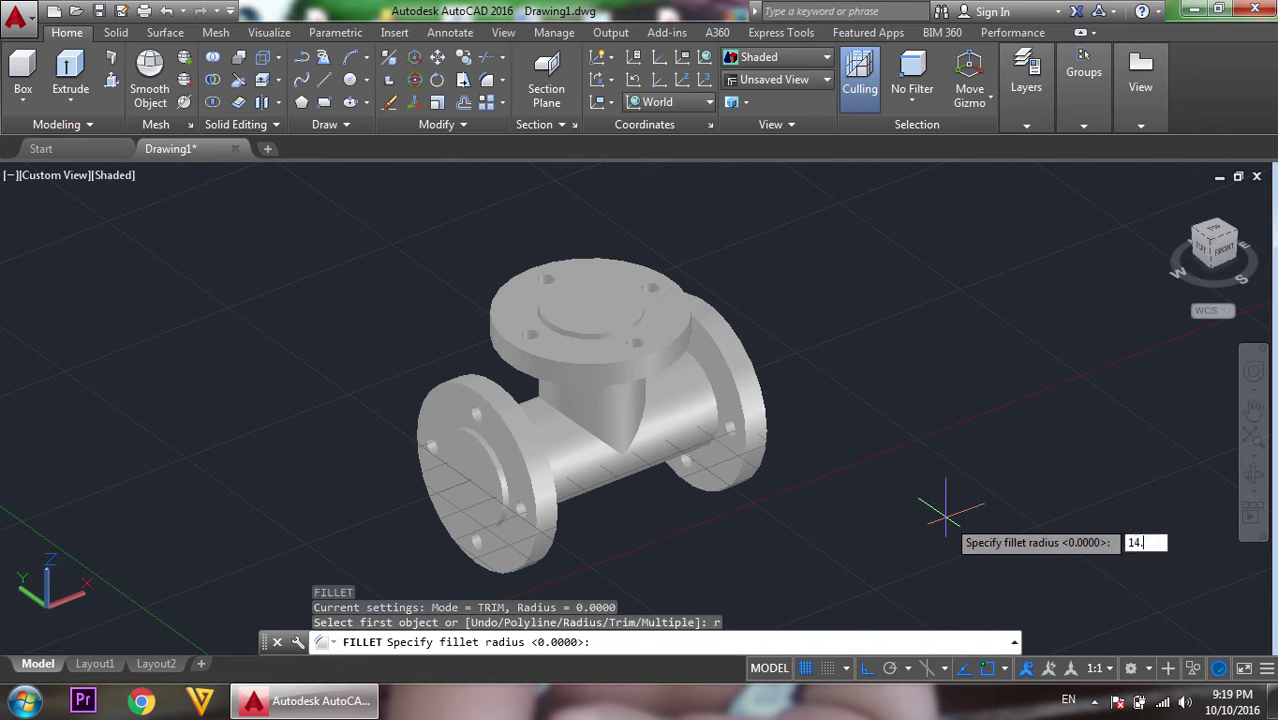
{"action": "key", "text": "Return"}
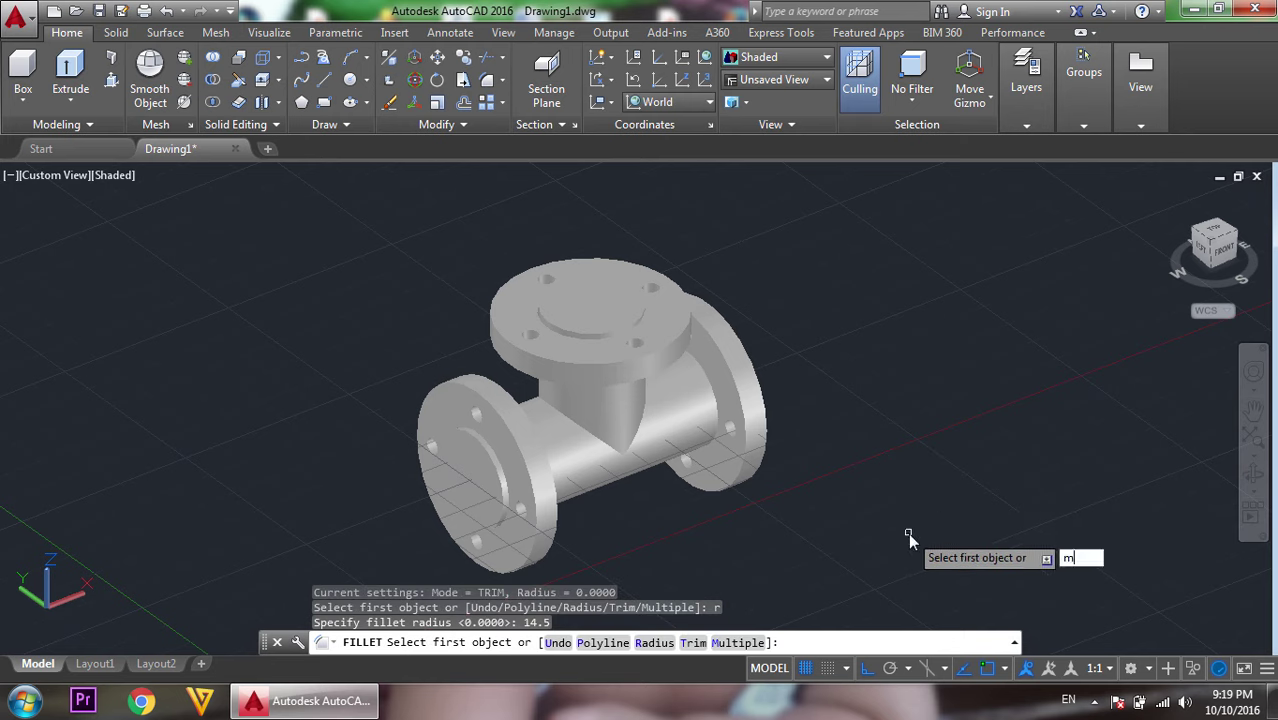
{"action": "key", "text": "Return"}
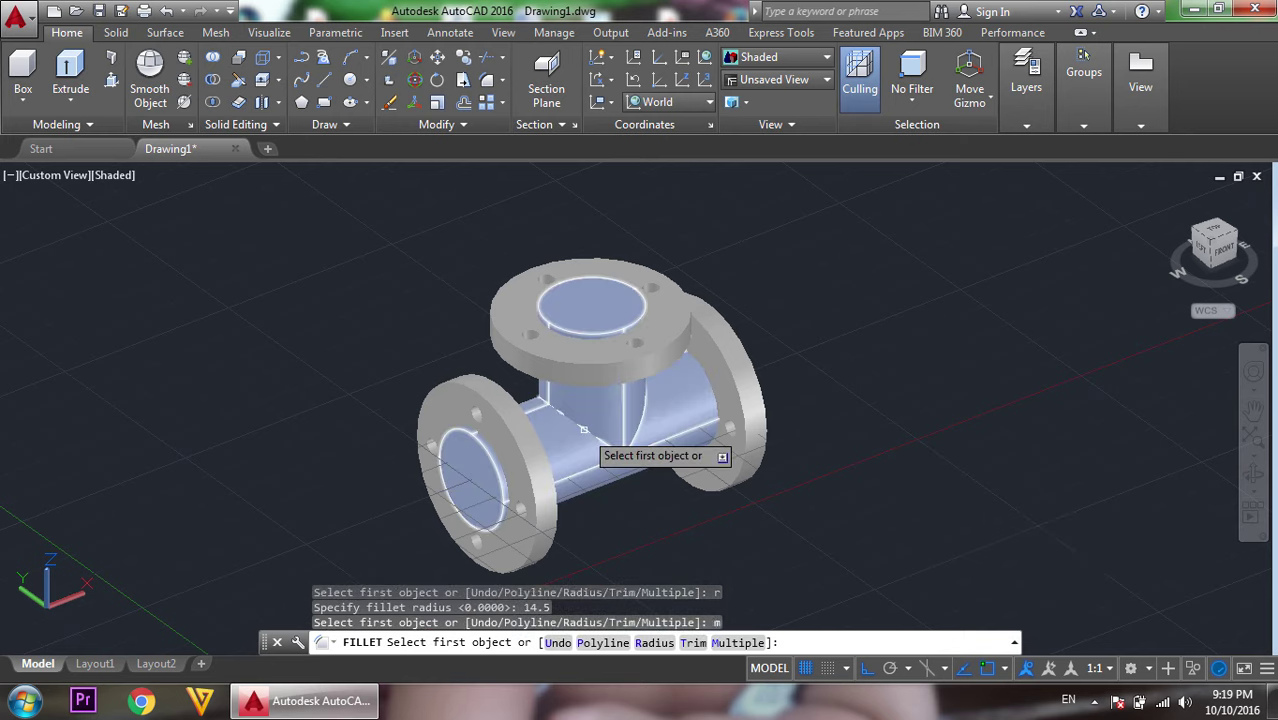
{"action": "left_click", "coordinate": [585, 430]}
{"action": "key", "text": "Return"}
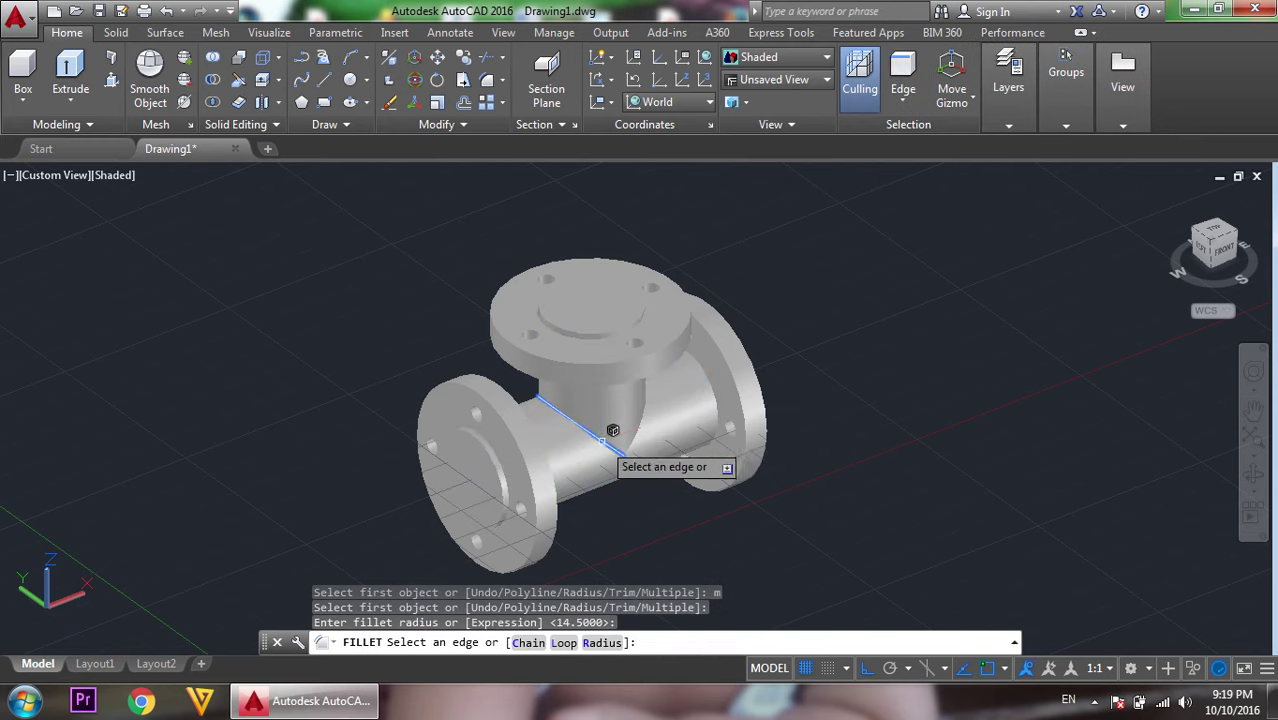
{"action": "left_click", "coordinate": [650, 415]}
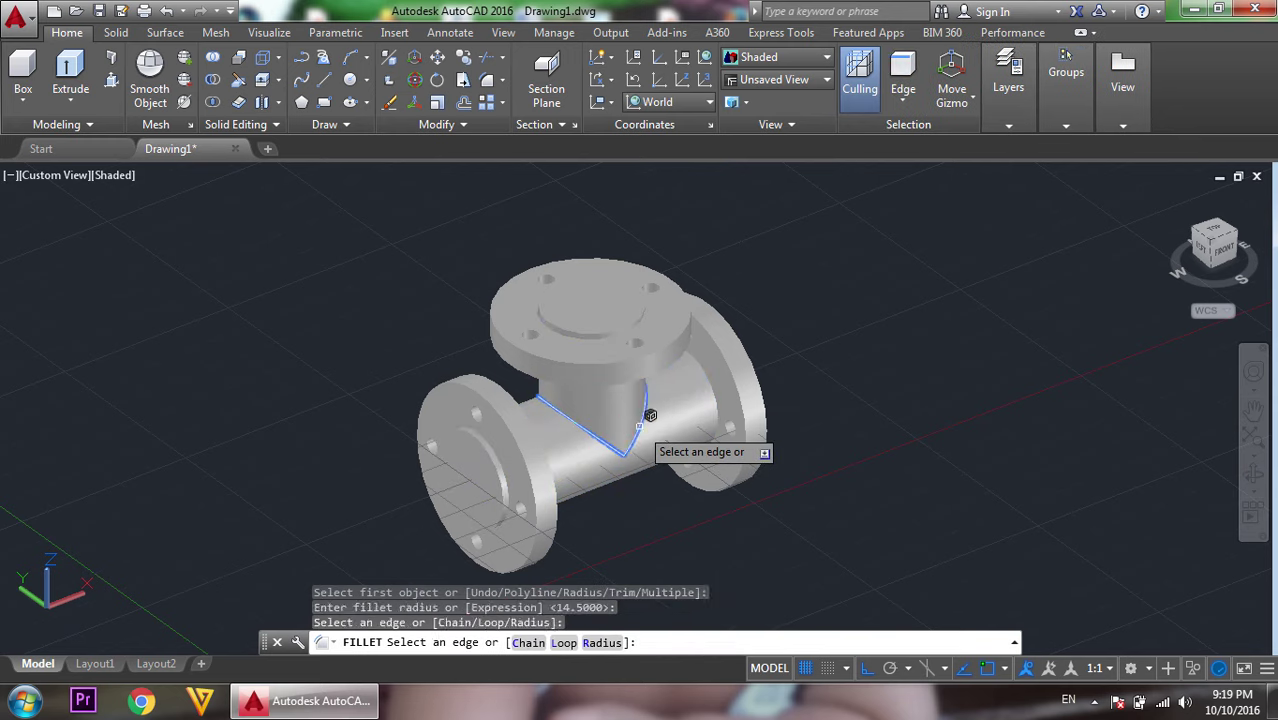
{"action": "key", "text": "Return"}
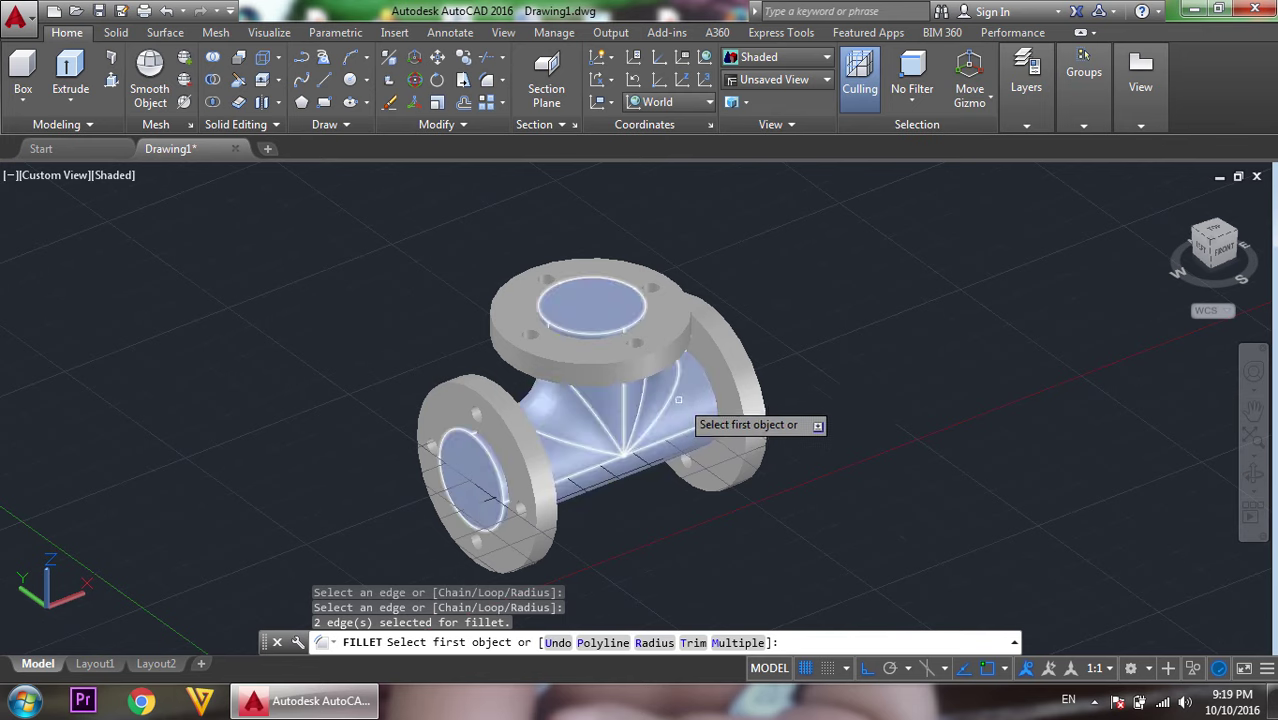
{"action": "right_click", "coordinate": [816, 316]}
{"action": "left_click", "coordinate": [845, 328]}
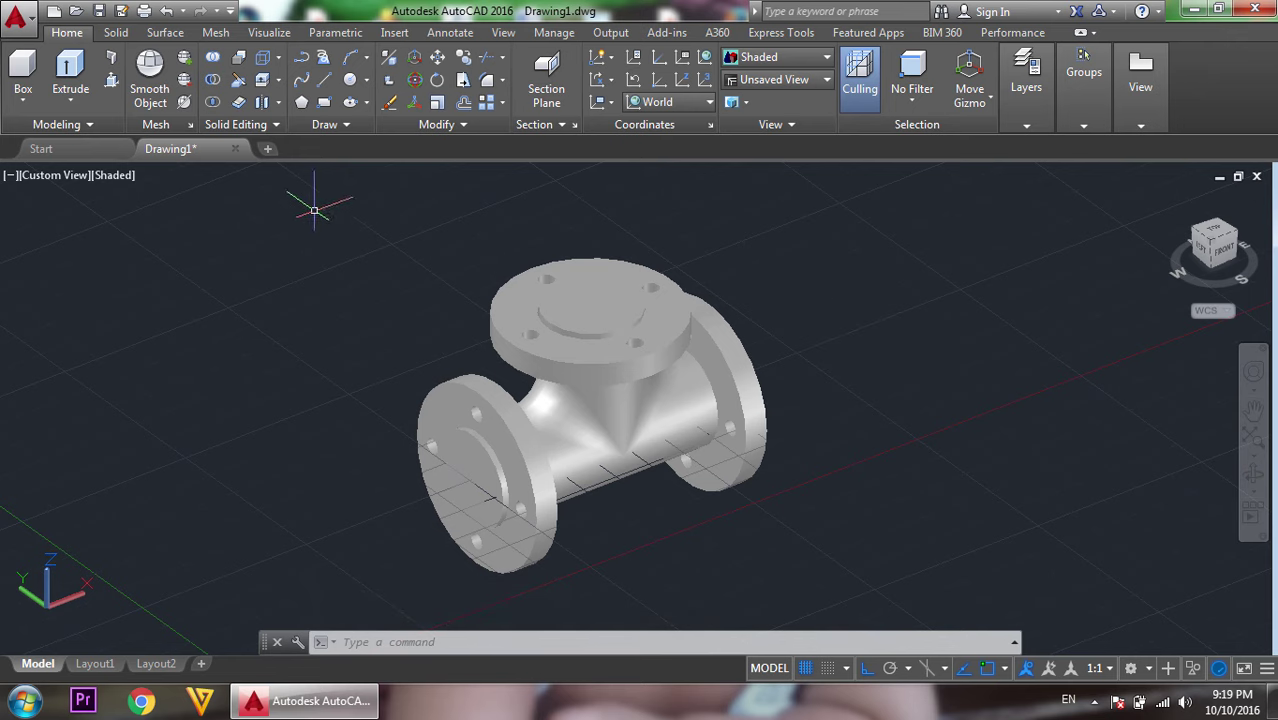
Start a Shell on the tee solid from the solid editing tools, then cancel it.
{"action": "left_click", "coordinate": [118, 32]}
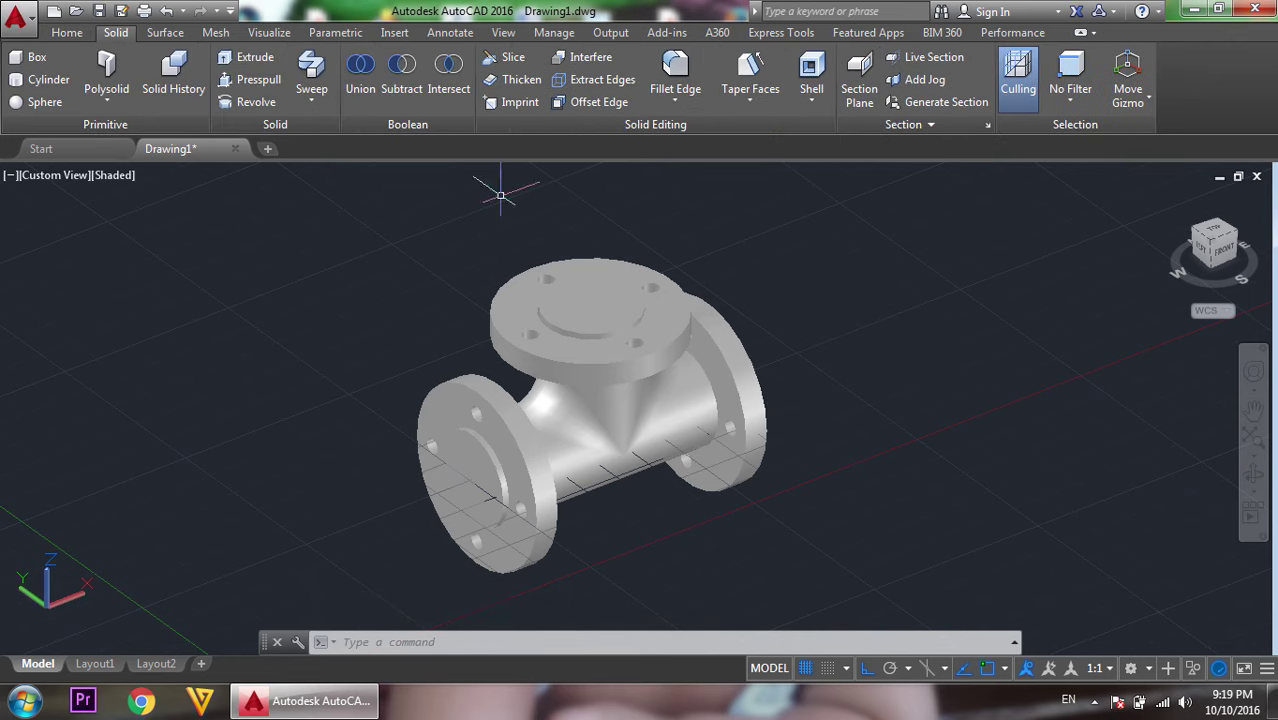
{"action": "left_click", "coordinate": [810, 78]}
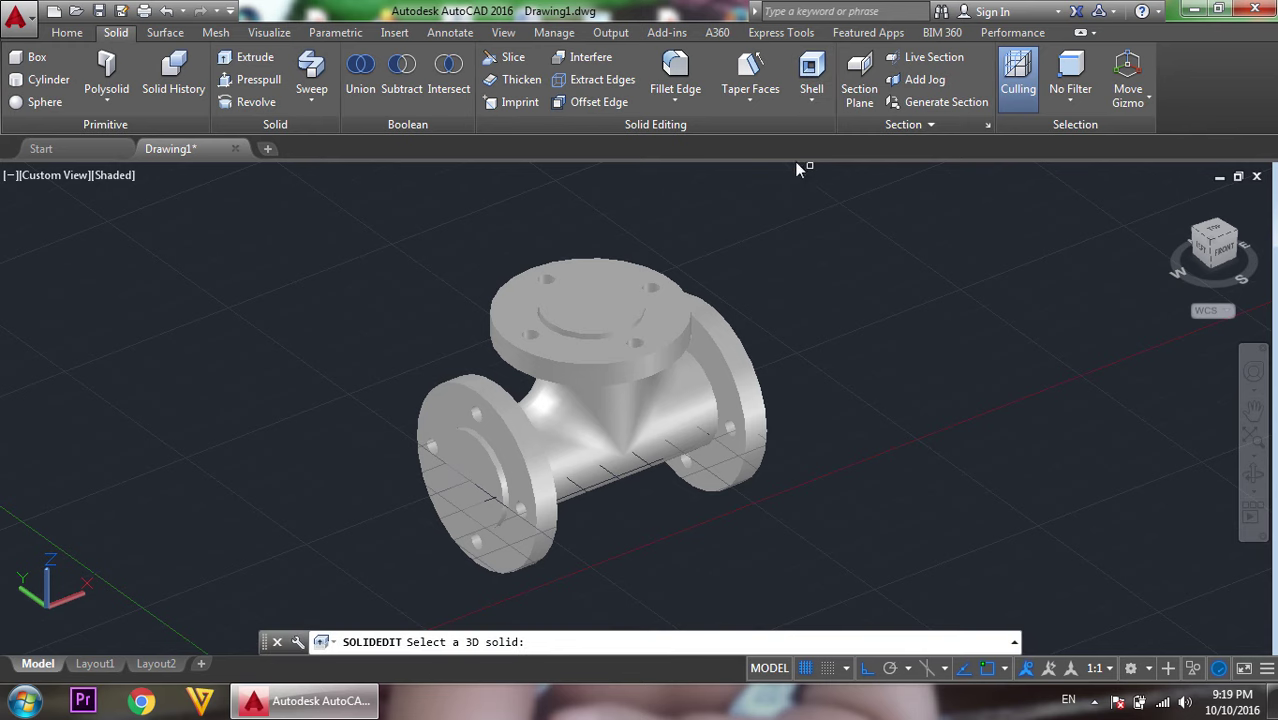
{"action": "left_click", "coordinate": [624, 431]}
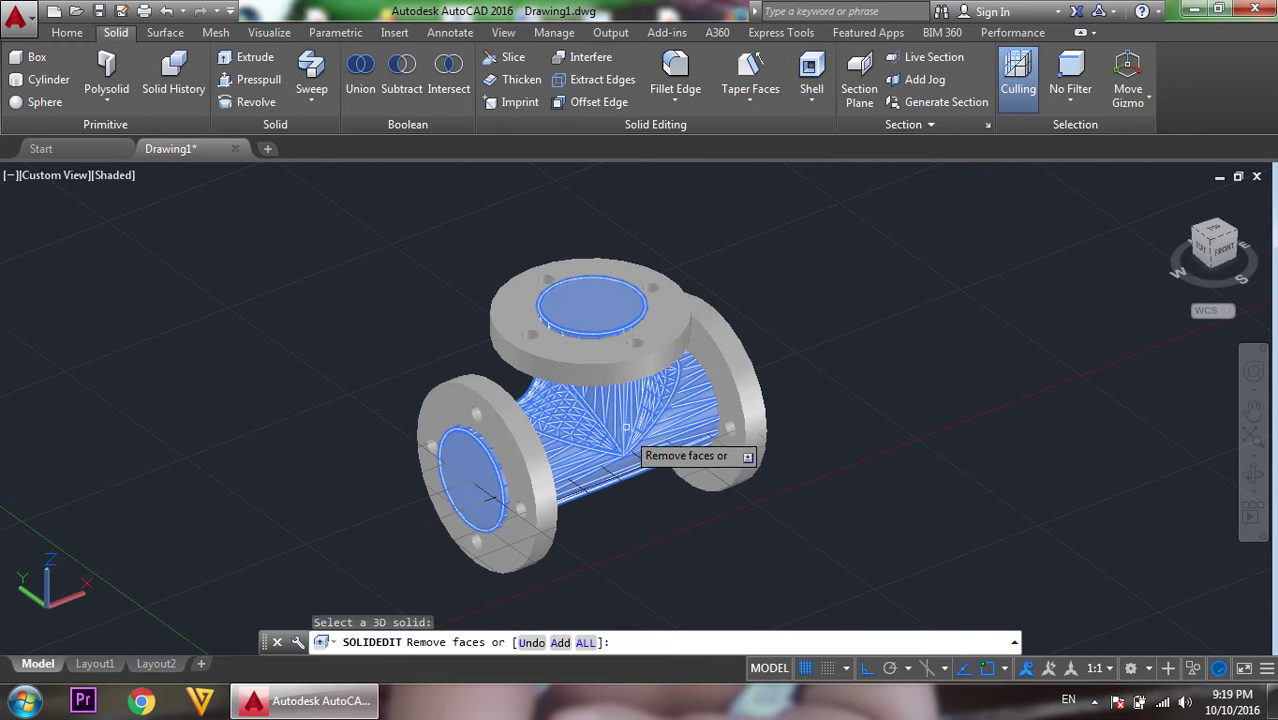
{"action": "right_click", "coordinate": [585, 302]}
{"action": "right_click", "coordinate": [585, 302]}
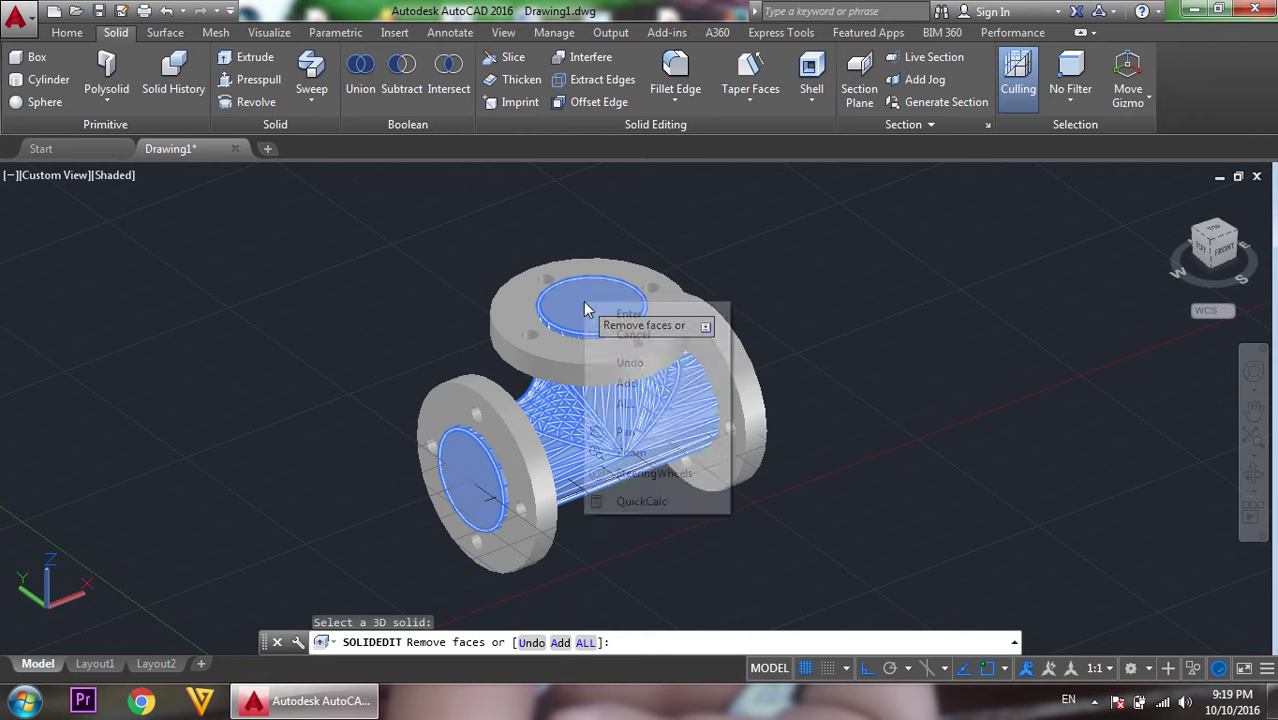
{"action": "left_click", "coordinate": [625, 314]}
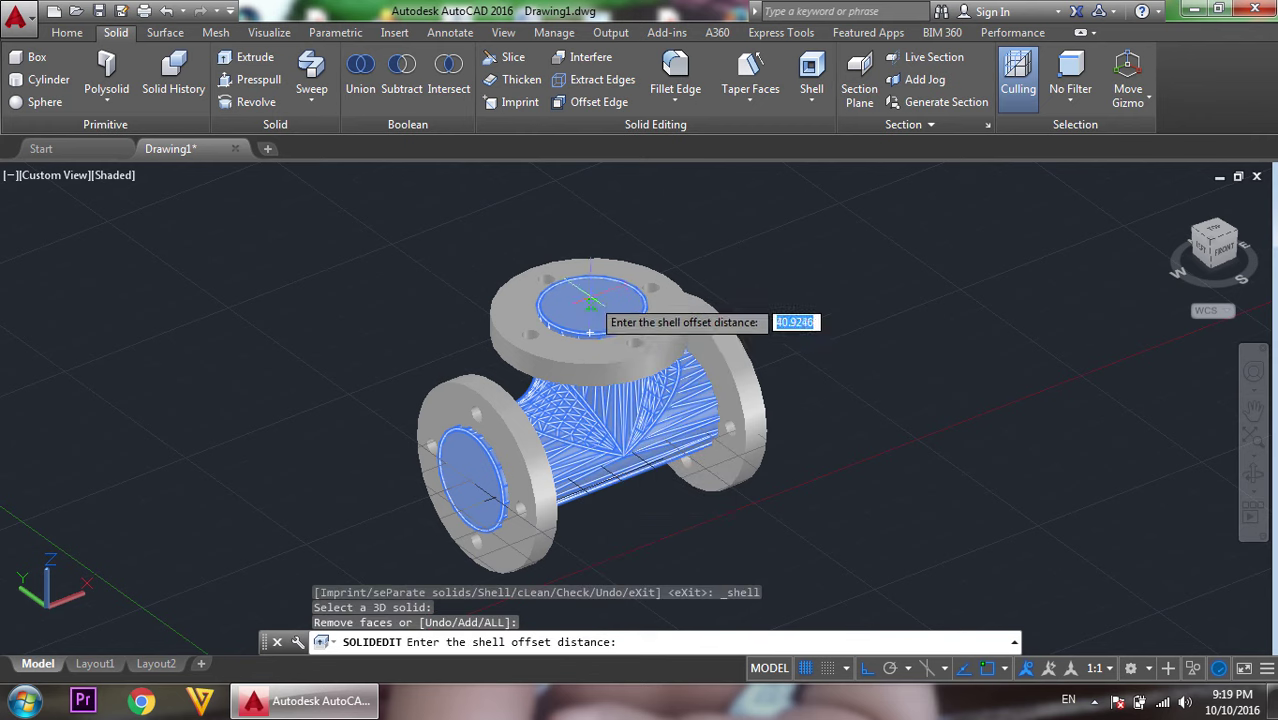
{"action": "key", "text": "Escape"}
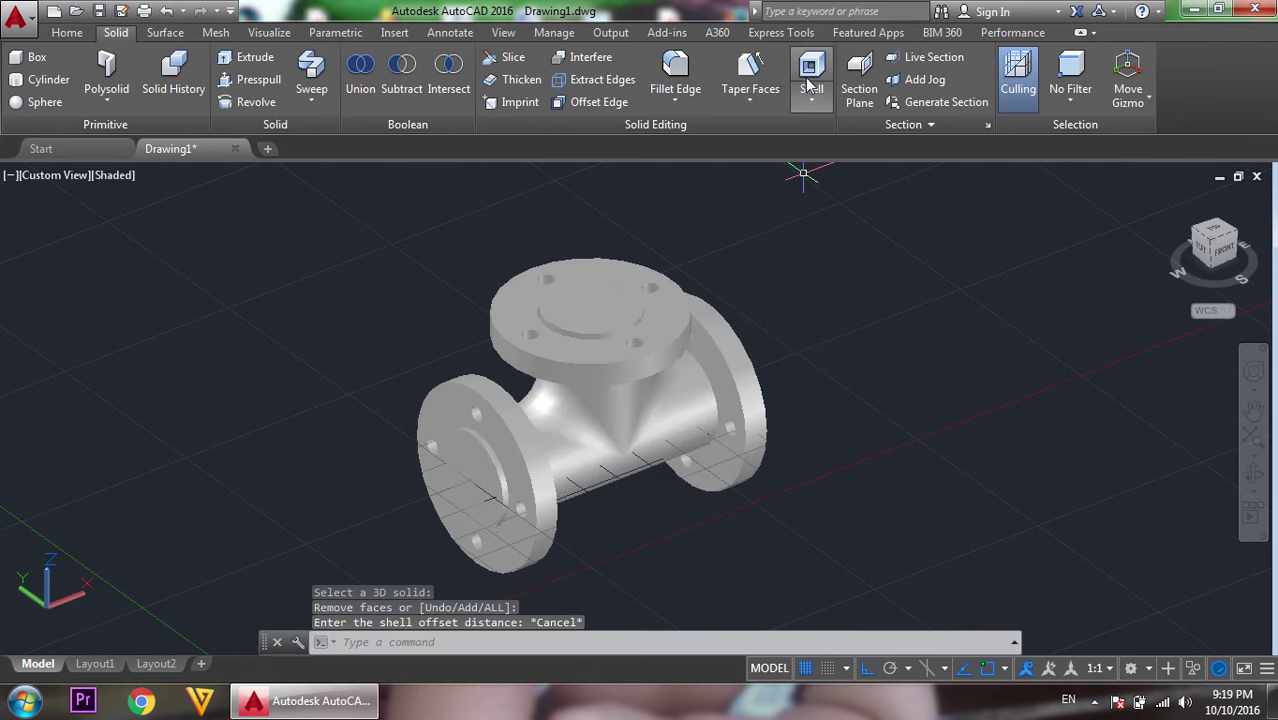
Restart the Shell on the tee, removing the top and left flange end faces.
{"action": "left_click", "coordinate": [811, 88]}
{"action": "left_click", "coordinate": [625, 413]}
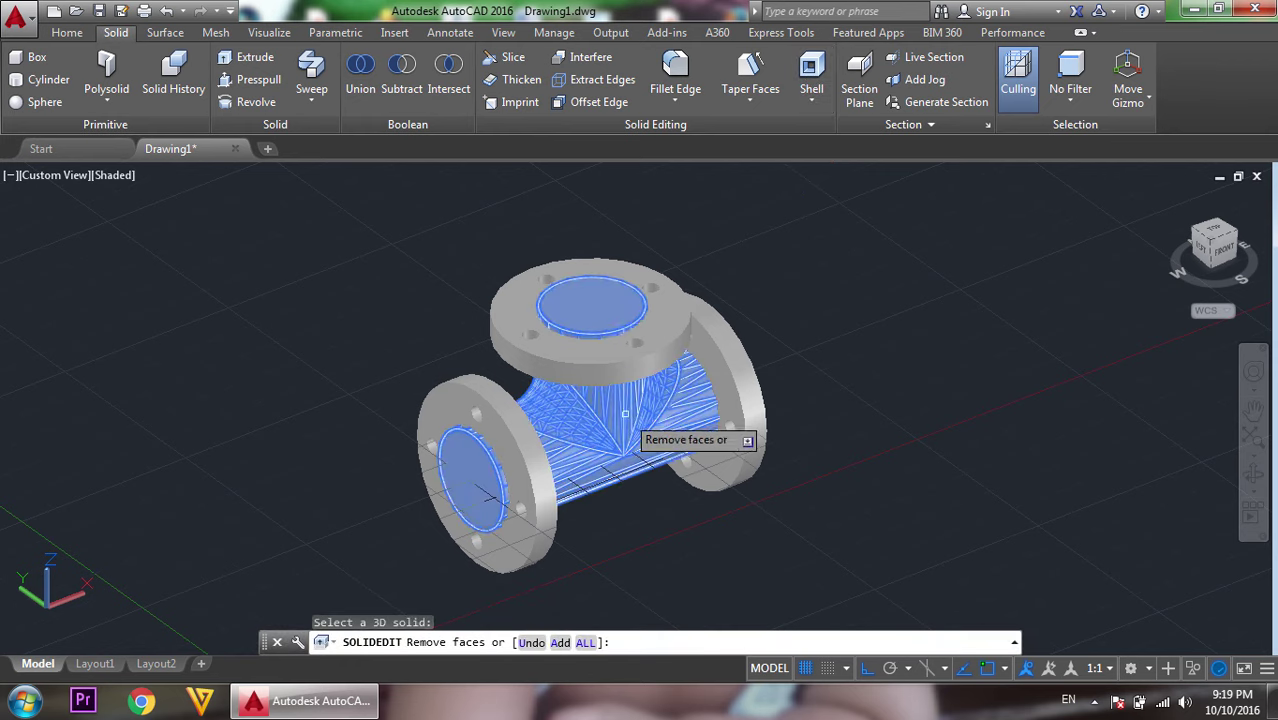
{"action": "left_click", "coordinate": [625, 413]}
{"action": "left_click", "coordinate": [590, 306]}
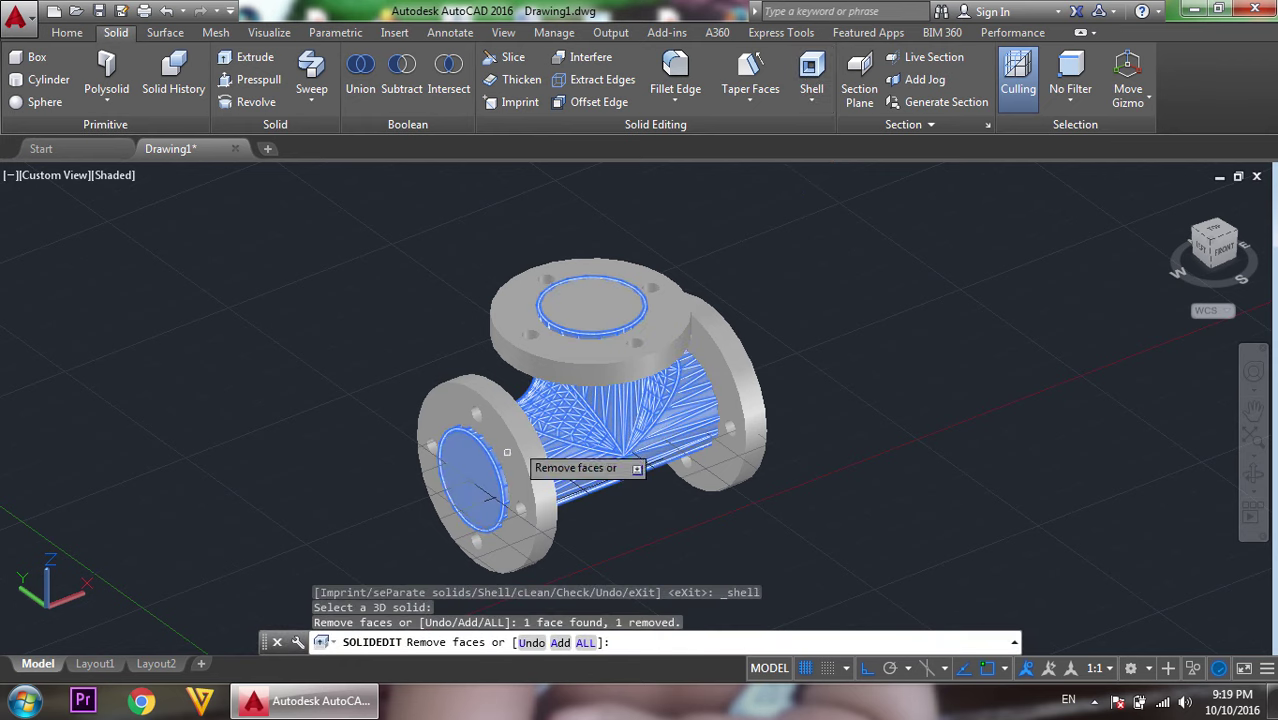
{"action": "left_click", "coordinate": [476, 476]}
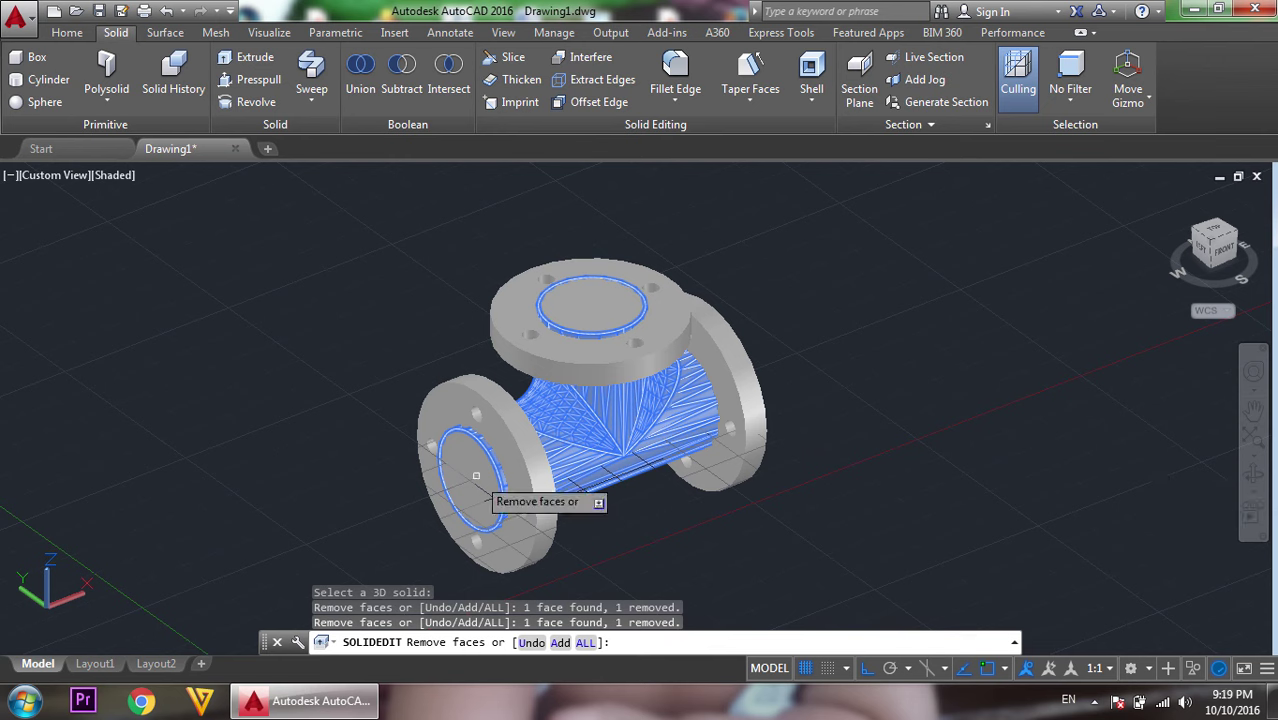
{"action": "left_click", "coordinate": [1250, 476]}
{"action": "left_click_drag", "start_coordinate": [1034, 397], "coordinate": [850, 388]}
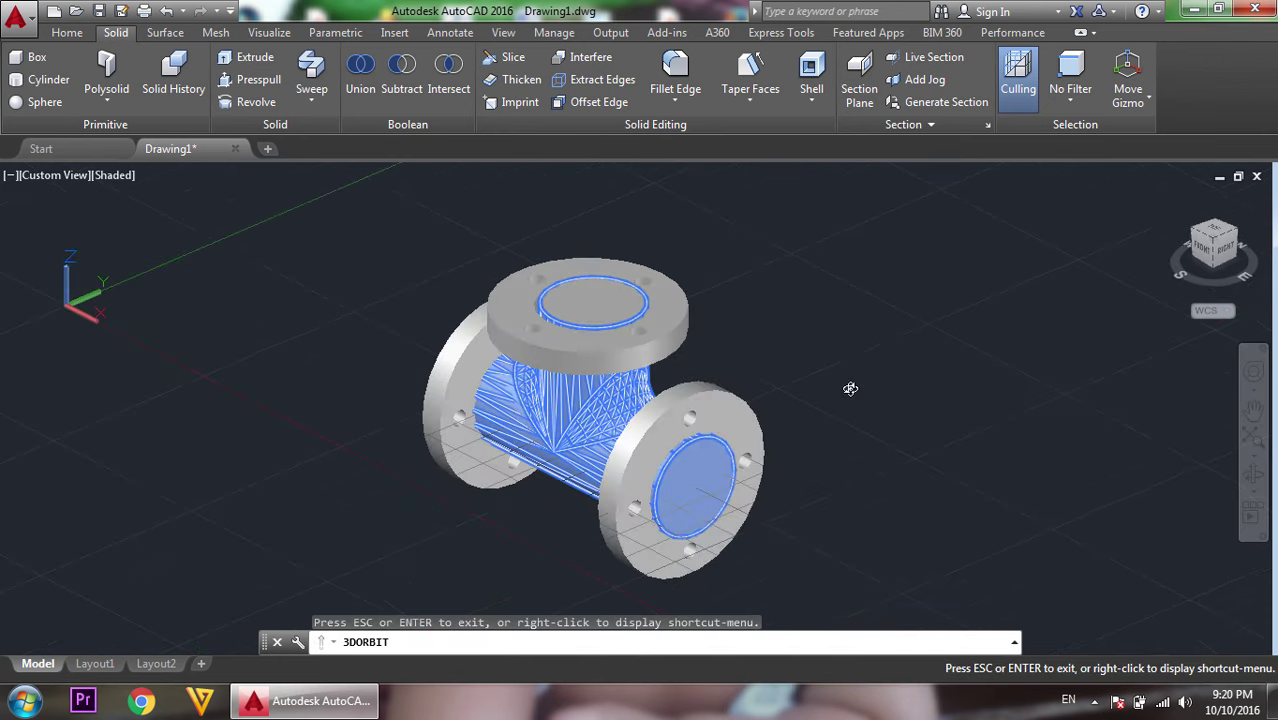
{"action": "right_click", "coordinate": [850, 388]}
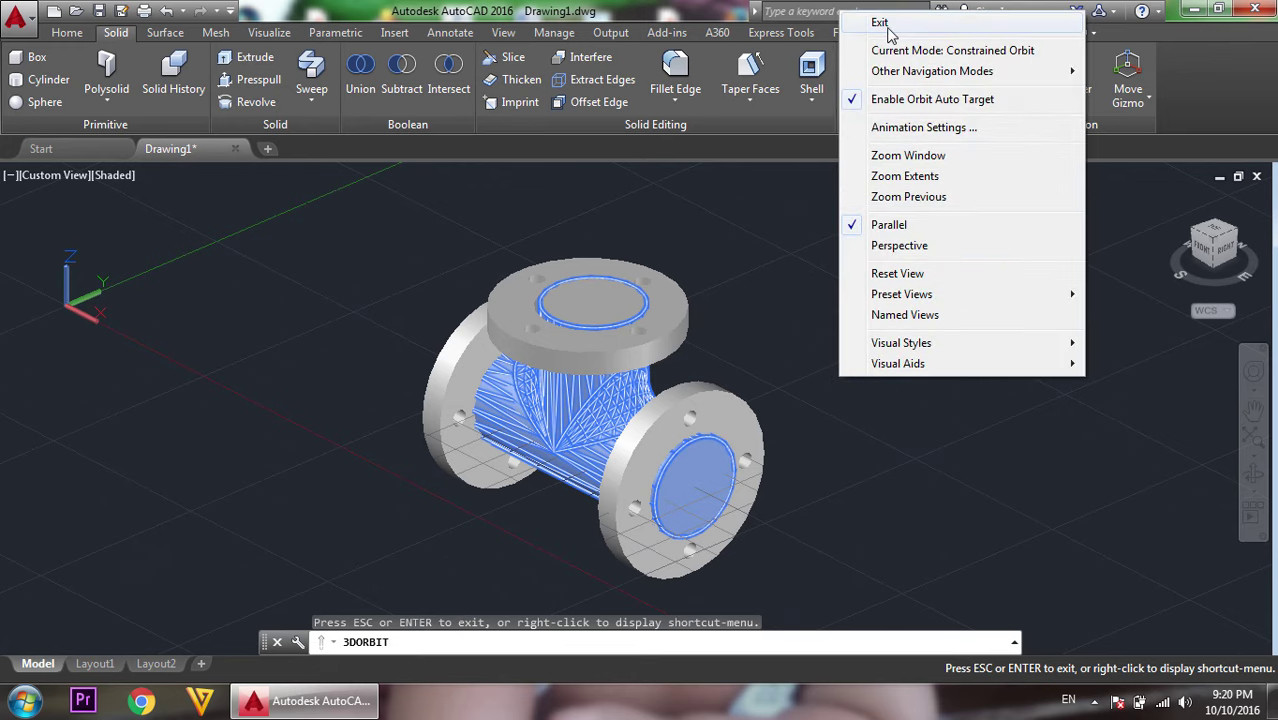
{"action": "left_click", "coordinate": [884, 26]}
Remove the remaining flange end face and shell the tee to 6 units thick.
{"action": "left_click", "coordinate": [711, 464]}
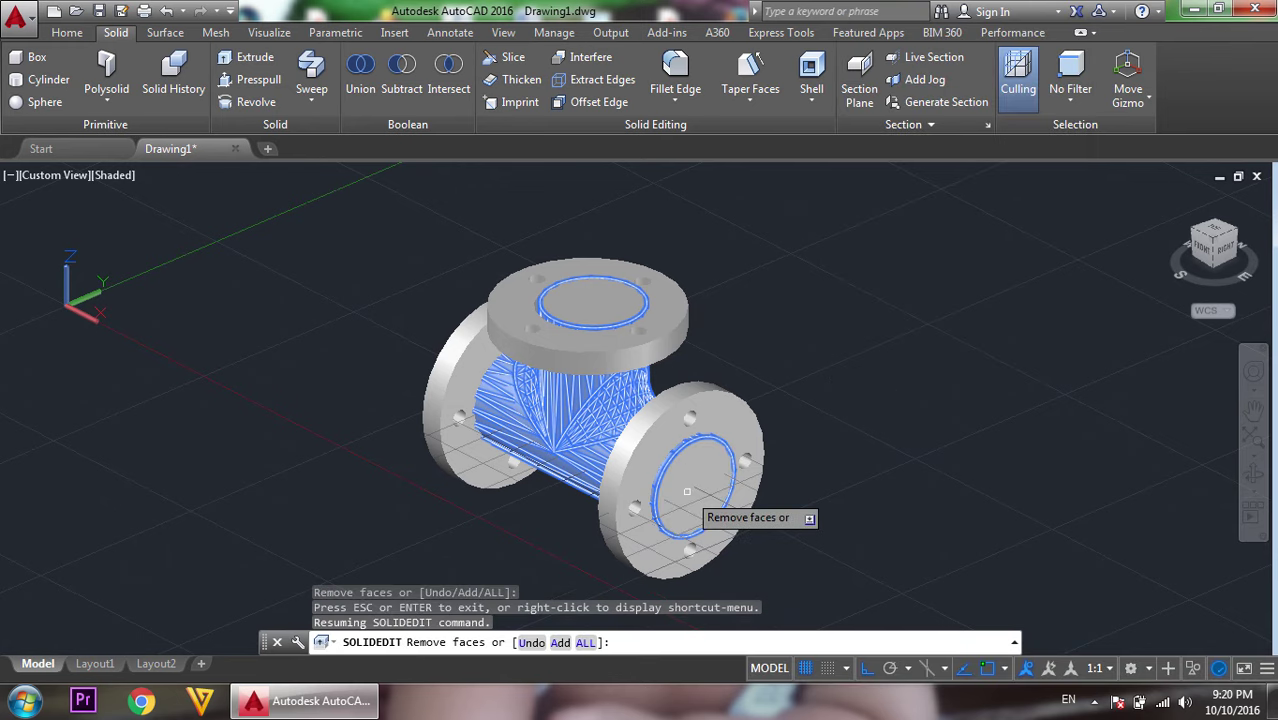
{"action": "right_click", "coordinate": [803, 332]}
{"action": "right_click", "coordinate": [803, 335]}
{"action": "right_click", "coordinate": [803, 332]}
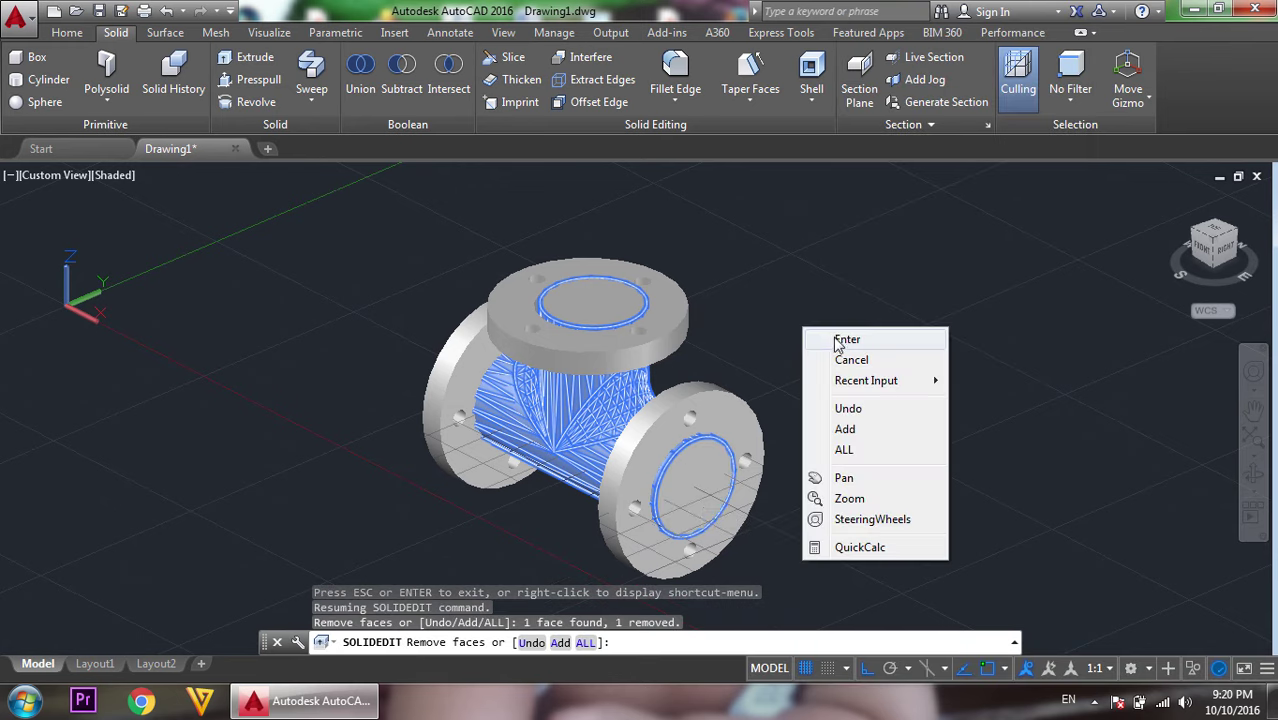
{"action": "left_click", "coordinate": [844, 340]}
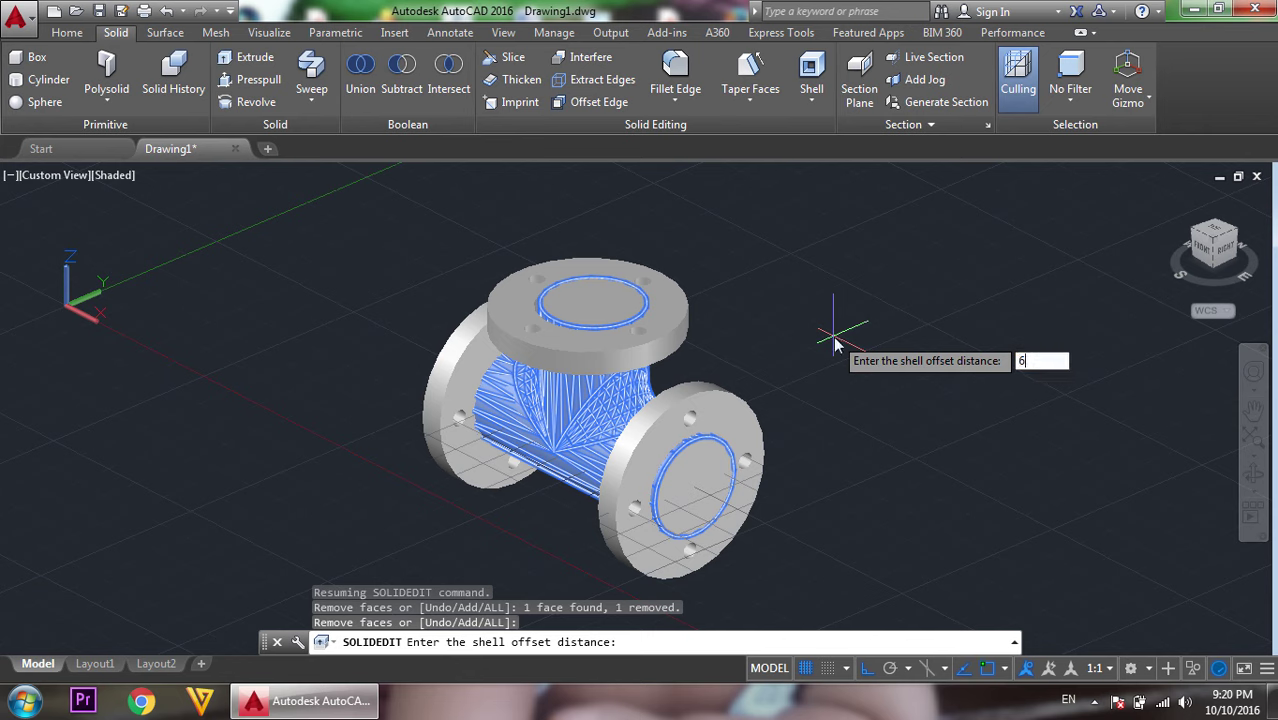
{"action": "key", "text": "Return"}
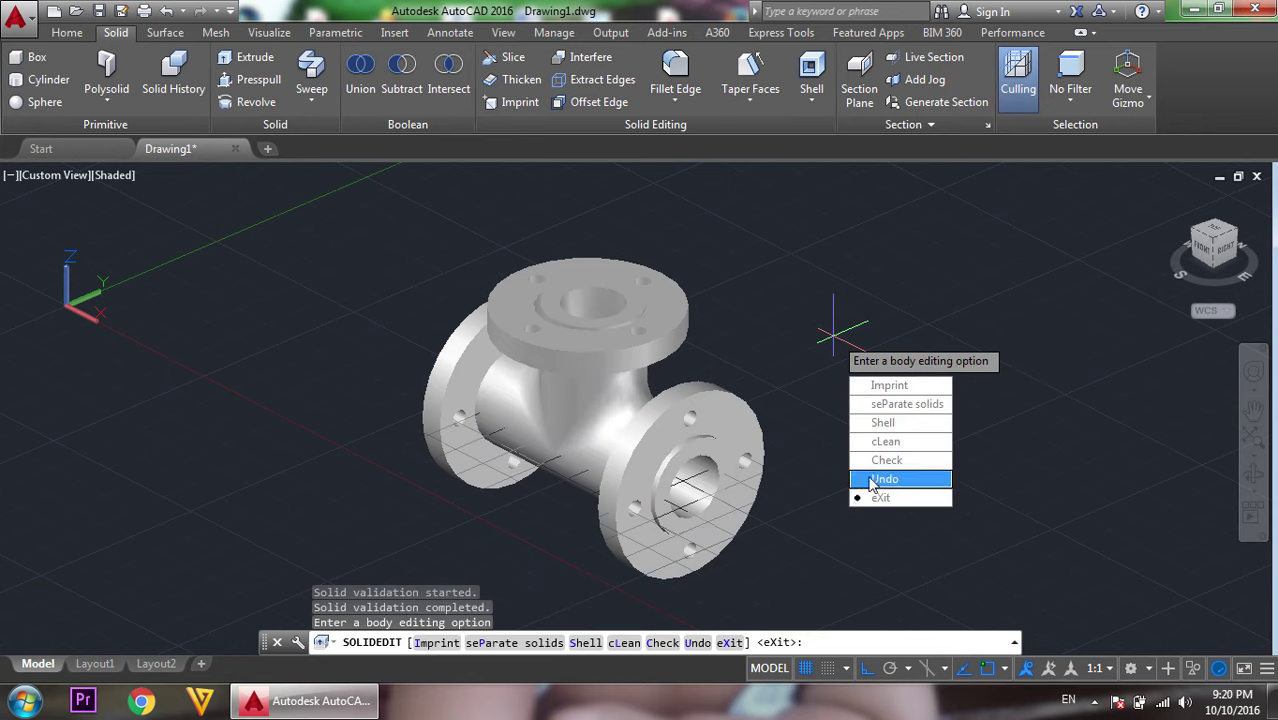
{"action": "left_click", "coordinate": [881, 503]}
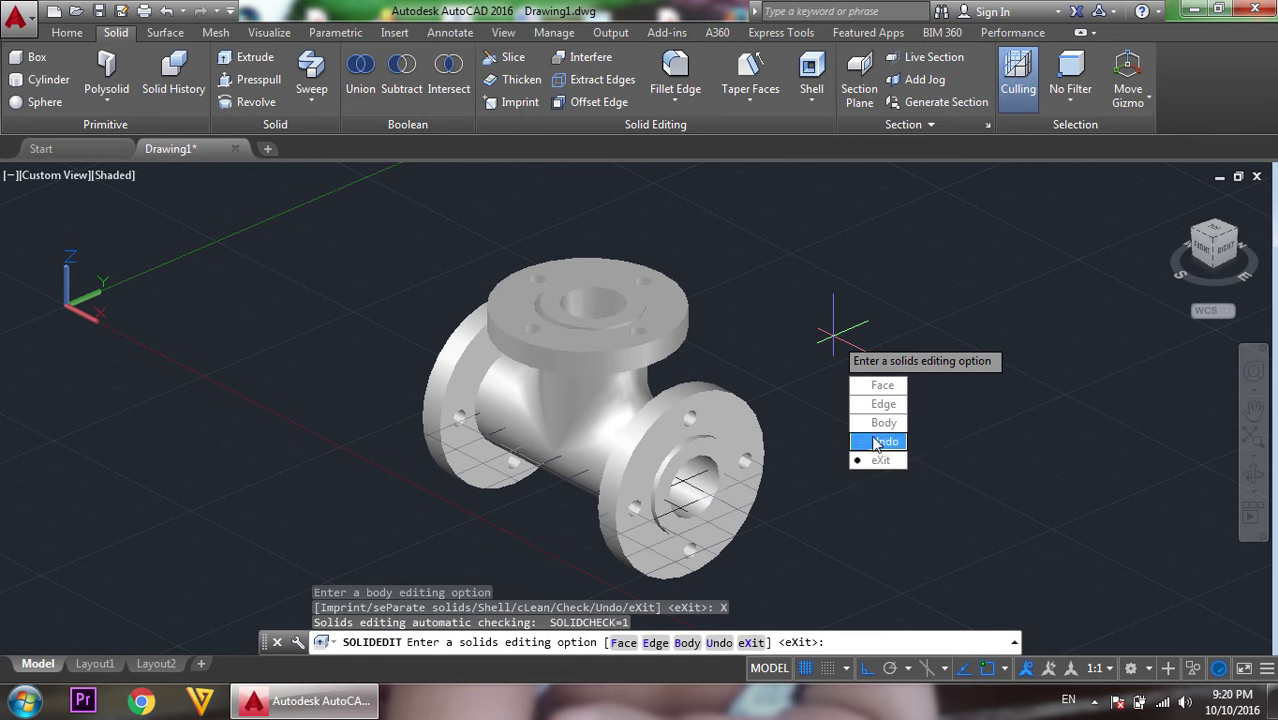
{"action": "left_click", "coordinate": [881, 462]}
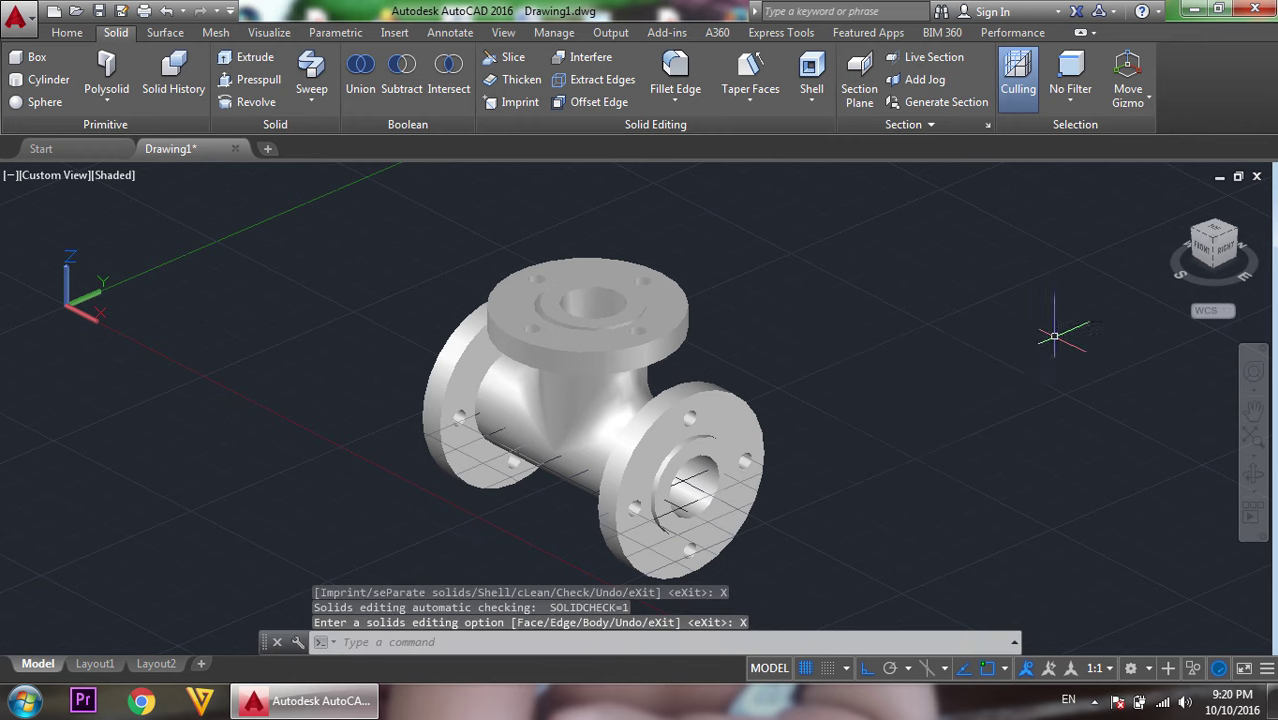
{"action": "left_click", "coordinate": [1253, 476]}
Orbit to view the hollow tee from above with the top flange facing forward.
{"action": "mouse_move", "coordinate": [1160, 446]}
{"action": "left_mouse_down"}
{"action": "mouse_move", "coordinate": [929, 438]}
{"action": "mouse_move", "coordinate": [1146, 465]}
{"action": "mouse_move", "coordinate": [1032, 482]}
{"action": "mouse_move", "coordinate": [1186, 361]}
{"action": "mouse_move", "coordinate": [790, 525]}
{"action": "mouse_move", "coordinate": [890, 594]}
{"action": "mouse_move", "coordinate": [984, 526]}
{"action": "mouse_move", "coordinate": [1037, 595]}
{"action": "mouse_move", "coordinate": [984, 528]}
{"action": "mouse_move", "coordinate": [967, 533]}
{"action": "mouse_move", "coordinate": [913, 422]}
{"action": "mouse_move", "coordinate": [809, 405]}
{"action": "mouse_move", "coordinate": [722, 463]}
{"action": "mouse_move", "coordinate": [705, 505]}
{"action": "mouse_move", "coordinate": [864, 531]}
{"action": "mouse_move", "coordinate": [1098, 509]}
{"action": "mouse_move", "coordinate": [1060, 487]}
{"action": "mouse_move", "coordinate": [1058, 513]}
{"action": "left_mouse_up"}
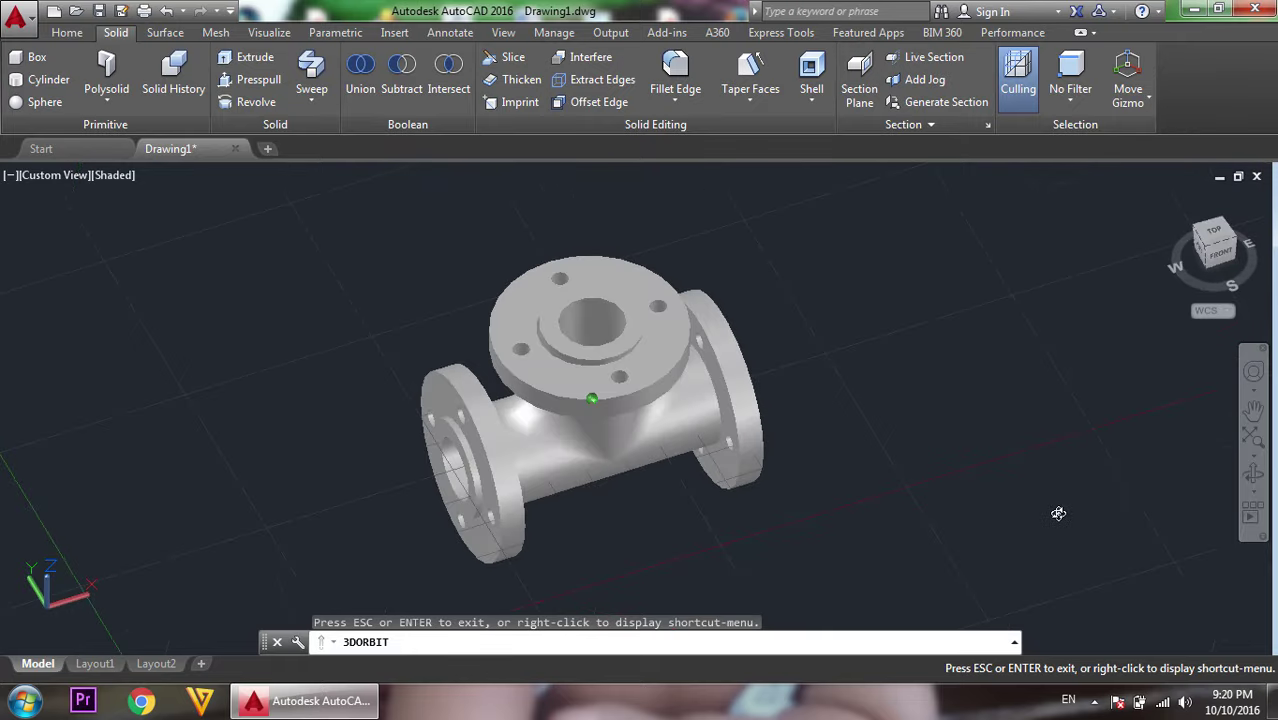
{"action": "right_click", "coordinate": [921, 296]}
{"action": "left_click", "coordinate": [958, 302]}
{"action": "type", "text": "m"}
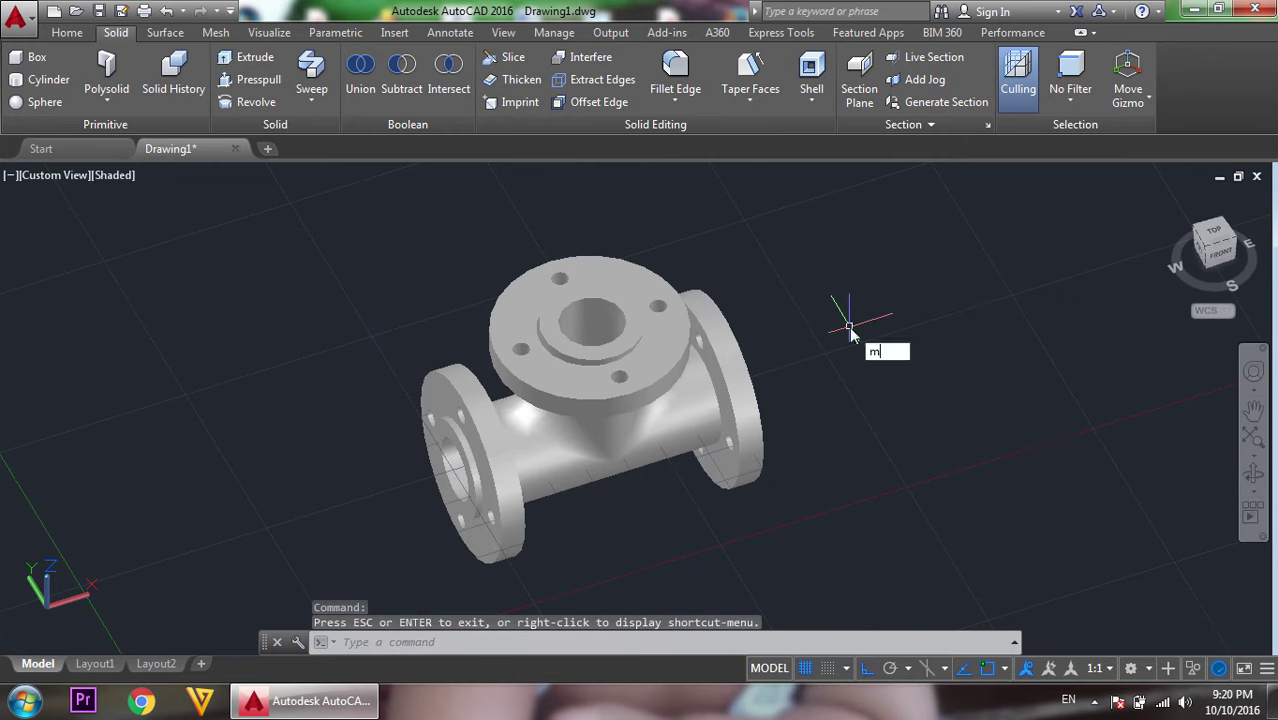
Move the top flange from its centre off the tee, toward the upper right.
{"action": "key", "text": "Return"}
{"action": "left_click", "coordinate": [645, 382]}
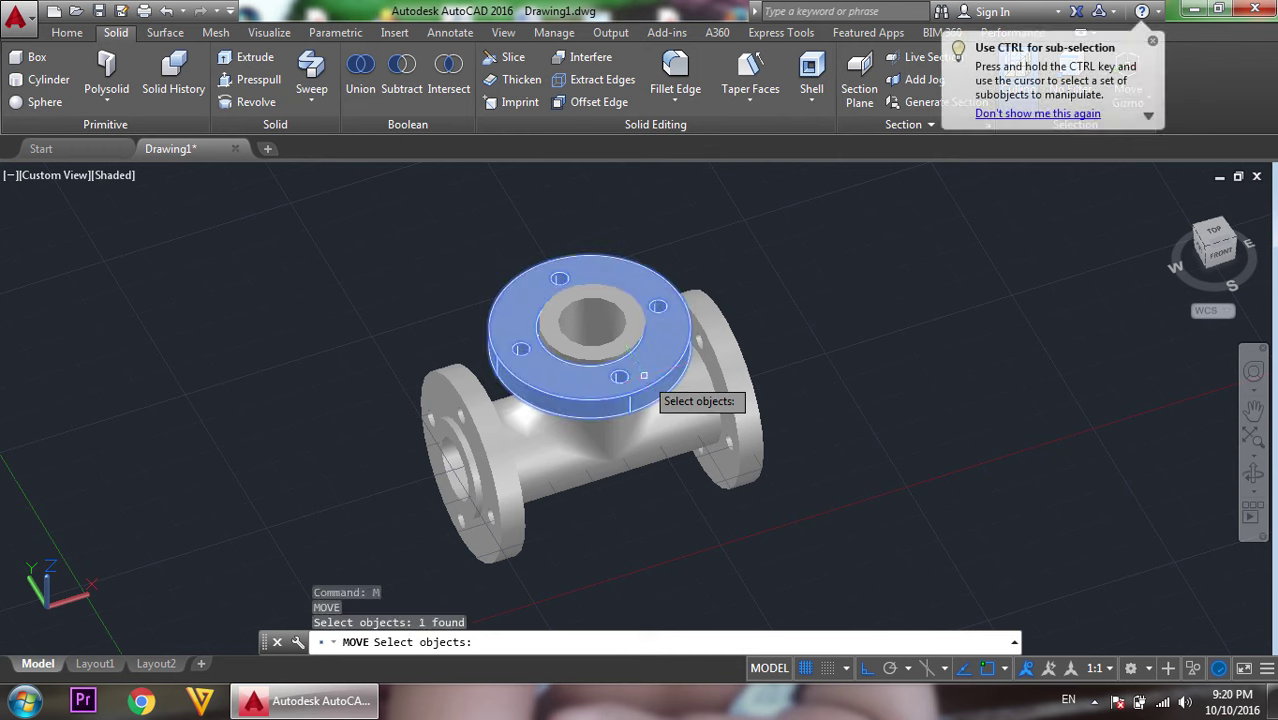
{"action": "key", "text": "Return"}
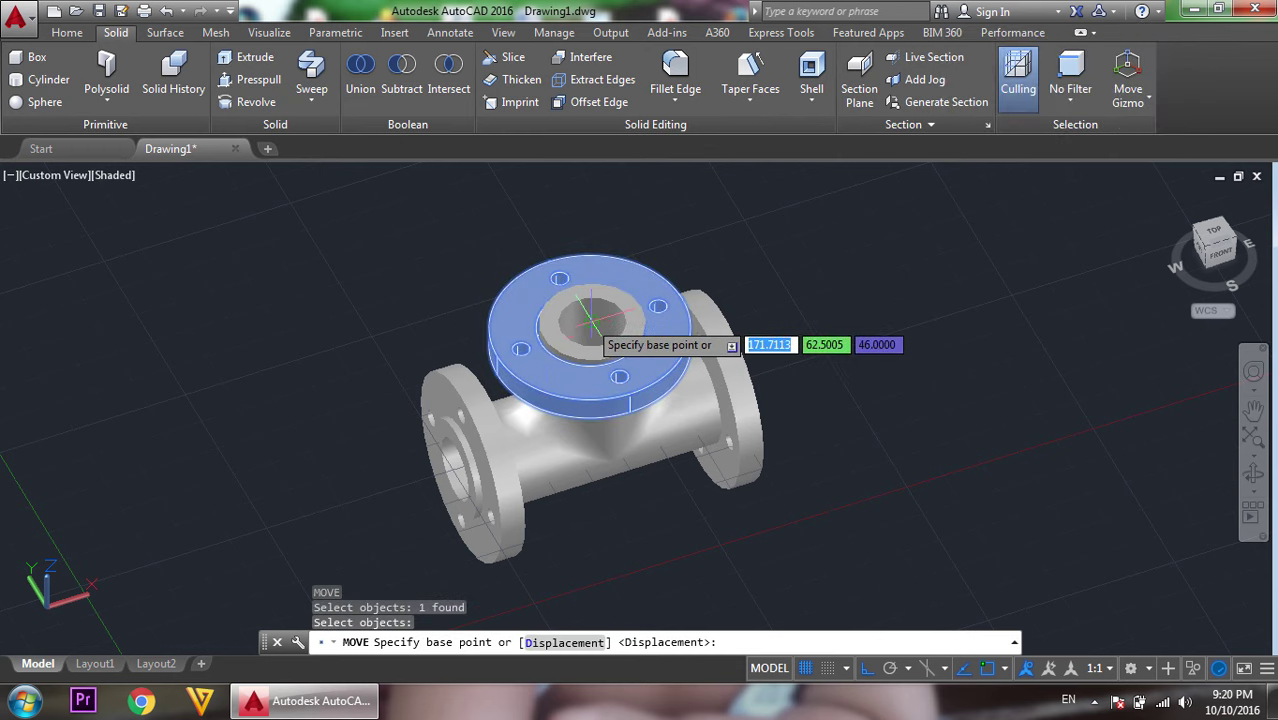
{"action": "left_click", "coordinate": [592, 321]}
{"action": "left_click", "coordinate": [592, 321]}
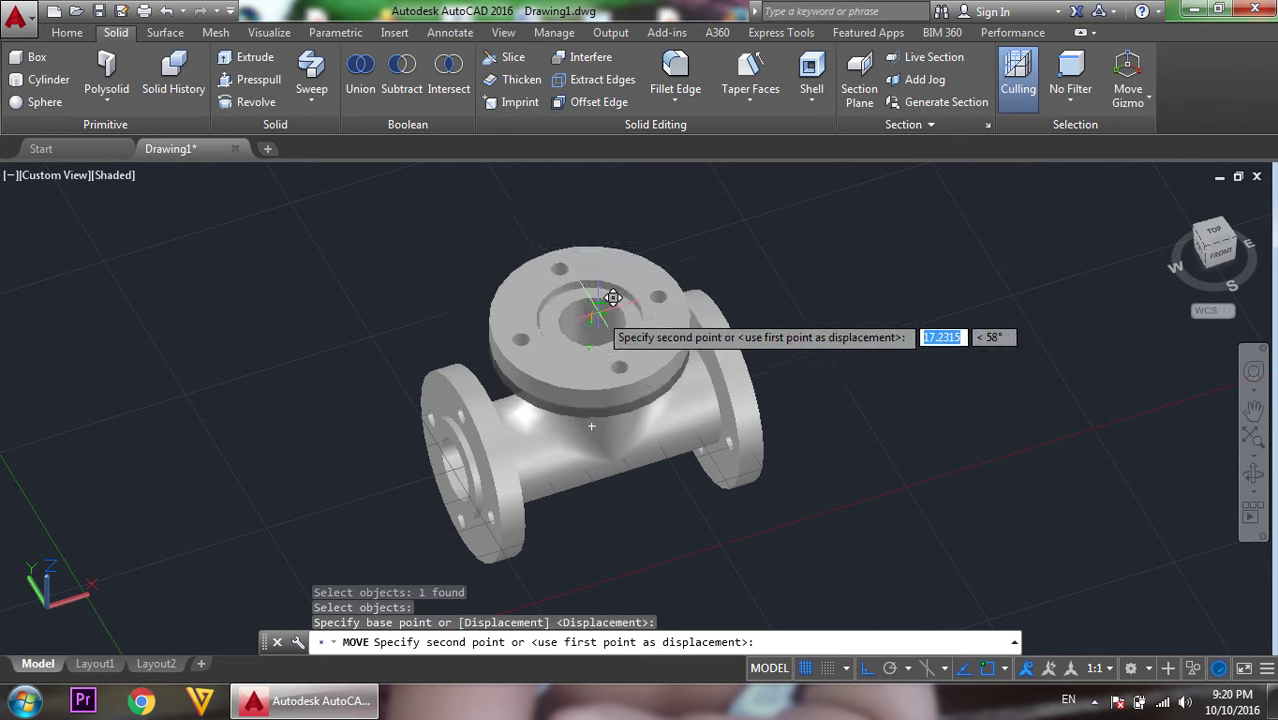
{"action": "left_click", "coordinate": [908, 272]}
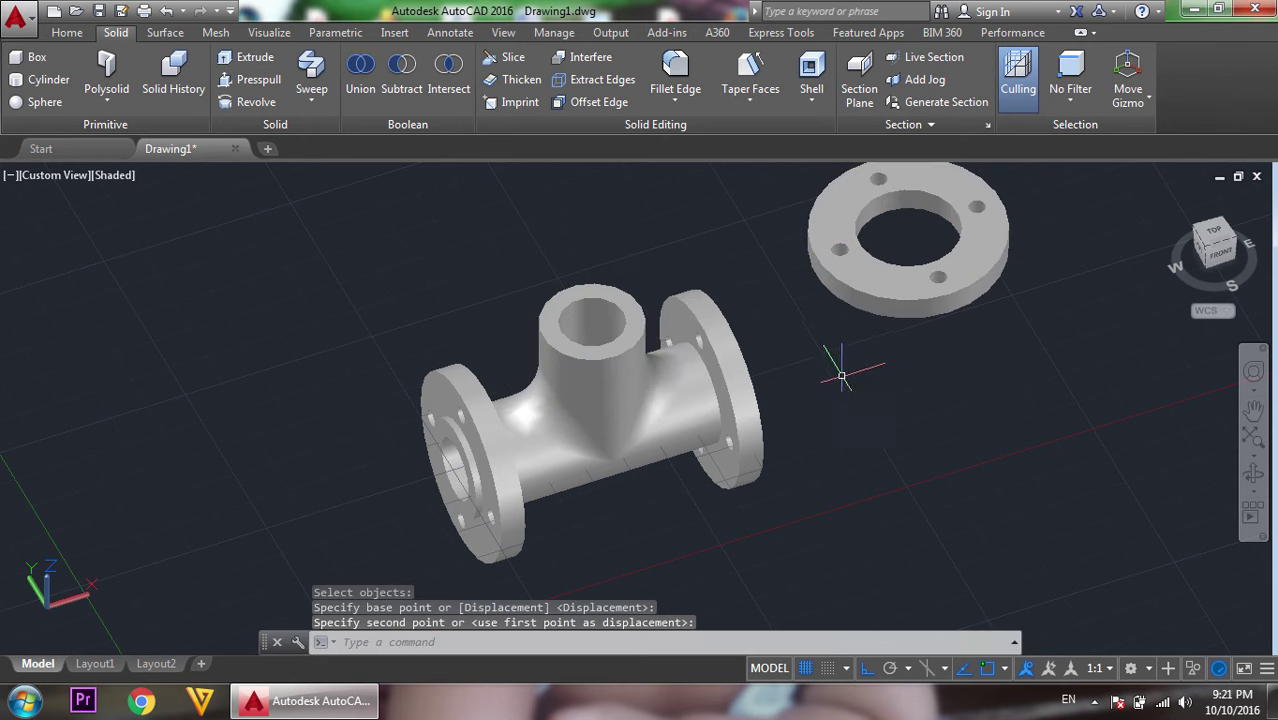
{"action": "type", "text": "m"}
Move the detached flange from its centre back onto the top of the tee.
{"action": "key", "text": "Return"}
{"action": "left_click", "coordinate": [862, 300]}
{"action": "key", "text": "Return"}
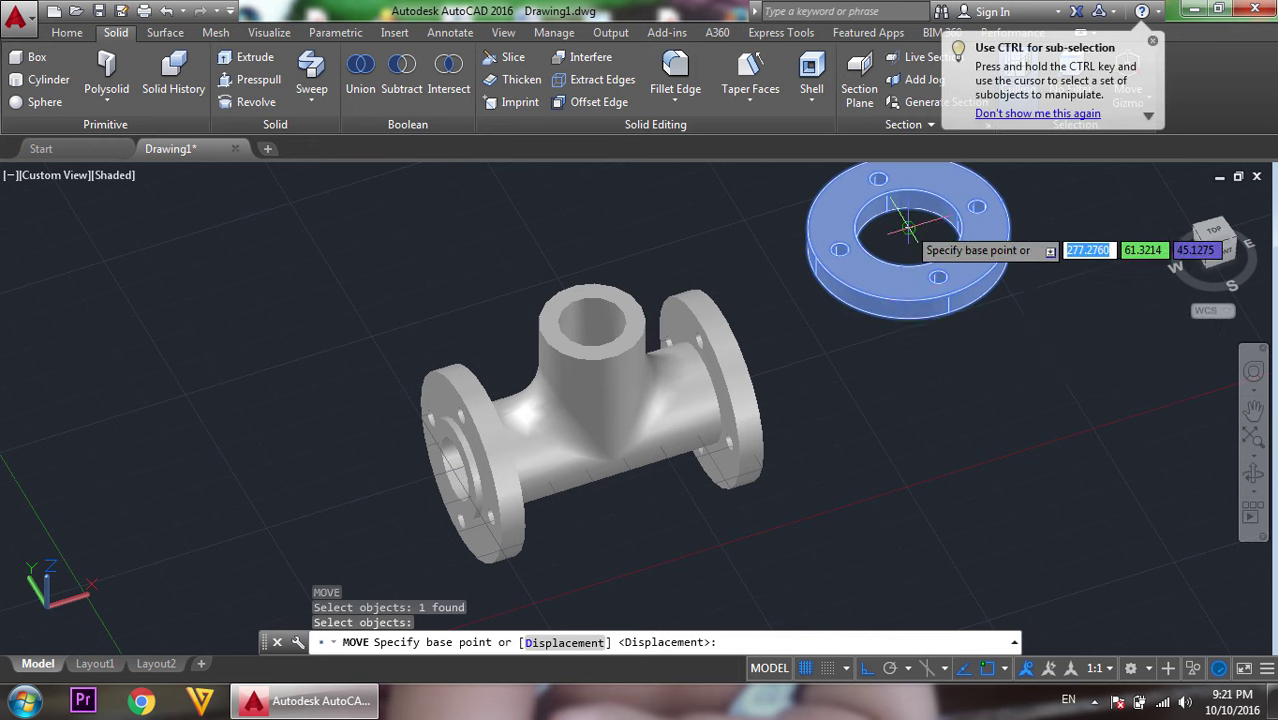
{"action": "left_click", "coordinate": [895, 215]}
{"action": "key", "text": "Escape"}
{"action": "key", "text": "Return"}
{"action": "left_click", "coordinate": [900, 215]}
{"action": "key", "text": "Return"}
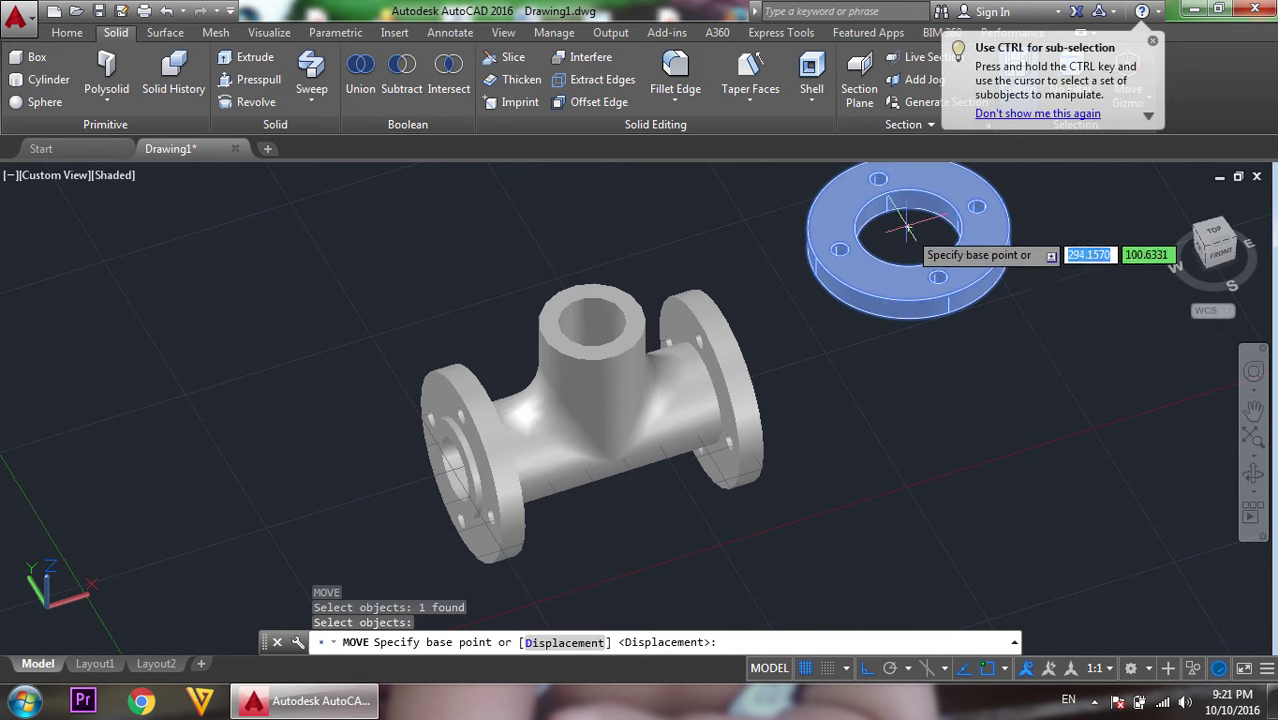
{"action": "left_click", "coordinate": [906, 230]}
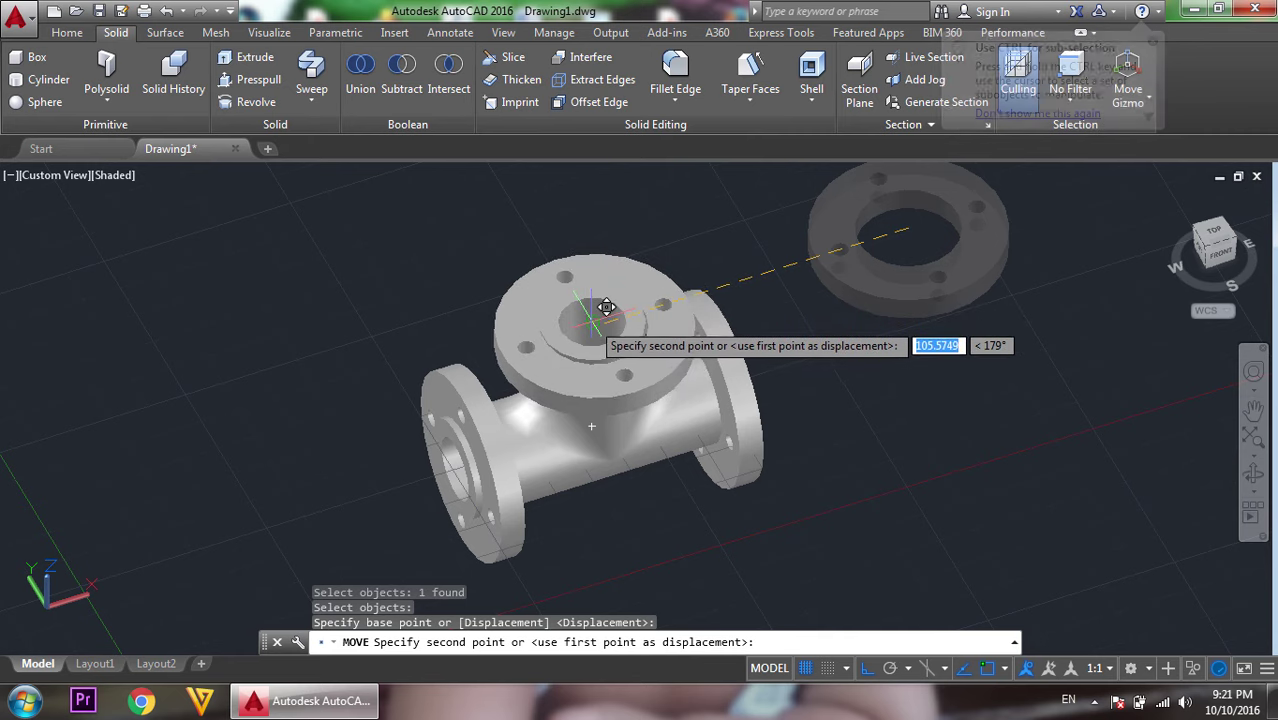
{"action": "left_click", "coordinate": [596, 316]}
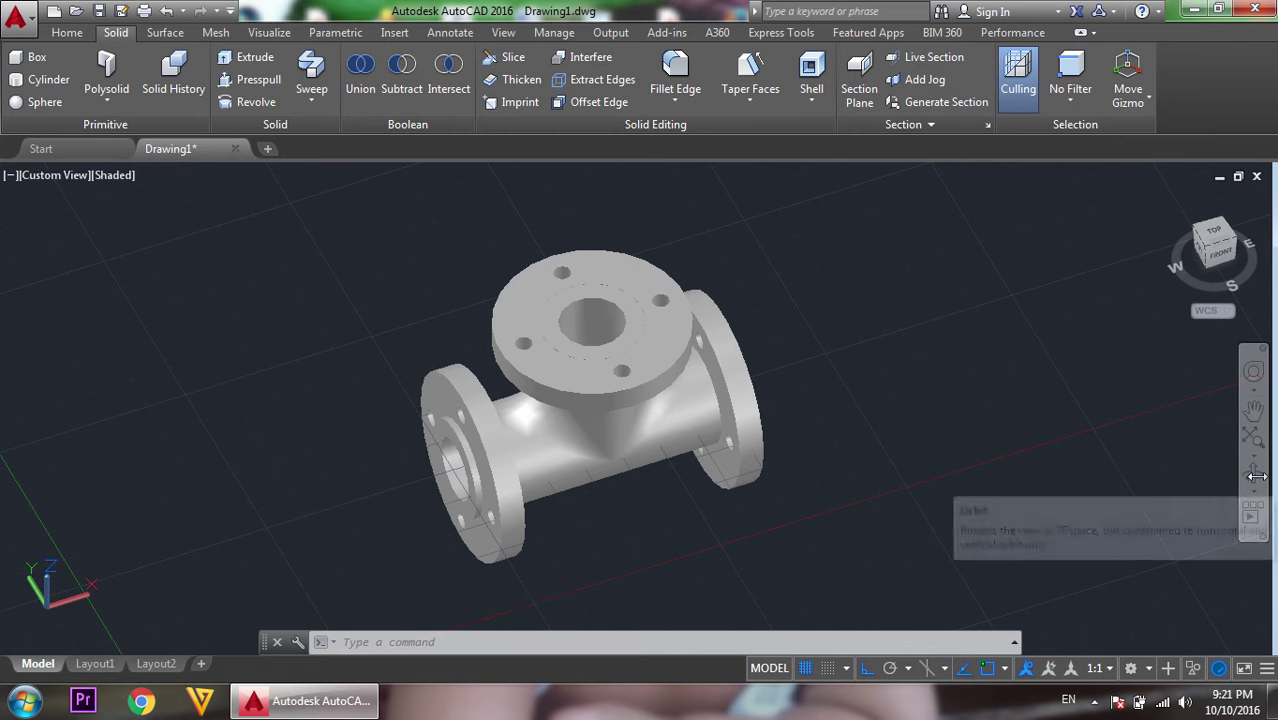
Orbit the model to a lower side angle.
{"action": "left_click", "coordinate": [1256, 477]}
{"action": "mouse_move", "coordinate": [933, 357]}
{"action": "left_mouse_down"}
{"action": "mouse_move", "coordinate": [864, 425]}
{"action": "mouse_move", "coordinate": [1038, 294]}
{"action": "mouse_move", "coordinate": [916, 297]}
{"action": "mouse_move", "coordinate": [917, 325]}
{"action": "mouse_move", "coordinate": [903, 328]}
{"action": "left_mouse_up"}
{"action": "right_click", "coordinate": [889, 247]}
{"action": "left_click", "coordinate": [929, 260]}
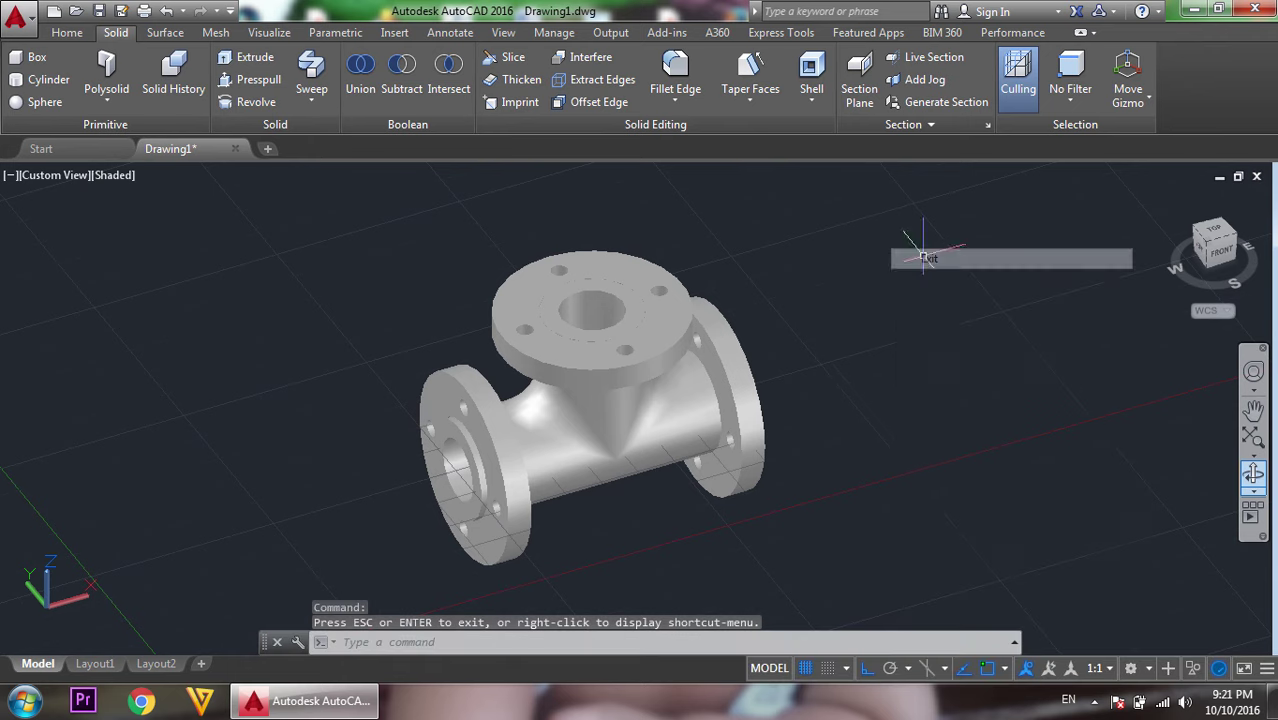
{"action": "type", "text": "m"}
Move the top flange 2 units straight down from its centre.
{"action": "key", "text": "Return"}
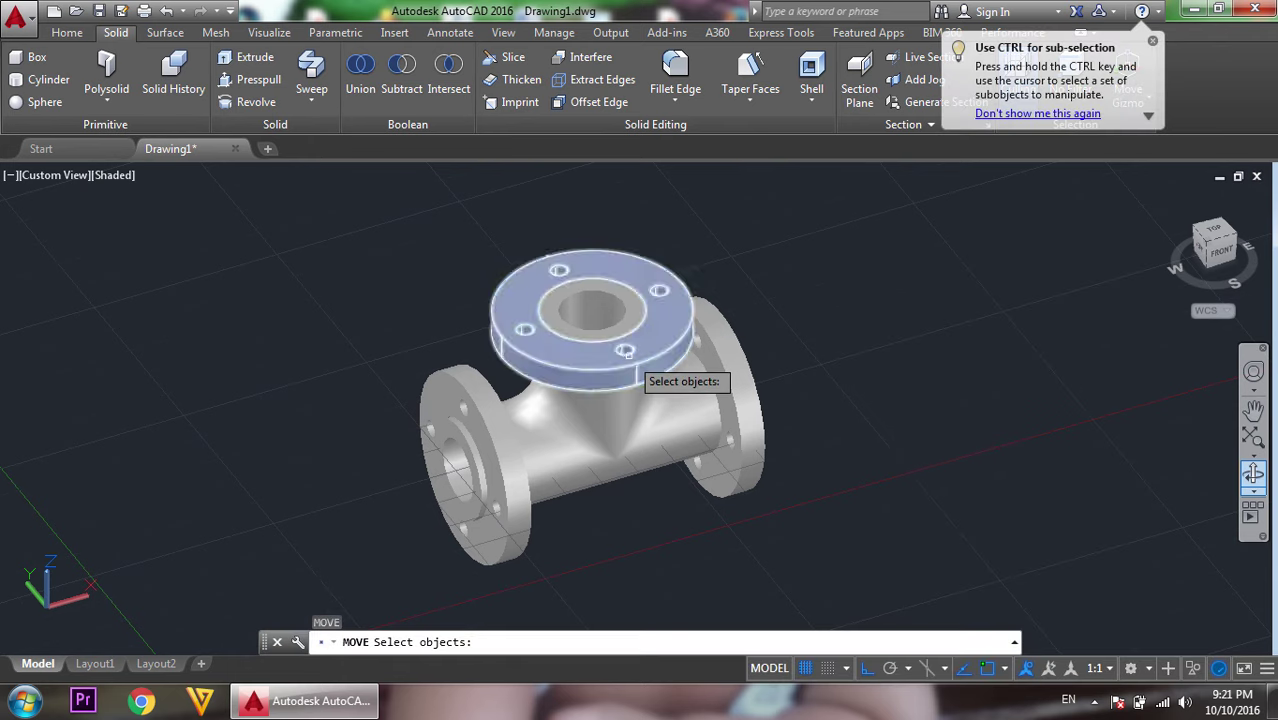
{"action": "left_click", "coordinate": [625, 349]}
{"action": "key", "text": "Return"}
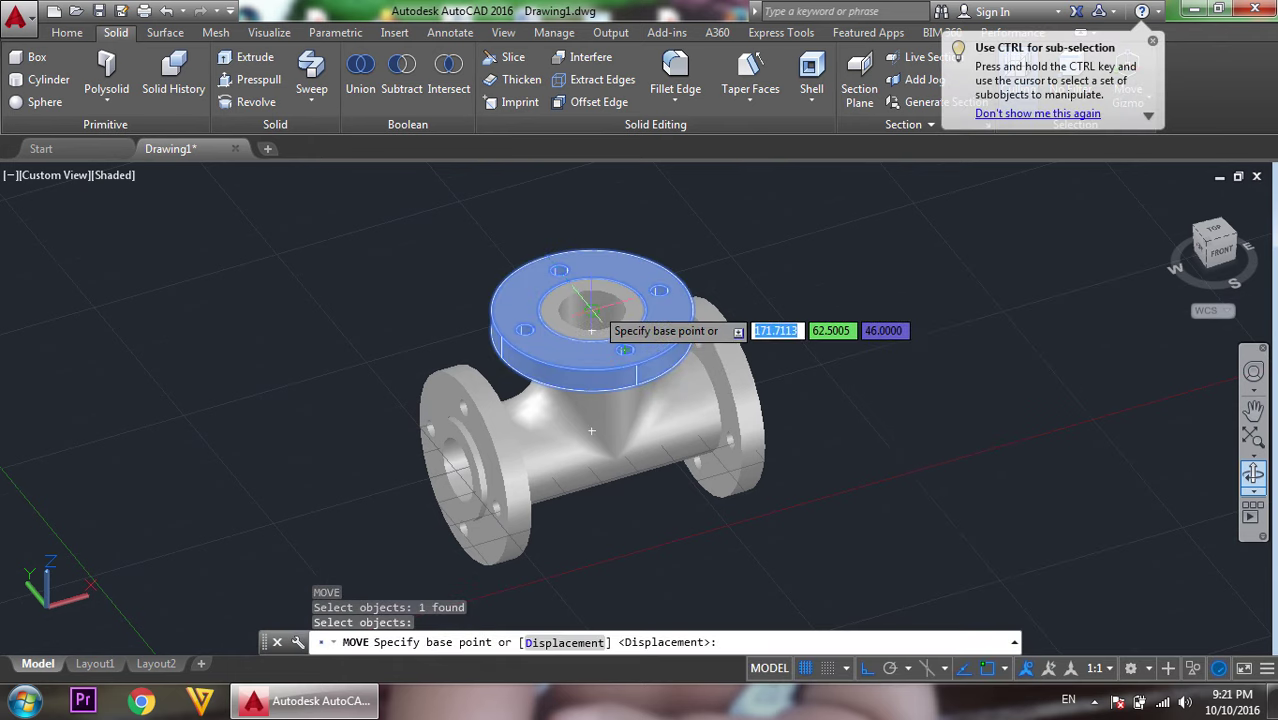
{"action": "left_click", "coordinate": [591, 311]}
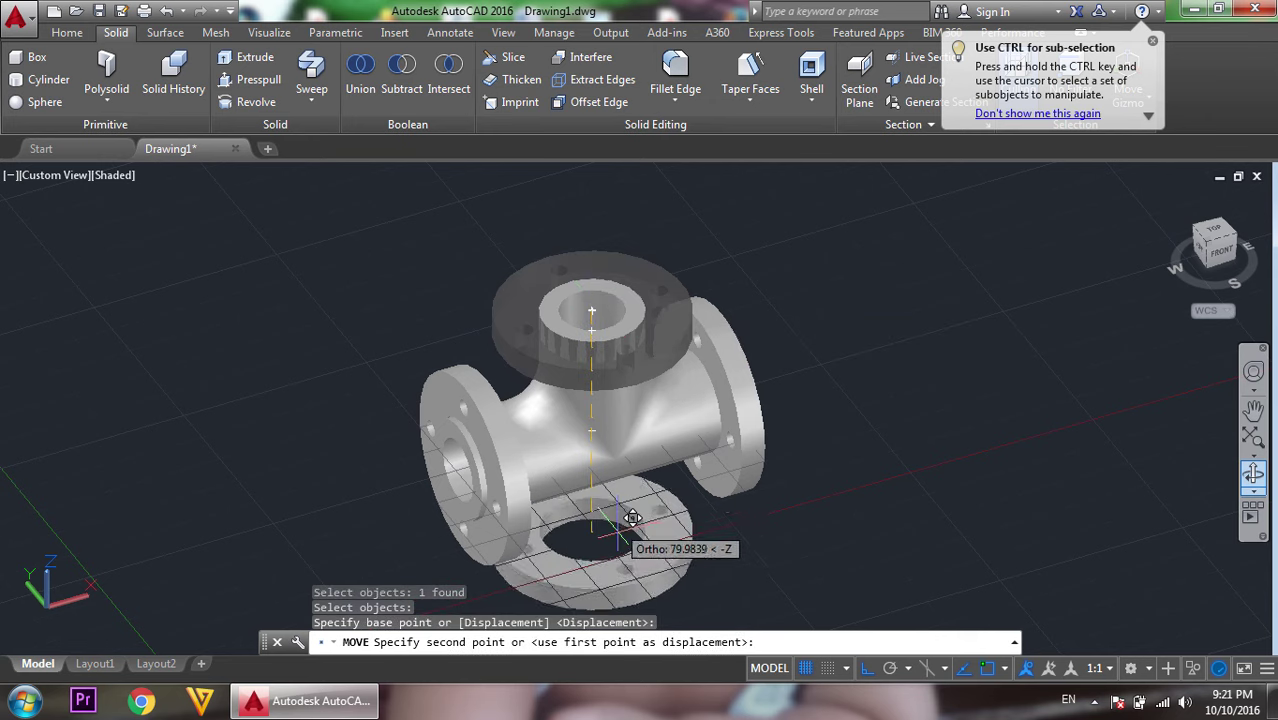
{"action": "type", "text": "2"}
{"action": "key", "text": "Return"}
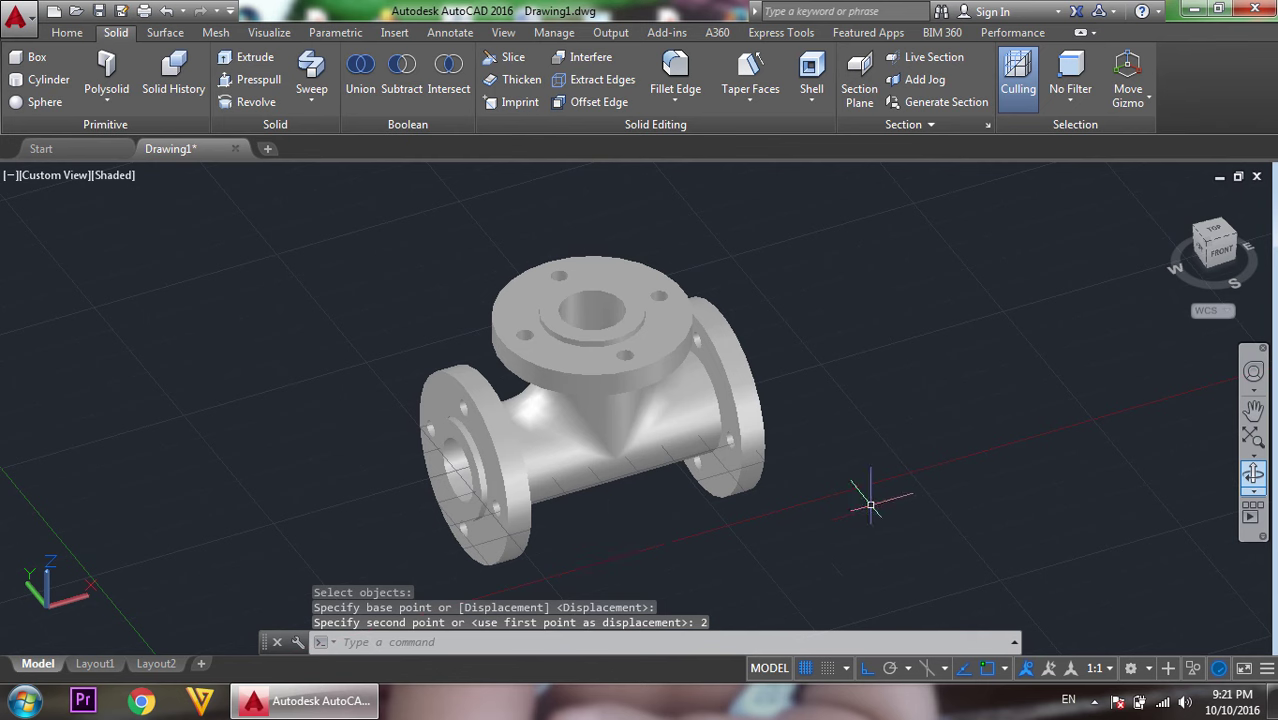
{"action": "left_click", "coordinate": [1252, 474]}
Orbit the flanged tee round to view it from its opposite side.
{"action": "mouse_move", "coordinate": [1073, 422]}
{"action": "left_mouse_down"}
{"action": "mouse_move", "coordinate": [1047, 456]}
{"action": "mouse_move", "coordinate": [950, 468]}
{"action": "mouse_move", "coordinate": [1050, 357]}
{"action": "mouse_move", "coordinate": [1024, 320]}
{"action": "mouse_move", "coordinate": [1055, 366]}
{"action": "left_mouse_up"}
{"action": "right_click", "coordinate": [948, 260]}
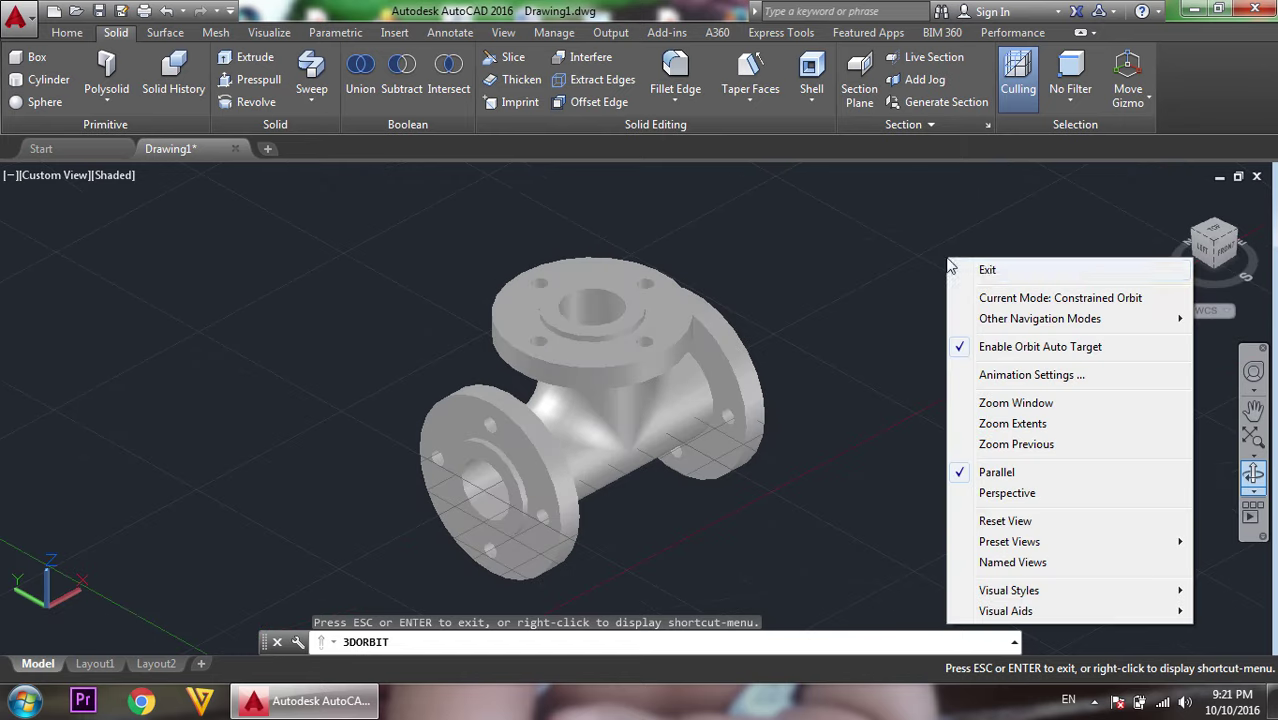
{"action": "left_click", "coordinate": [982, 268]}
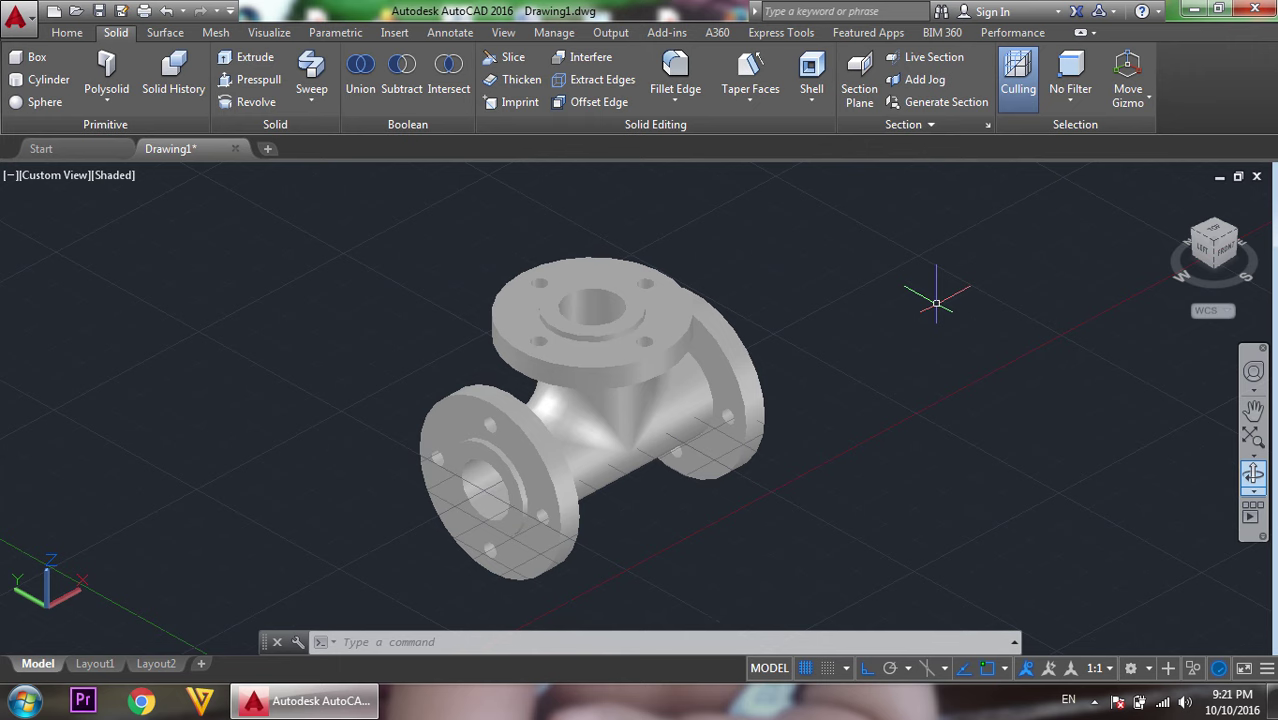
Union the pipe body and all three flanges, window-selecting the four solids.
{"action": "type", "text": "Uni"}
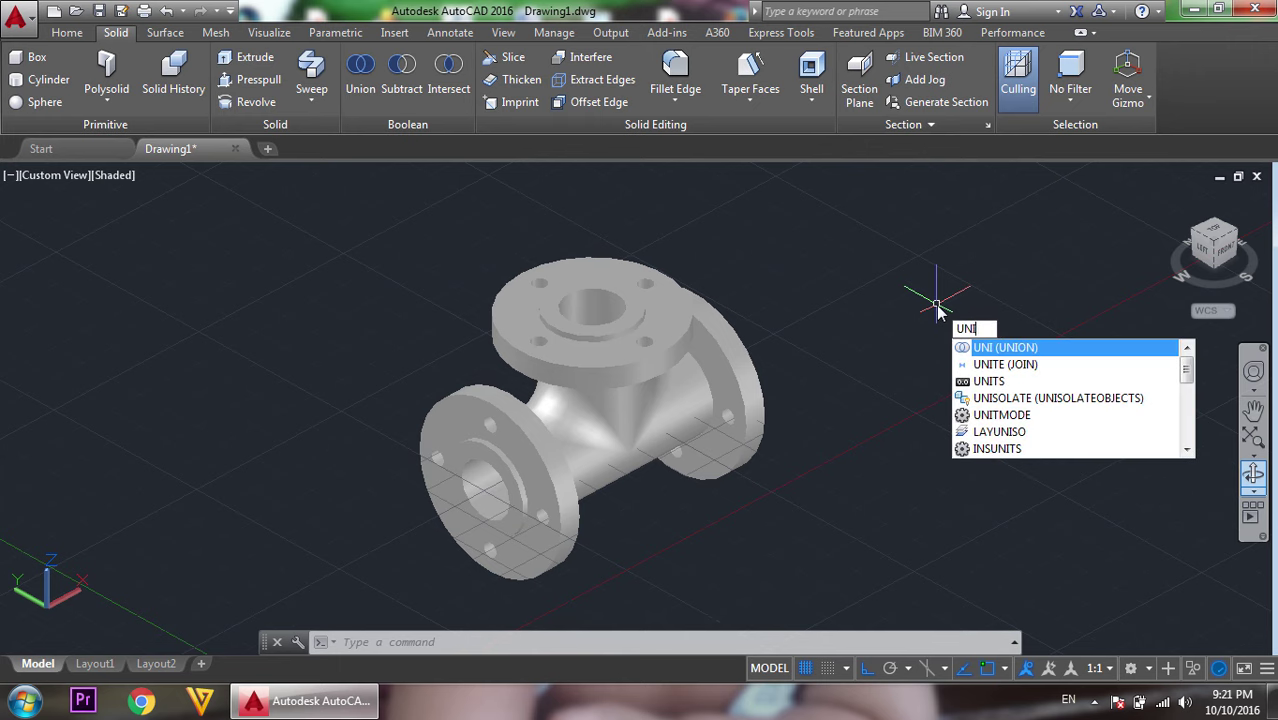
{"action": "key", "text": "Return"}
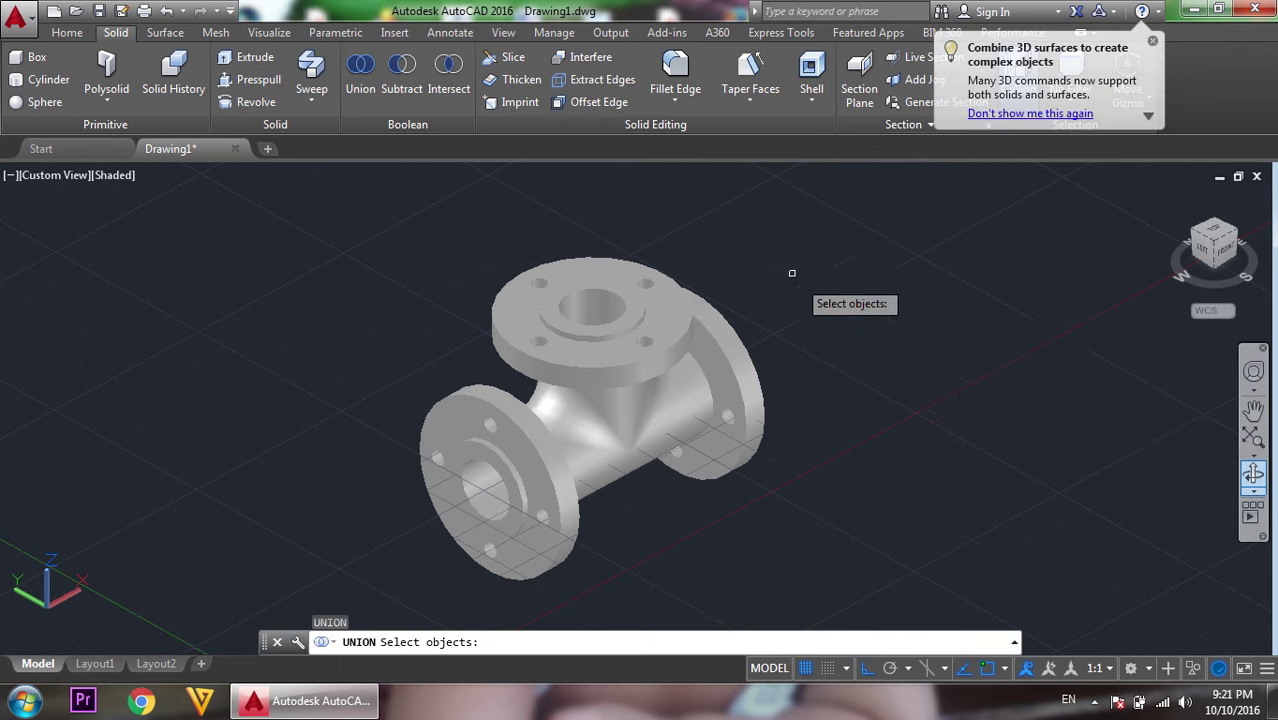
{"action": "left_click", "coordinate": [762, 252]}
{"action": "left_click", "coordinate": [448, 457]}
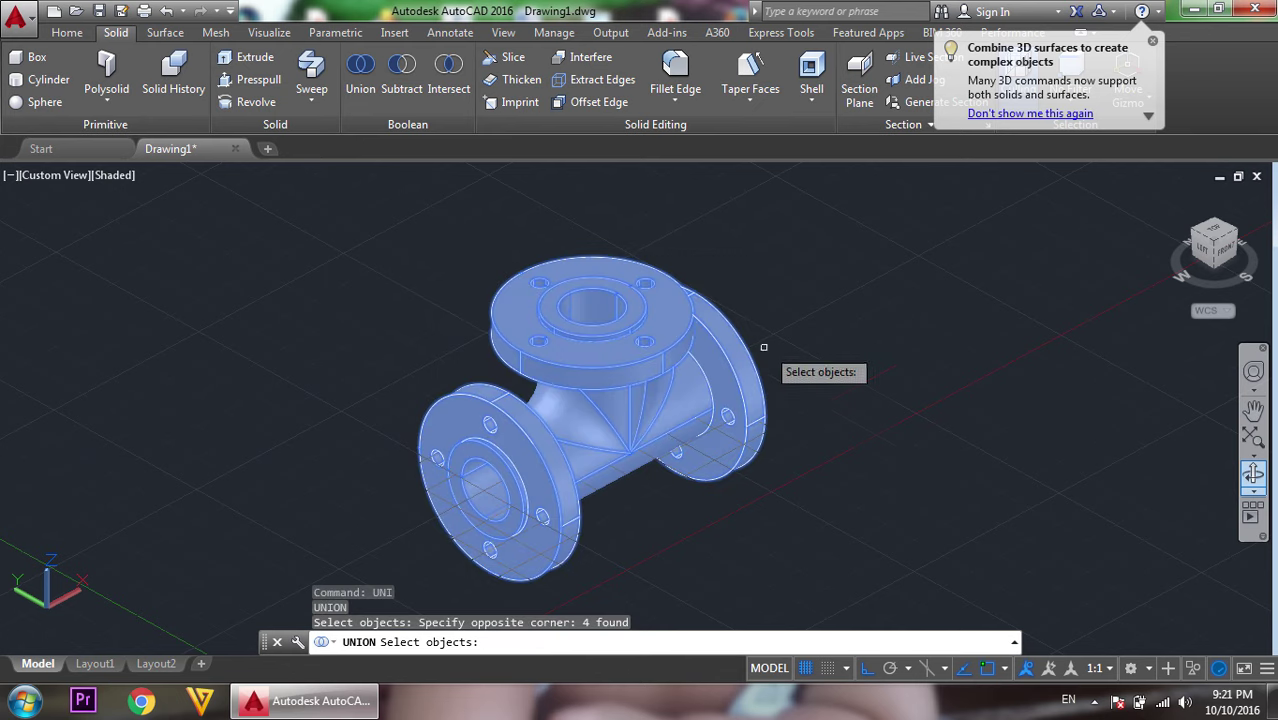
{"action": "key", "text": "Return"}
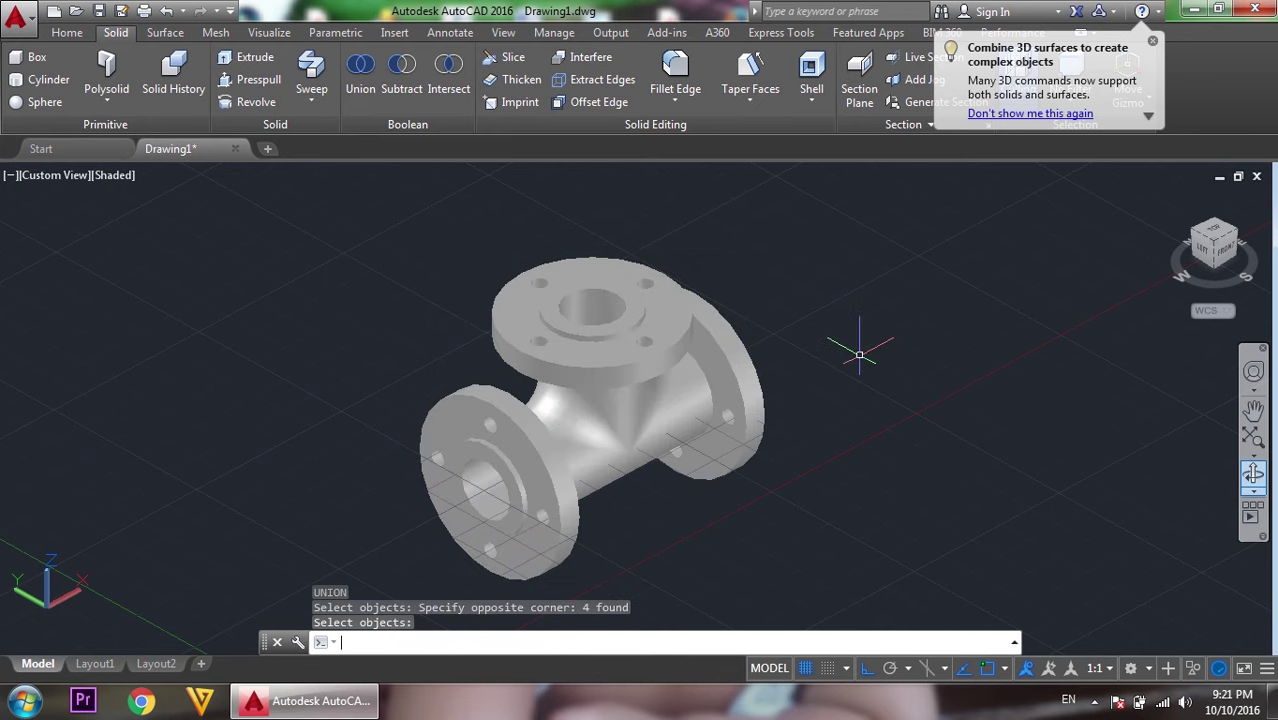
Start a multiple fillet with radius 3 on the first pipe junction edge.
{"action": "type", "text": "F"}
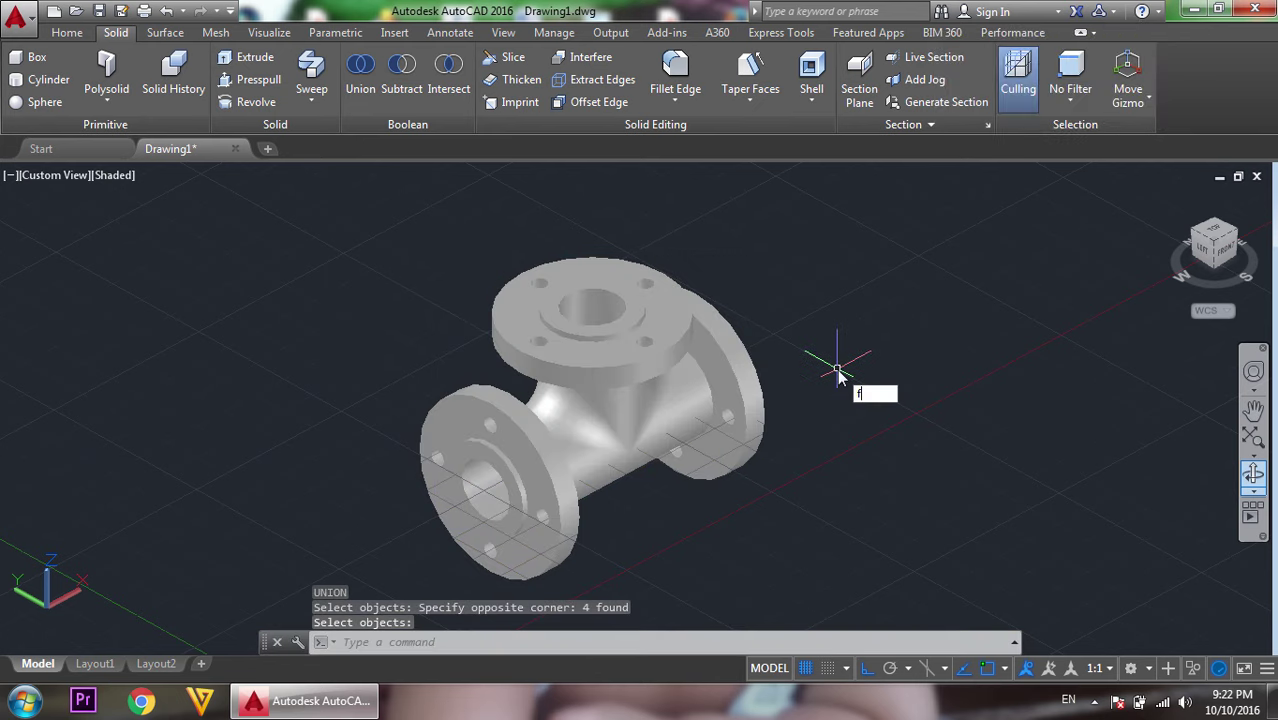
{"action": "key", "text": "Return"}
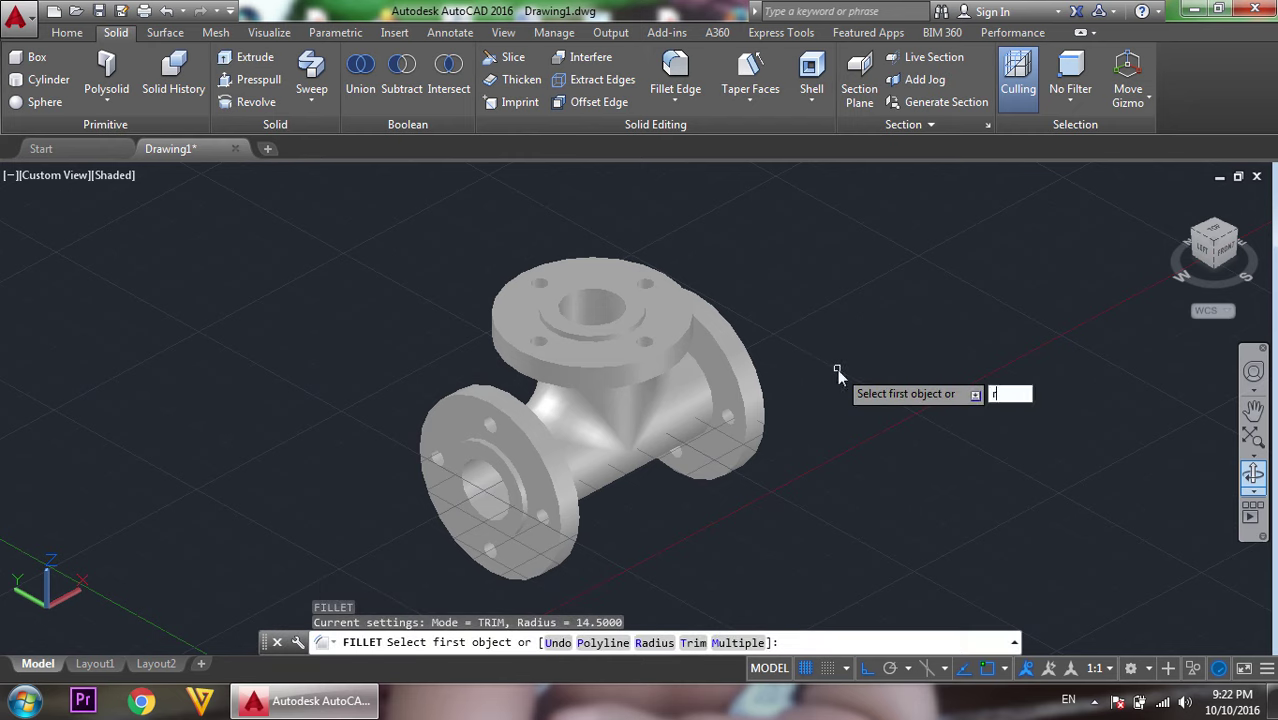
{"action": "key", "text": "Return"}
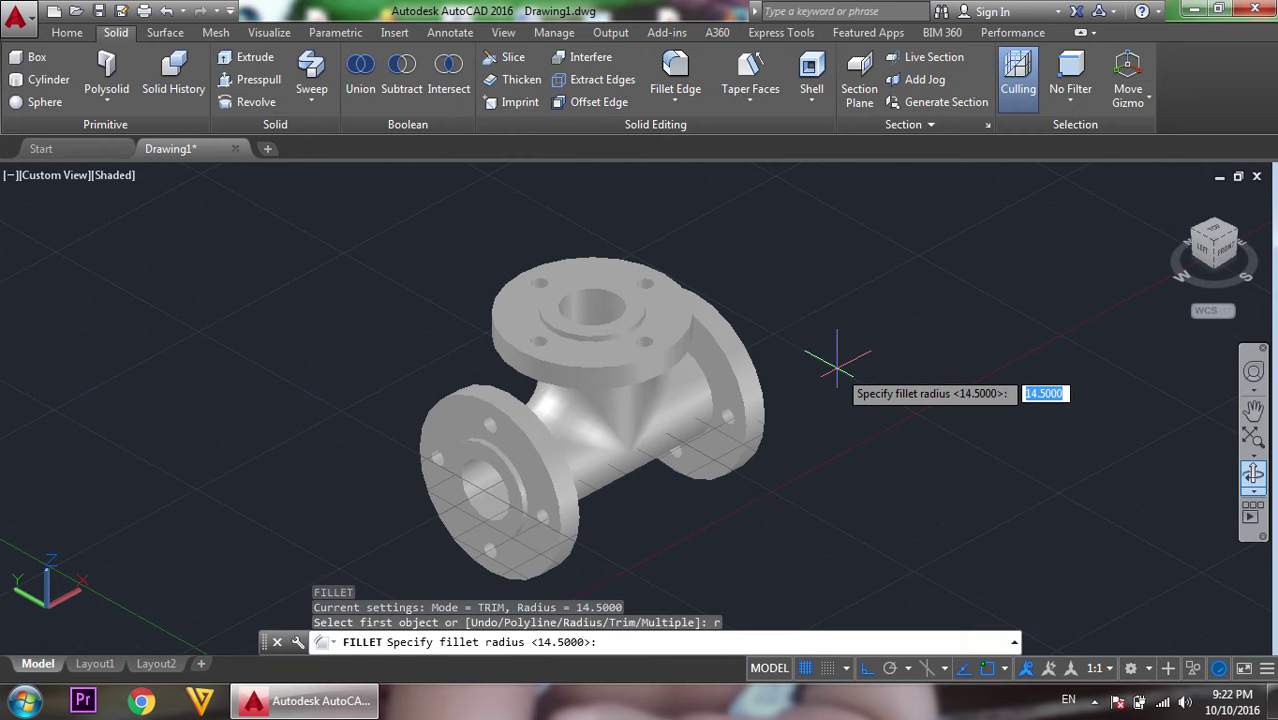
{"action": "key", "text": "Return"}
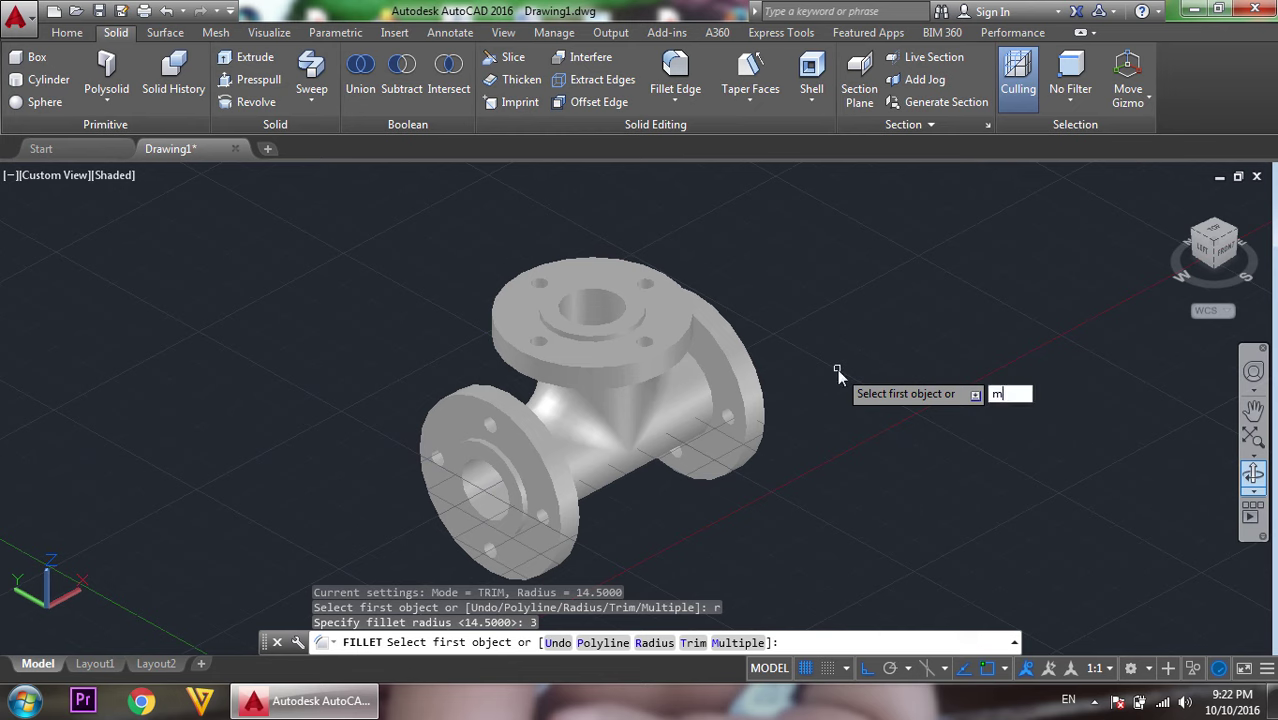
{"action": "key", "text": "Return"}
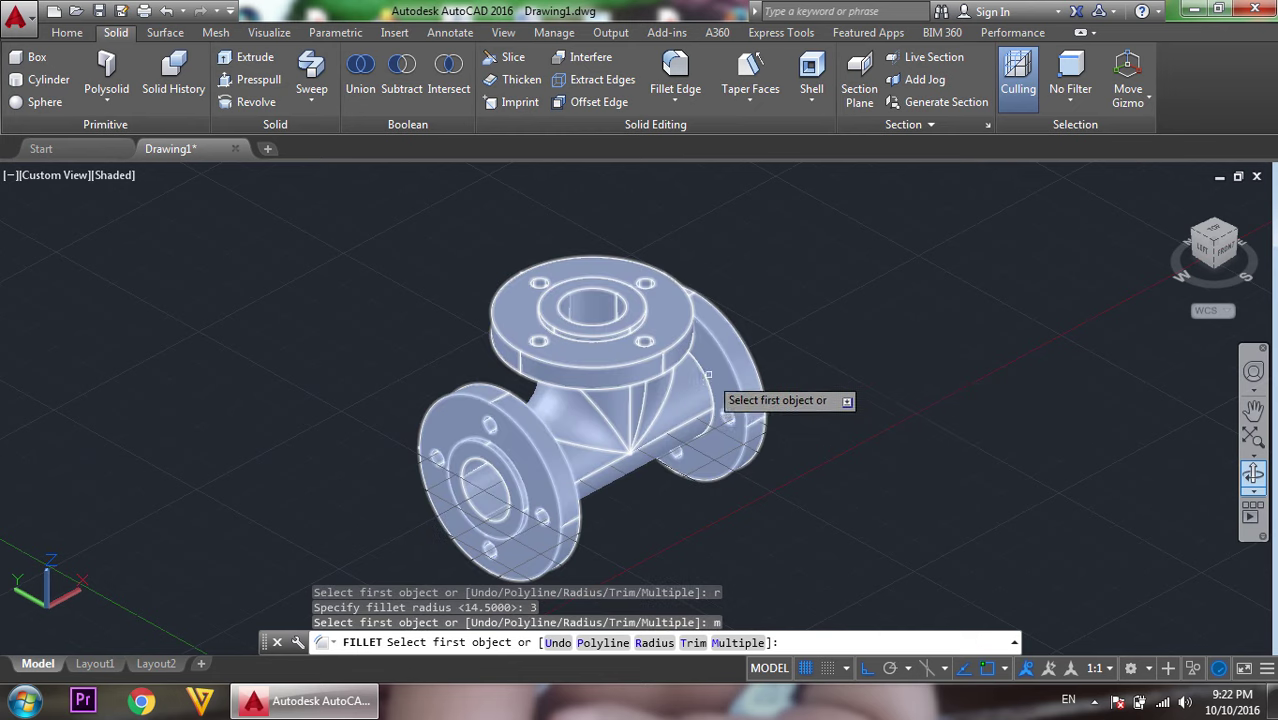
{"action": "left_click", "coordinate": [705, 381]}
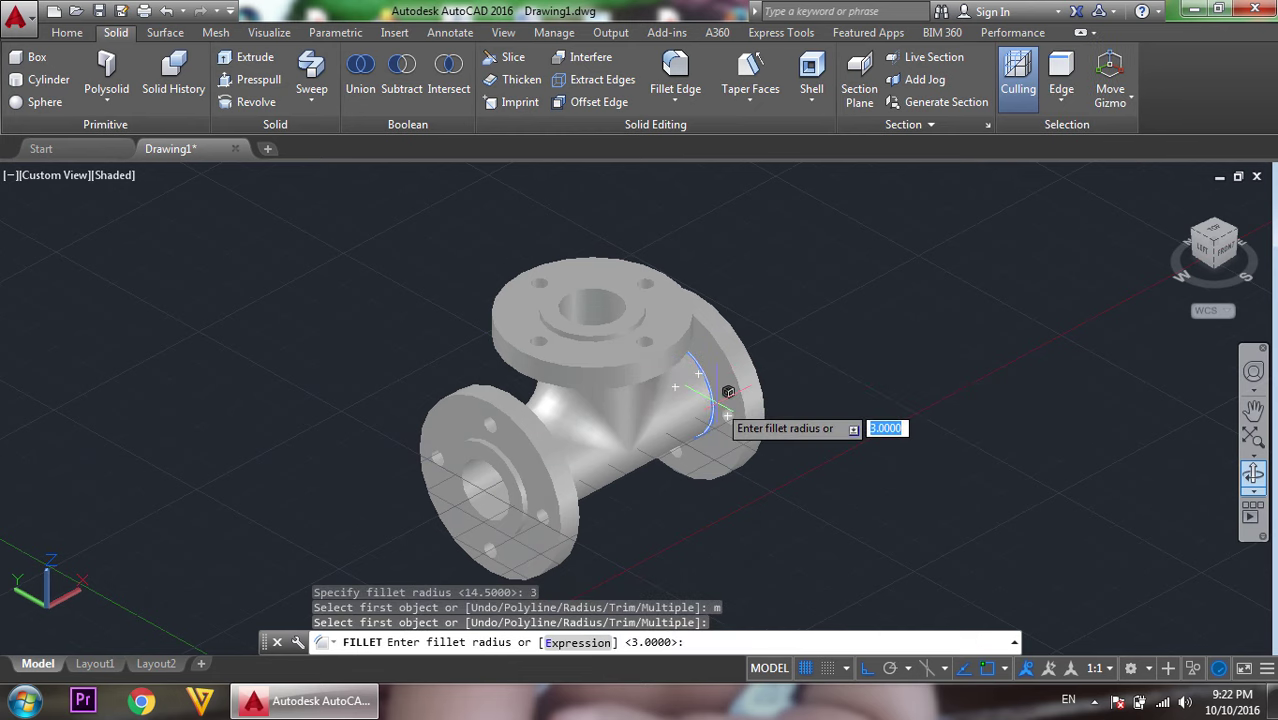
{"action": "key", "text": "Return"}
Orbit to reach a hidden junction edge and fillet it at radius 3.
{"action": "left_click", "coordinate": [1253, 480]}
{"action": "left_click_drag", "start_coordinate": [918, 428], "coordinate": [744, 406]}
{"action": "key", "text": "Escape"}
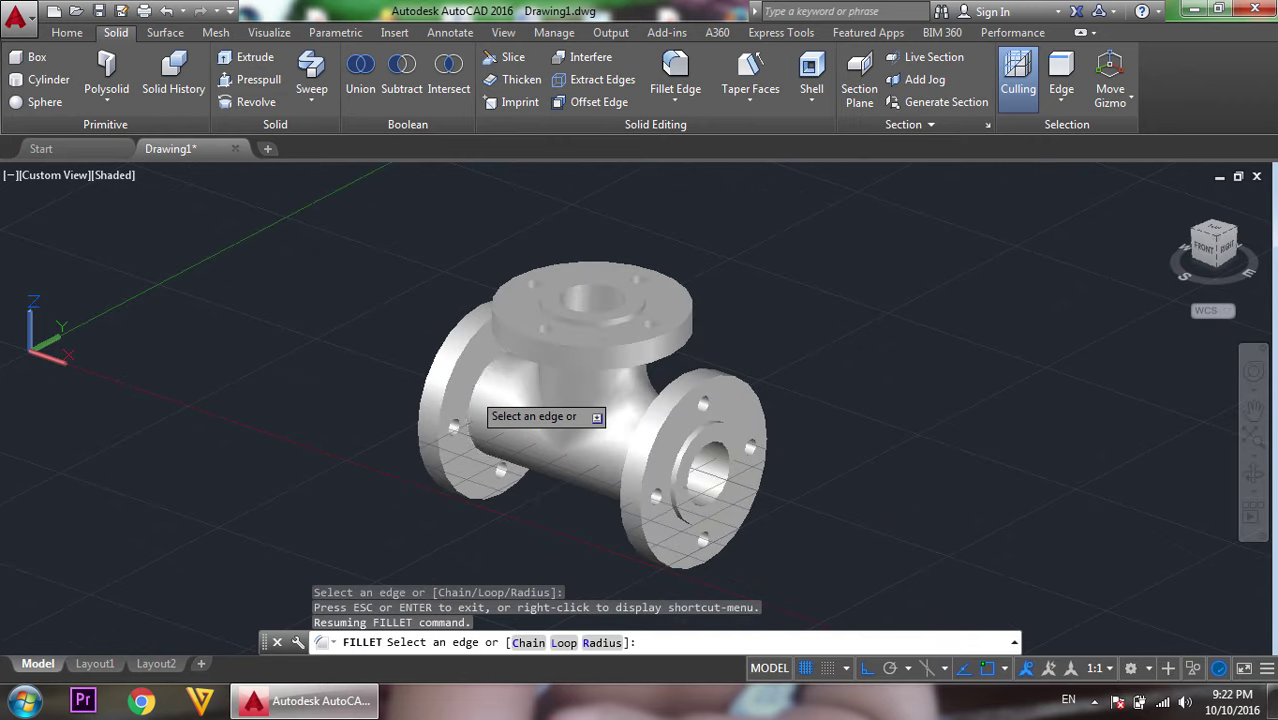
{"action": "left_click", "coordinate": [493, 385]}
{"action": "key", "text": "Return"}
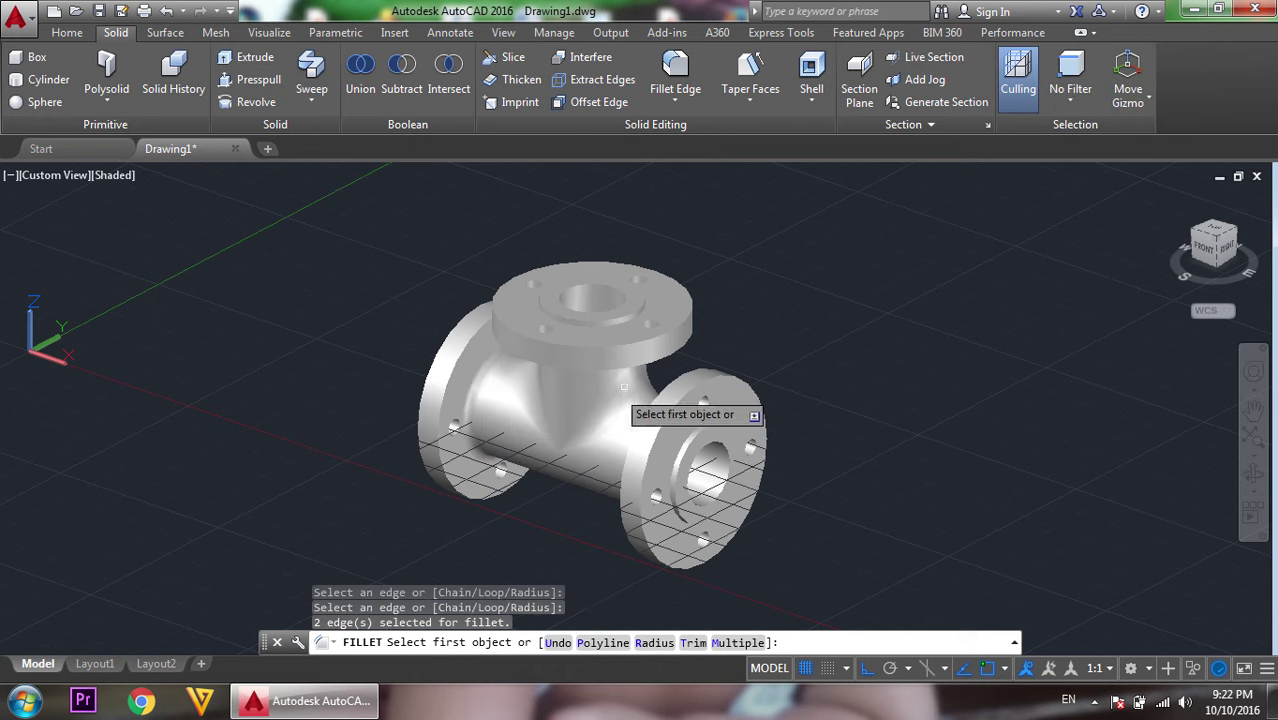
Orbit to the other side and fillet the top flange edge at radius 3.
{"action": "left_click", "coordinate": [1253, 475]}
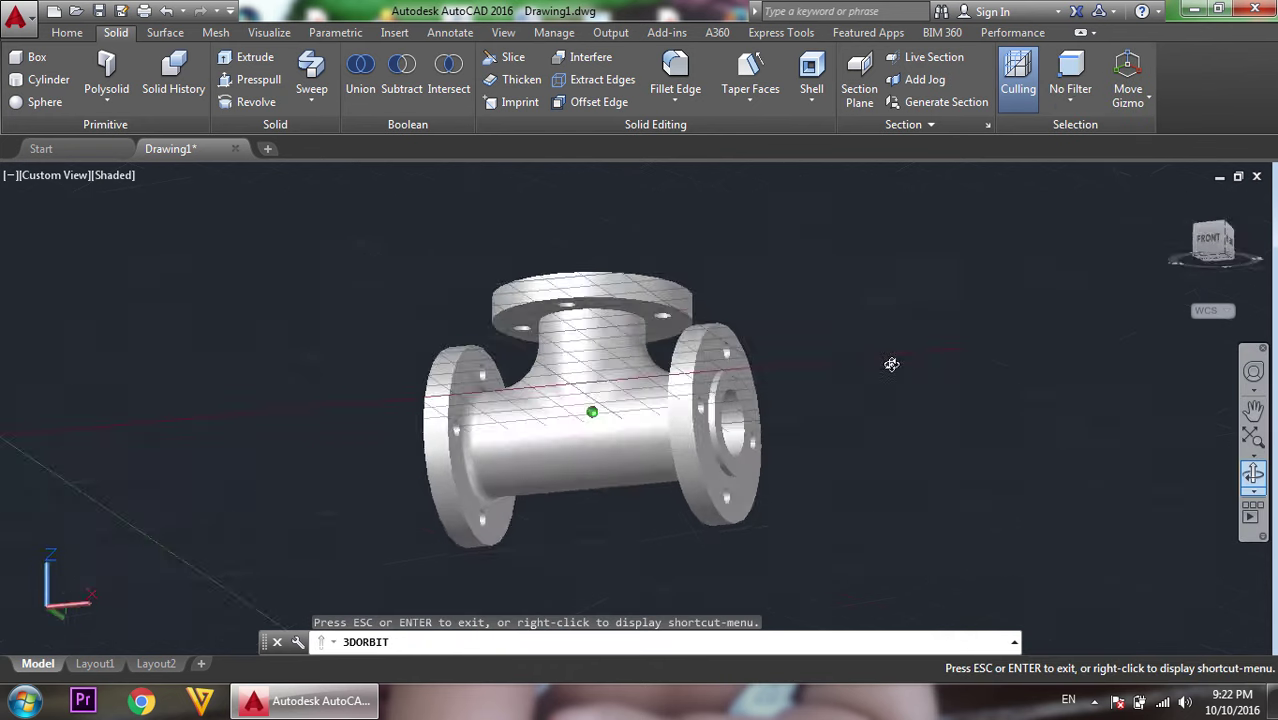
{"action": "left_click_drag", "start_coordinate": [872, 453], "coordinate": [893, 330]}
{"action": "right_click", "coordinate": [763, 213]}
{"action": "left_click", "coordinate": [763, 213]}
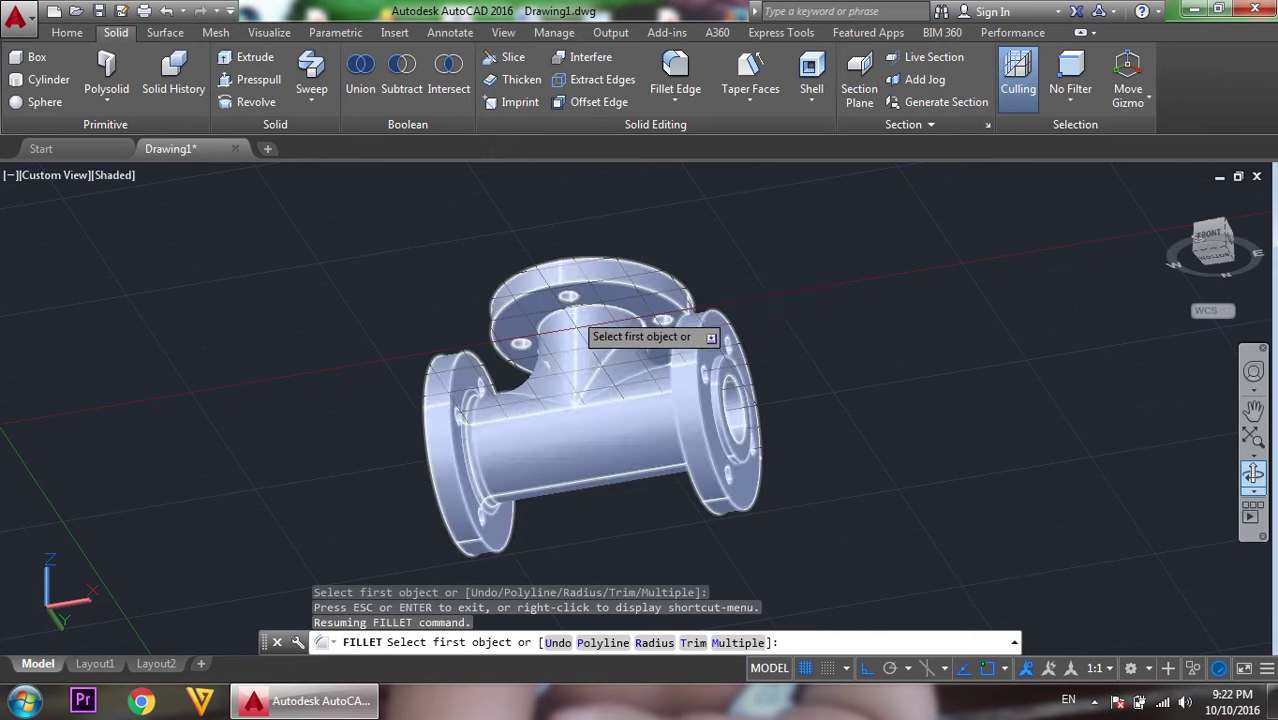
{"action": "left_click", "coordinate": [551, 316]}
{"action": "key", "text": "Return"}
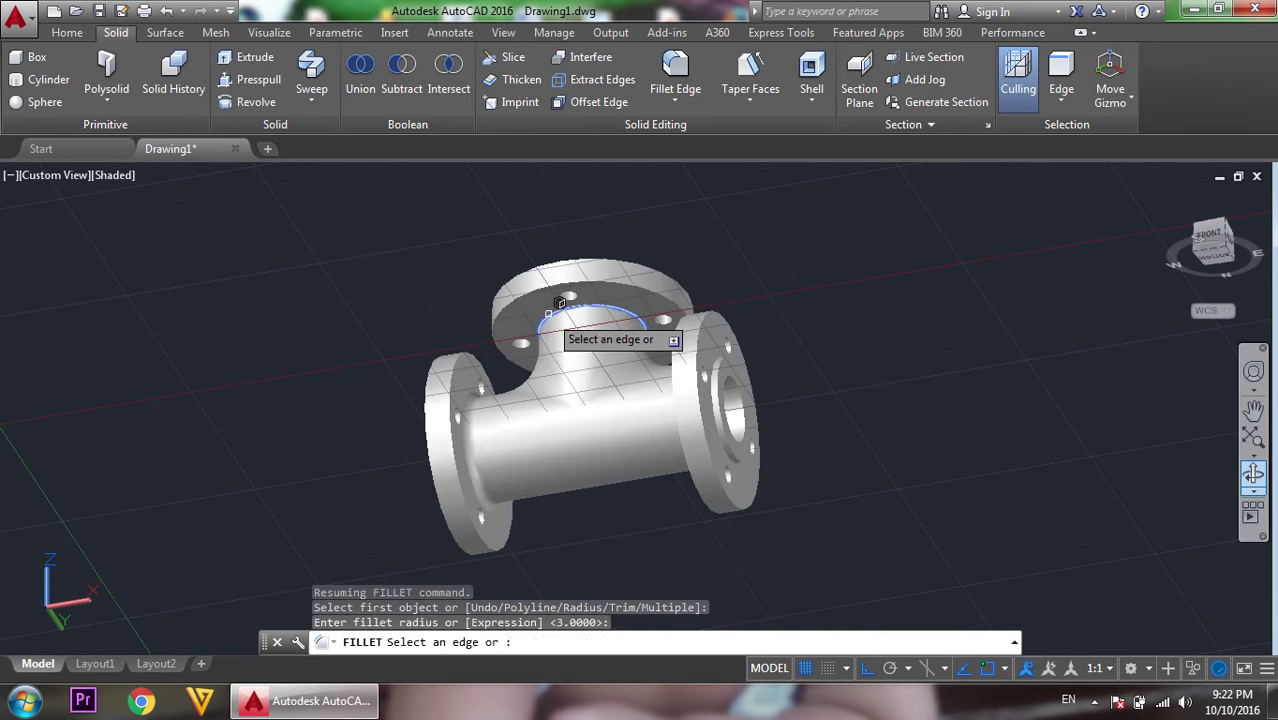
{"action": "left_click", "coordinate": [555, 311]}
{"action": "key", "text": "Return"}
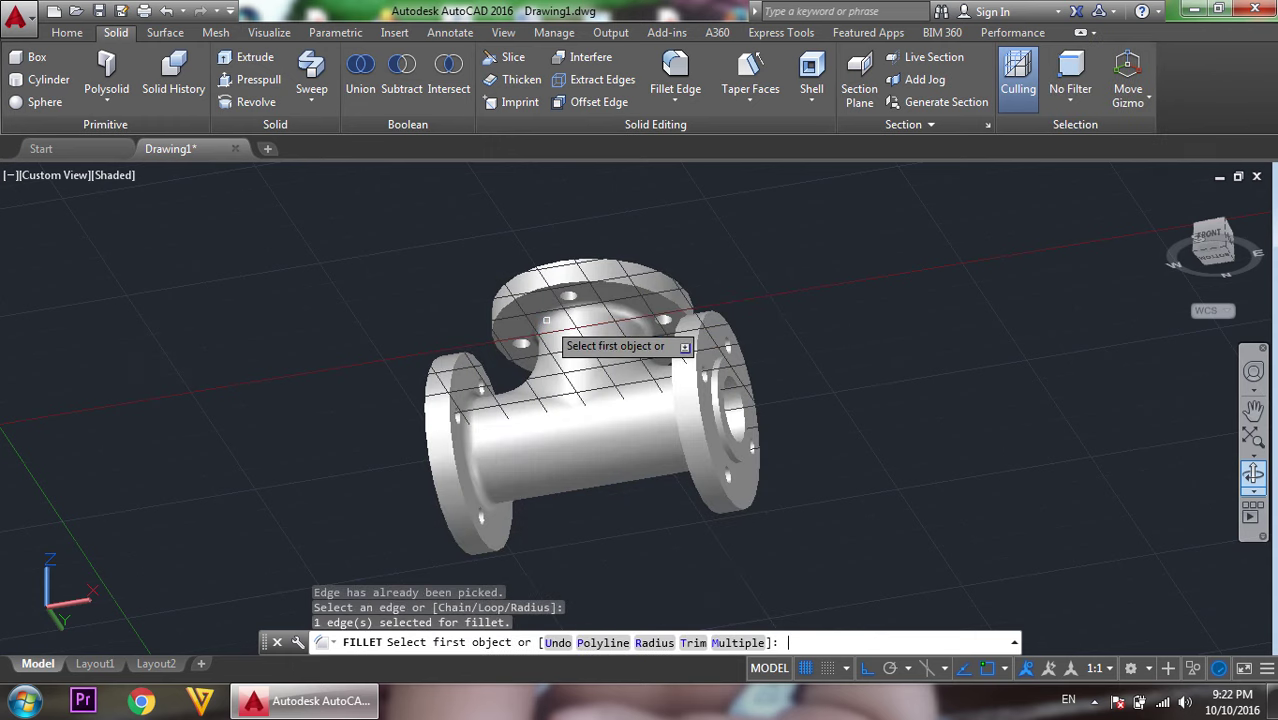
Fillet one more edge at the top flange with radius 3 and end filleting.
{"action": "left_click", "coordinate": [555, 311]}
{"action": "key", "text": "Return"}
{"action": "left_click", "coordinate": [555, 311]}
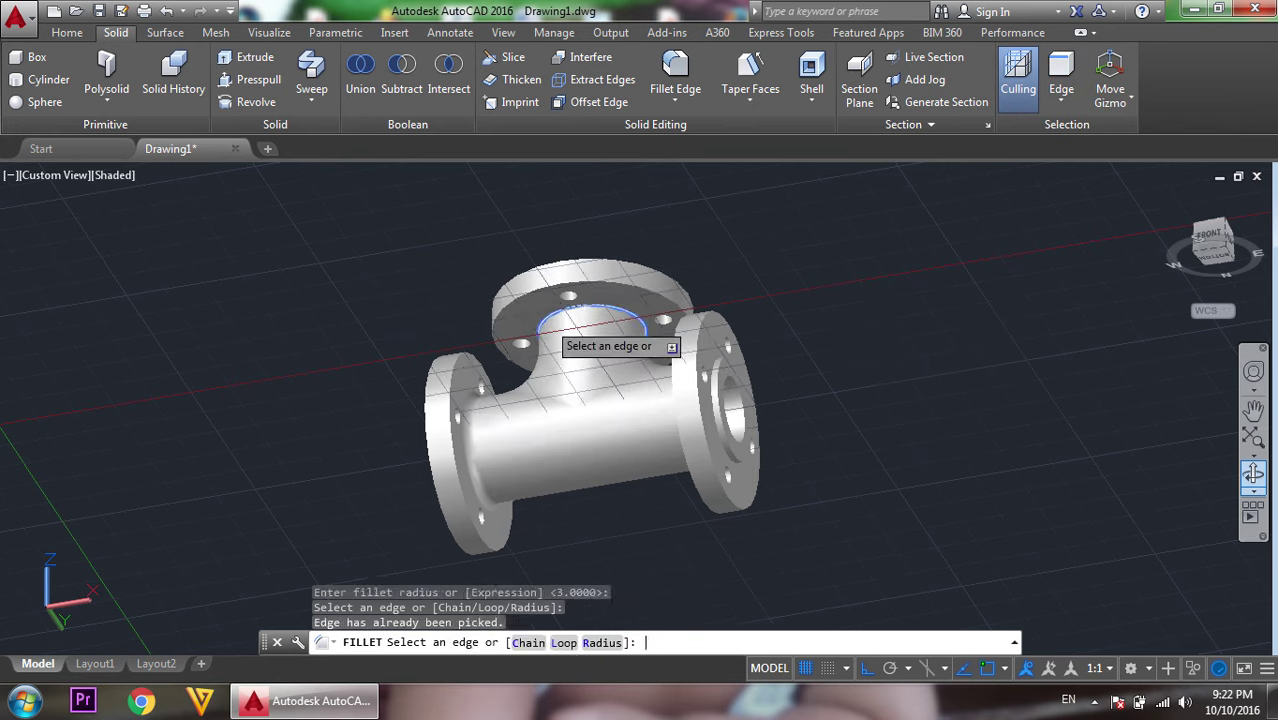
{"action": "key", "text": "Return"}
{"action": "right_click", "coordinate": [850, 276]}
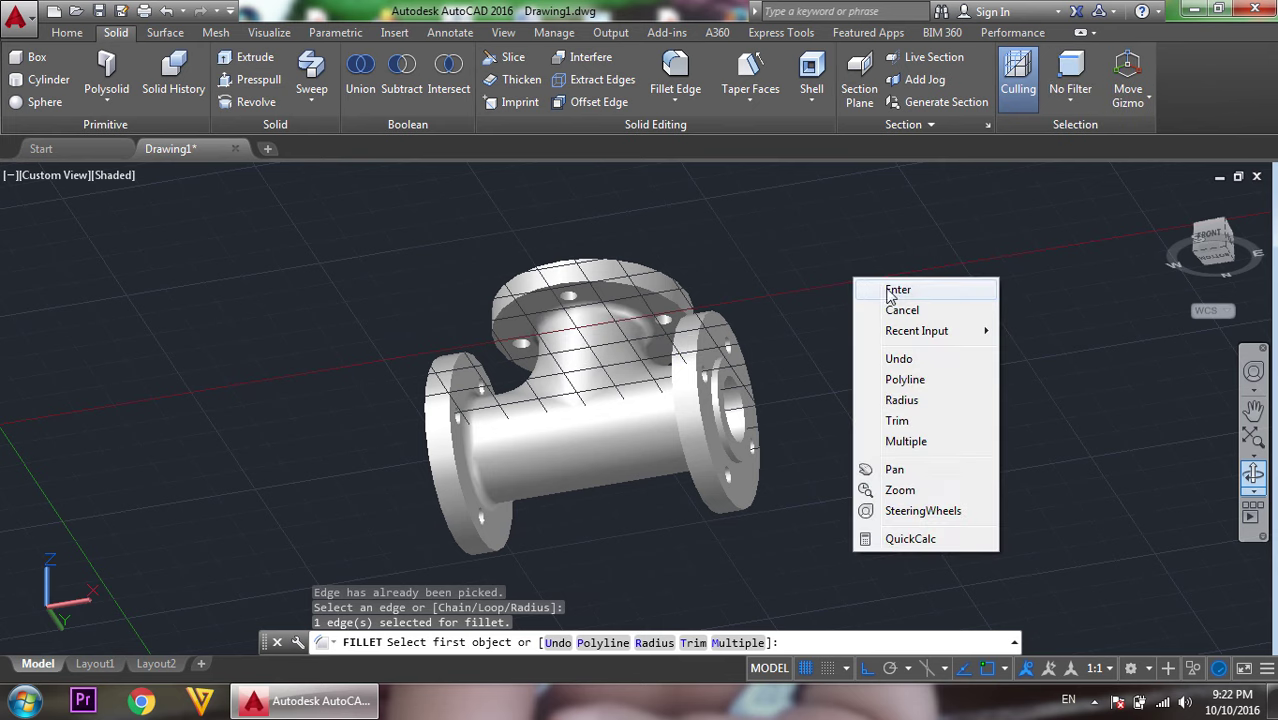
{"action": "left_click", "coordinate": [880, 286]}
Orbit the tee to inspect the new 3-unit fillets.
{"action": "left_click", "coordinate": [1253, 474]}
{"action": "mouse_move", "coordinate": [1093, 400]}
{"action": "left_mouse_down"}
{"action": "mouse_move", "coordinate": [1124, 407]}
{"action": "mouse_move", "coordinate": [1078, 486]}
{"action": "mouse_move", "coordinate": [776, 422]}
{"action": "mouse_move", "coordinate": [770, 442]}
{"action": "mouse_move", "coordinate": [808, 529]}
{"action": "mouse_move", "coordinate": [733, 556]}
{"action": "mouse_move", "coordinate": [933, 582]}
{"action": "mouse_move", "coordinate": [902, 542]}
{"action": "mouse_move", "coordinate": [891, 551]}
{"action": "left_mouse_up"}
{"action": "right_click", "coordinate": [823, 354]}
{"action": "left_click", "coordinate": [836, 308]}
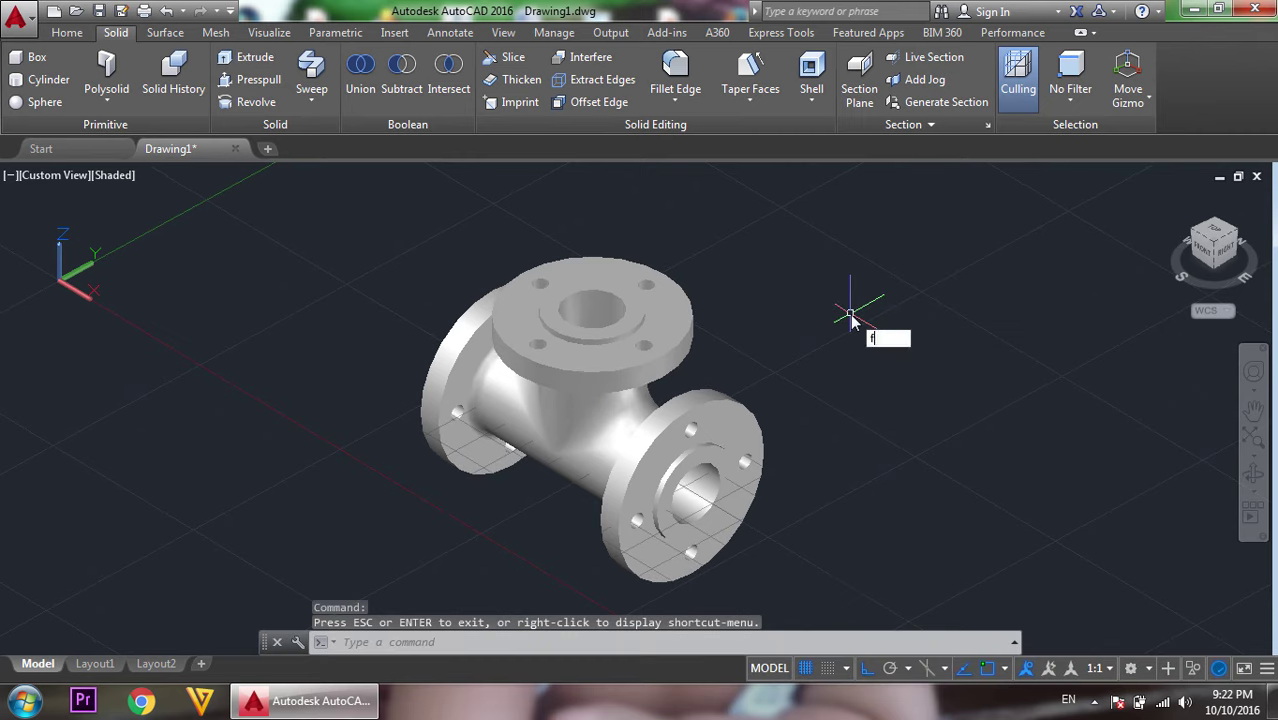
Fillet the top and right flanges' inner circular edges with radius 1.
{"action": "type", "text": "f"}
{"action": "key", "text": "Return"}
{"action": "type", "text": "r"}
{"action": "key", "text": "Return"}
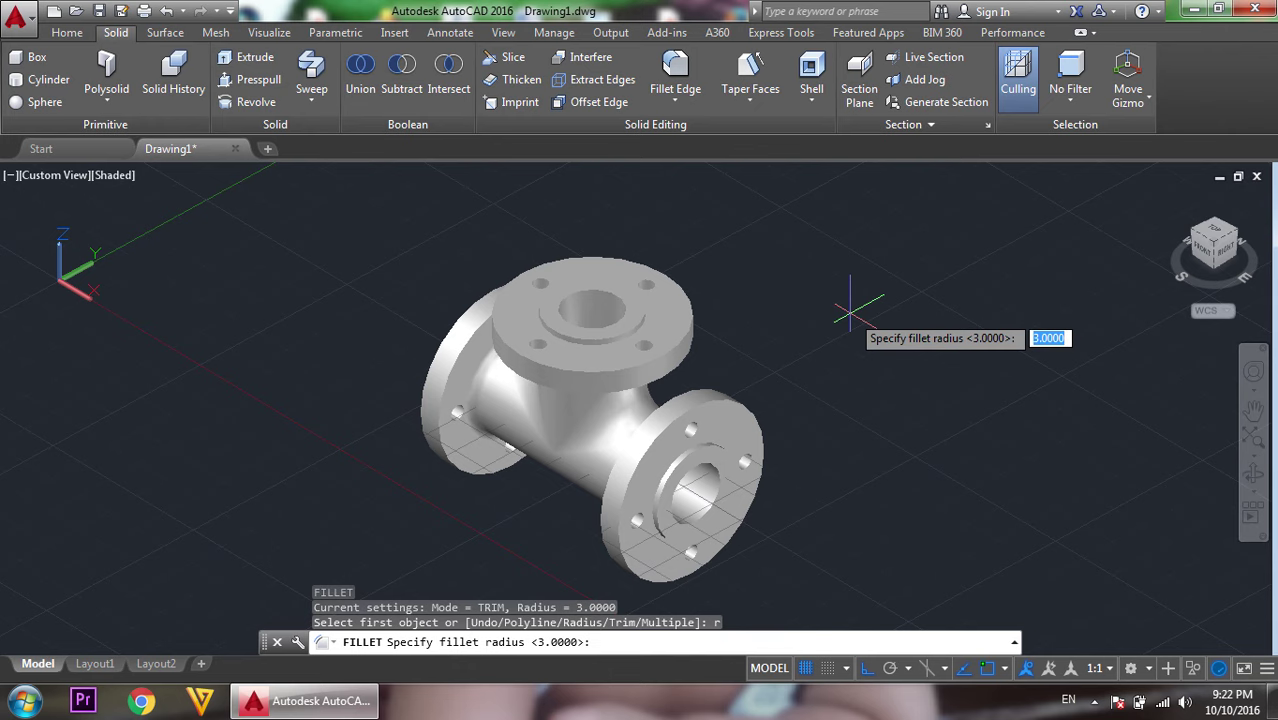
{"action": "key", "text": "Return"}
{"action": "type", "text": "m"}
{"action": "key", "text": "Return"}
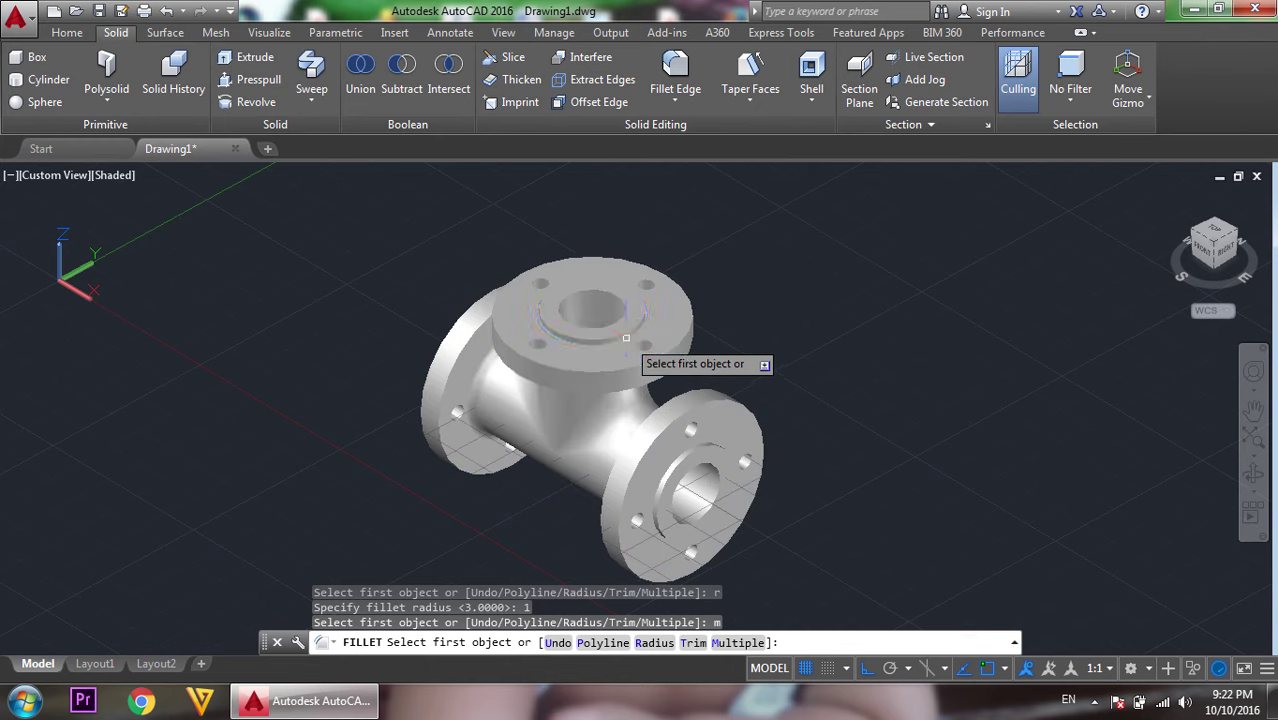
{"action": "left_click", "coordinate": [637, 330]}
{"action": "key", "text": "Return"}
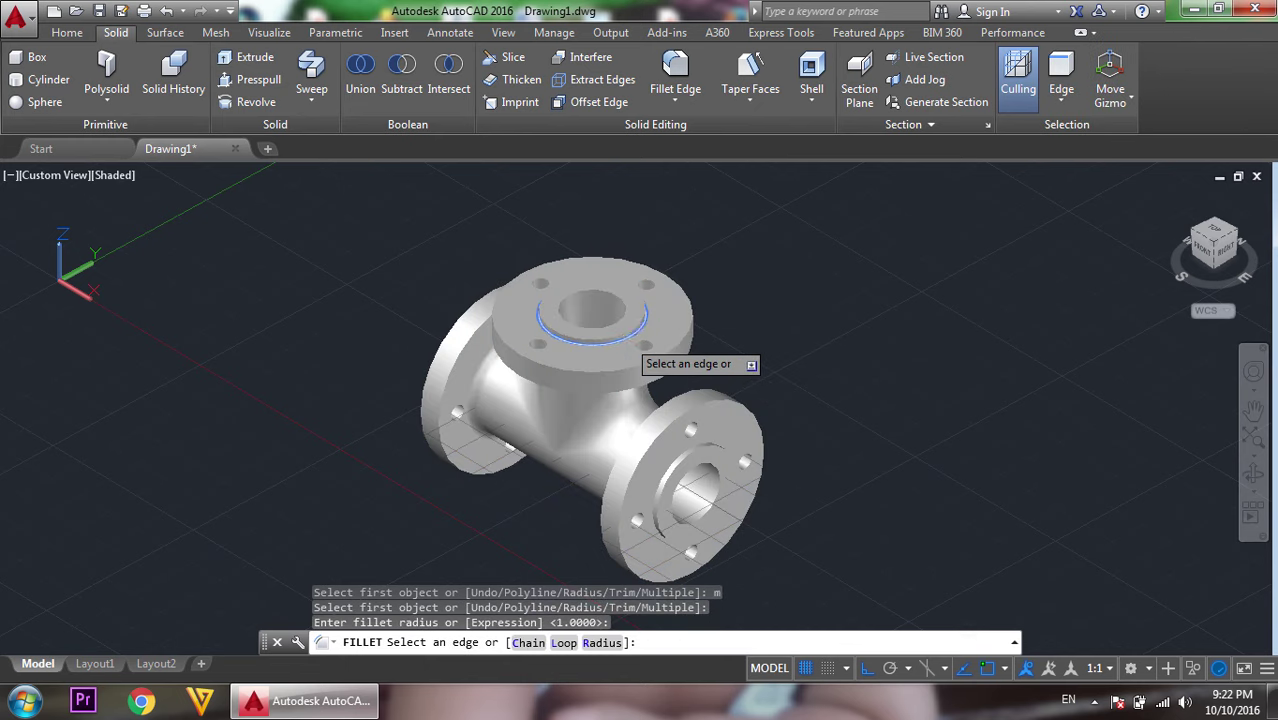
{"action": "left_click", "coordinate": [637, 334]}
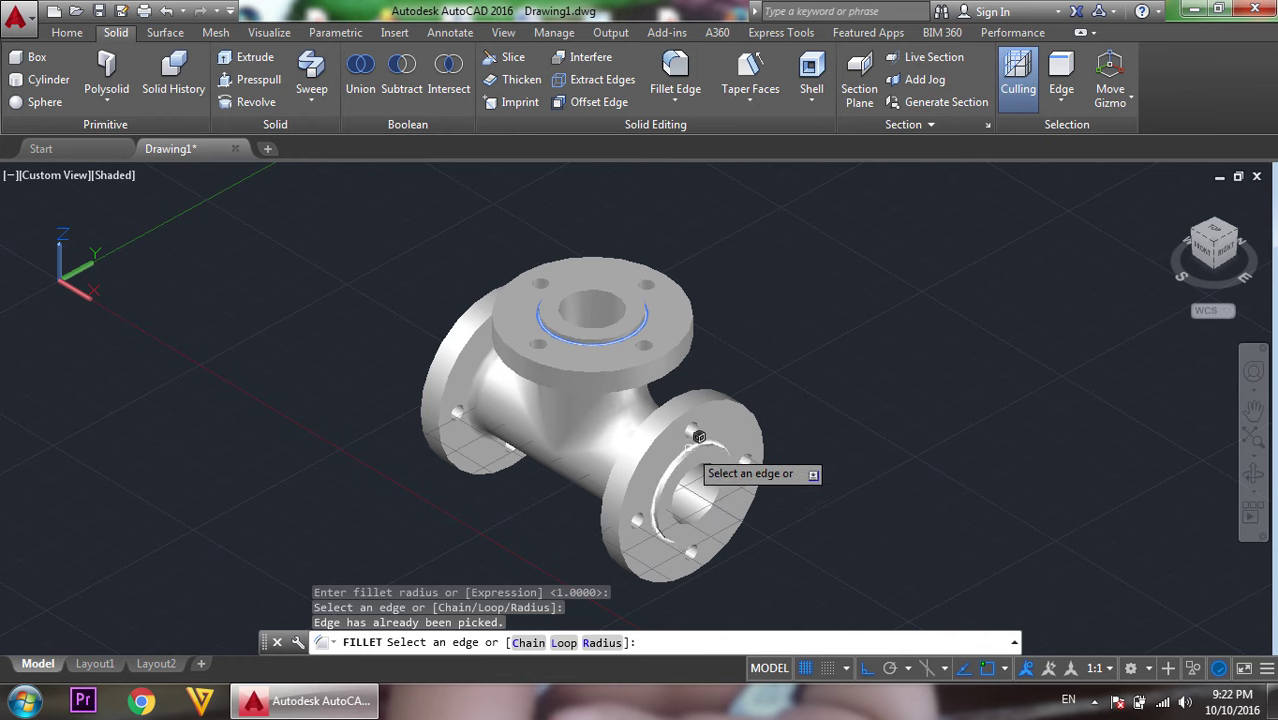
{"action": "left_click", "coordinate": [699, 437]}
{"action": "key", "text": "Return"}
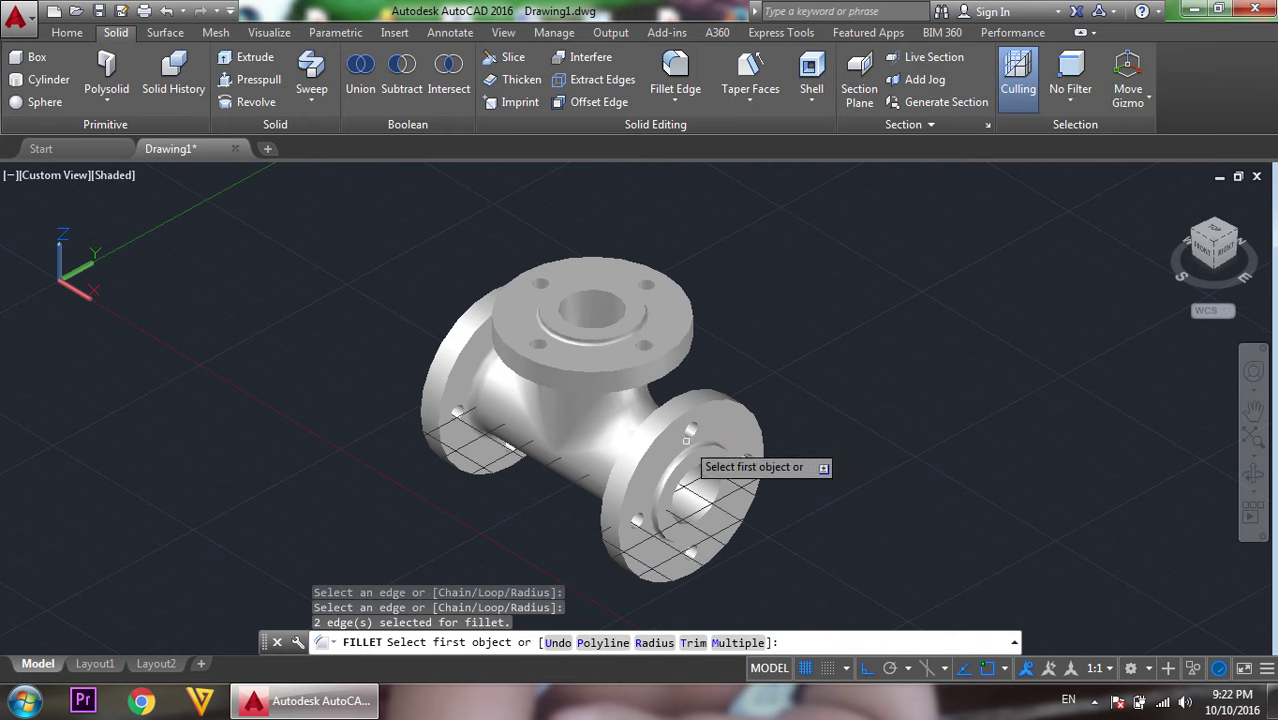
Orbit the tee to face the left flange.
{"action": "left_click", "coordinate": [1255, 480]}
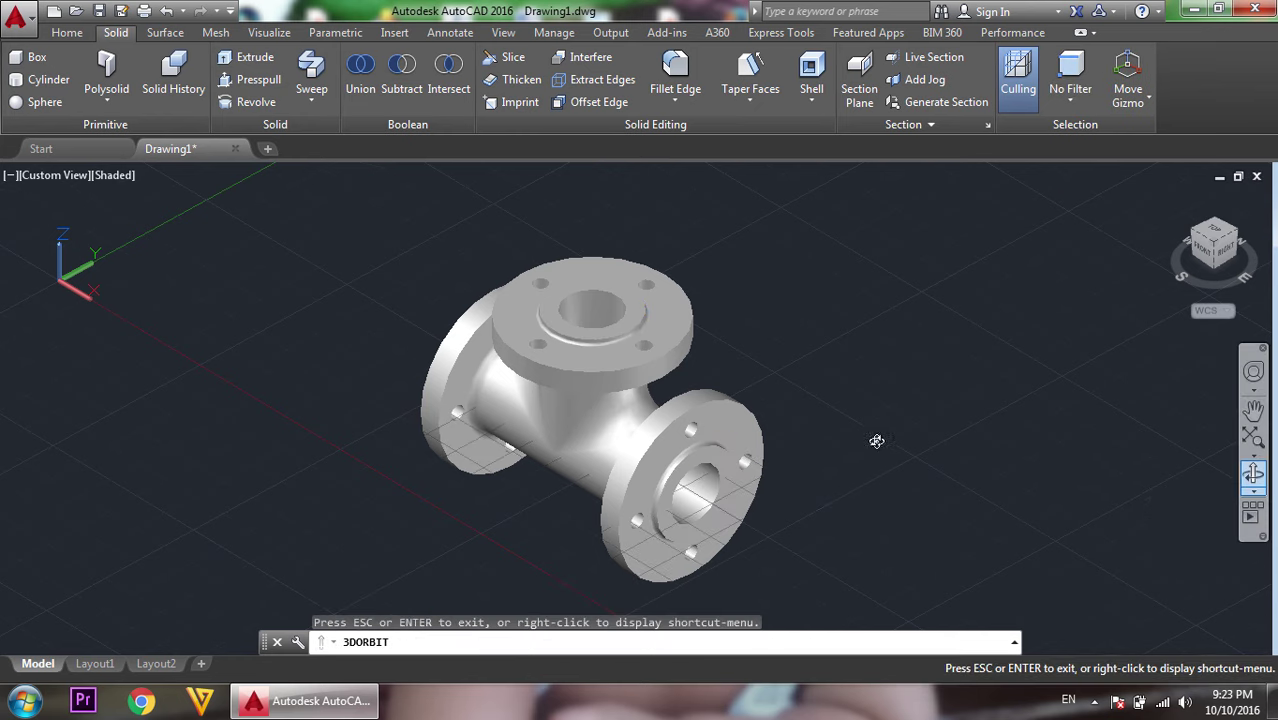
{"action": "left_click_drag", "start_coordinate": [876, 441], "coordinate": [1106, 420]}
{"action": "right_click", "coordinate": [843, 398]}
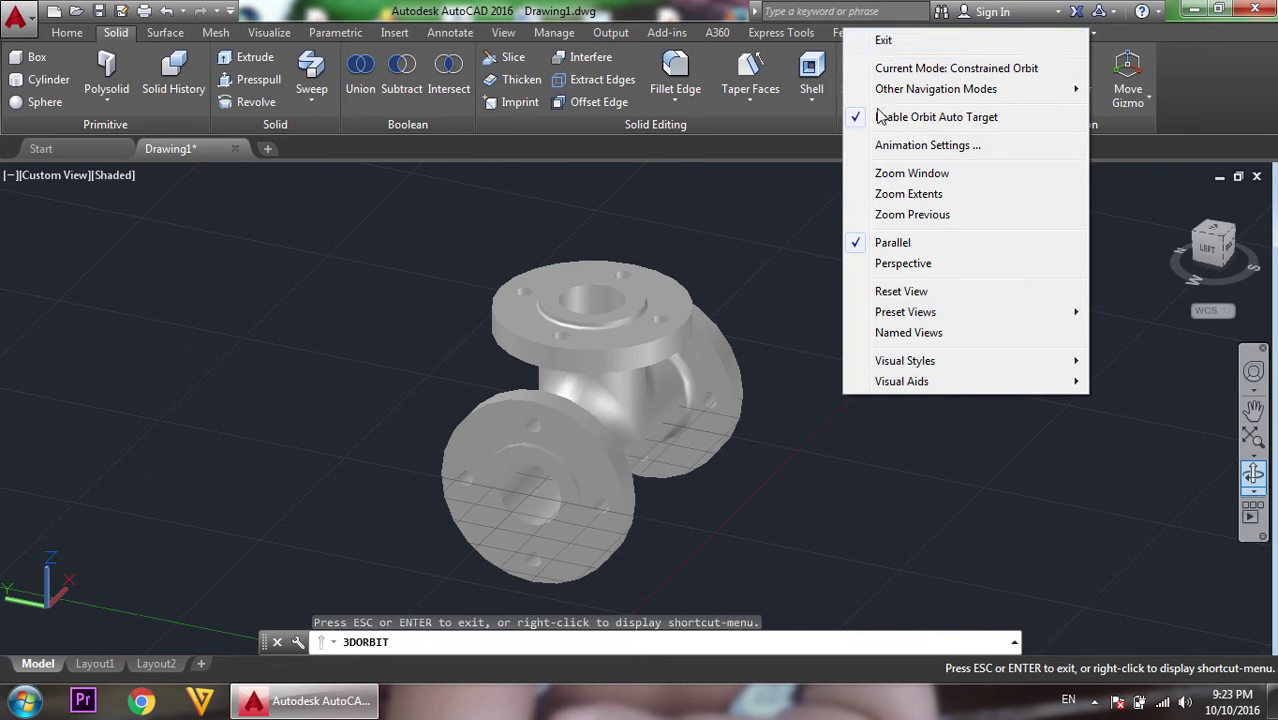
{"action": "left_click", "coordinate": [884, 41]}
{"action": "left_click", "coordinate": [1254, 476]}
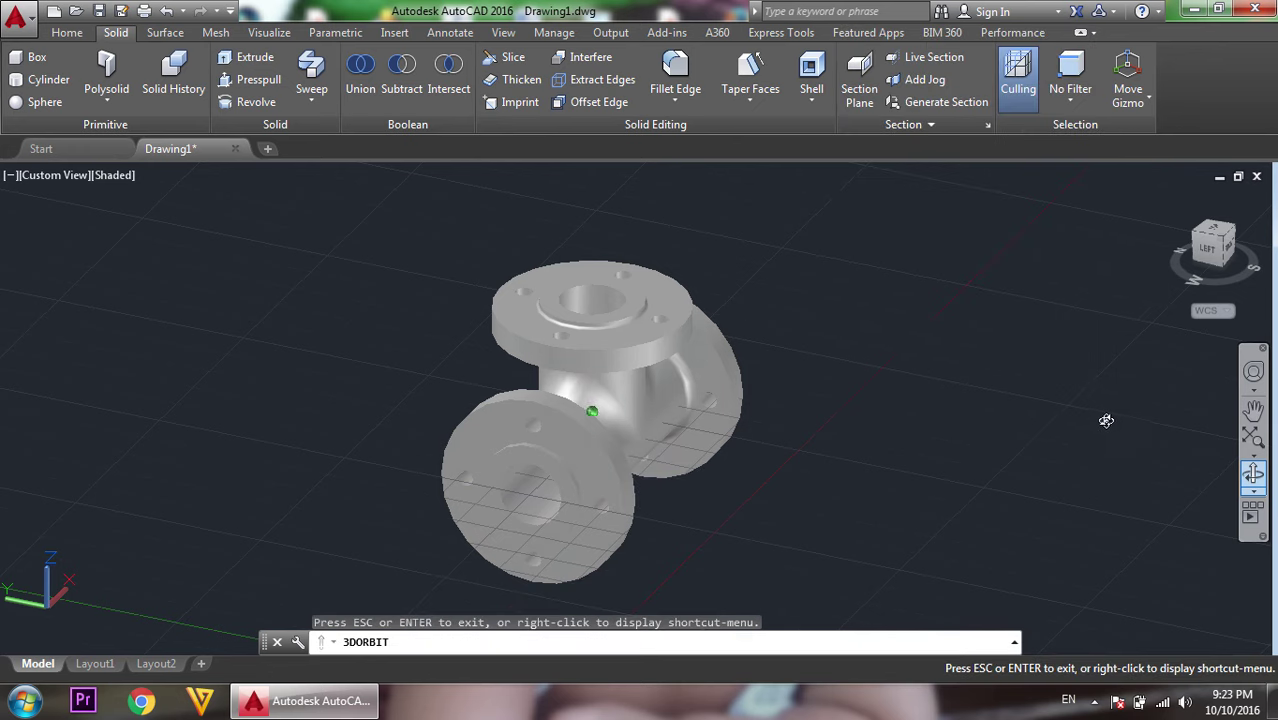
{"action": "right_click", "coordinate": [845, 400]}
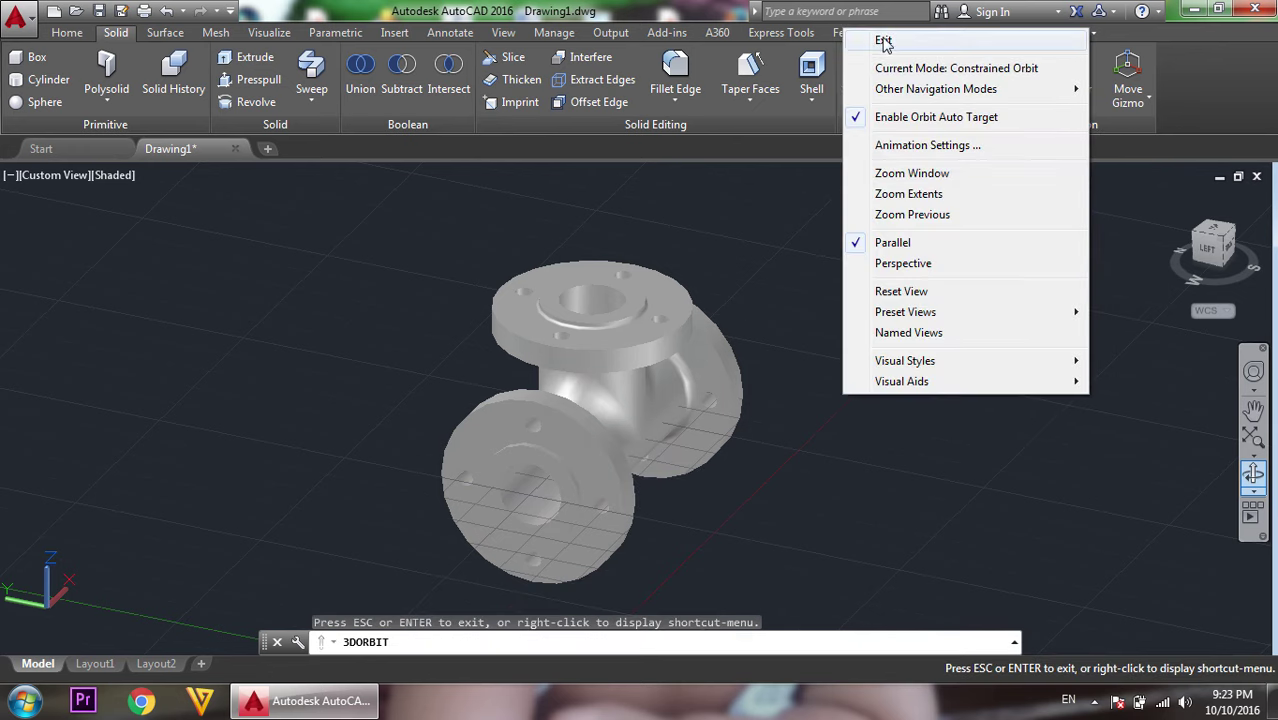
{"action": "left_click", "coordinate": [884, 41]}
Fillet the left flange's inner circular edge at radius 1, then orbit to a front-right view.
{"action": "left_click", "coordinate": [562, 459]}
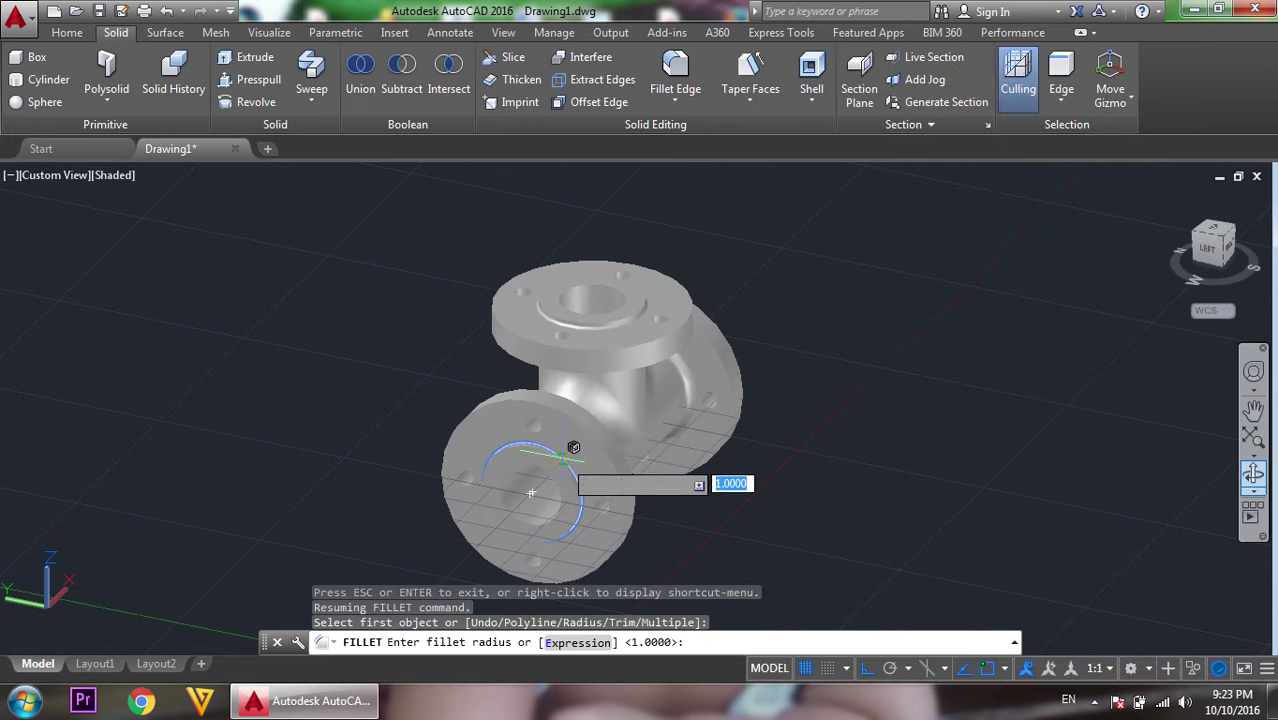
{"action": "key", "text": "Return"}
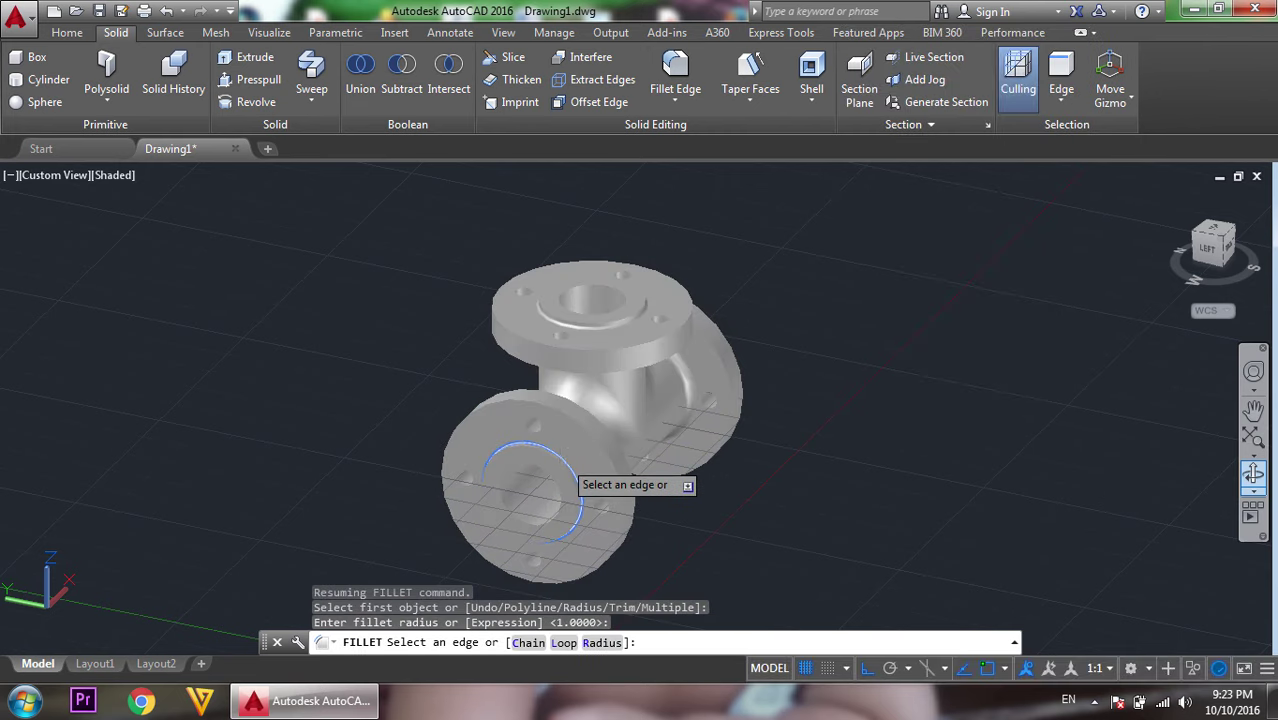
{"action": "left_click", "coordinate": [563, 460]}
{"action": "key", "text": "Return"}
{"action": "key", "text": "Return"}
{"action": "right_click", "coordinate": [871, 310]}
{"action": "left_click", "coordinate": [898, 324]}
{"action": "left_click", "coordinate": [1255, 475]}
{"action": "mouse_move", "coordinate": [1084, 408]}
{"action": "left_mouse_down"}
{"action": "mouse_move", "coordinate": [856, 394]}
{"action": "mouse_move", "coordinate": [793, 297]}
{"action": "mouse_move", "coordinate": [619, 344]}
{"action": "mouse_move", "coordinate": [829, 458]}
{"action": "mouse_move", "coordinate": [730, 294]}
{"action": "mouse_move", "coordinate": [472, 459]}
{"action": "mouse_move", "coordinate": [856, 422]}
{"action": "mouse_move", "coordinate": [870, 320]}
{"action": "mouse_move", "coordinate": [935, 409]}
{"action": "mouse_move", "coordinate": [844, 340]}
{"action": "mouse_move", "coordinate": [830, 308]}
{"action": "mouse_move", "coordinate": [893, 409]}
{"action": "mouse_move", "coordinate": [924, 385]}
{"action": "mouse_move", "coordinate": [927, 362]}
{"action": "mouse_move", "coordinate": [953, 353]}
{"action": "left_mouse_up"}
Snap the view to the straight-on front of the tee.
{"action": "right_click", "coordinate": [1120, 214]}
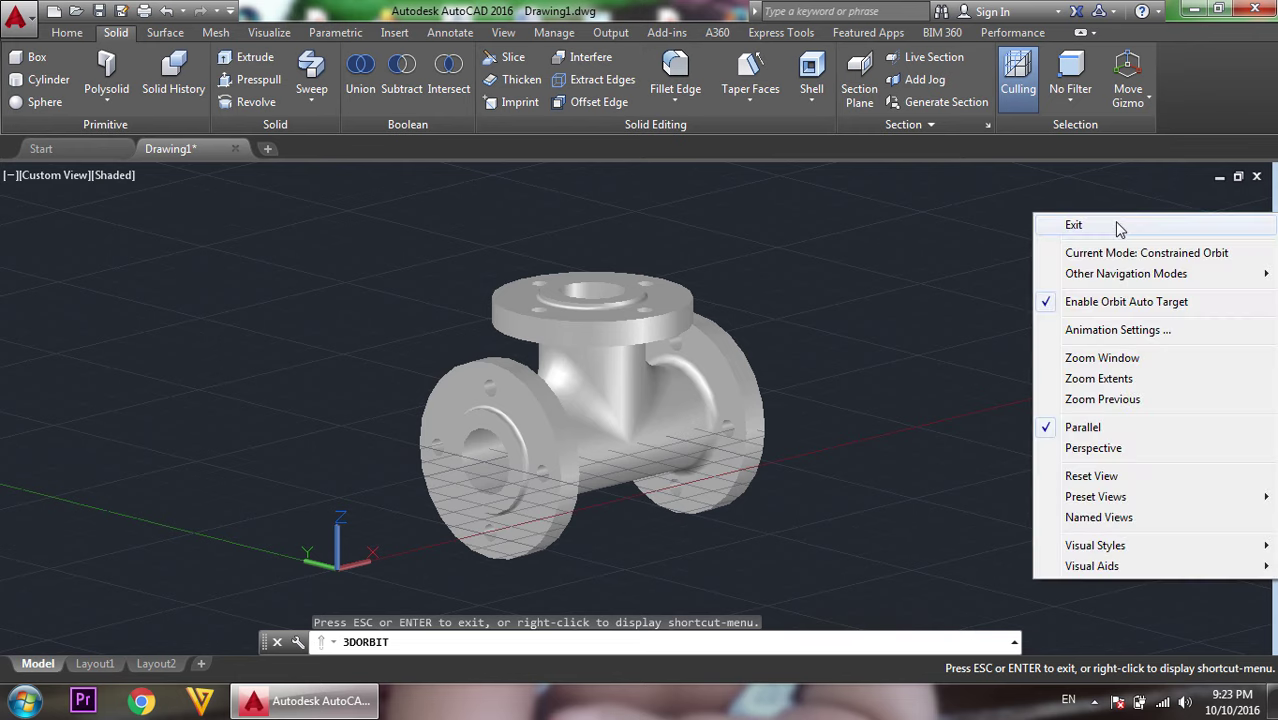
{"action": "left_click", "coordinate": [1114, 221]}
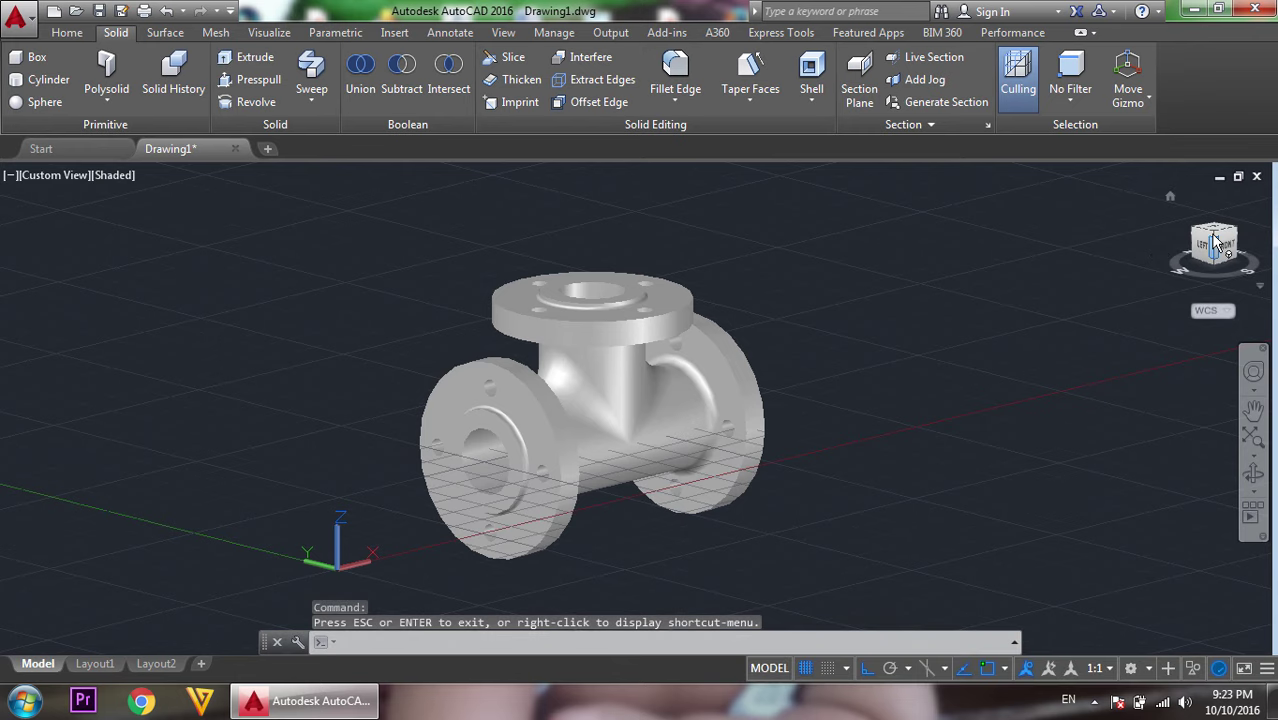
{"action": "left_click", "coordinate": [1216, 240]}
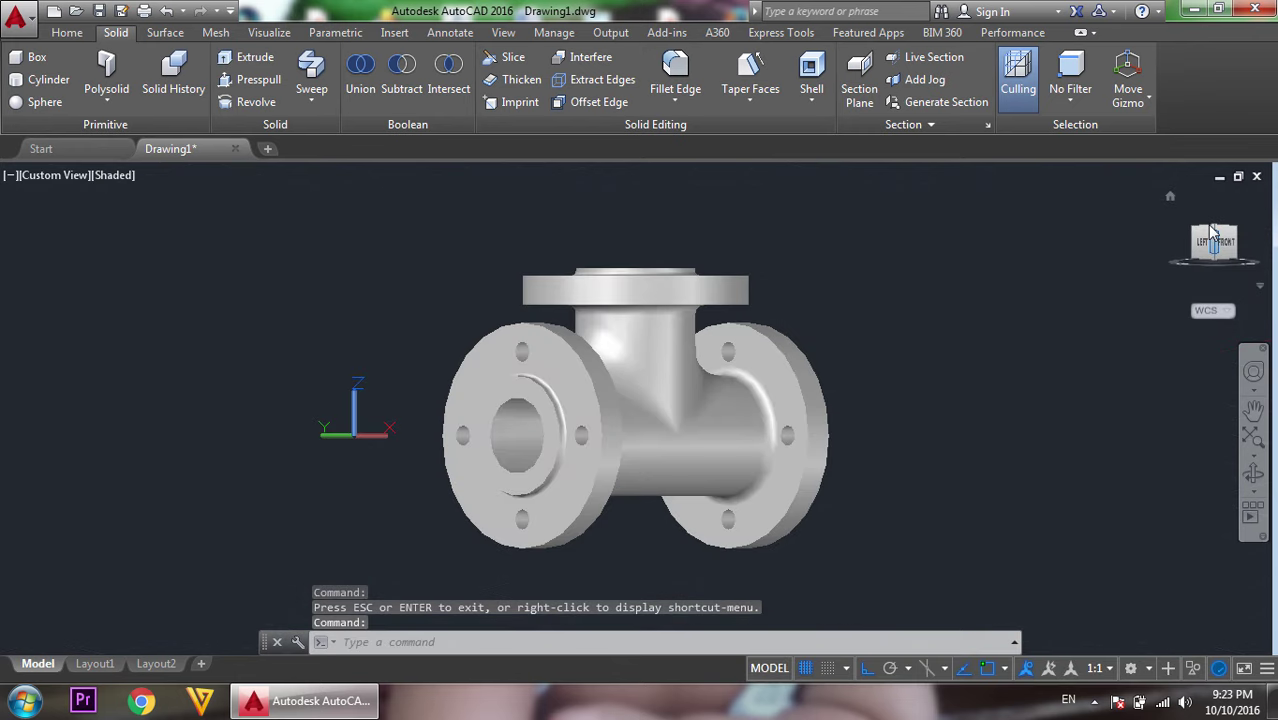
Orbit the tee to an oblique angle and pan it toward the right.
{"action": "left_click", "coordinate": [1255, 477]}
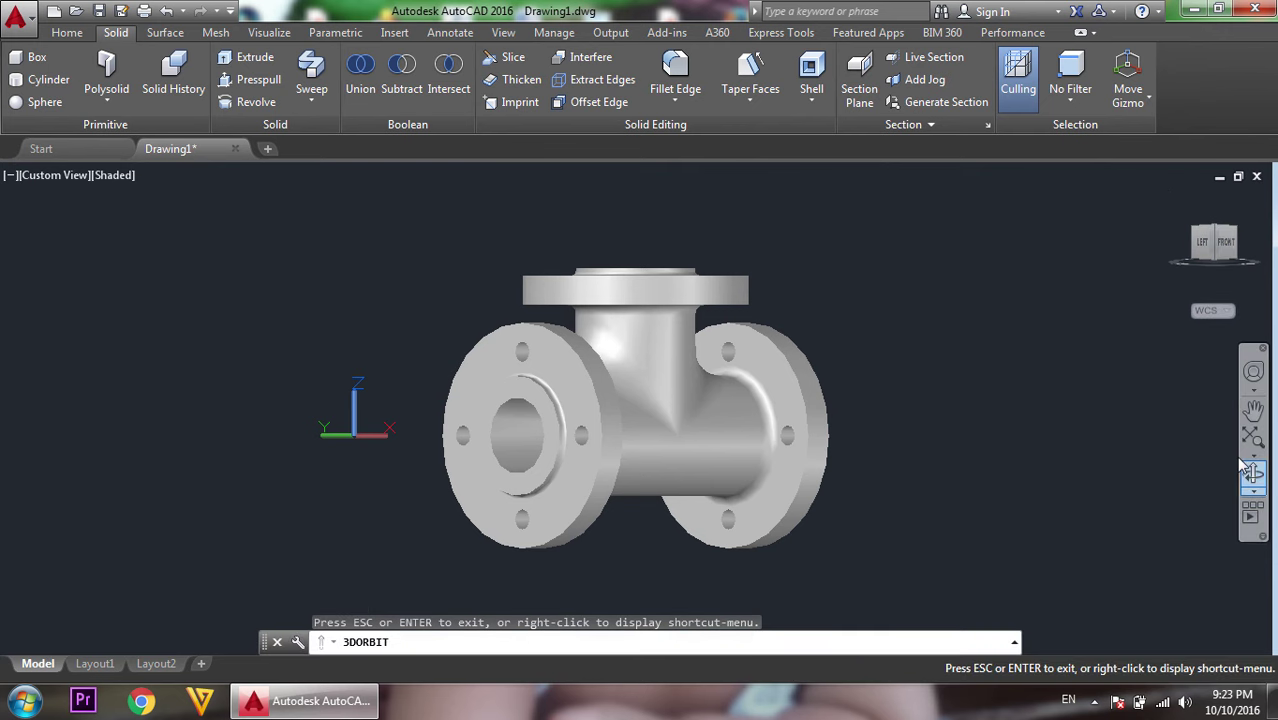
{"action": "mouse_move", "coordinate": [882, 327]}
{"action": "left_mouse_down"}
{"action": "mouse_move", "coordinate": [657, 330]}
{"action": "mouse_move", "coordinate": [715, 370]}
{"action": "mouse_move", "coordinate": [693, 365]}
{"action": "mouse_move", "coordinate": [677, 385]}
{"action": "left_mouse_up"}
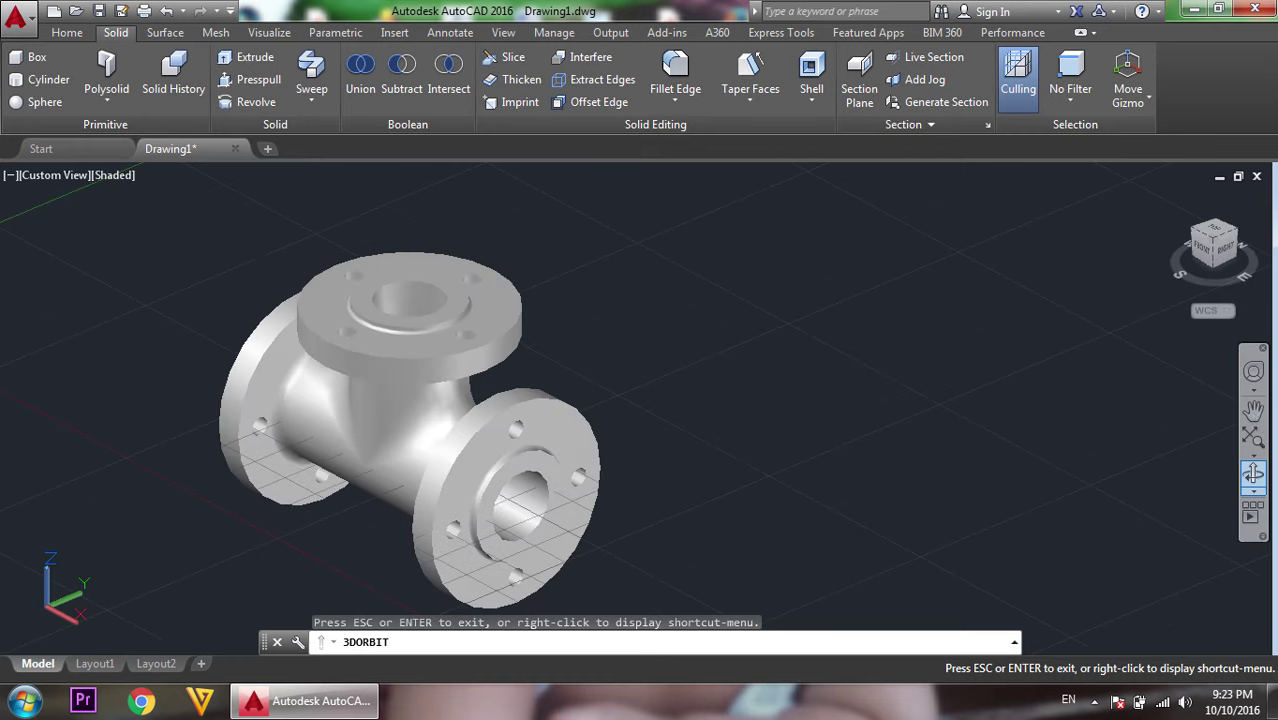
{"action": "left_click", "coordinate": [1253, 410]}
{"action": "left_click_drag", "start_coordinate": [668, 368], "coordinate": [950, 364]}
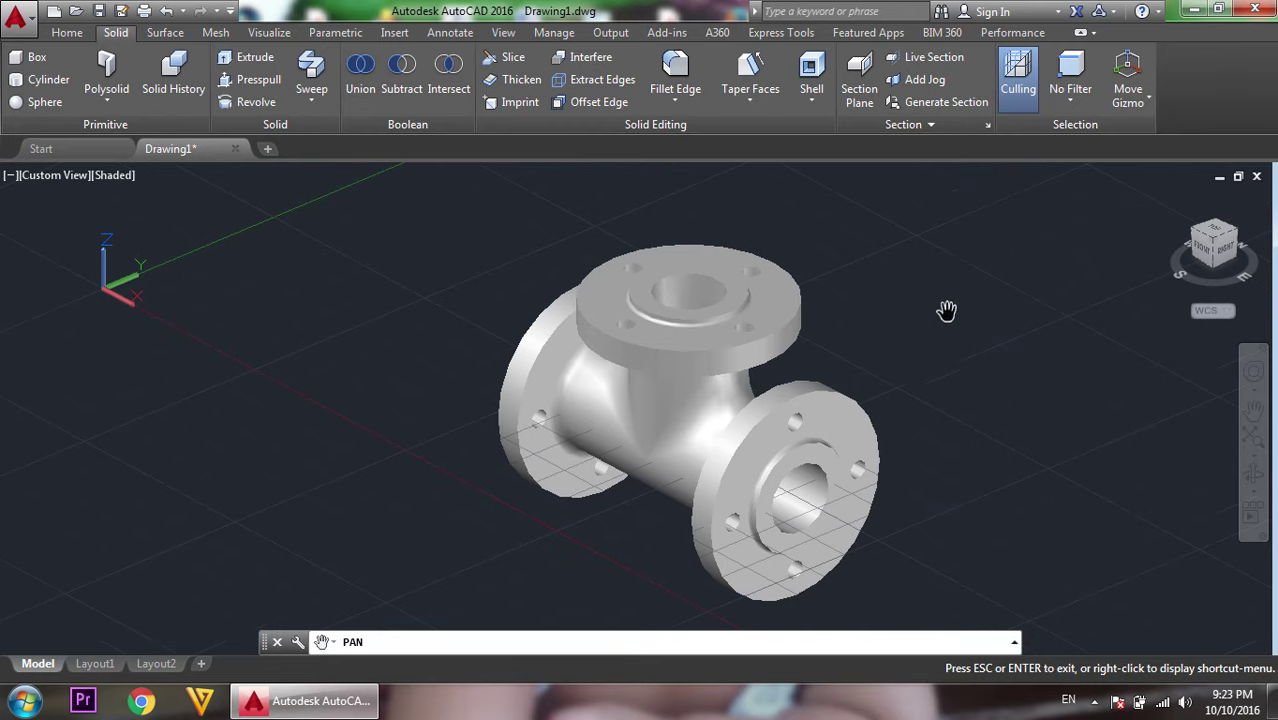
{"action": "right_click", "coordinate": [938, 295]}
{"action": "left_click", "coordinate": [977, 303]}
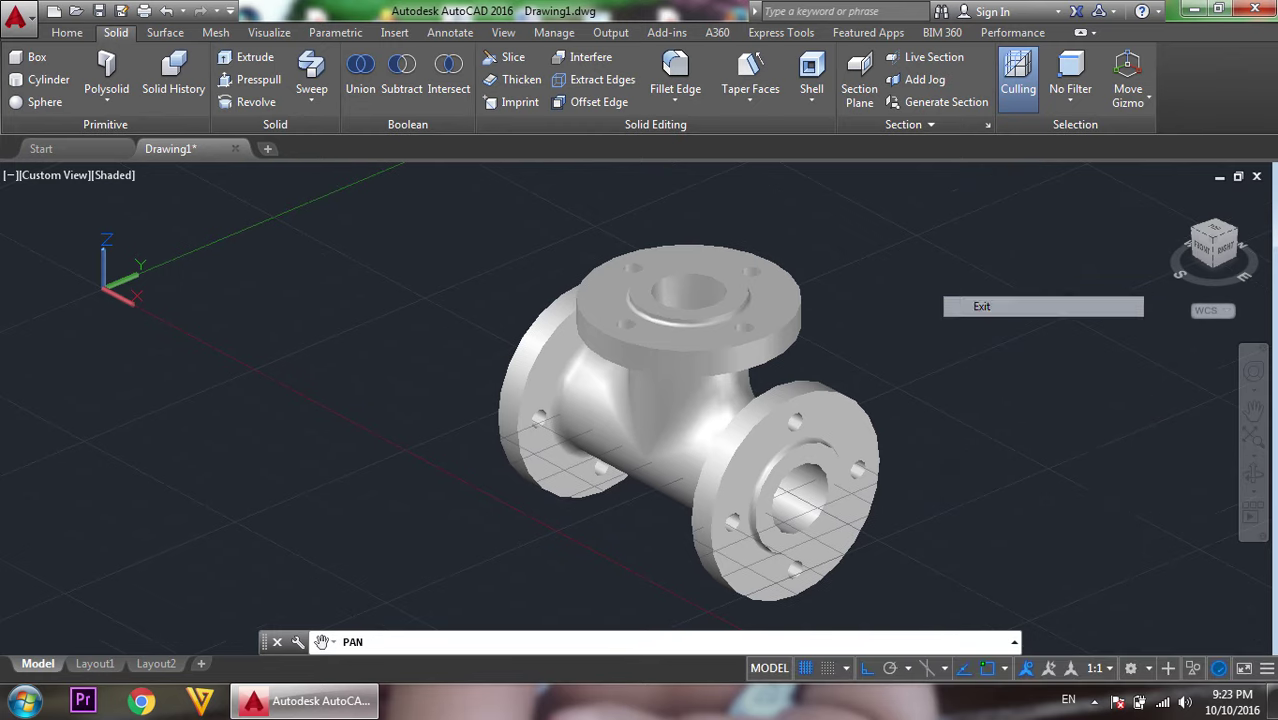